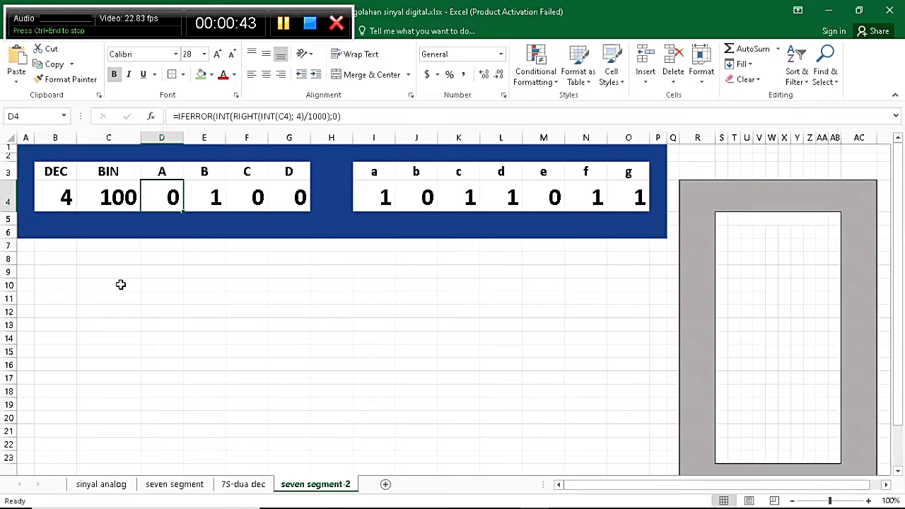
Switch to Notepad++, move its window below the worksheet headers, enlarge the text and highlight the formula =DEC2BIN(desimal)
mouse_move(326, 506)
click(470, 496)
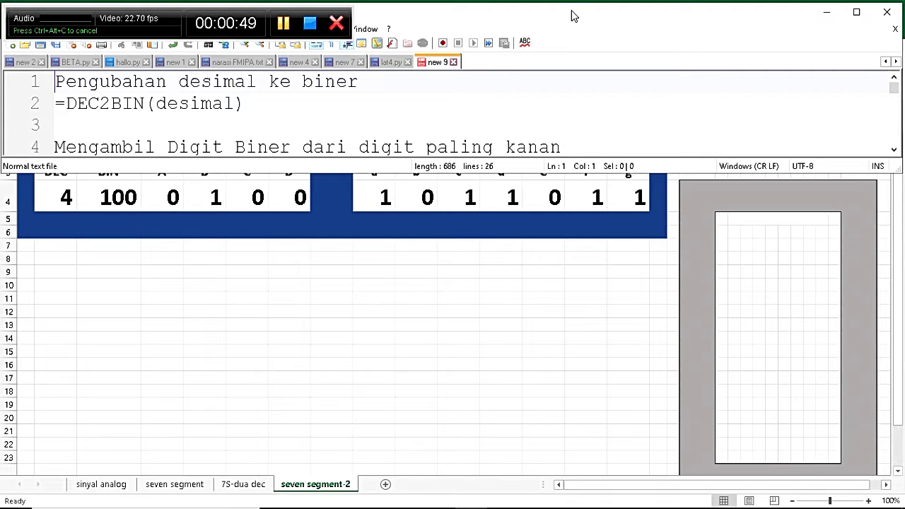
drag(571, 16, 545, 204)
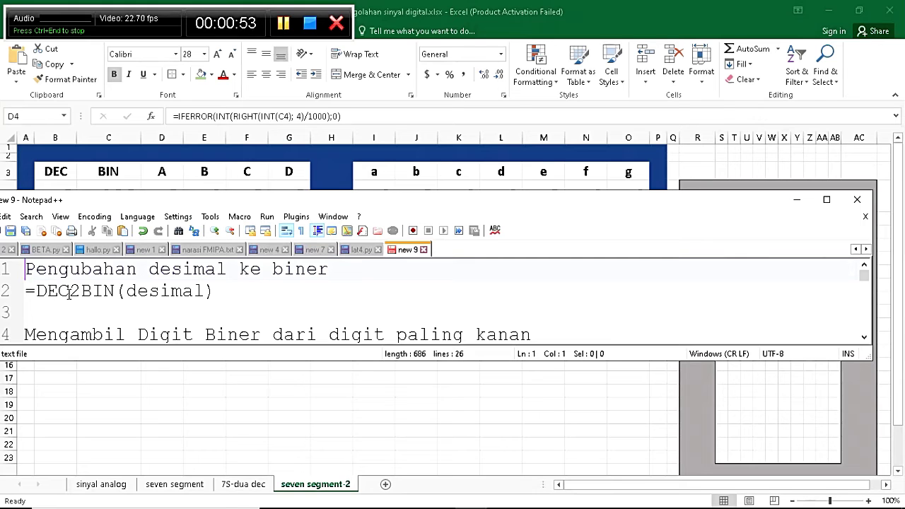
scroll(69, 292, up, 3)
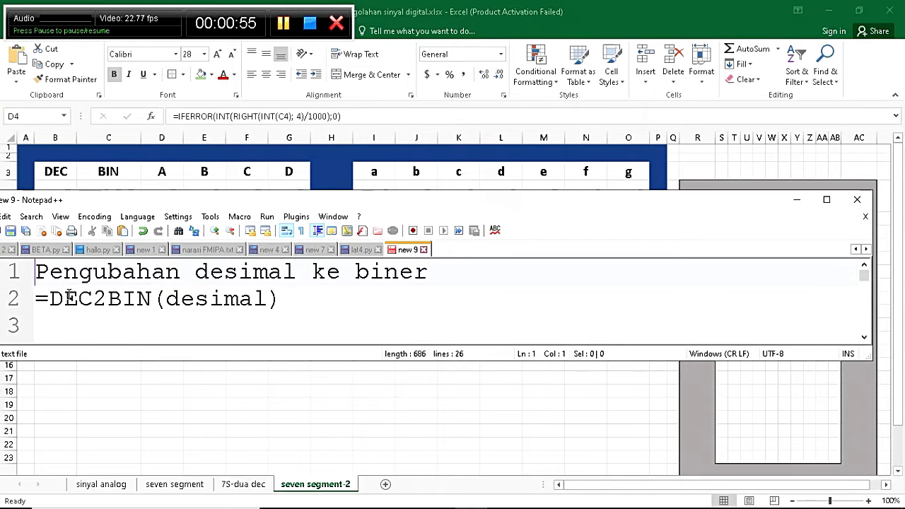
drag(37, 299, 285, 297)
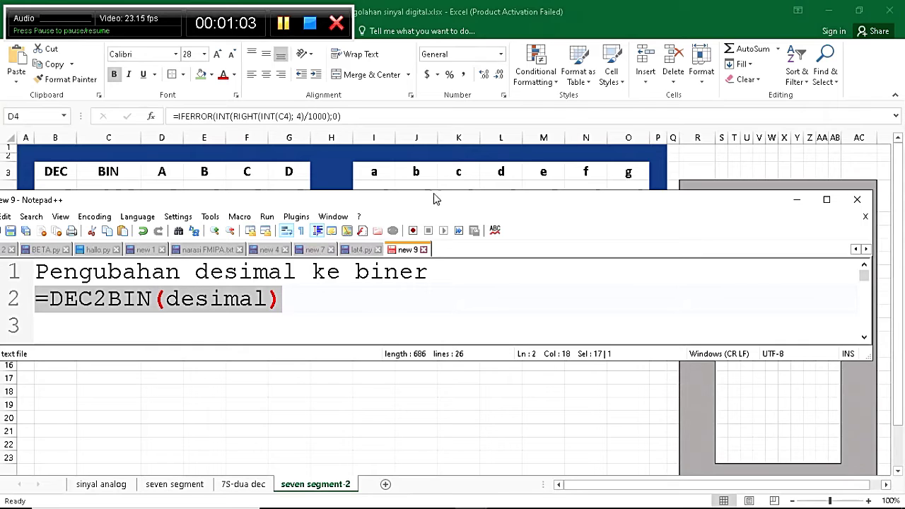
Switch back to Excel and inspect the DEC input, the BIN conversion formula and the digit D formula in row 4
key(alt+Tab)
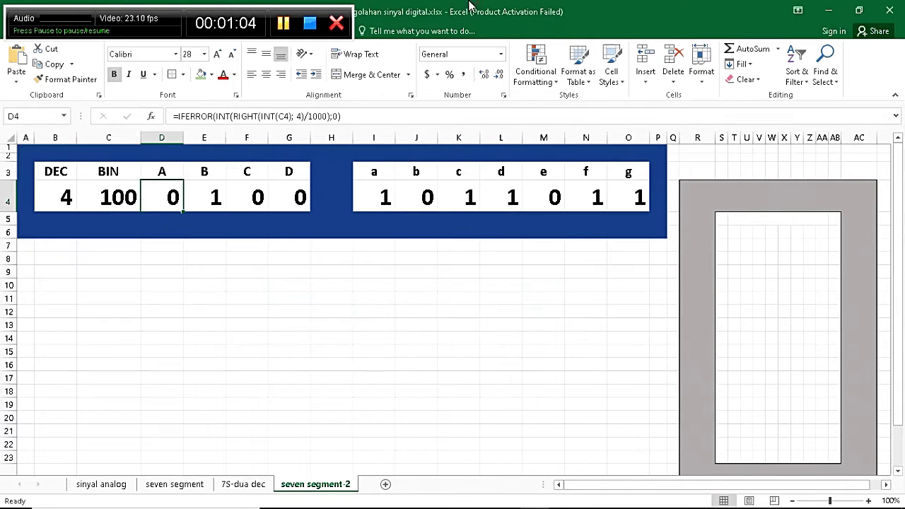
click(125, 208)
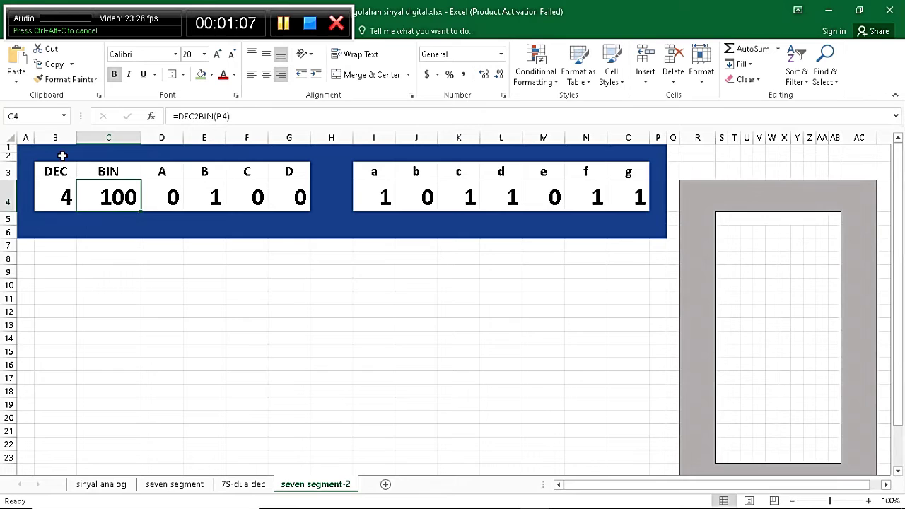
click(49, 199)
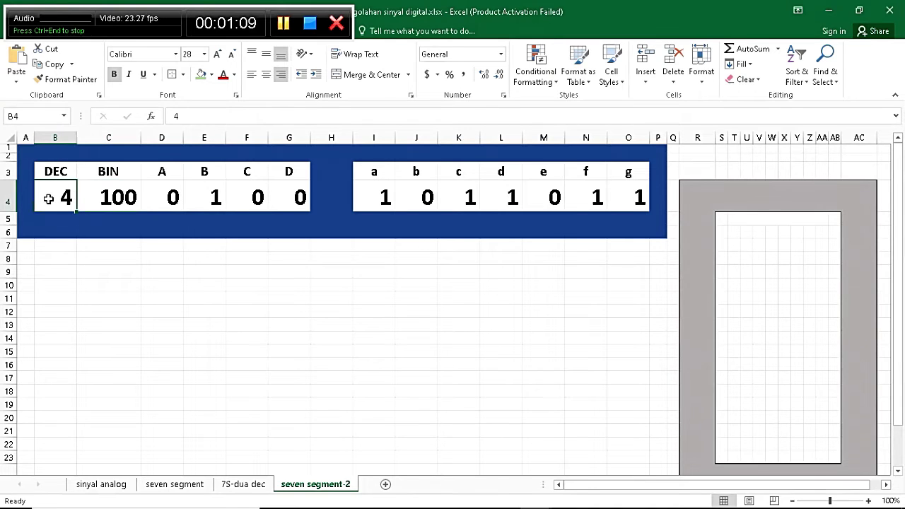
click(106, 197)
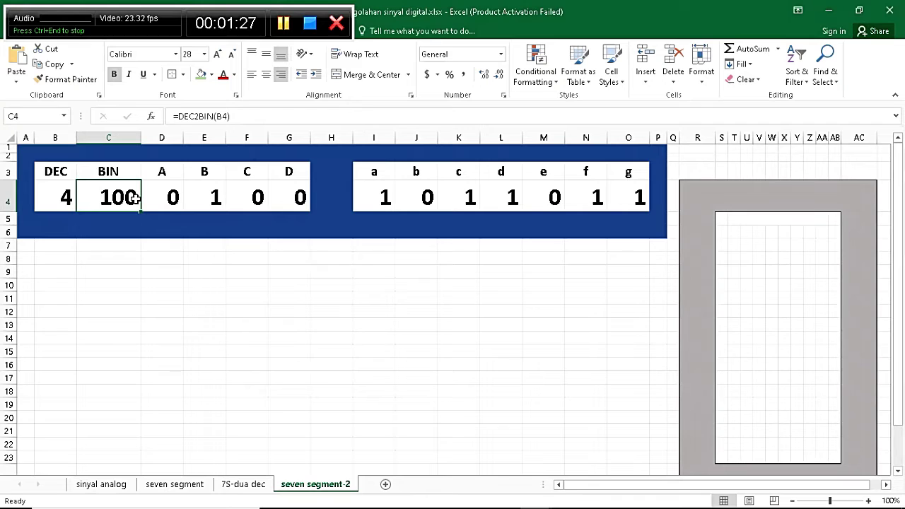
click(289, 201)
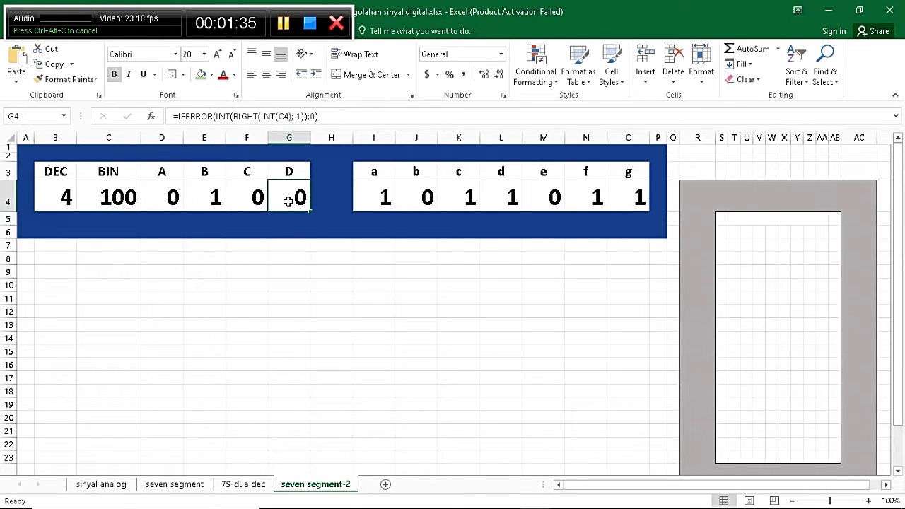
Switch to Notepad++ and examine, argument by argument, the IFERROR formula on line 5 that extracts the rightmost binary digit
mouse_move(325, 503)
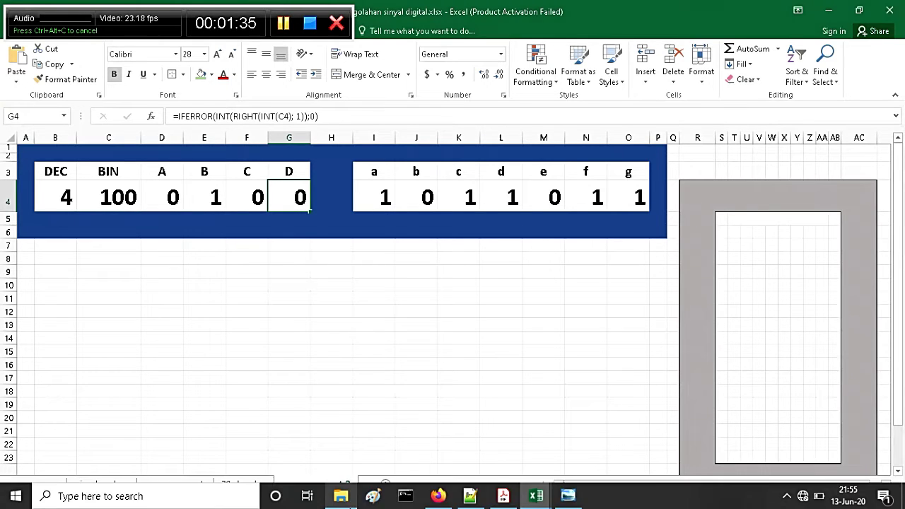
click(471, 497)
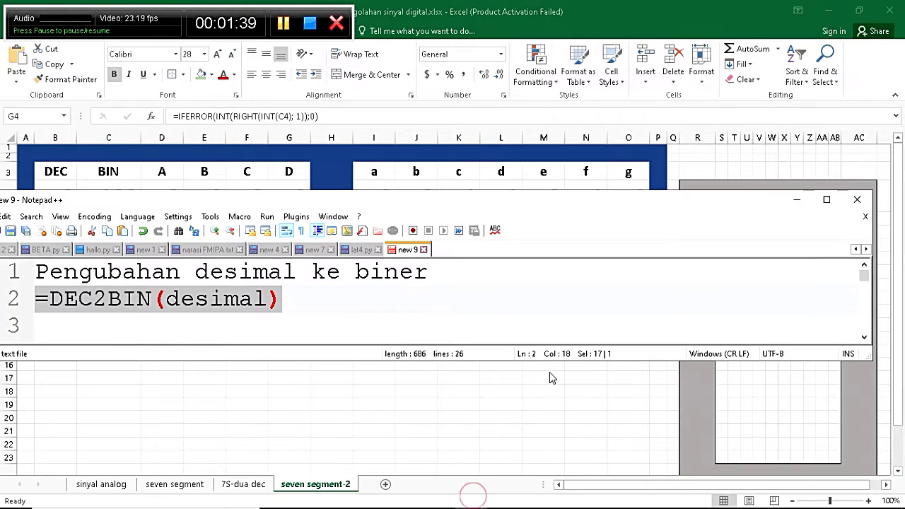
click(866, 338)
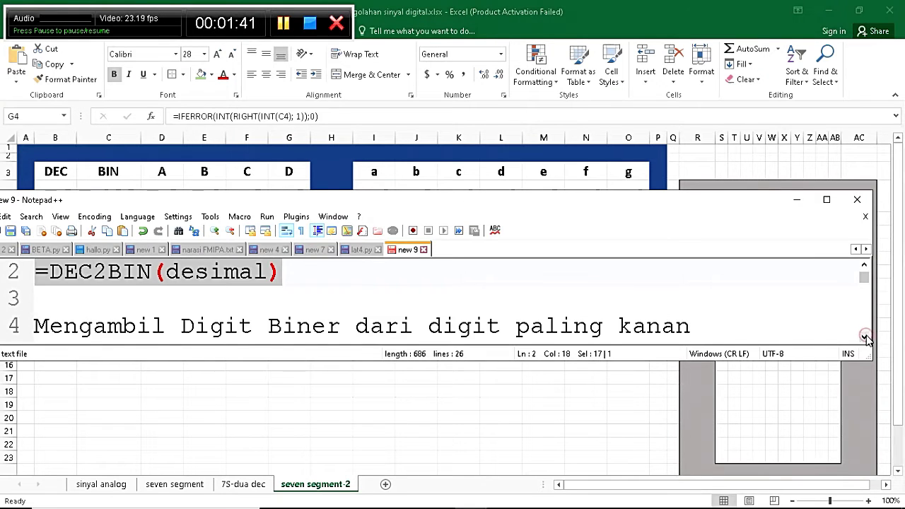
click(866, 338)
click(865, 338)
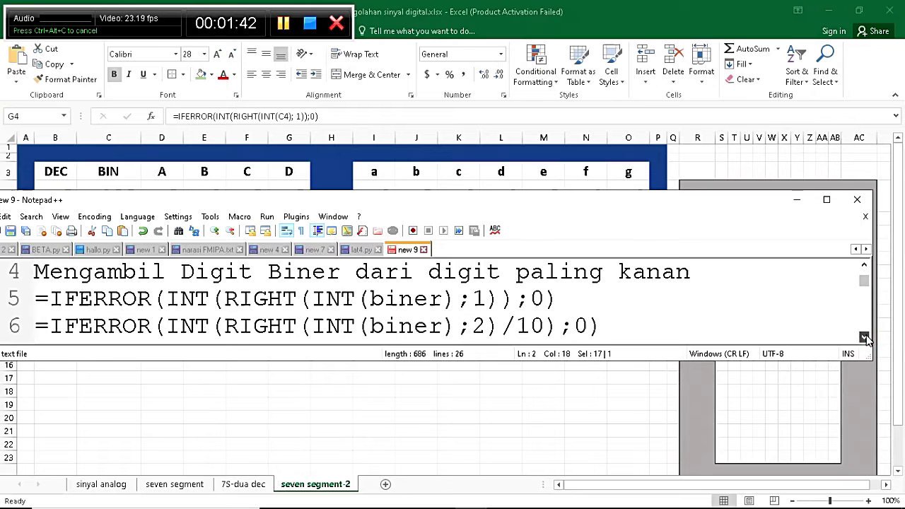
click(367, 300)
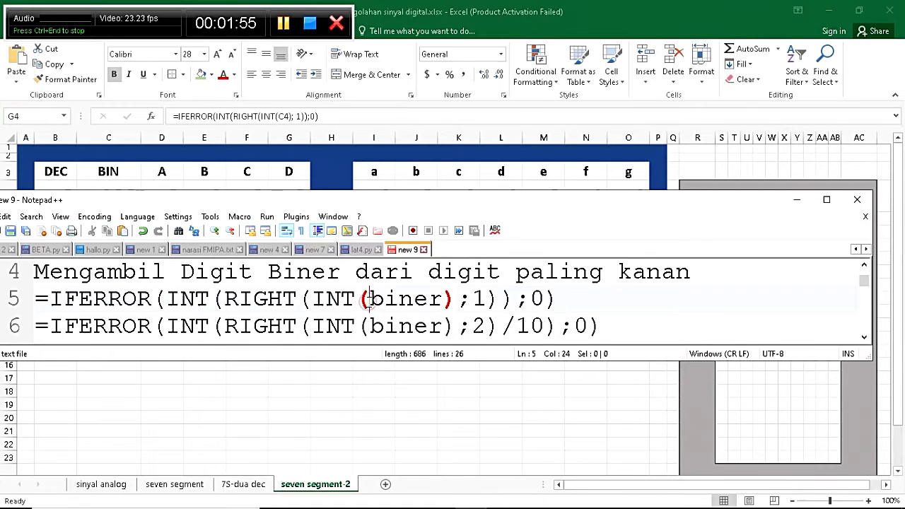
key(Right)
key(Right)
key(Right)
key(Right)
key(Right)
key(Right)
key(Right)
key(Right)
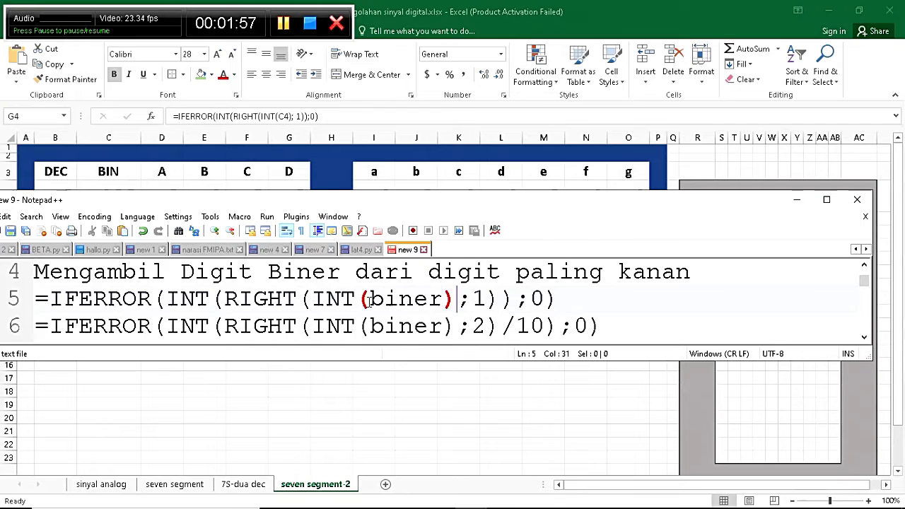
key(Right)
key(Right)
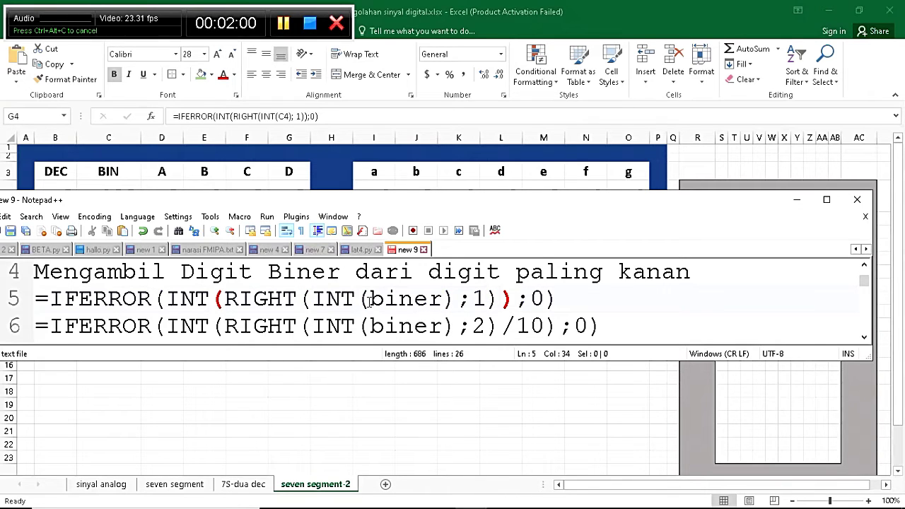
key(Right)
key(Right)
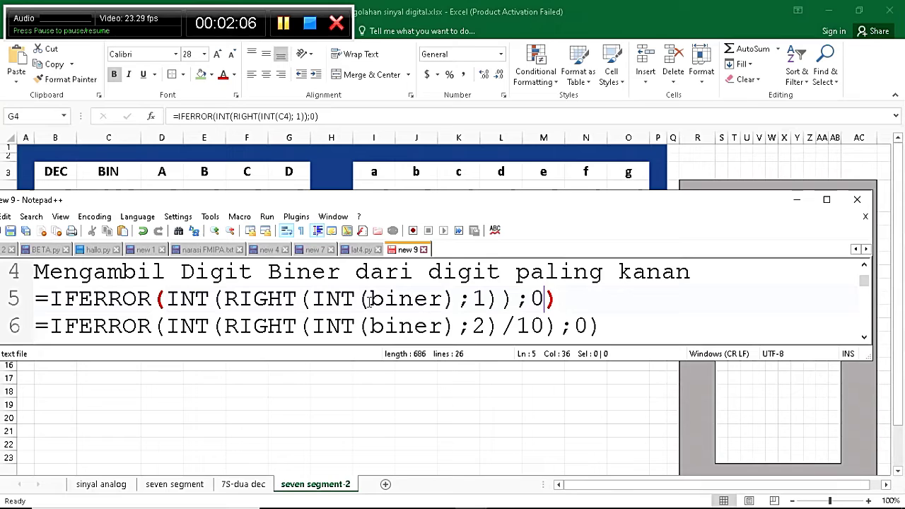
key(Left)
key(Left)
key(Left)
key(Left)
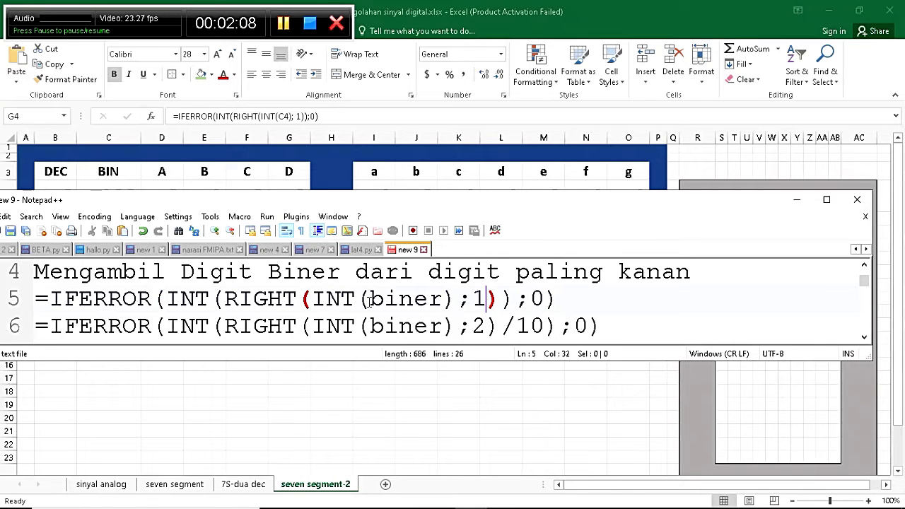
key(Right)
key(Right)
key(Right)
key(Right)
key(Right)
key(Right)
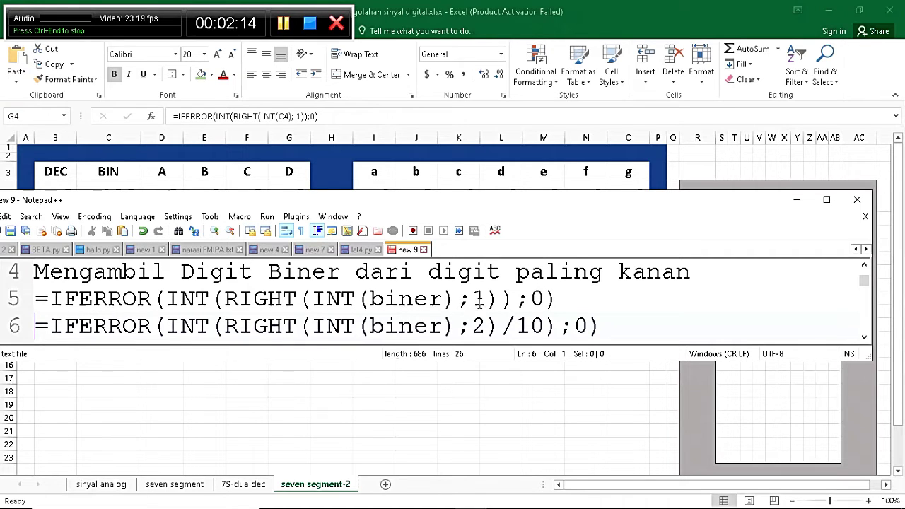
Examine the note formulas on lines 6 to 8 that extract the second, third and fourth binary digits from the right
click(596, 327)
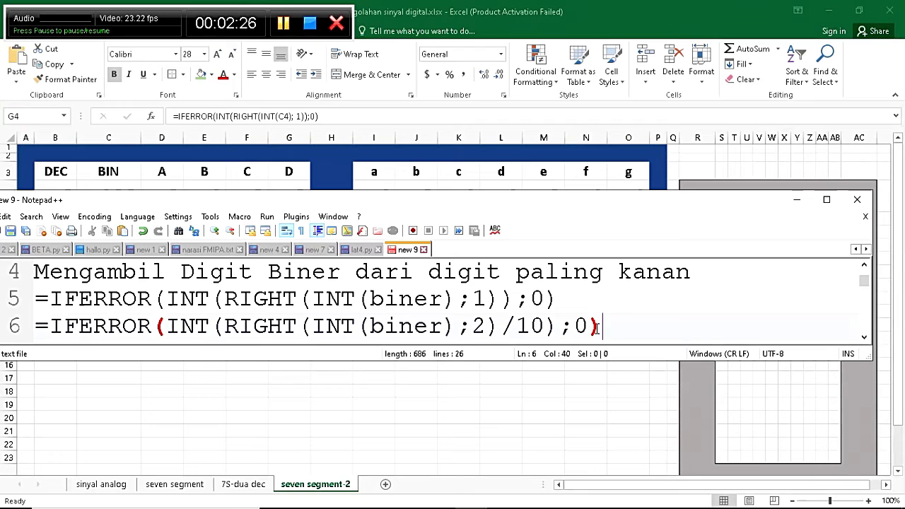
key(Down)
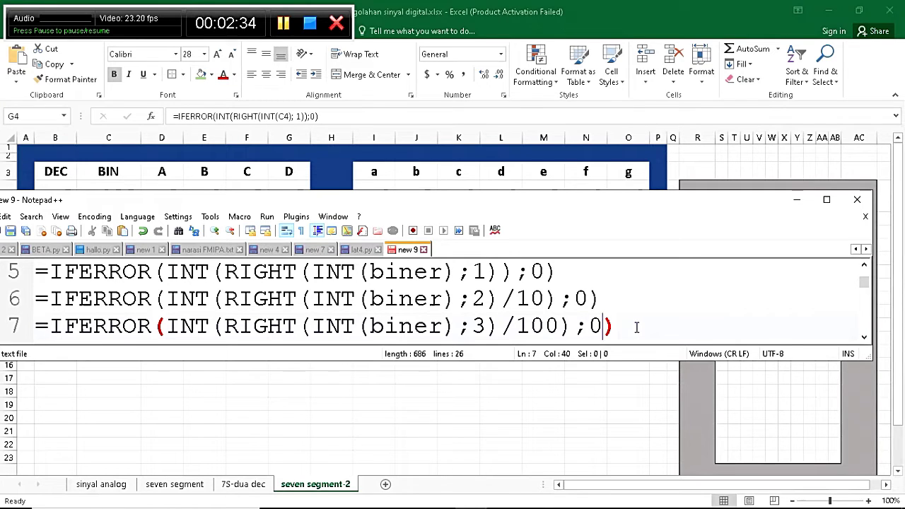
key(Down)
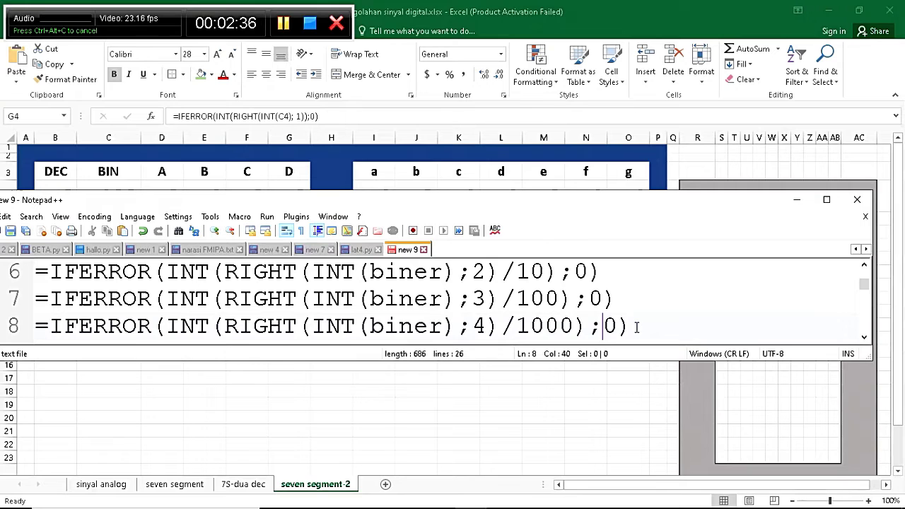
key(Down)
key(Up)
key(Up)
key(Up)
key(Up)
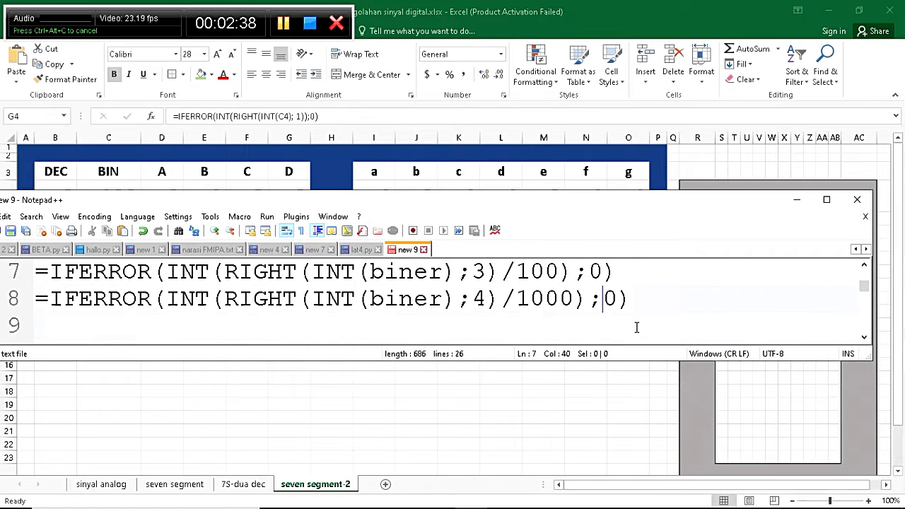
key(Up)
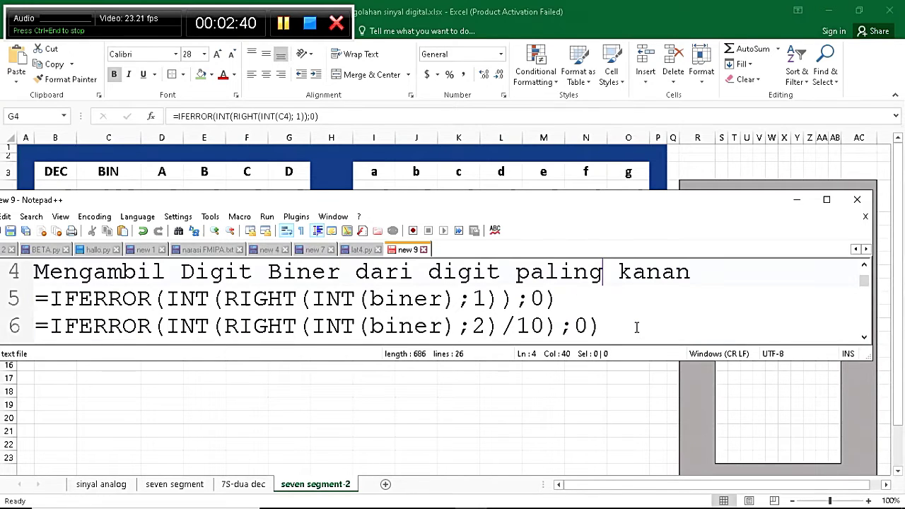
key(Down)
key(Down)
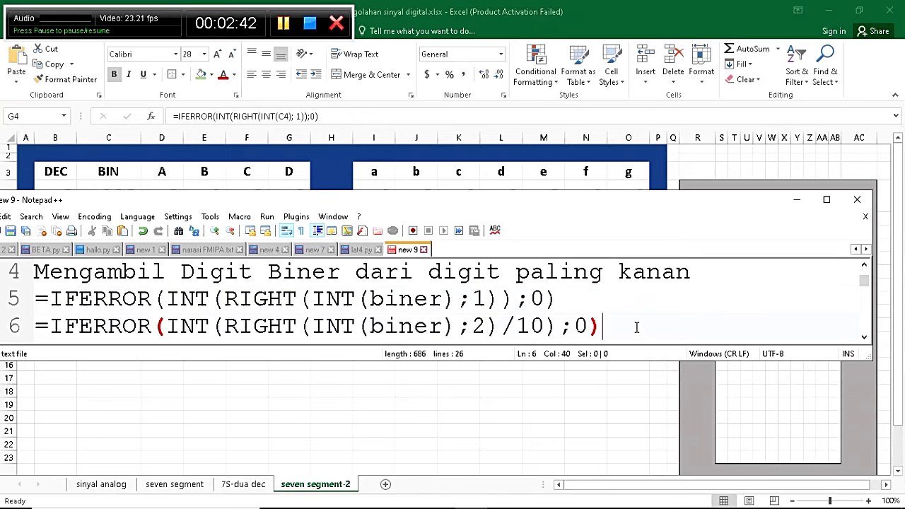
key(Down)
key(Down)
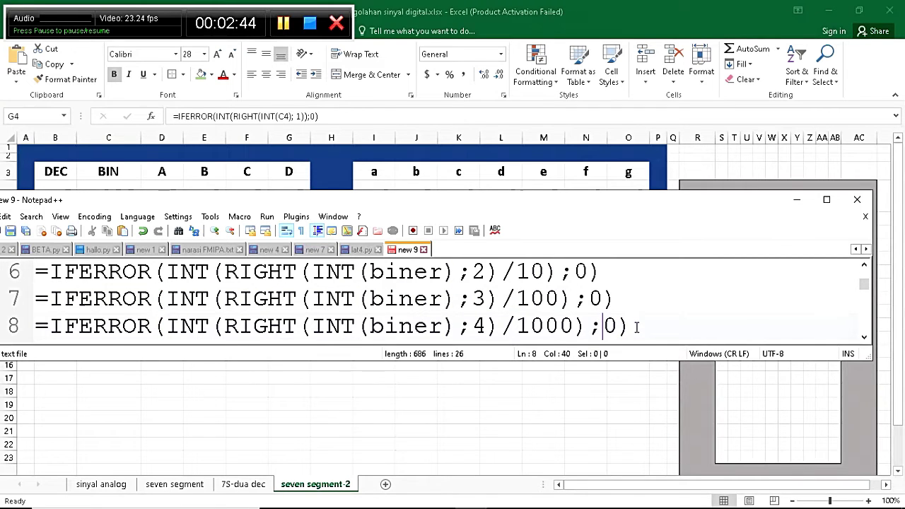
key(Down)
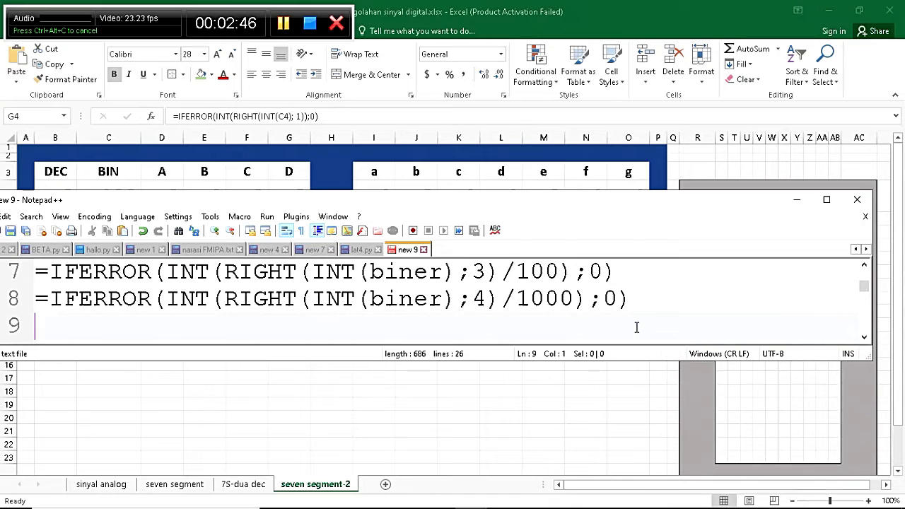
Return to Excel and inspect the digit-extraction formulas under C, B and A in cells F4, E4 and D4
click(284, 141)
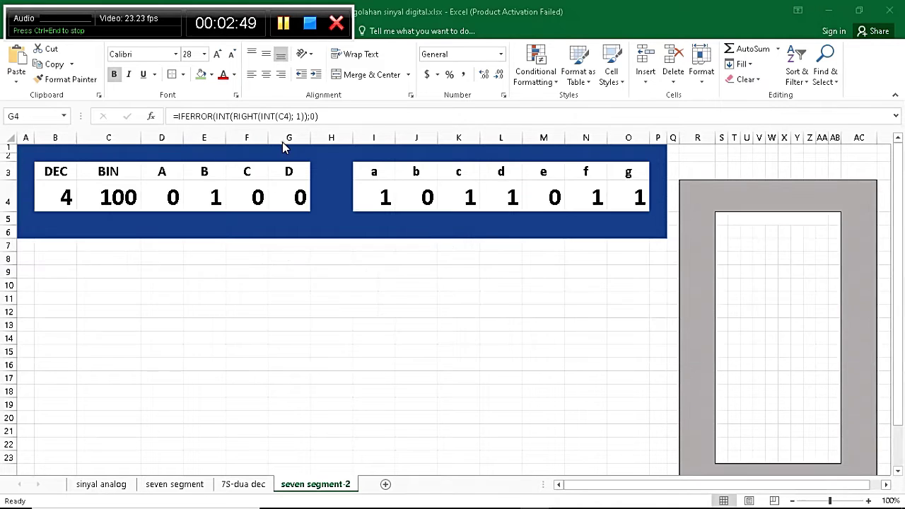
click(252, 196)
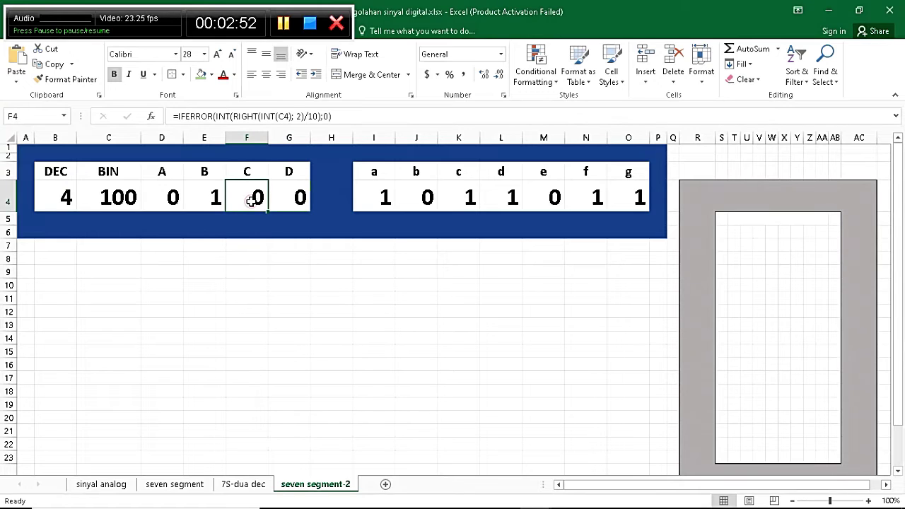
click(215, 199)
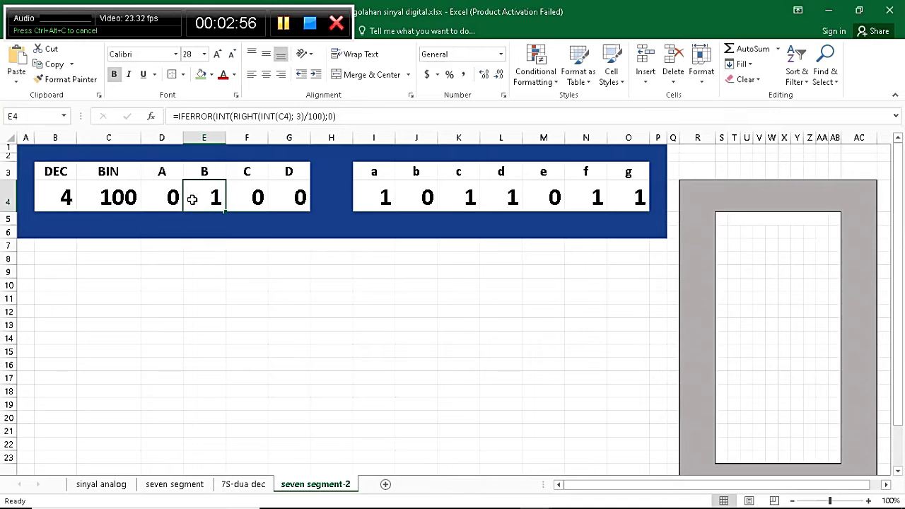
click(171, 201)
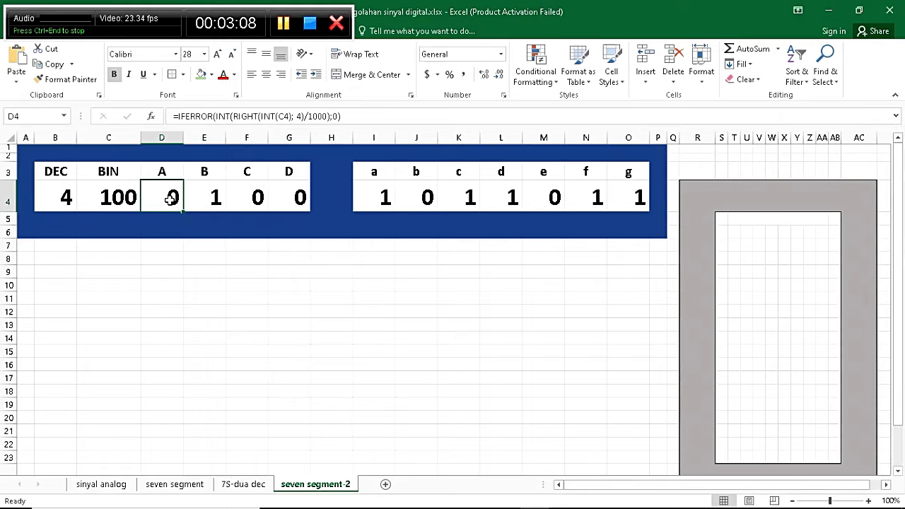
Review the contents of the segment cells a to g in I4:O4
click(371, 193)
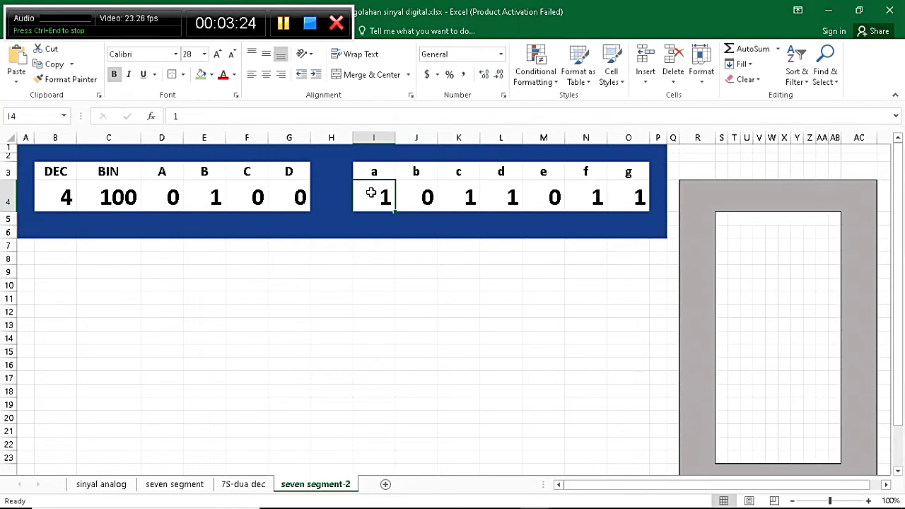
key(Right)
key(Right)
key(Right)
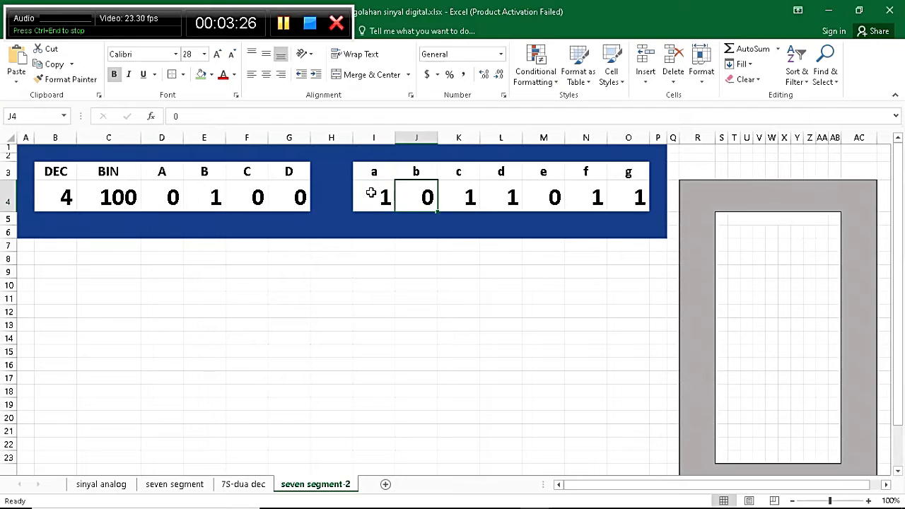
key(Right)
key(Right)
key(Right)
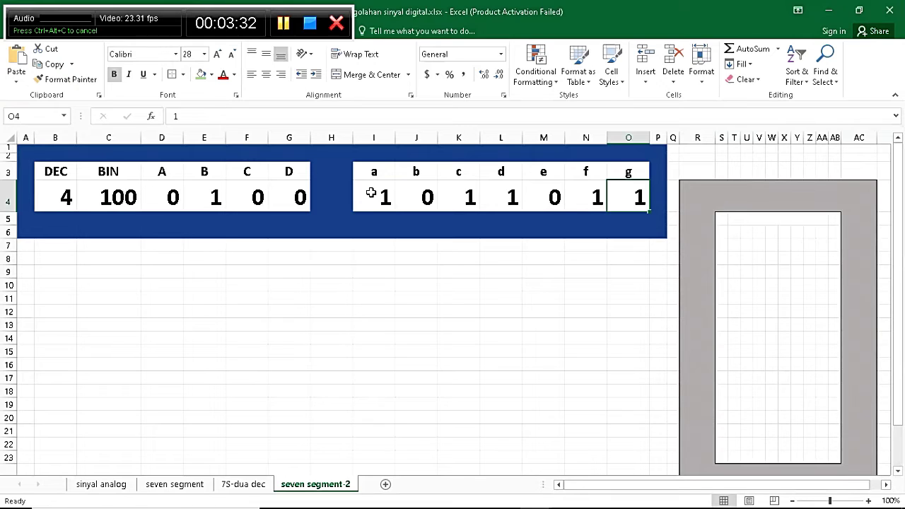
key(Left)
key(Left)
key(Left)
key(Left)
key(Left)
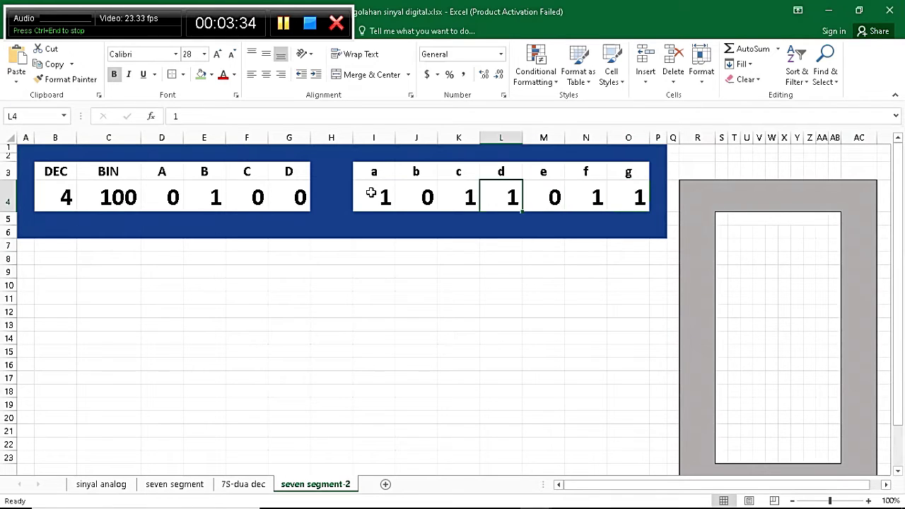
Set the segment b value in J4 and the segment e value in M4 to 1
key(Left)
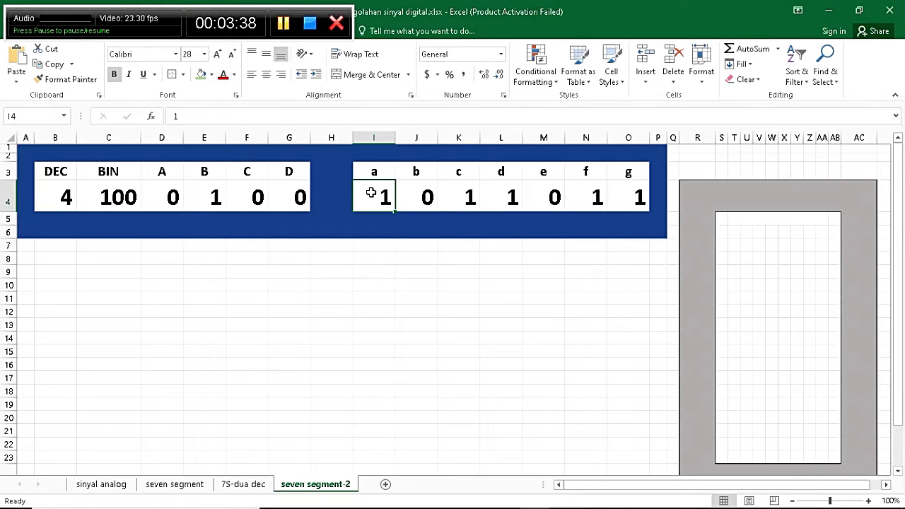
key(Right)
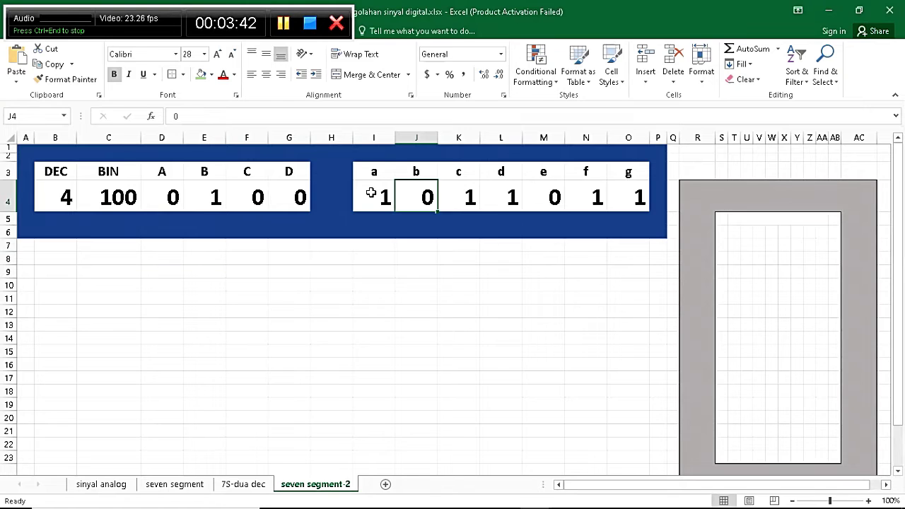
key(Right)
key(Left)
text(1)
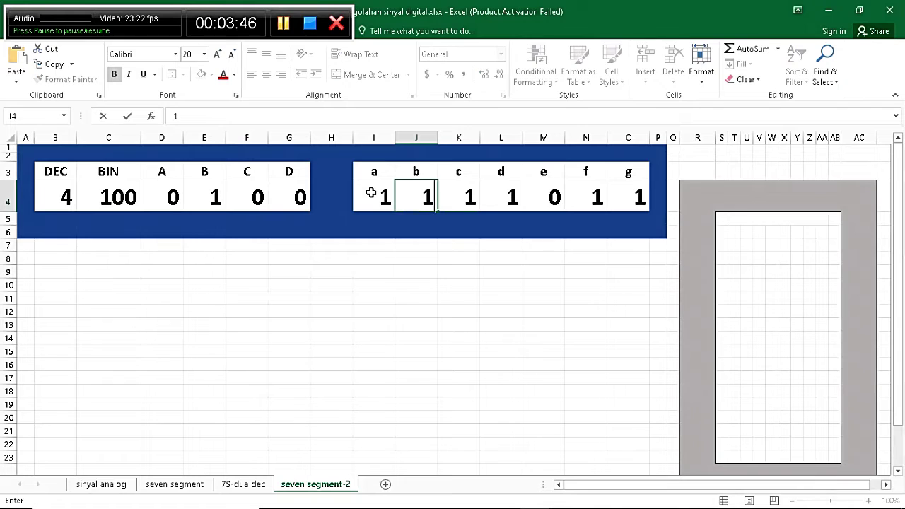
key(Right)
key(Right)
key(Right)
text(1)
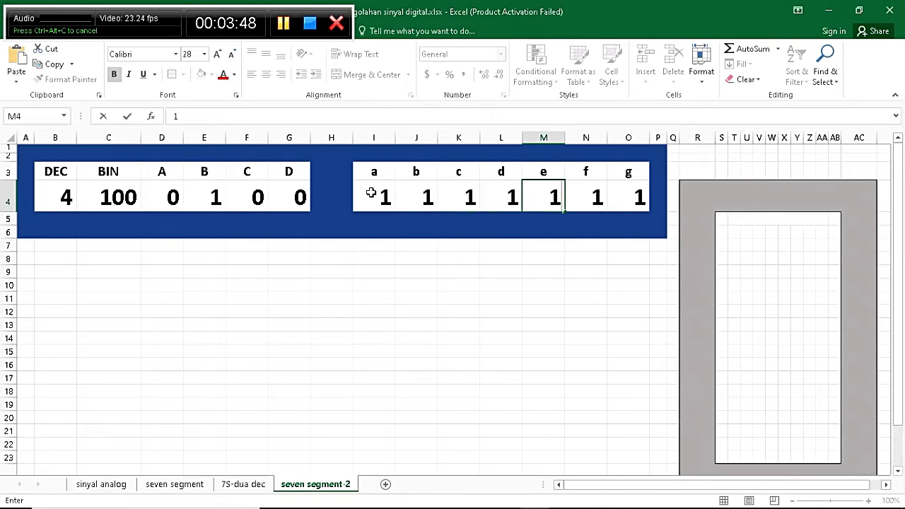
click(730, 349)
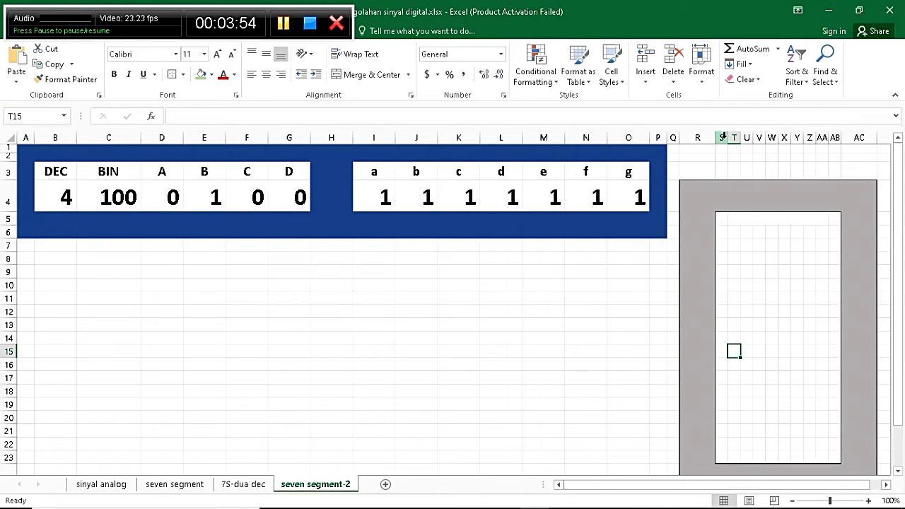
Set the width of columns S through AB to 2
drag(724, 137, 832, 128)
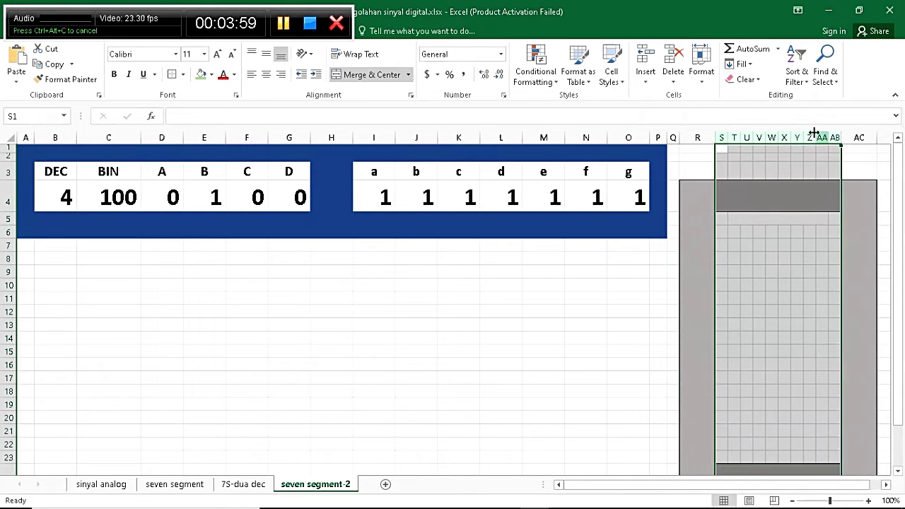
right_click(722, 137)
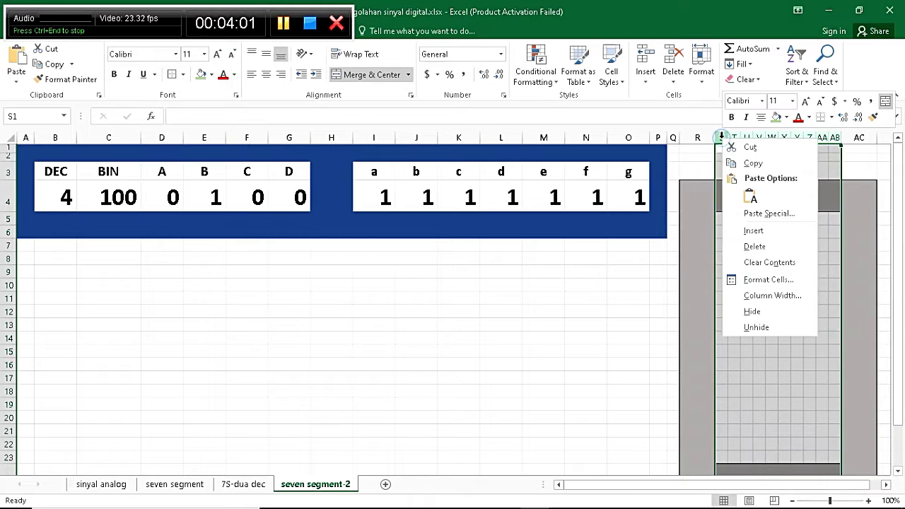
click(749, 296)
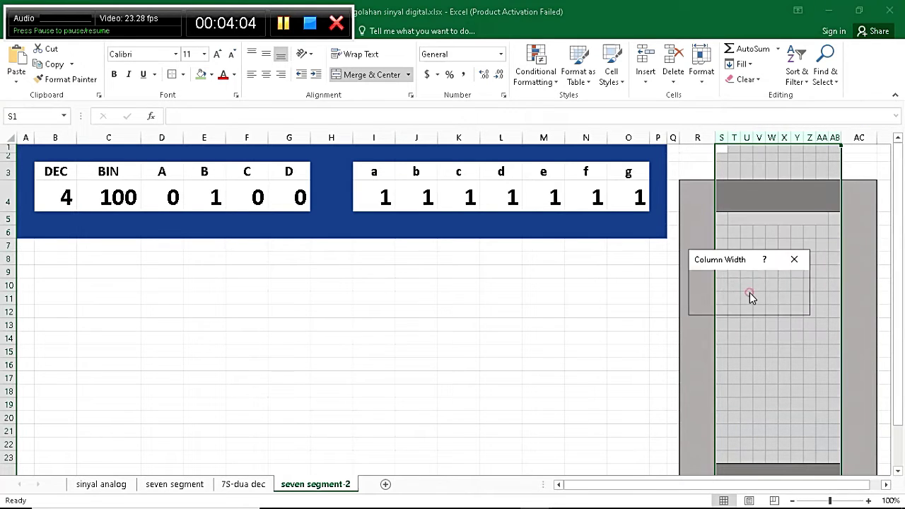
text(2)
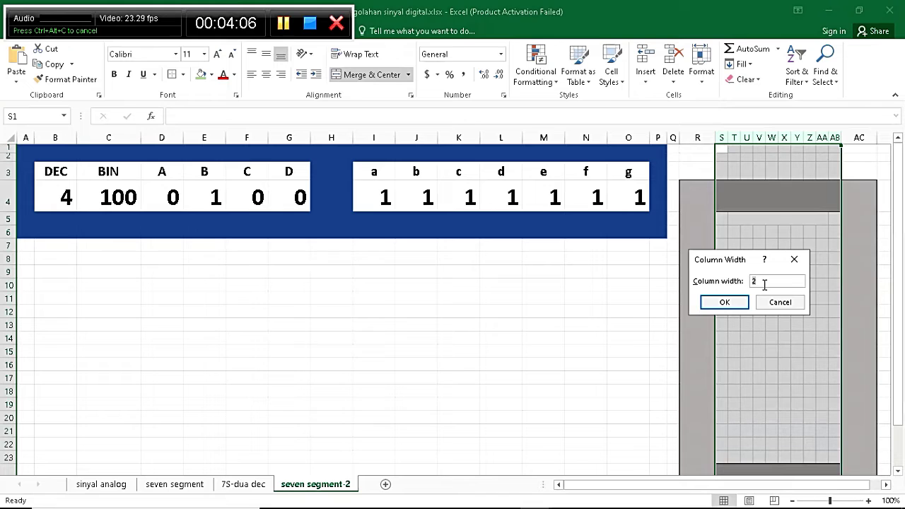
click(734, 304)
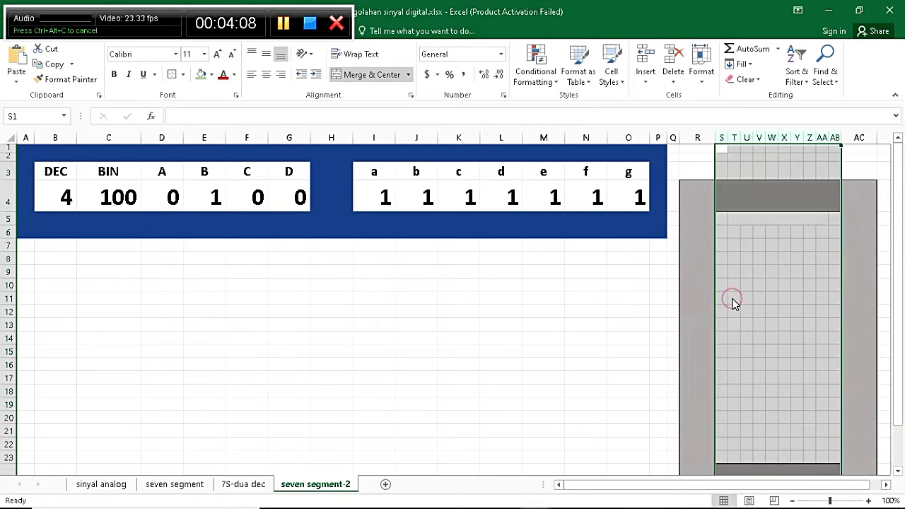
click(751, 240)
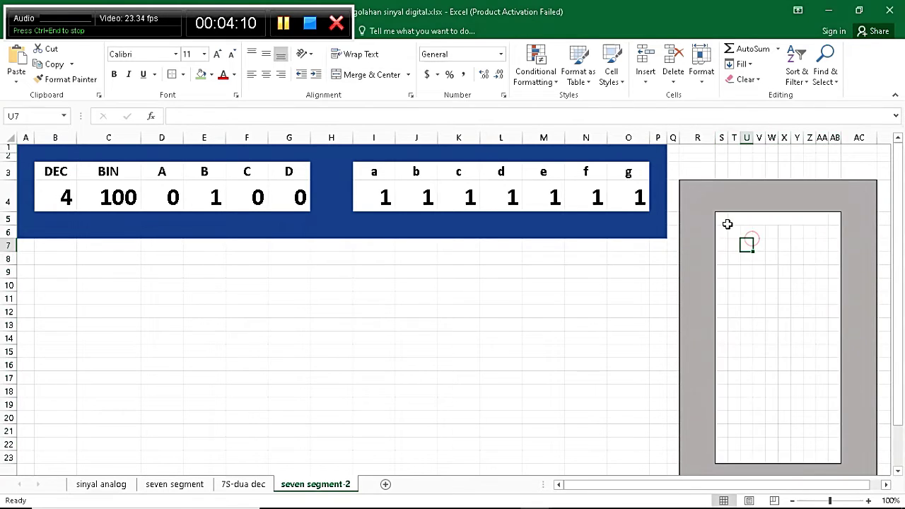
Set the height of row 11, which crosses the display grid, to 15
drag(724, 220, 721, 455)
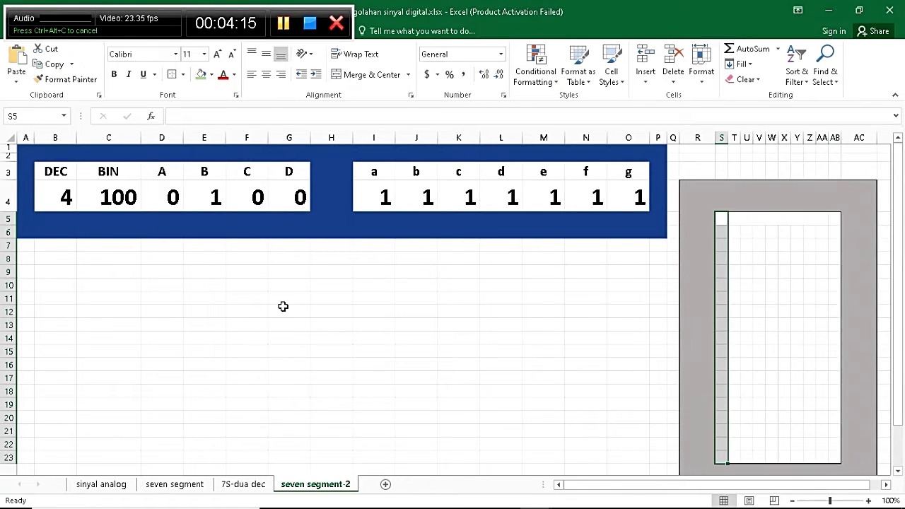
right_click(6, 299)
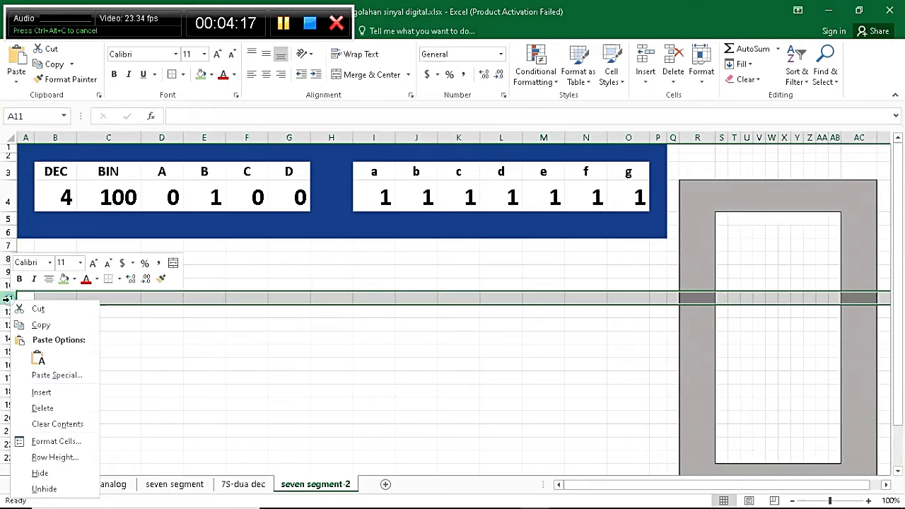
click(48, 459)
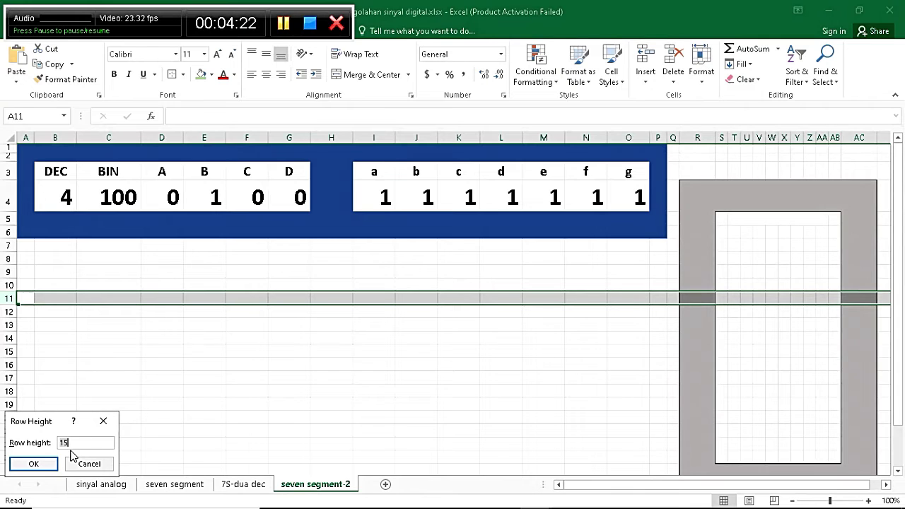
drag(53, 423, 286, 290)
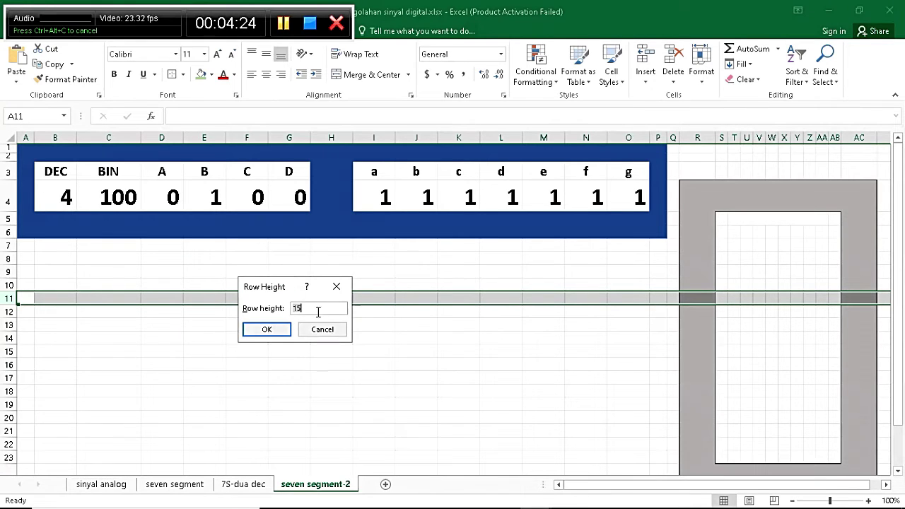
click(271, 332)
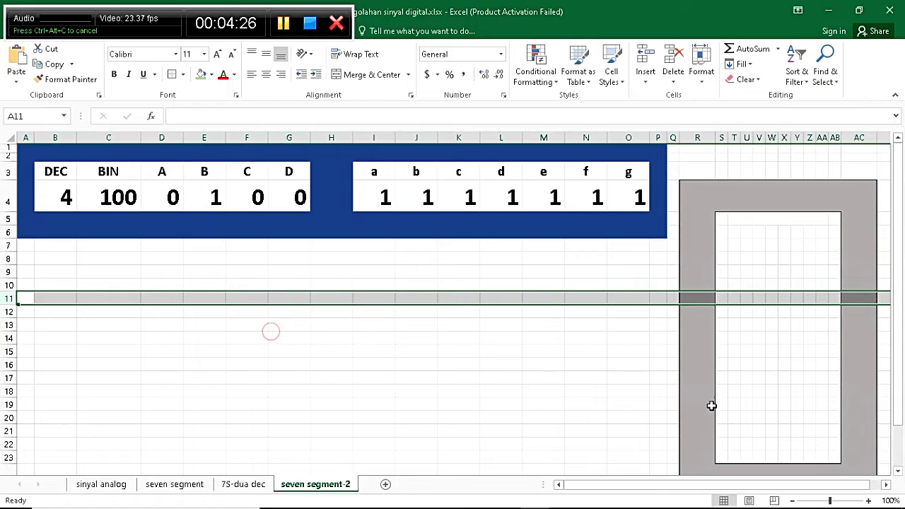
click(758, 393)
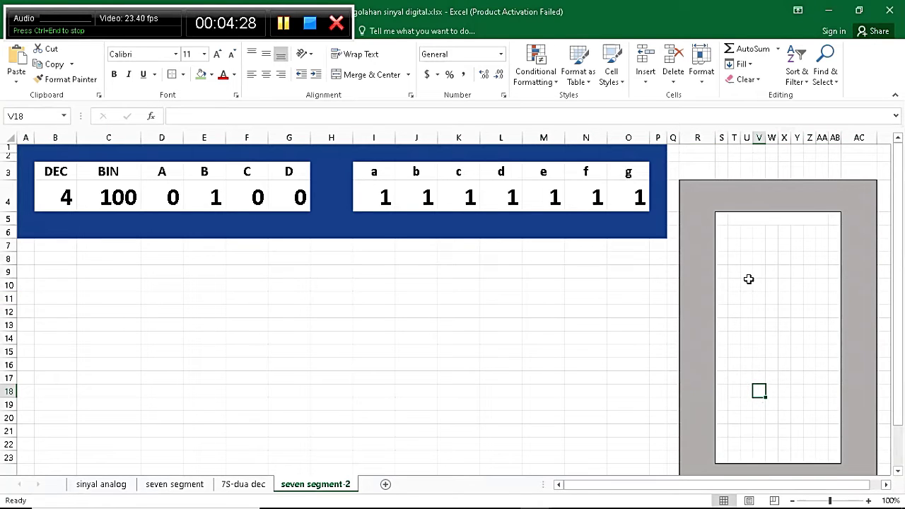
Merge and center U6:Z6 beneath the merged cell T5 to form the top segment of the display
click(774, 220)
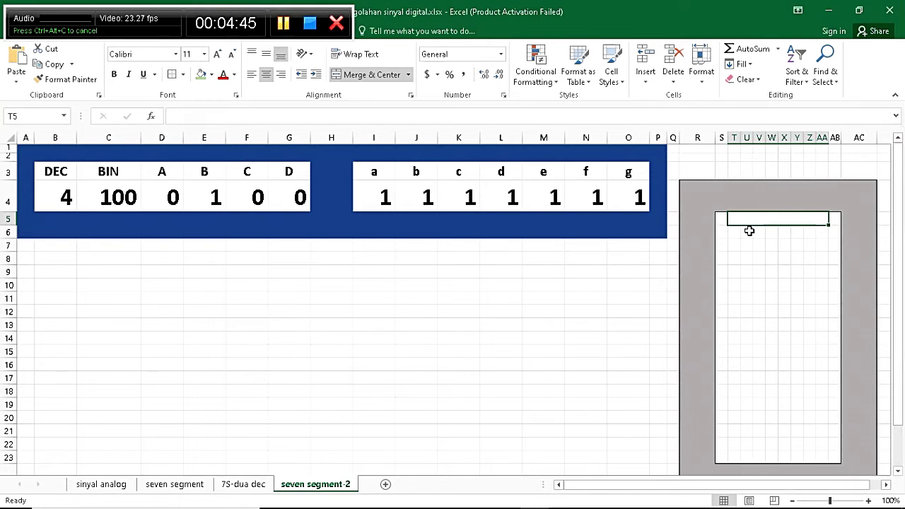
drag(749, 231, 807, 236)
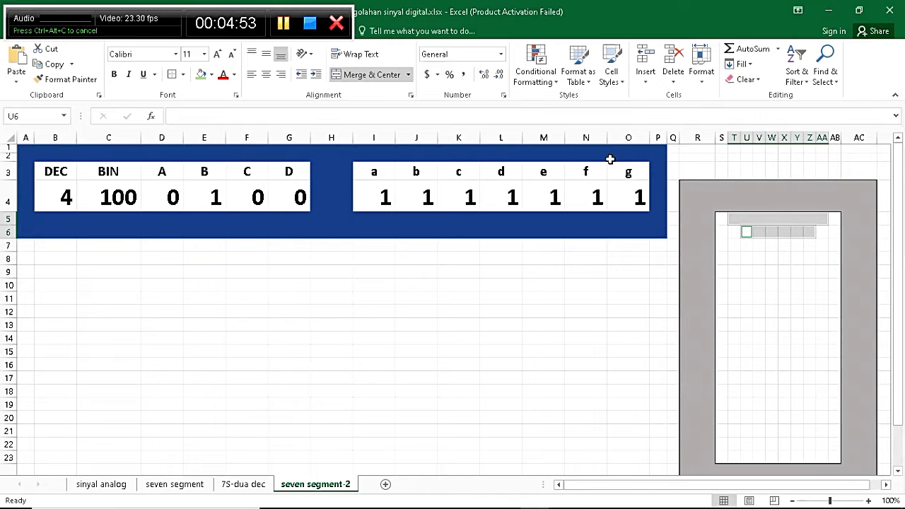
click(360, 75)
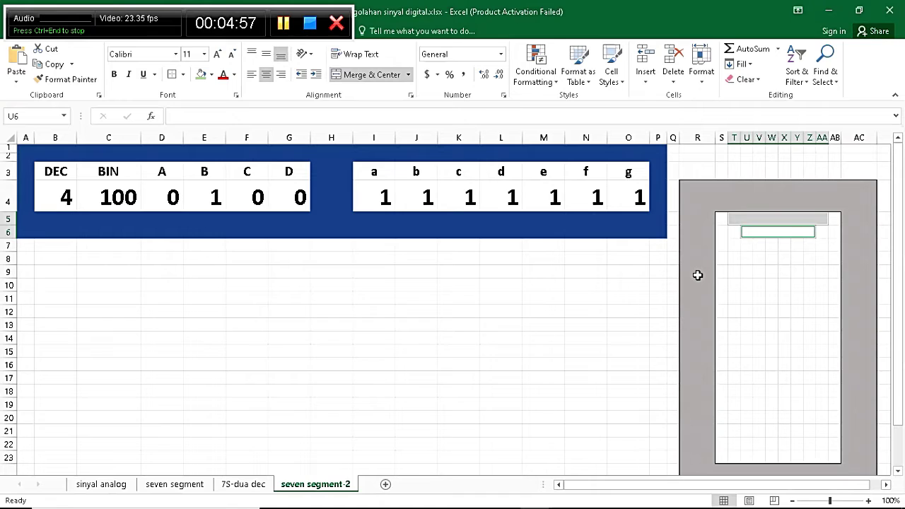
Label the merged top segment cell T5 with a bold "a"
click(788, 220)
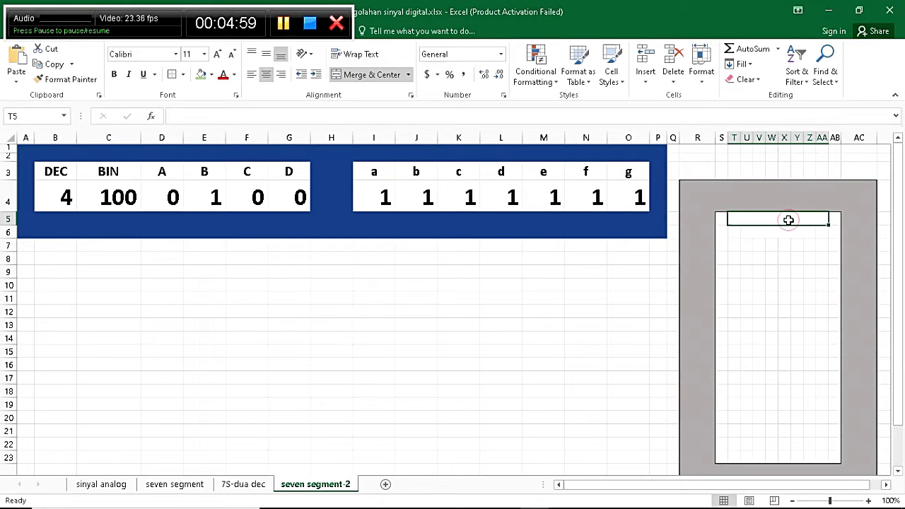
text(a)
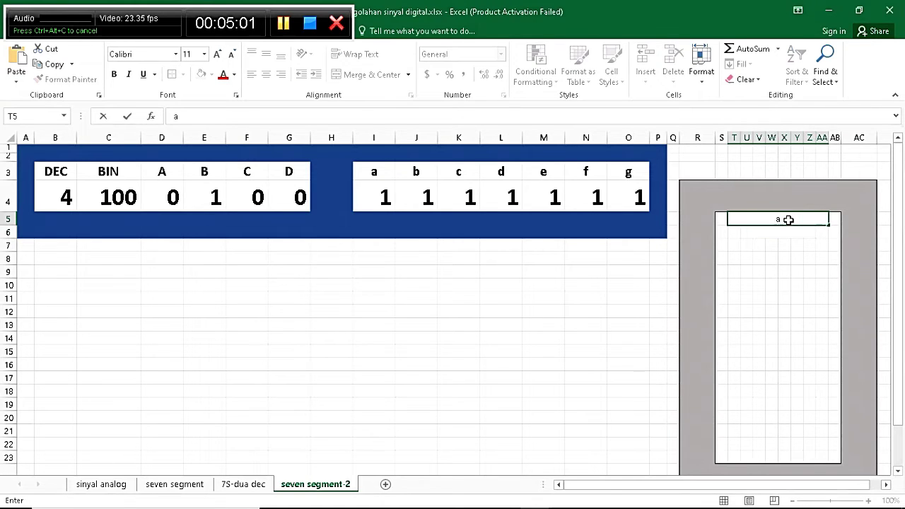
click(788, 219)
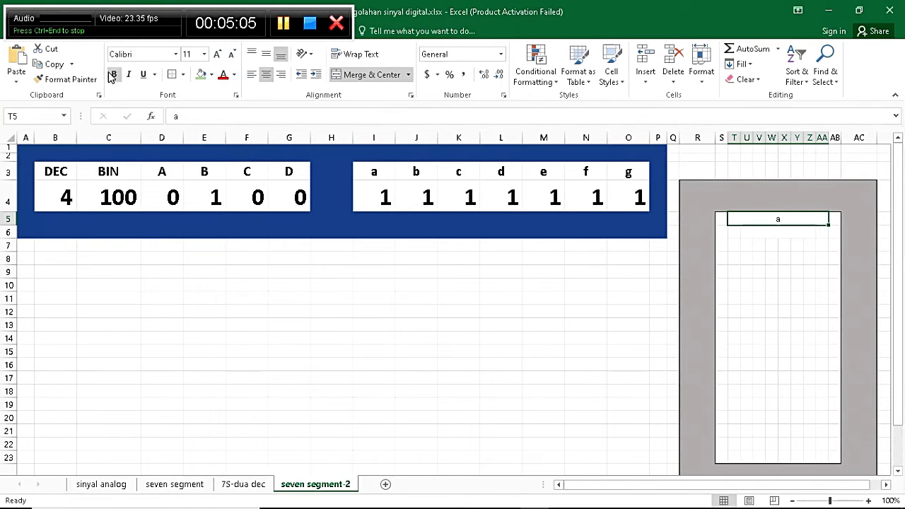
click(112, 77)
click(818, 314)
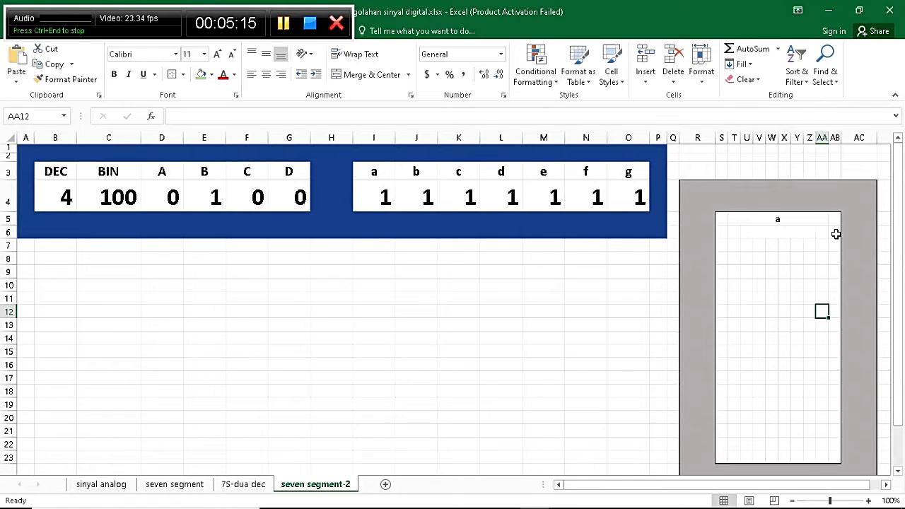
Merge and center AB6:AB13 and AA7:AA12 as separate blocks to form the display's upper-right segment
drag(836, 232, 837, 278)
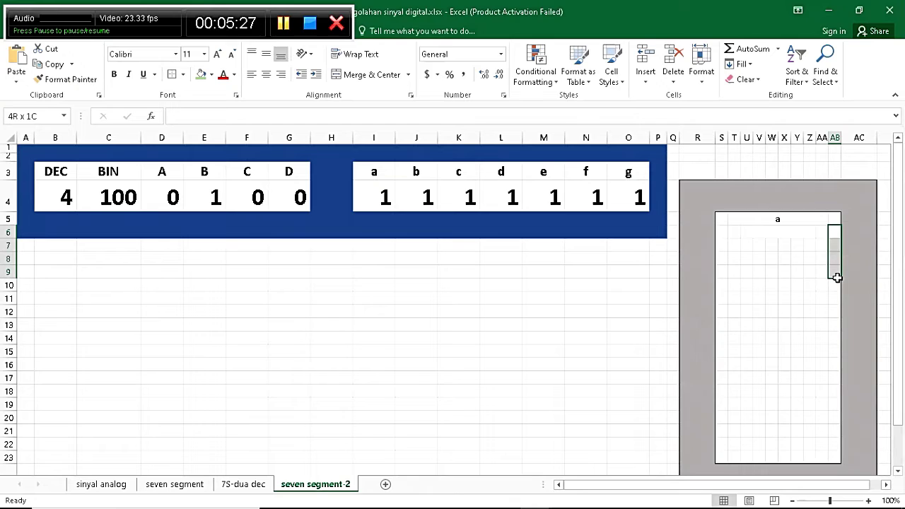
drag(837, 277, 836, 317)
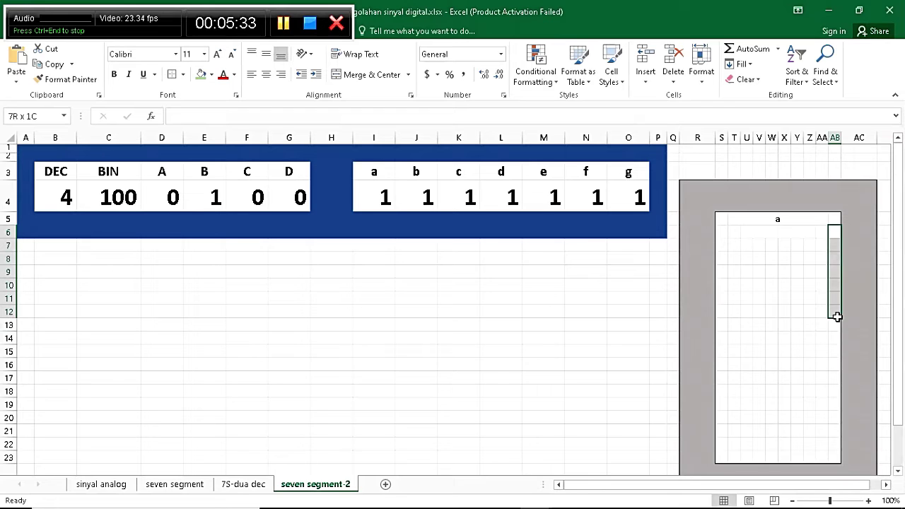
mouse_move(837, 317)
mouse_down()
mouse_move(836, 347)
mouse_move(839, 323)
mouse_up()
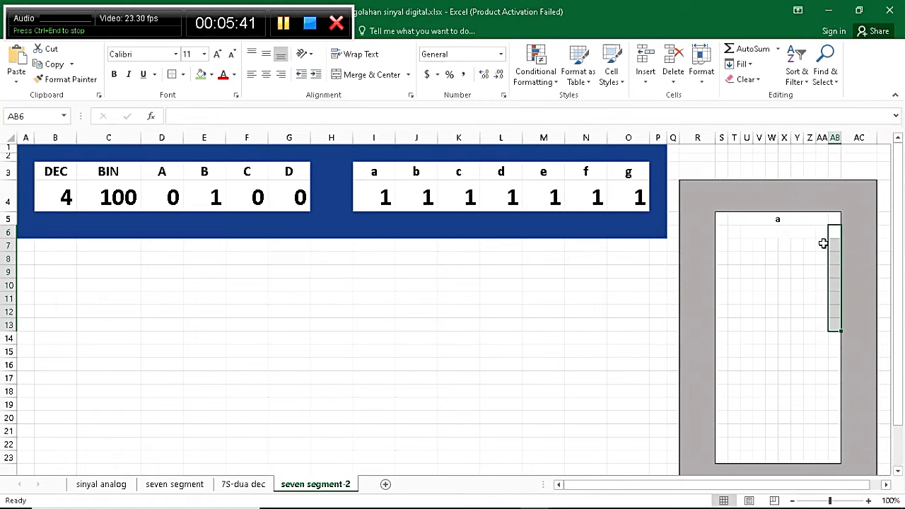
drag(823, 244, 819, 310)
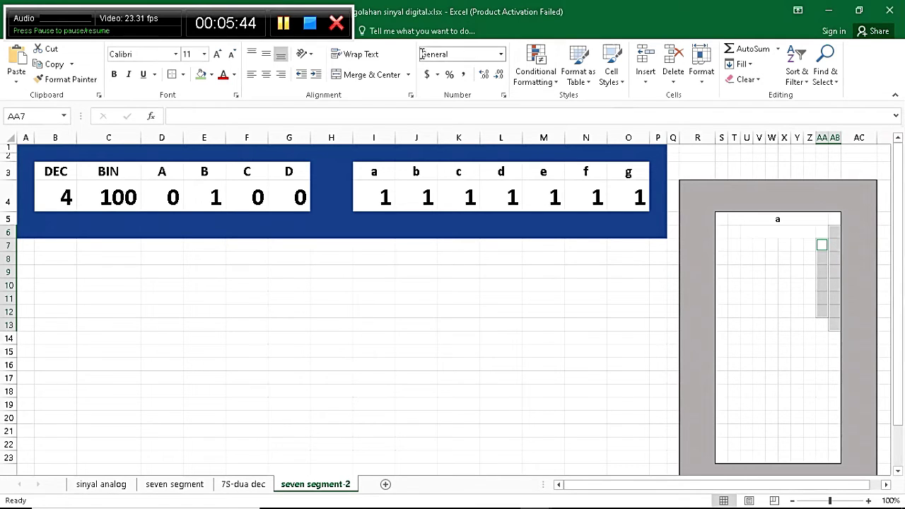
click(370, 75)
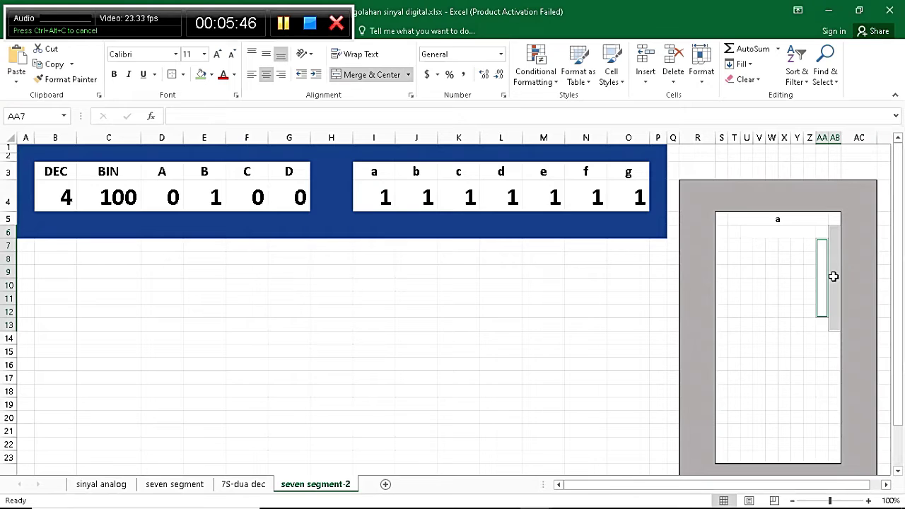
Label the merged cell AB6 with a bold, vertically centered "b"
click(834, 277)
text(b)
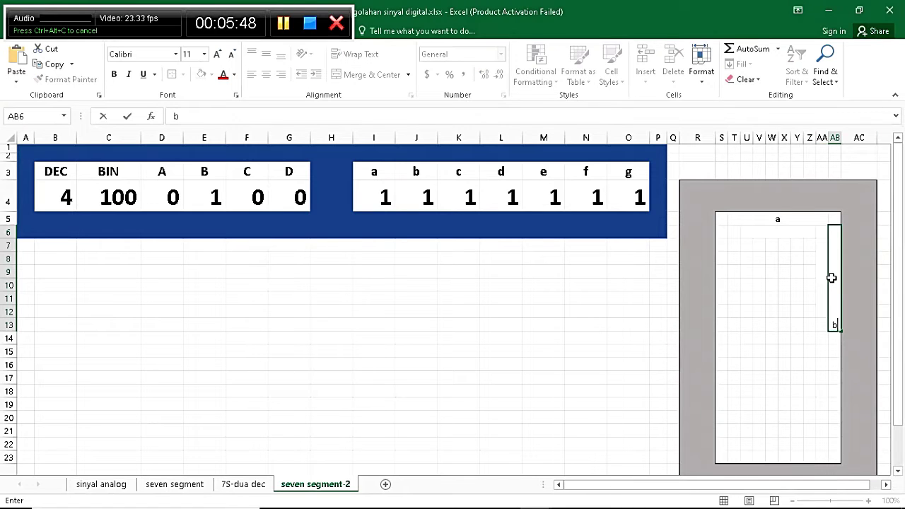
click(839, 285)
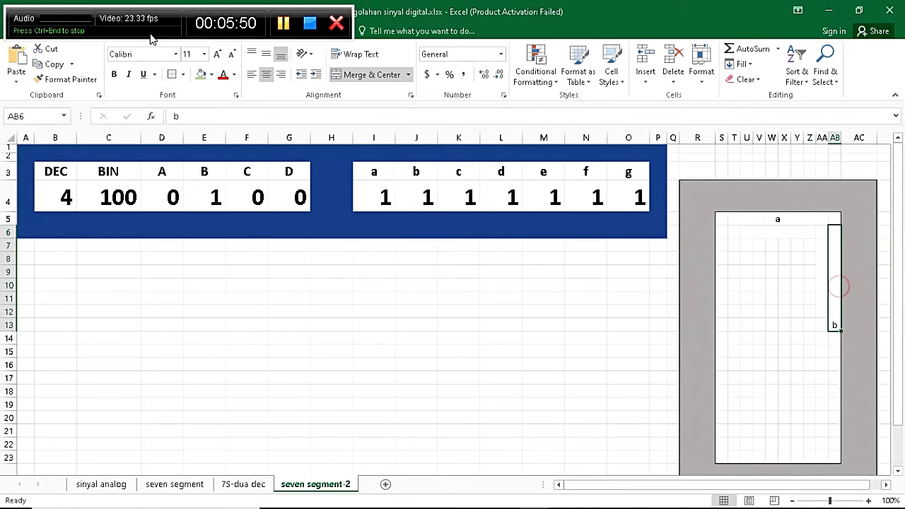
click(114, 75)
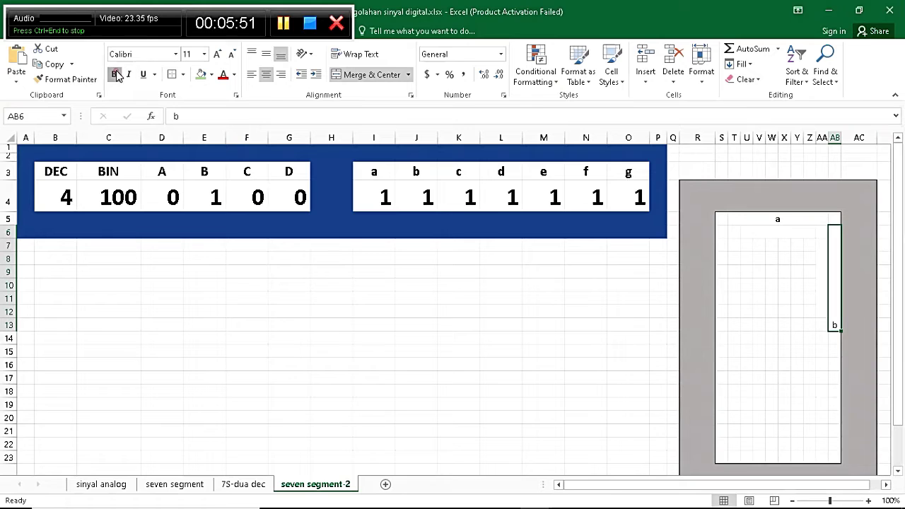
click(267, 57)
click(811, 365)
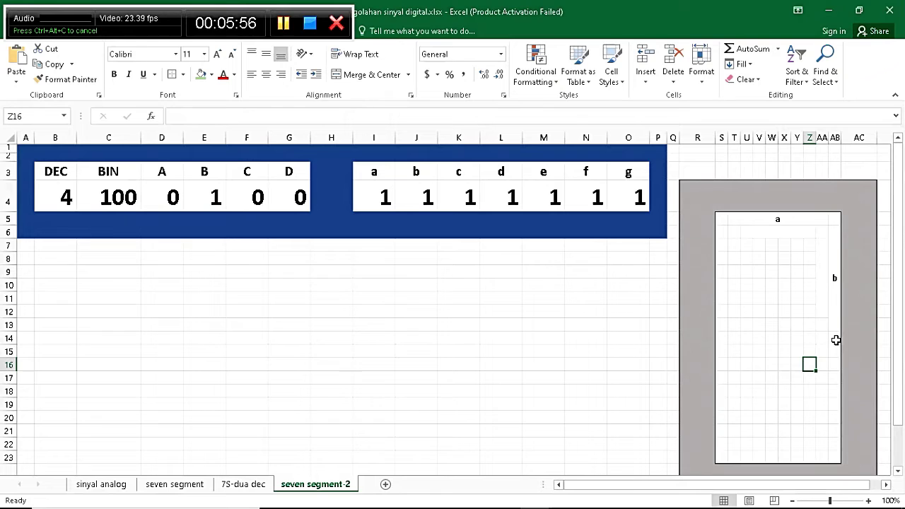
Merge and center AB15:AB22 and AA16:AA21 as separate blocks to form the display's lower-right segment
click(836, 352)
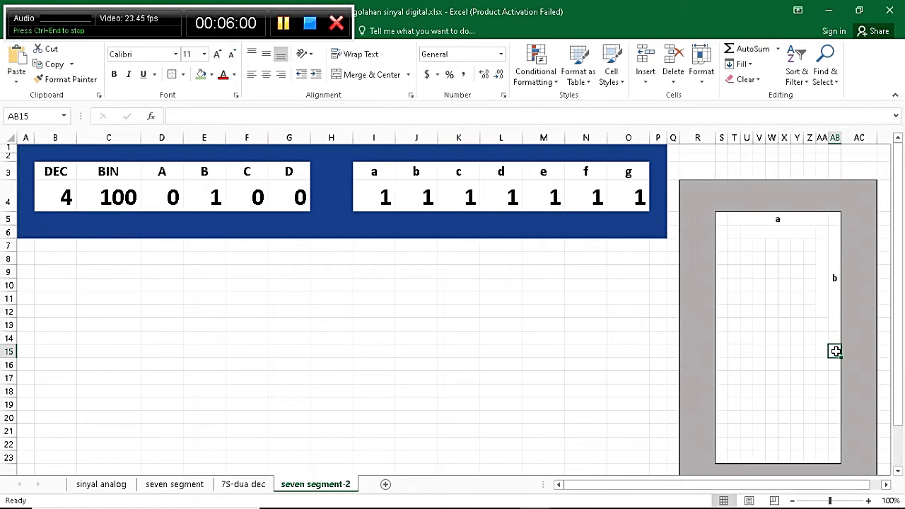
drag(836, 352, 836, 443)
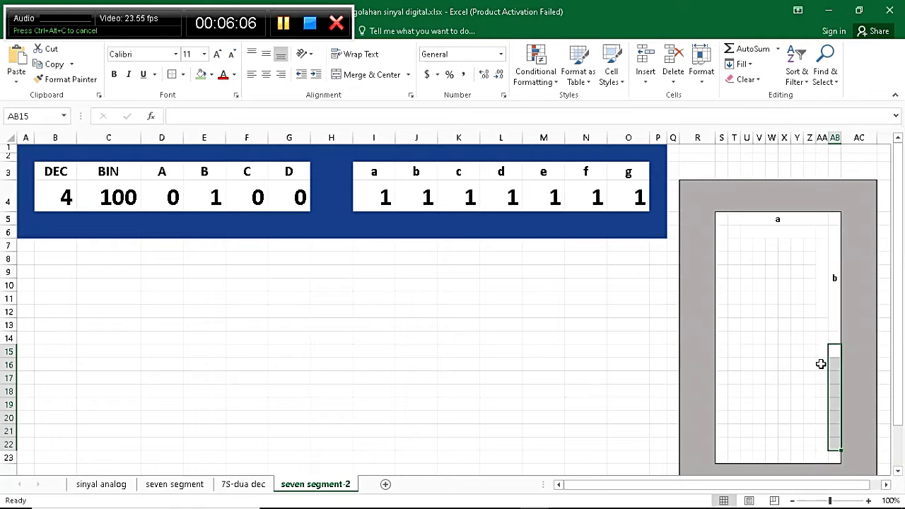
drag(820, 364, 820, 429)
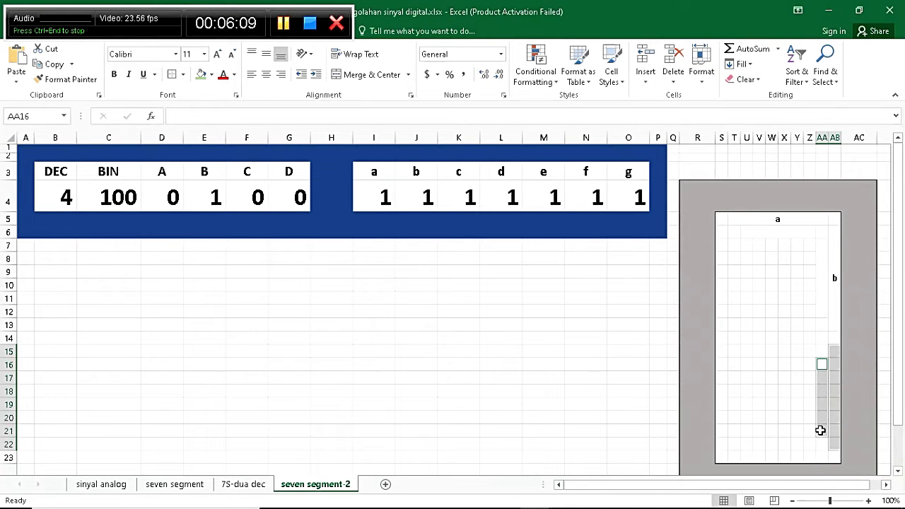
click(373, 75)
Label the merged cell AB15 with a bold, vertically centered "c"
click(834, 380)
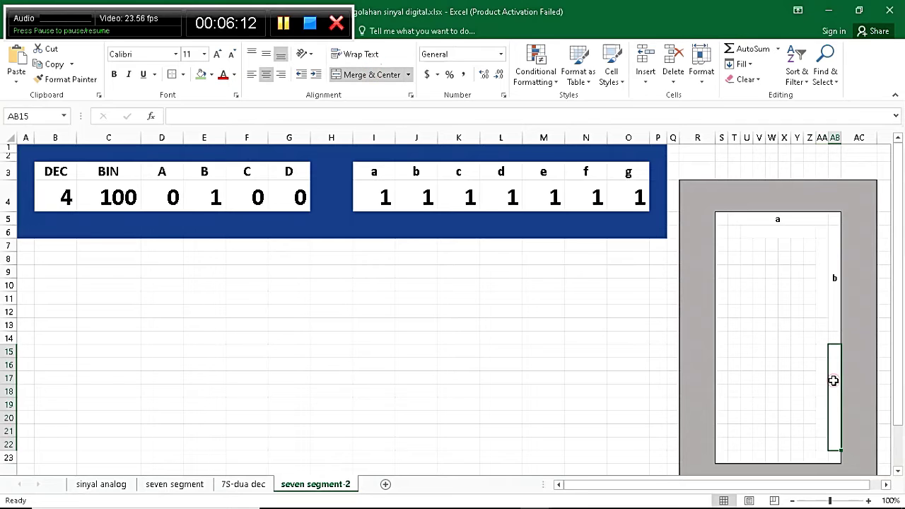
text(c)
double_click(811, 392)
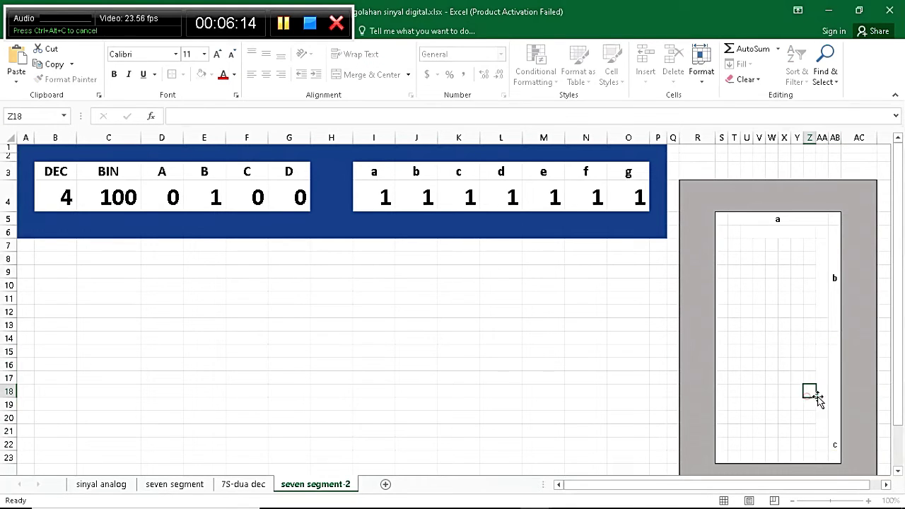
click(834, 401)
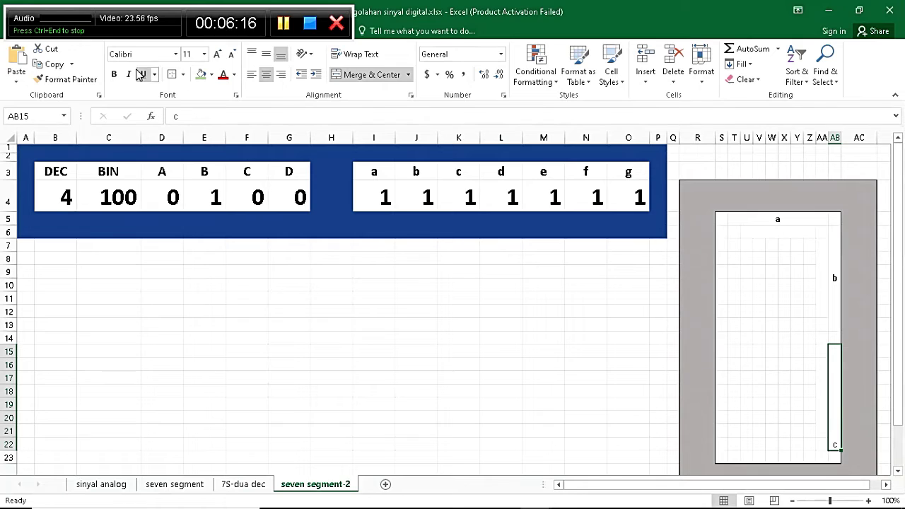
click(113, 74)
click(267, 56)
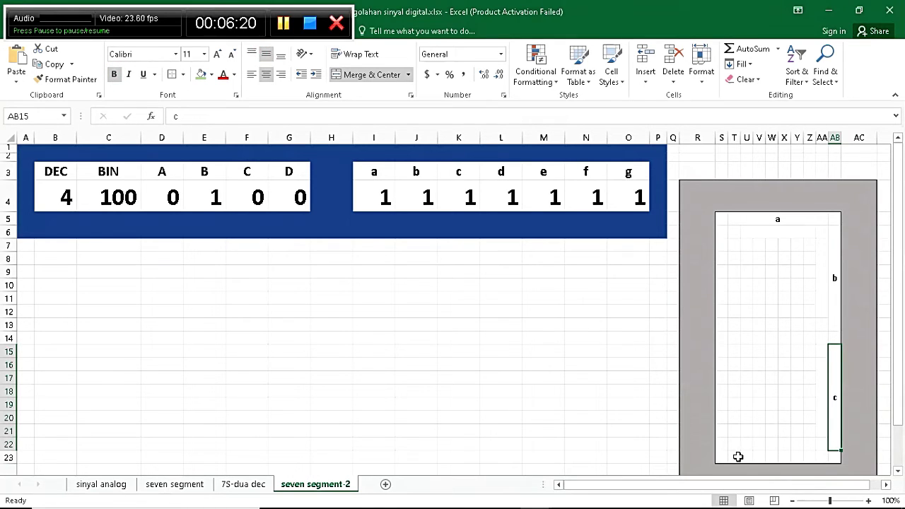
Merge and center T23:AA23 and U22:Z22 as separate blocks to form the display's bottom segment
drag(738, 457, 818, 457)
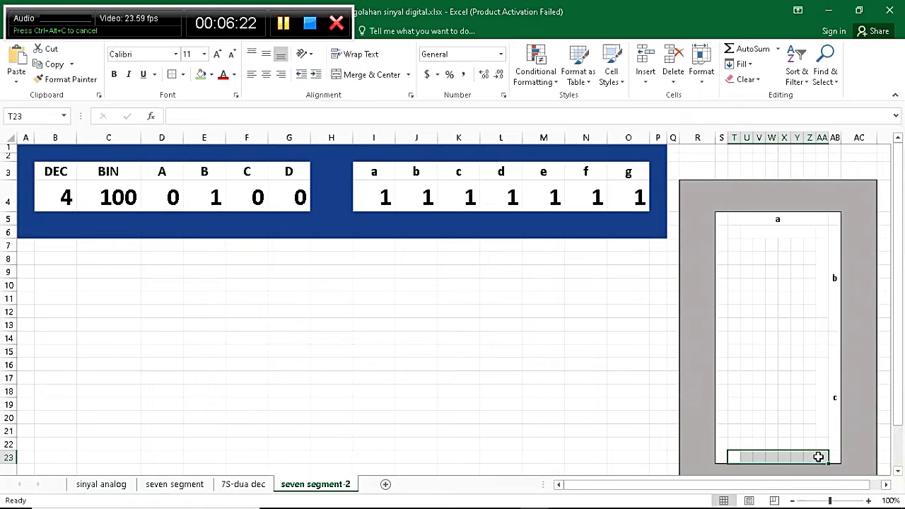
drag(748, 443, 811, 445)
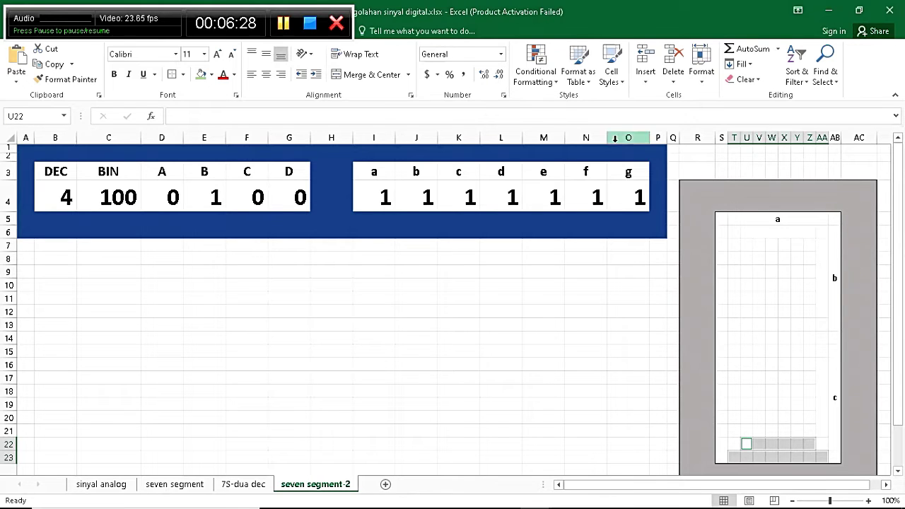
click(366, 75)
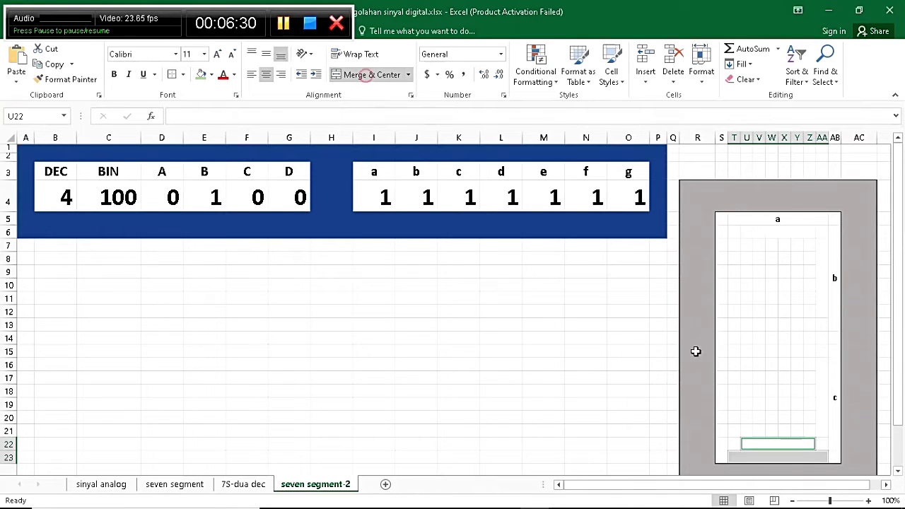
Label the merged bottom segment cell T23 with a bold "d"
click(790, 458)
text(d)
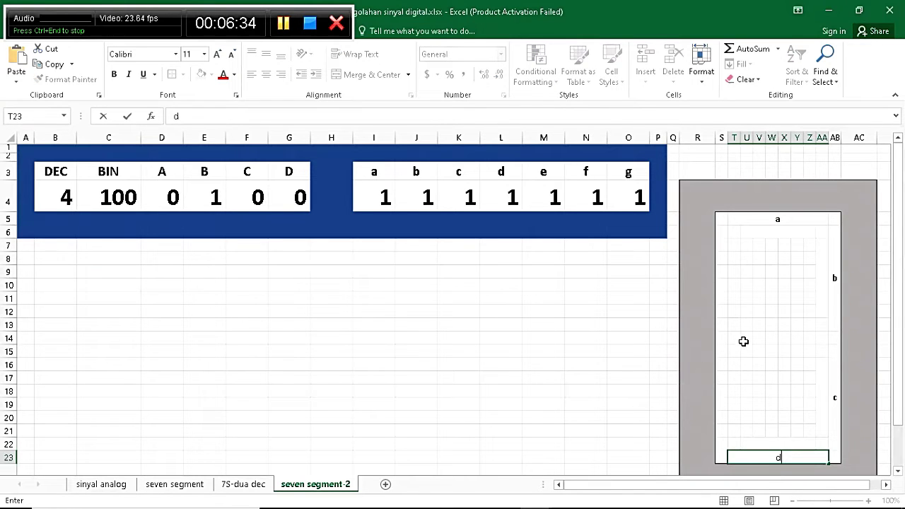
click(782, 430)
click(785, 457)
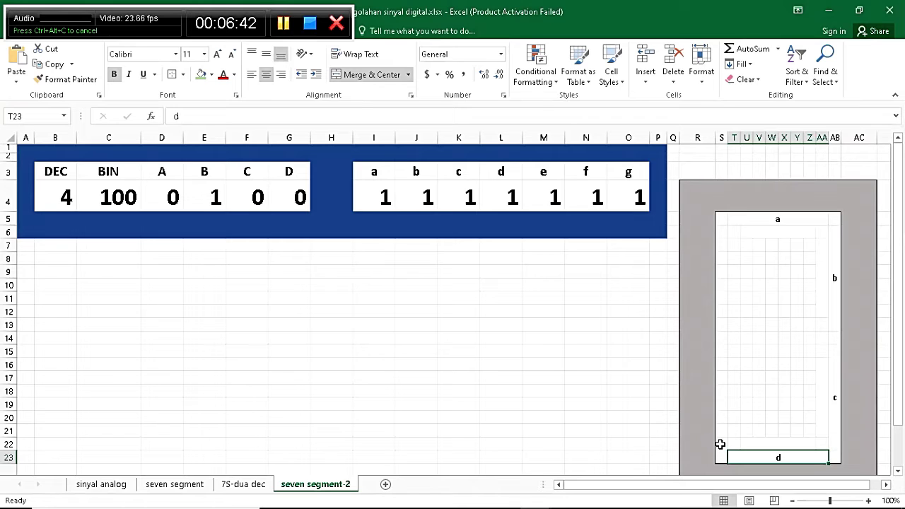
Merge and center S15:S22 and T16:T21 as separate blocks to form the display's lower-left segment
drag(720, 444, 720, 391)
drag(720, 380, 738, 428)
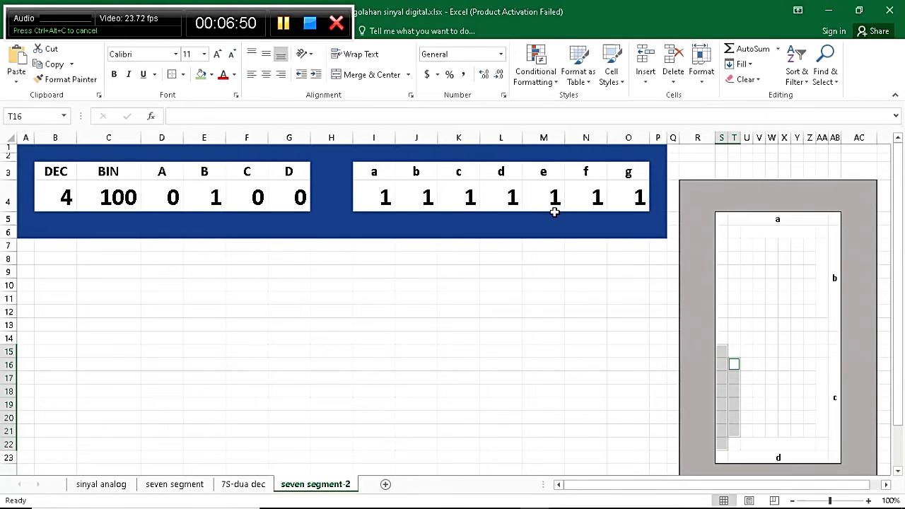
click(353, 75)
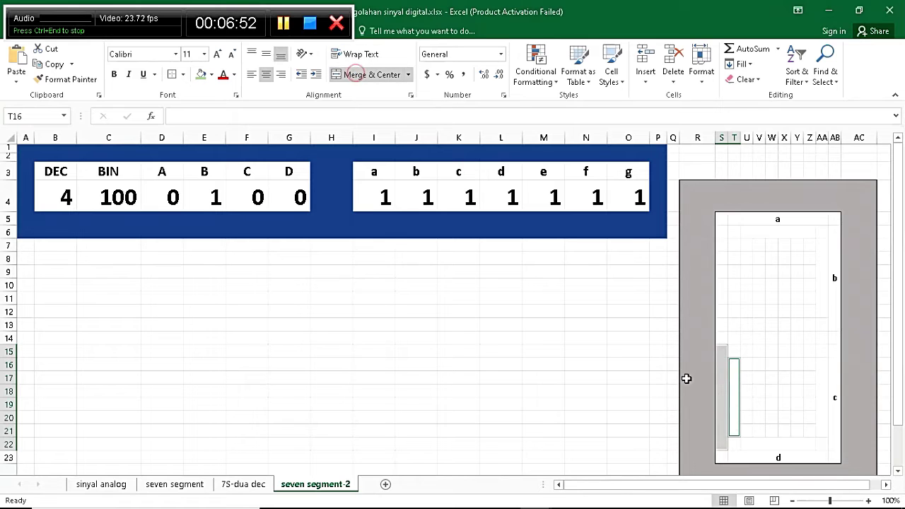
Label the merged cell S15 with a bold, vertically centered "e"
click(722, 403)
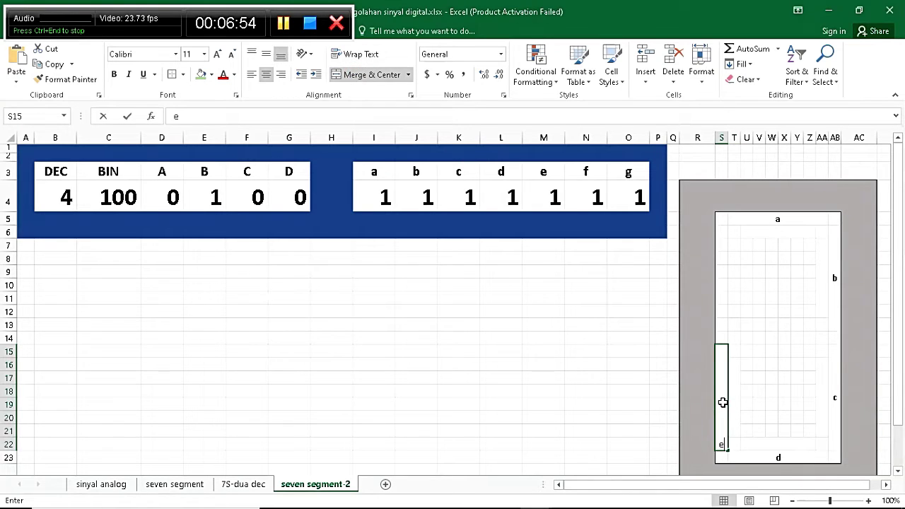
click(722, 403)
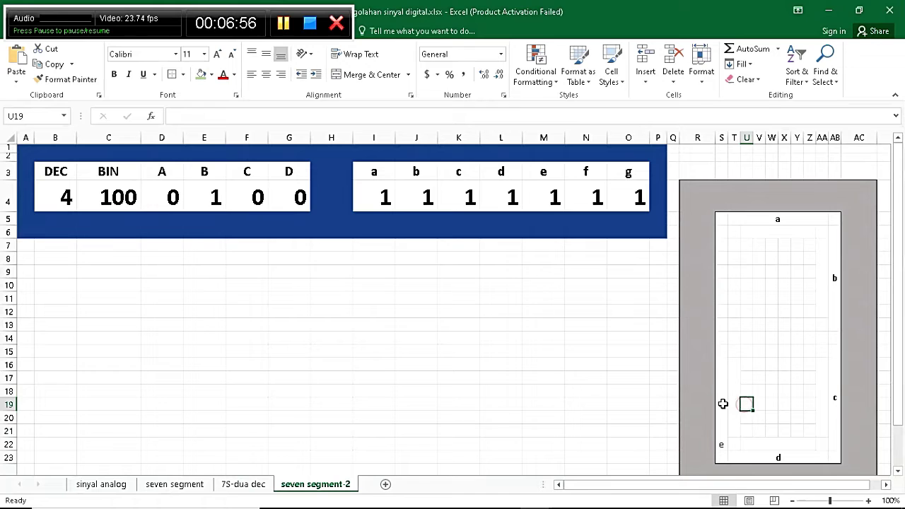
click(266, 54)
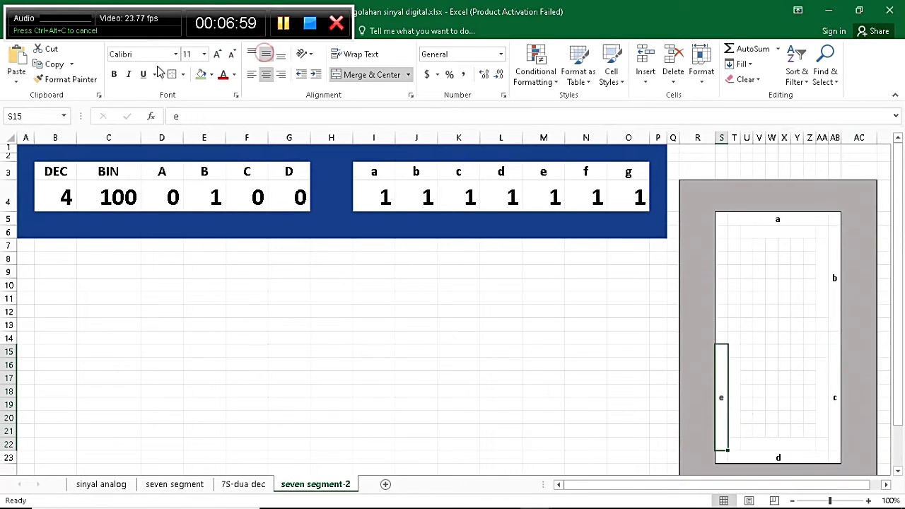
click(114, 74)
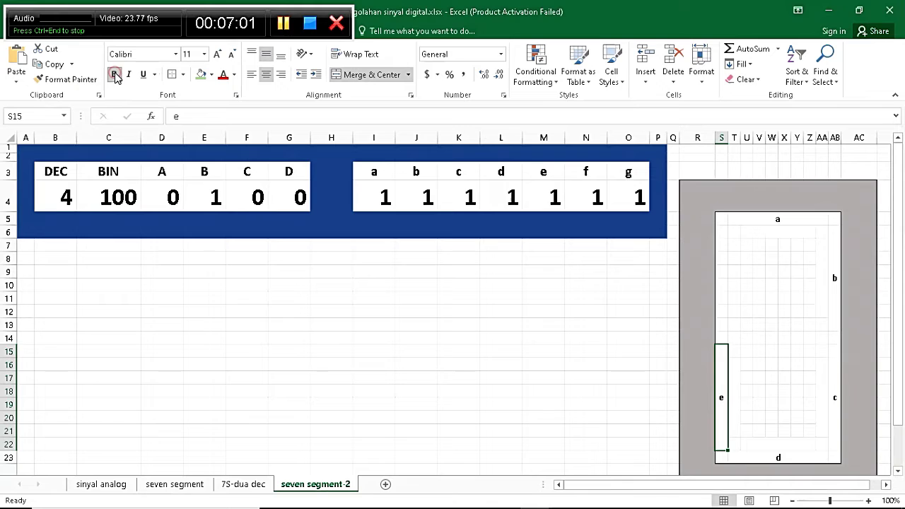
Merge and center S6:S13 and T7:T12 as separate blocks to form the display's upper-left segment
click(721, 326)
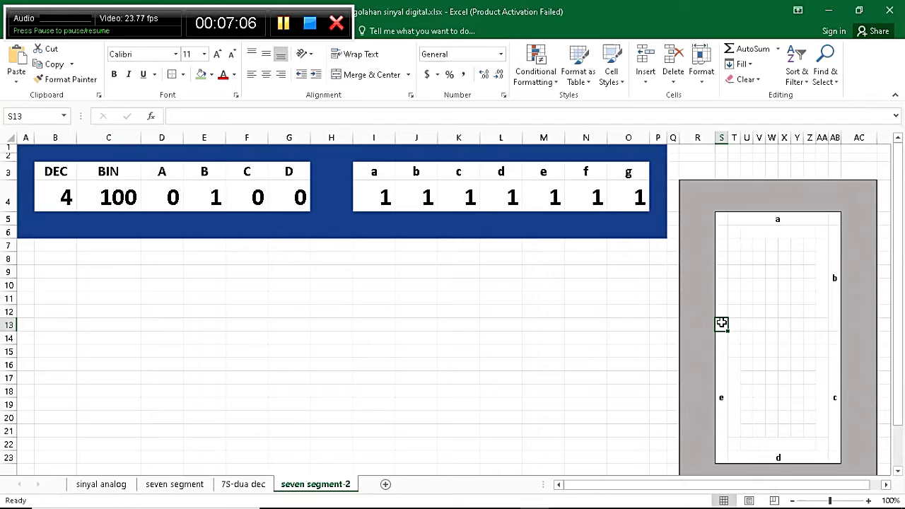
drag(721, 324, 734, 309)
click(339, 75)
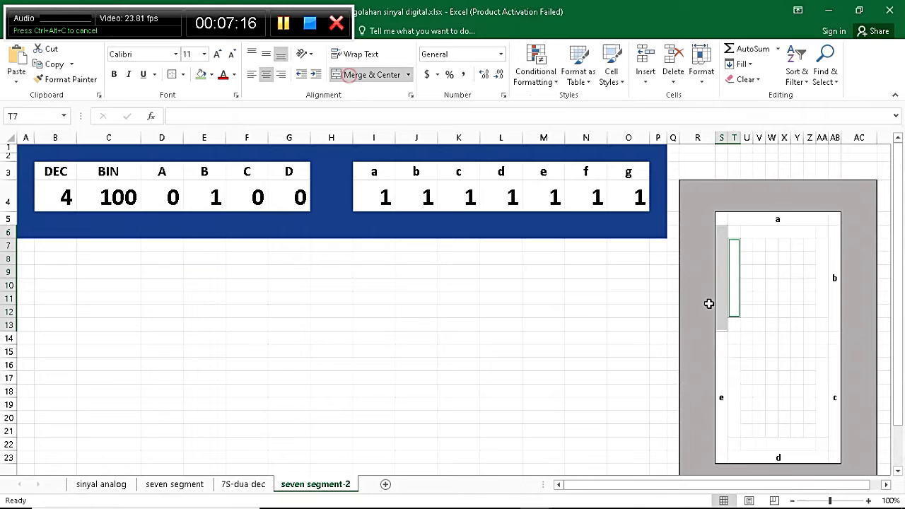
Label the merged cell S6 with a bold, vertically centered "f"
click(722, 295)
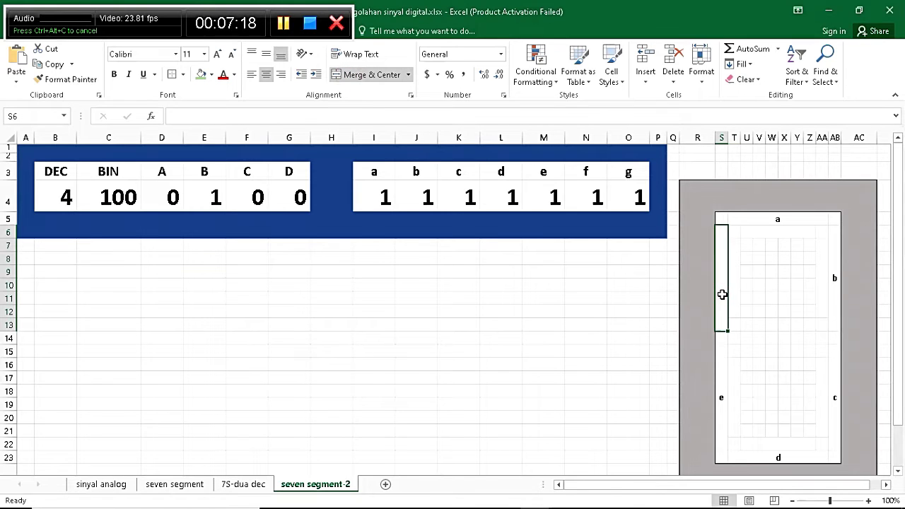
text(f)
click(751, 380)
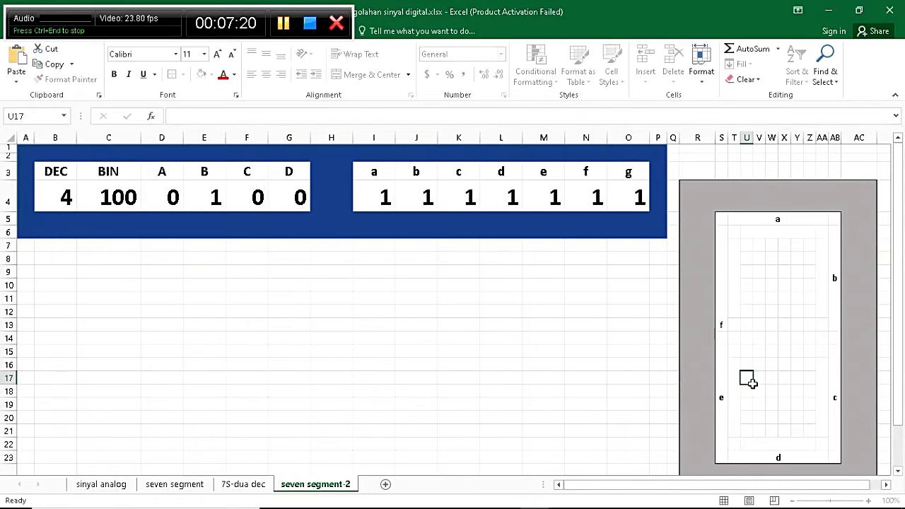
click(723, 310)
click(266, 54)
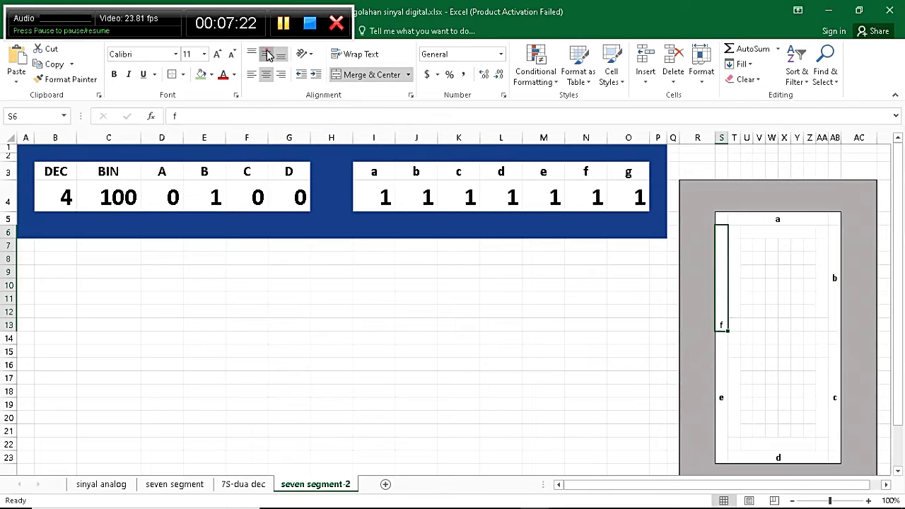
click(114, 74)
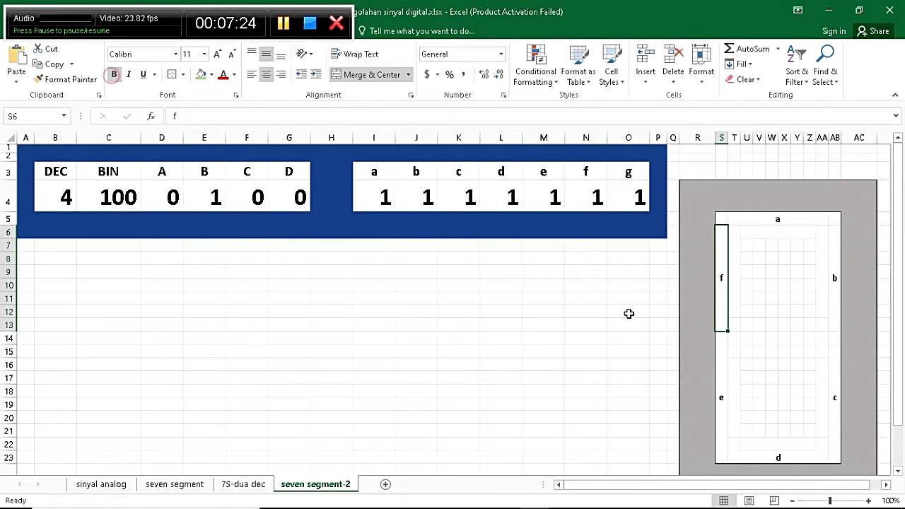
Merge and center U13:Z13, T14:AA14 and U15:Z15 as separate blocks to form the display's middle segment
click(768, 341)
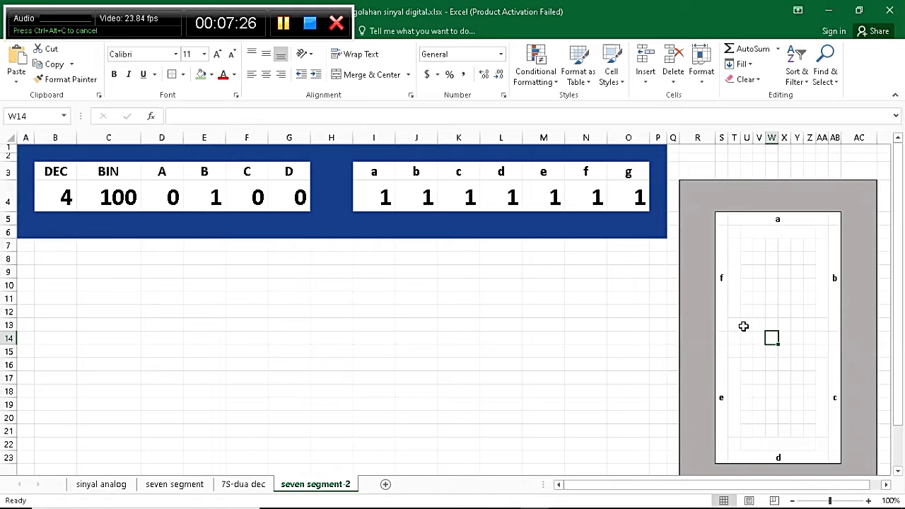
drag(746, 324, 810, 325)
drag(733, 340, 819, 341)
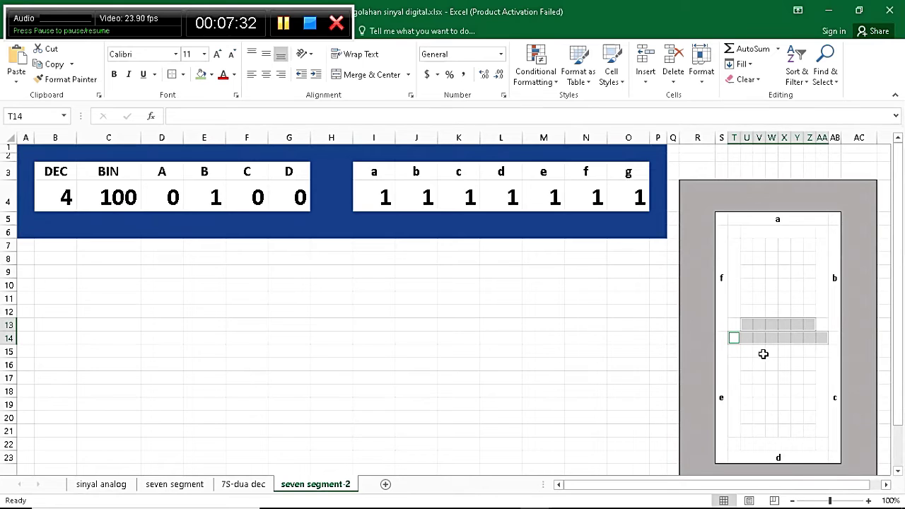
drag(749, 350, 807, 354)
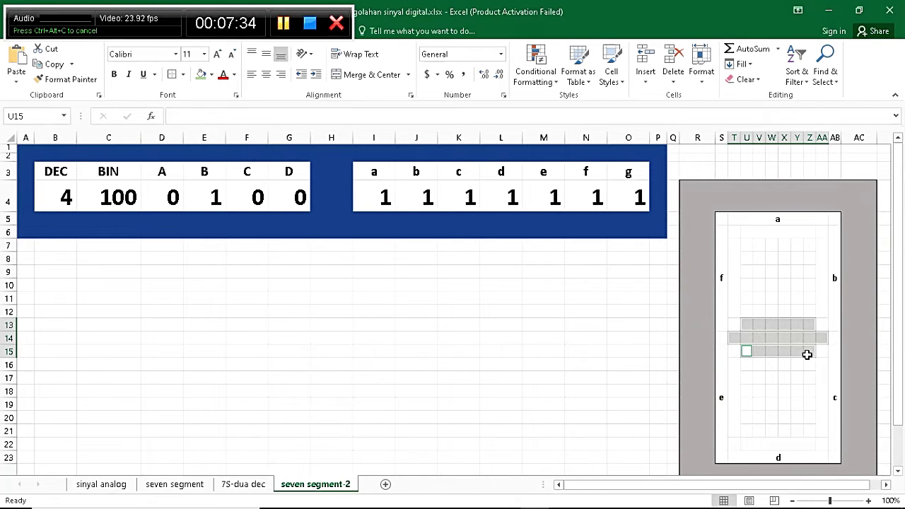
click(365, 74)
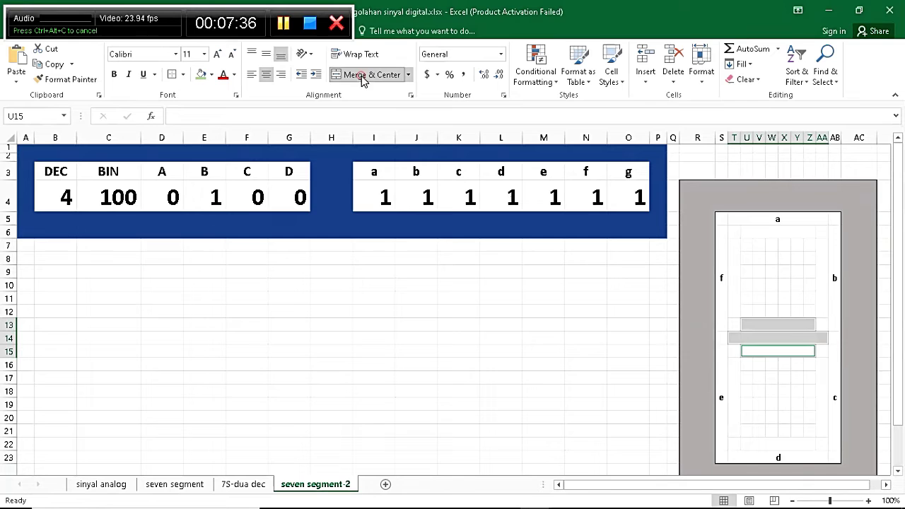
Label the merged middle segment cell T14 with a bold "g"
click(793, 337)
text(g)
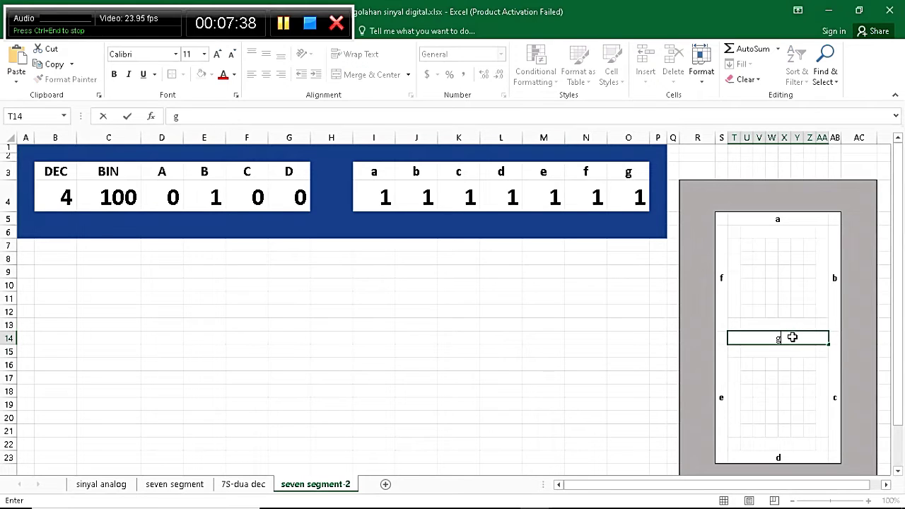
click(776, 296)
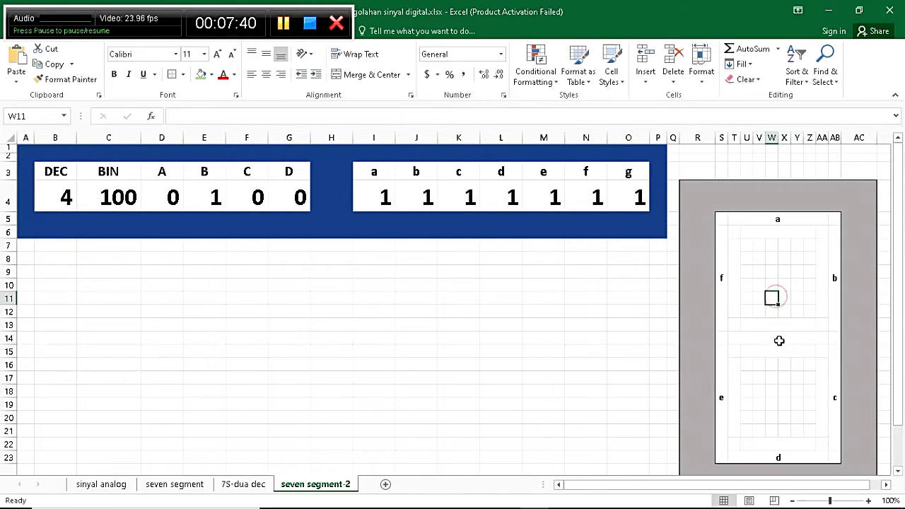
click(778, 338)
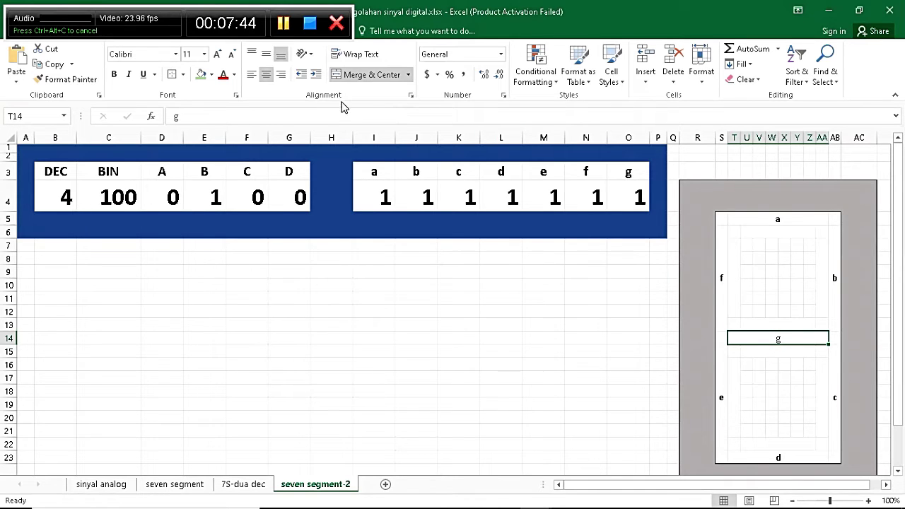
click(116, 75)
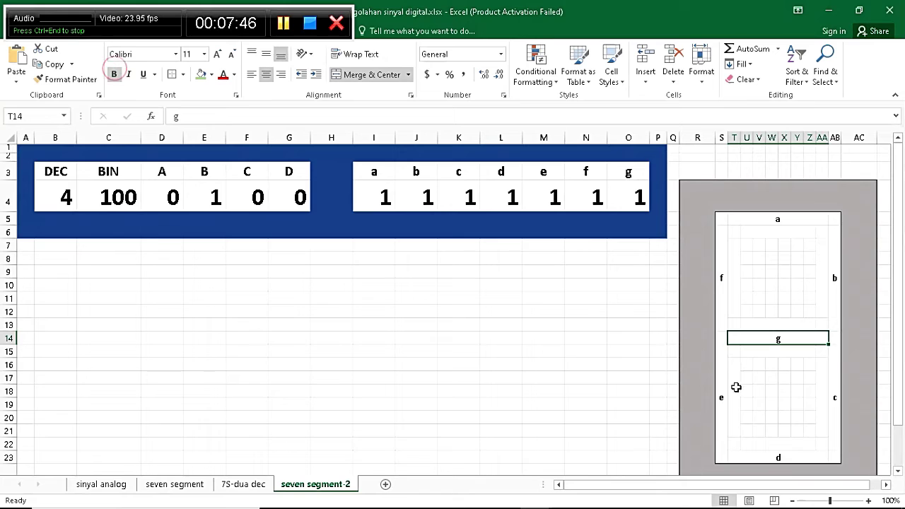
click(788, 428)
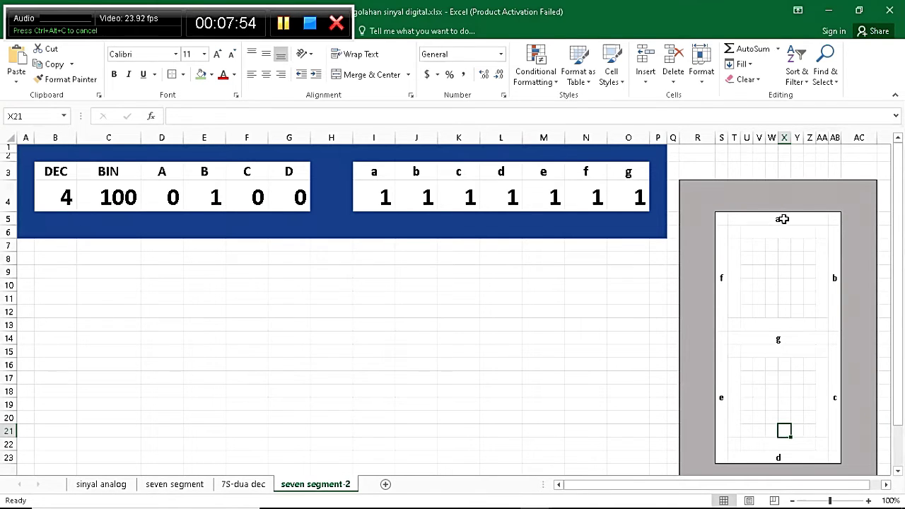
Start a new conditional formatting rule for segment a's merged blocks T5 and U6
drag(784, 215, 781, 228)
click(757, 222)
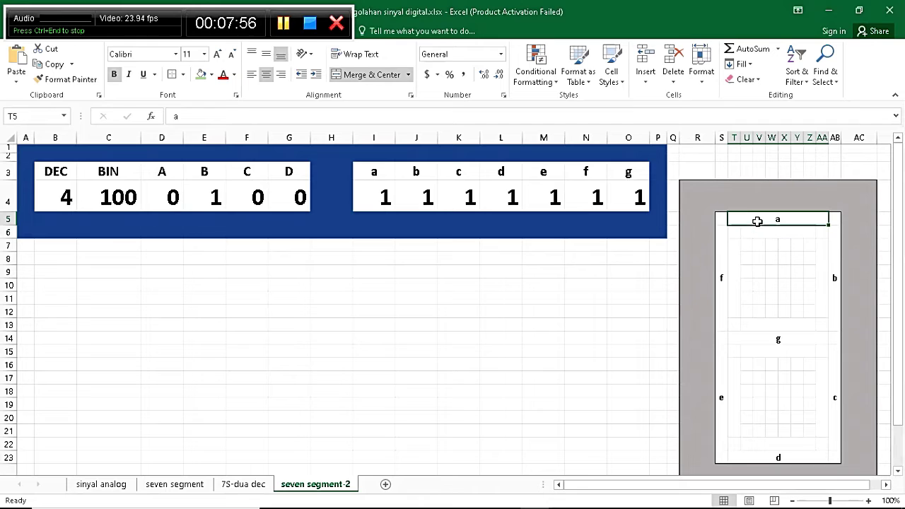
ctrl+click(768, 229)
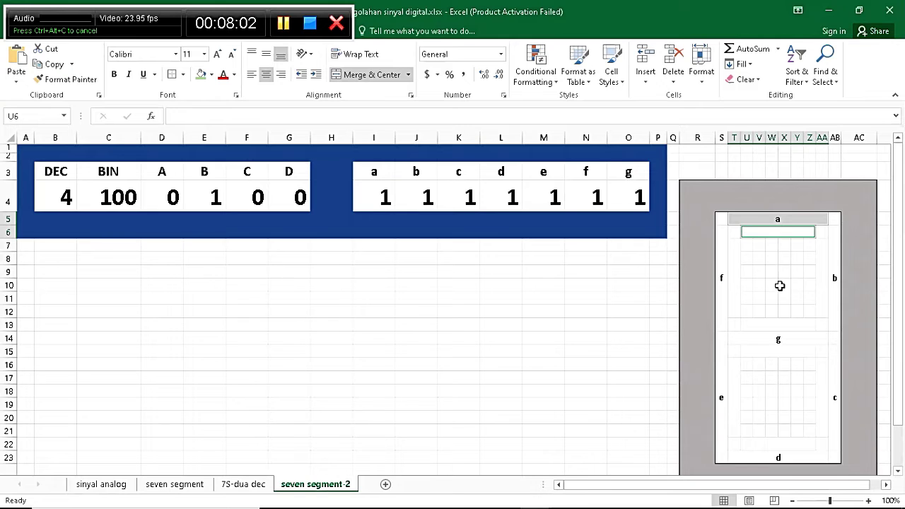
click(809, 284)
click(798, 217)
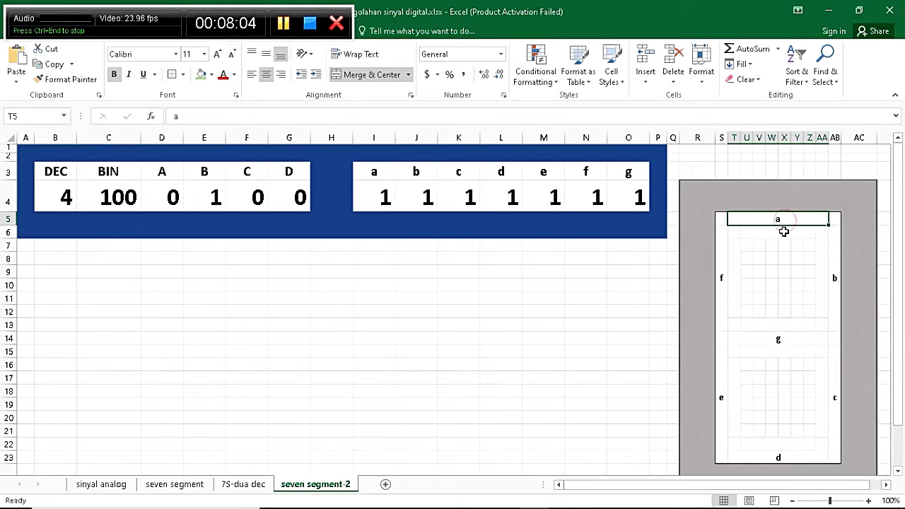
click(783, 232)
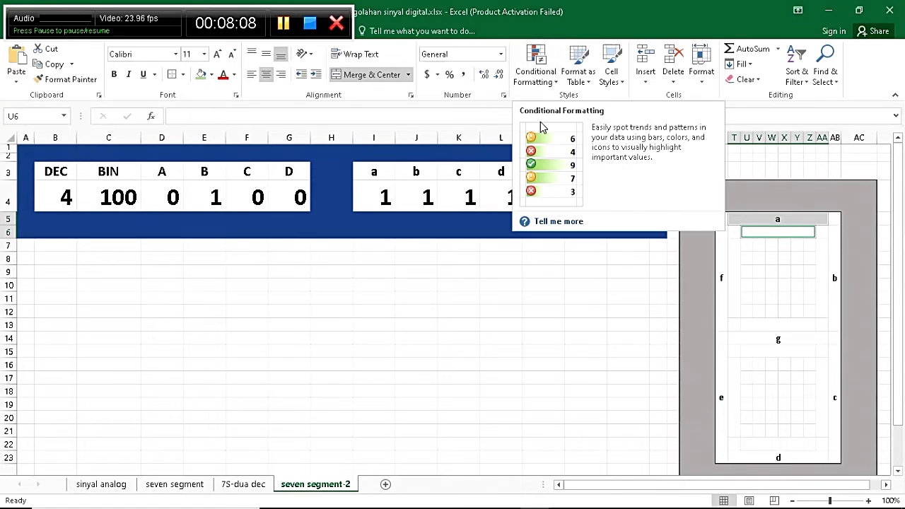
click(539, 76)
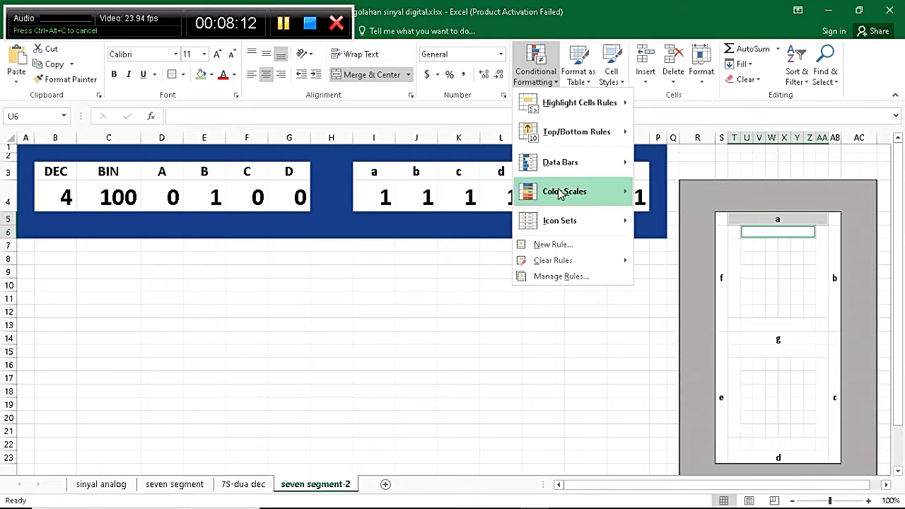
click(566, 245)
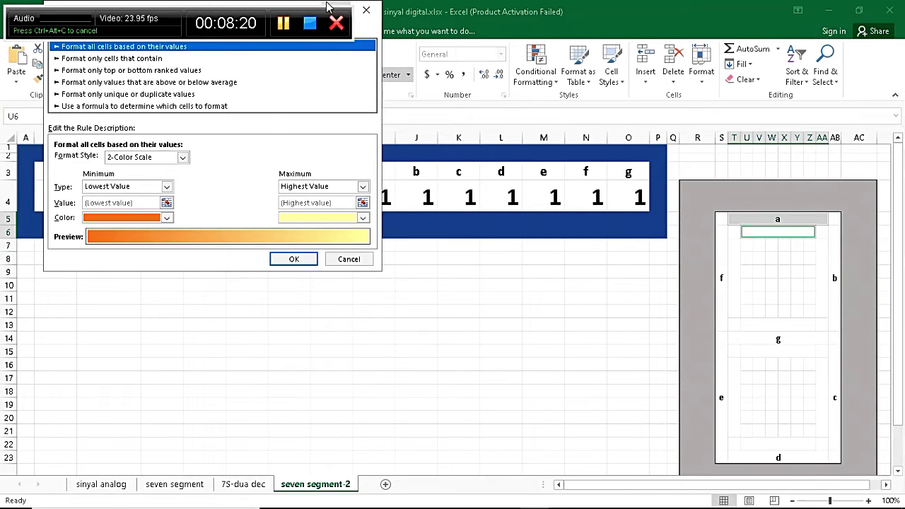
Set segment a's rule type to use a formula to determine which cells to format
click(377, 267)
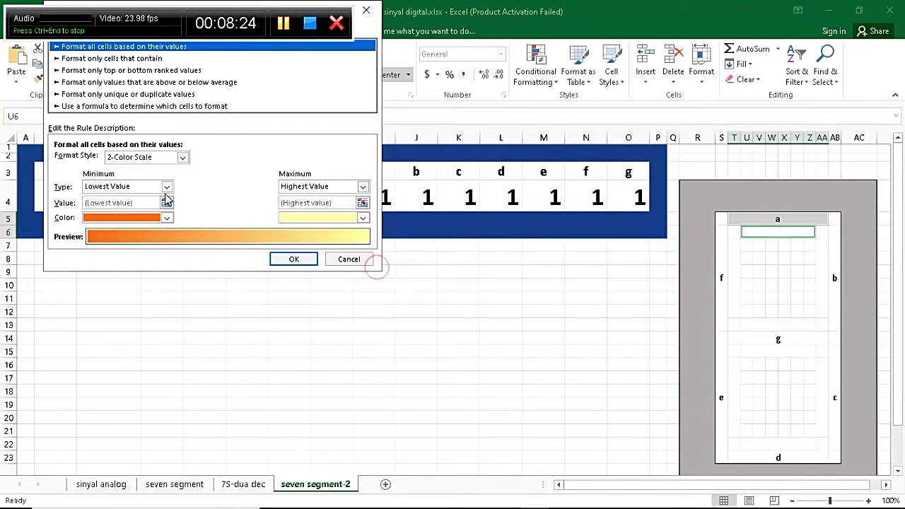
click(191, 124)
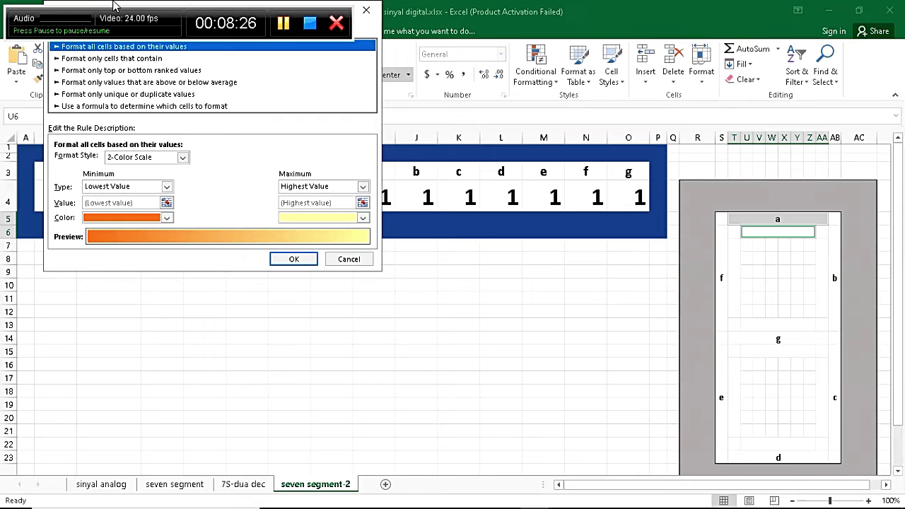
drag(113, 6, 638, 6)
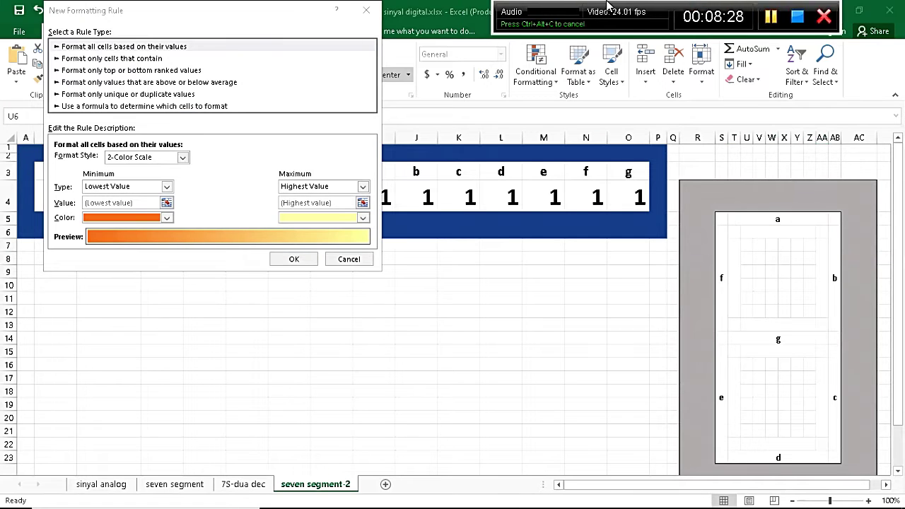
drag(187, 12, 396, 174)
drag(559, 14, 48, 15)
click(312, 268)
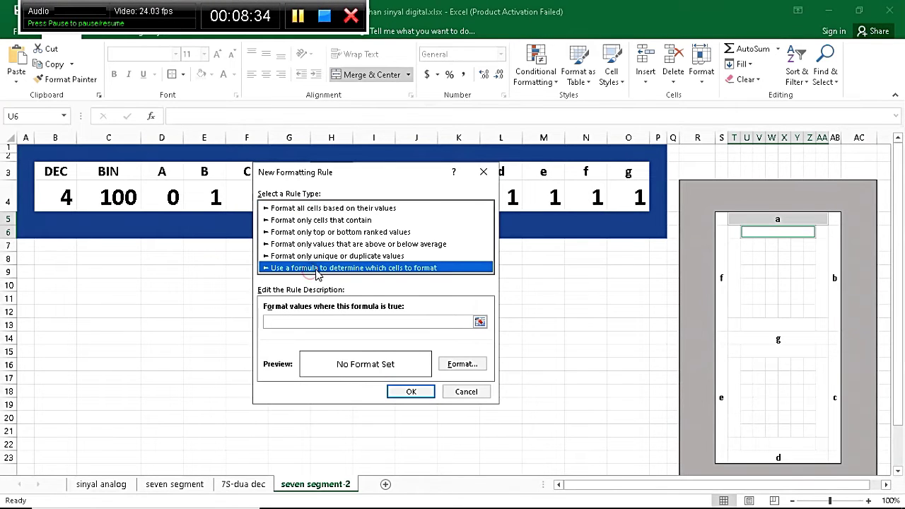
drag(396, 177, 258, 213)
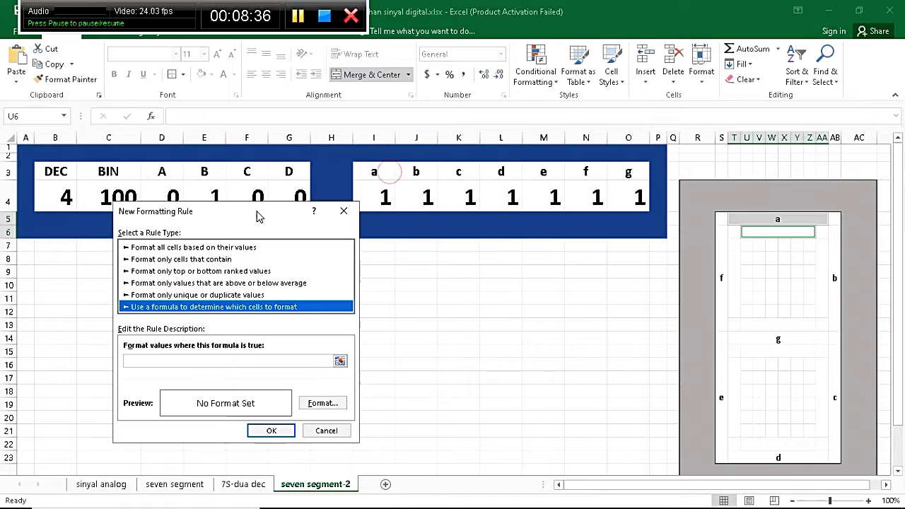
Give segment a's rule a red fill and the formula =$I$4=1, and apply it
click(322, 402)
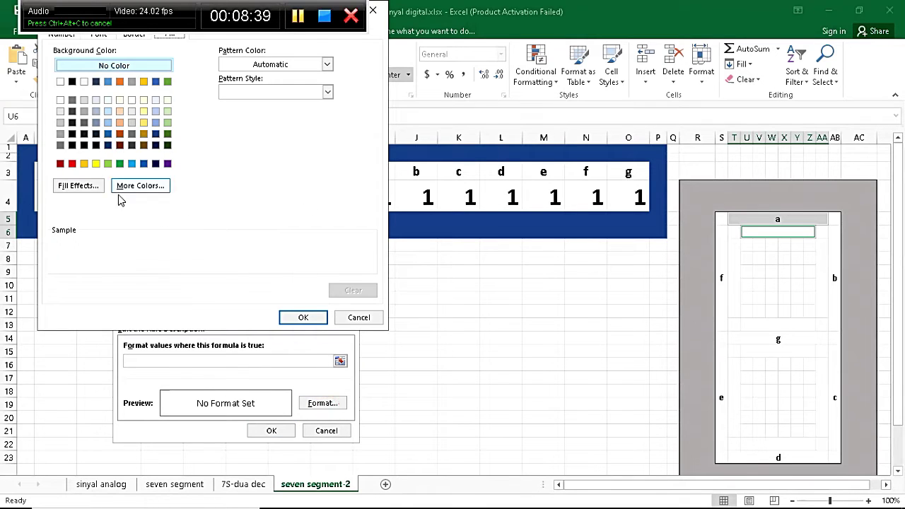
click(72, 164)
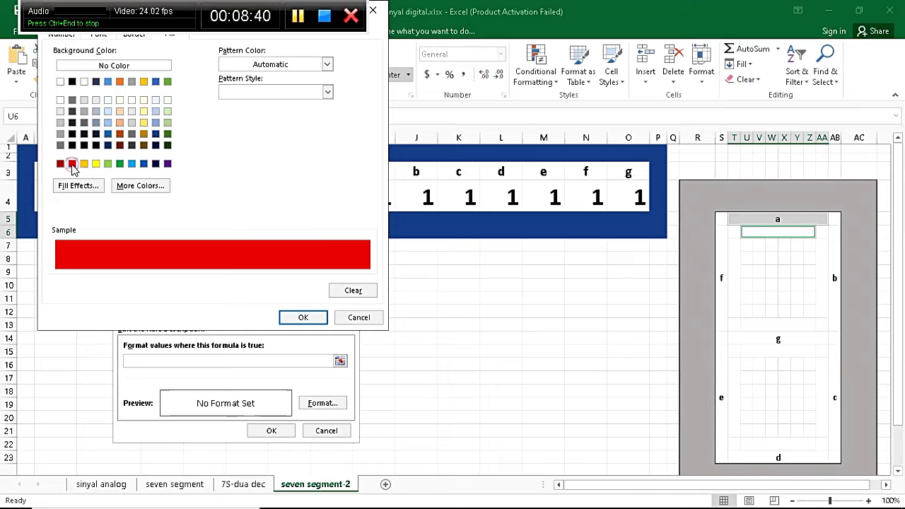
click(304, 318)
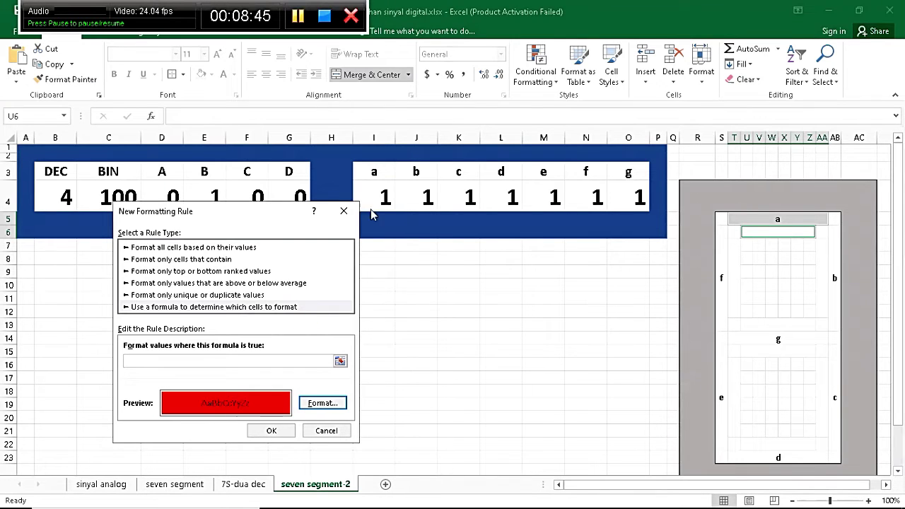
click(287, 359)
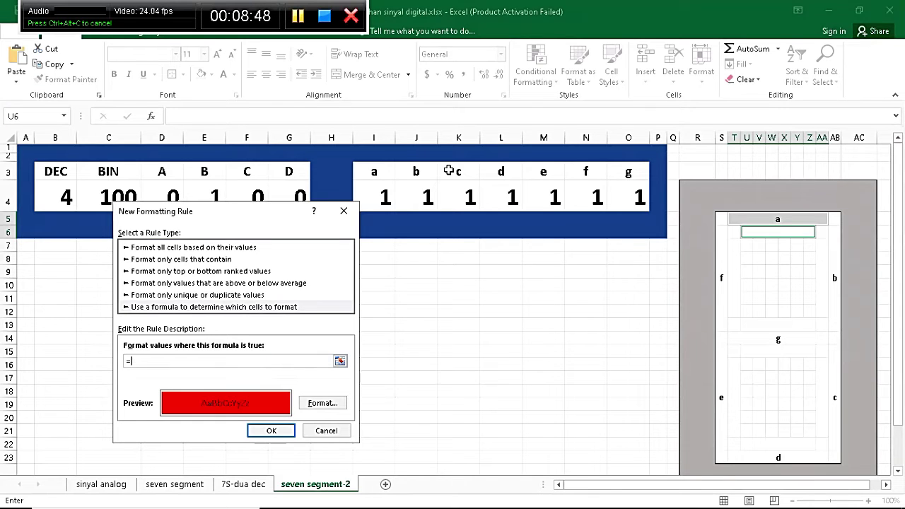
click(382, 191)
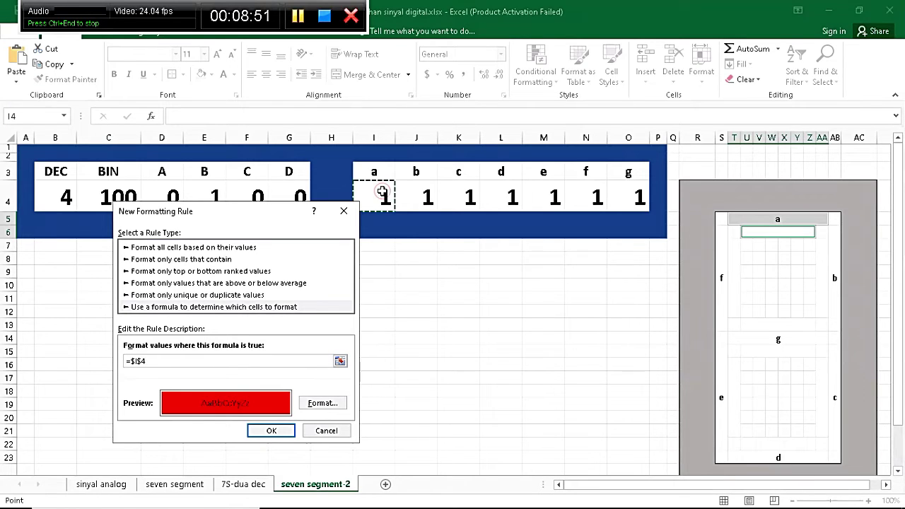
text(=1)
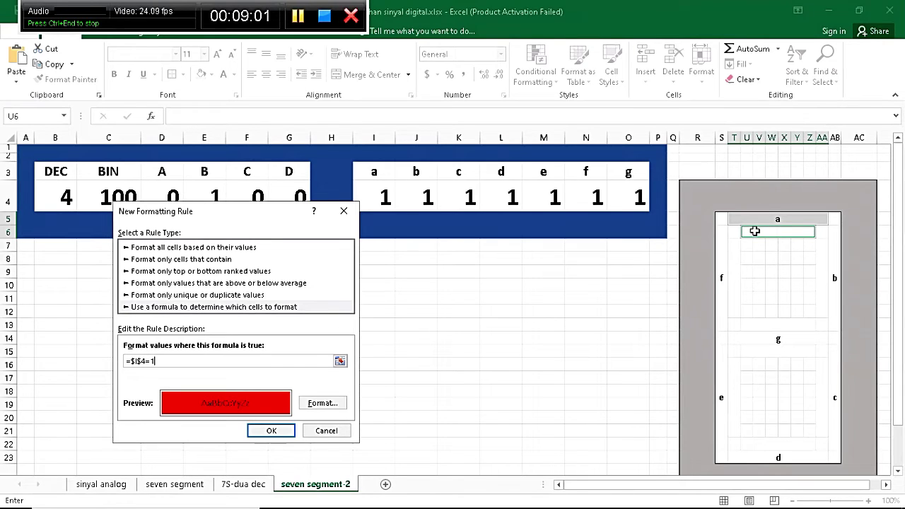
click(271, 432)
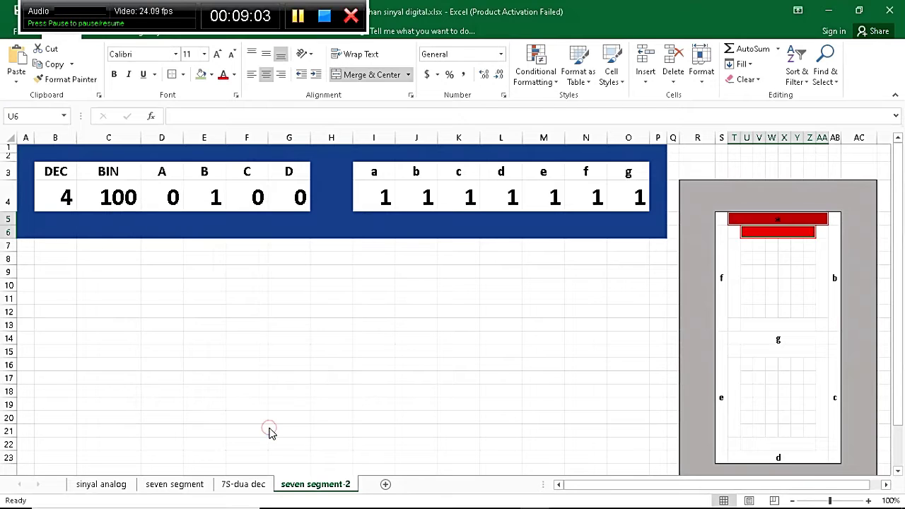
Start a formula-based conditional formatting rule for segment b's merged blocks AB6 and AA7
click(835, 299)
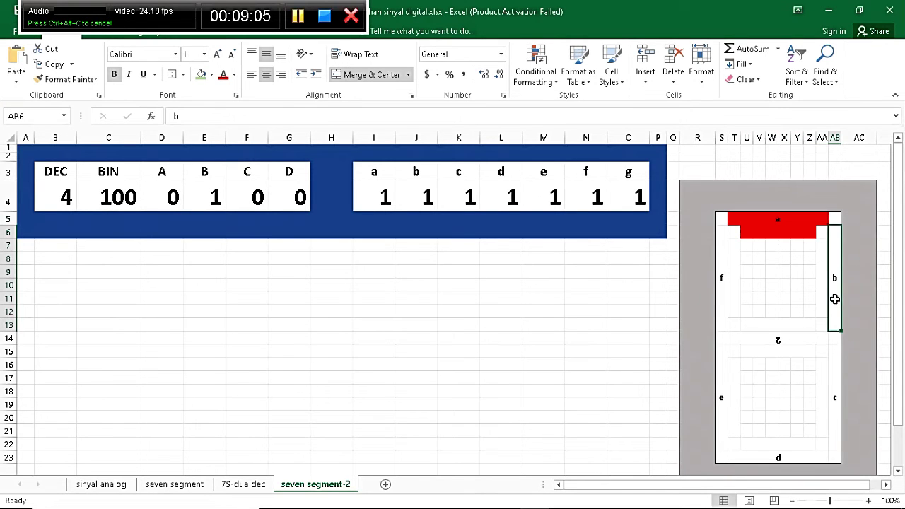
ctrl+click(822, 295)
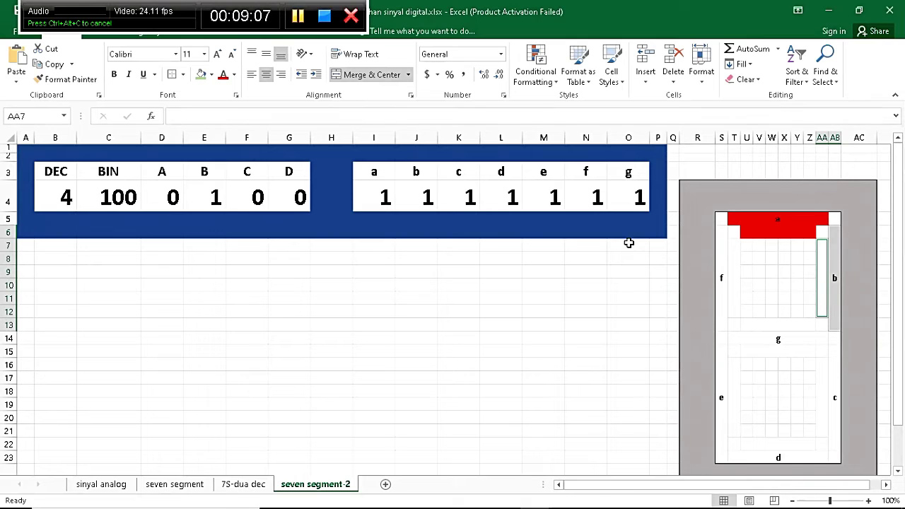
click(535, 80)
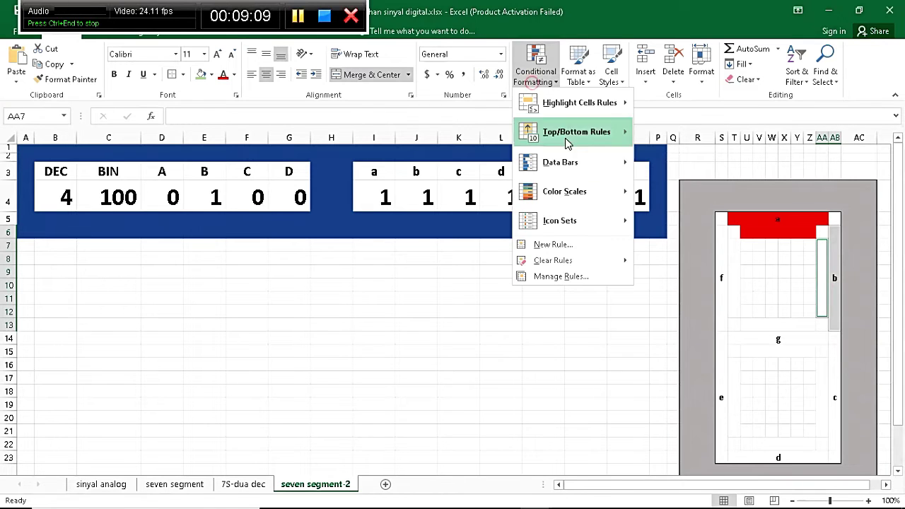
click(571, 244)
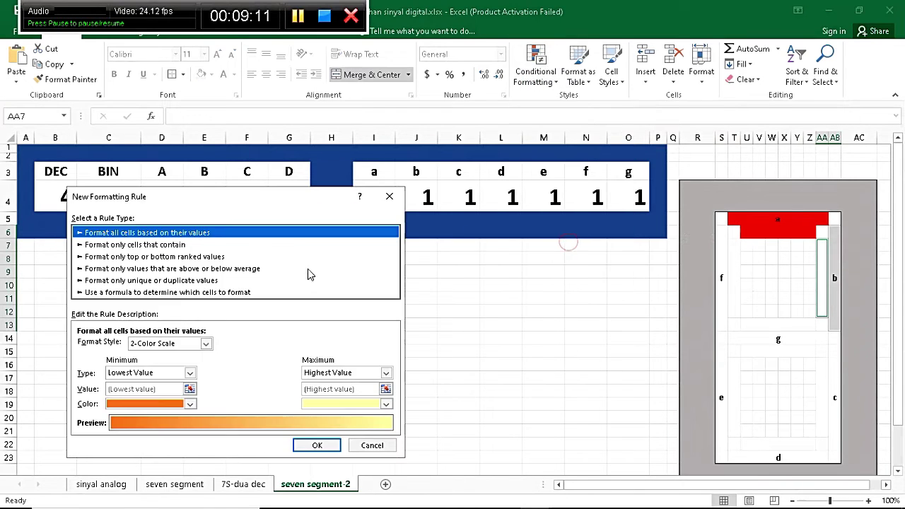
click(226, 293)
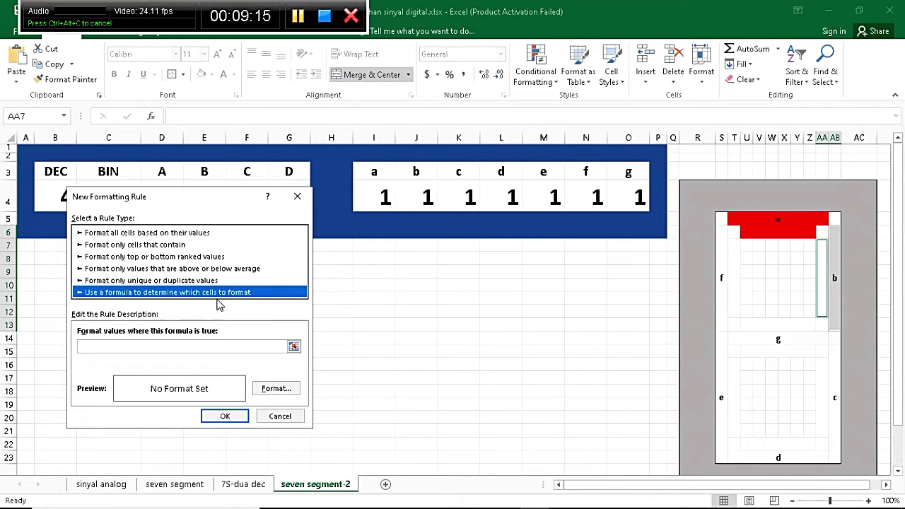
Give segment b's rule a red fill and the formula =$J$4=1, and apply it
click(276, 388)
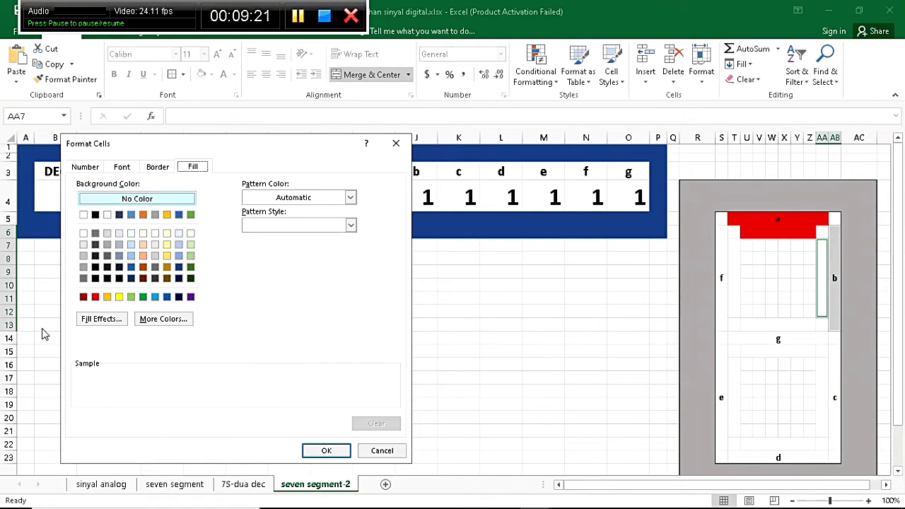
click(96, 297)
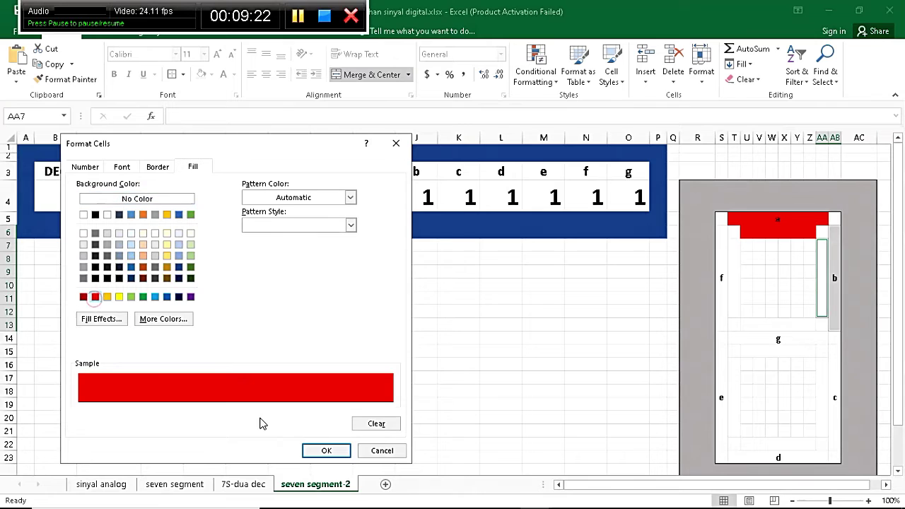
click(324, 451)
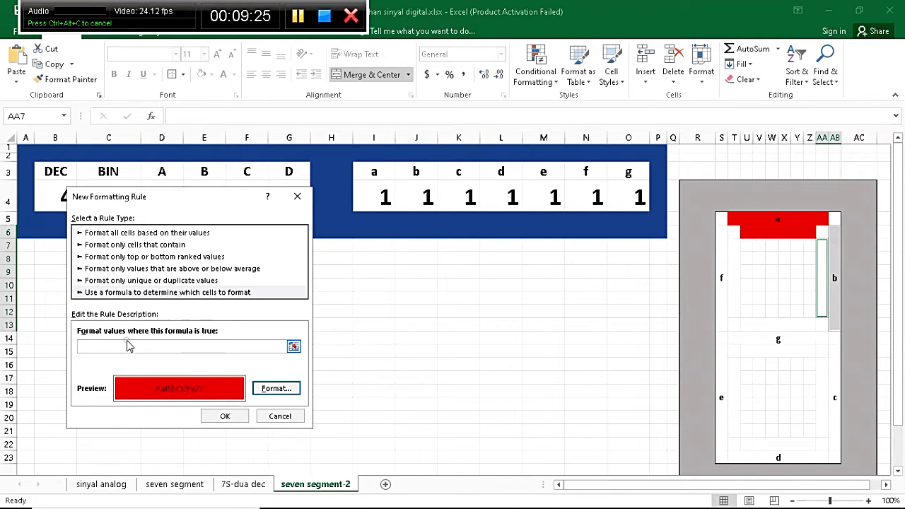
click(130, 348)
text(=)
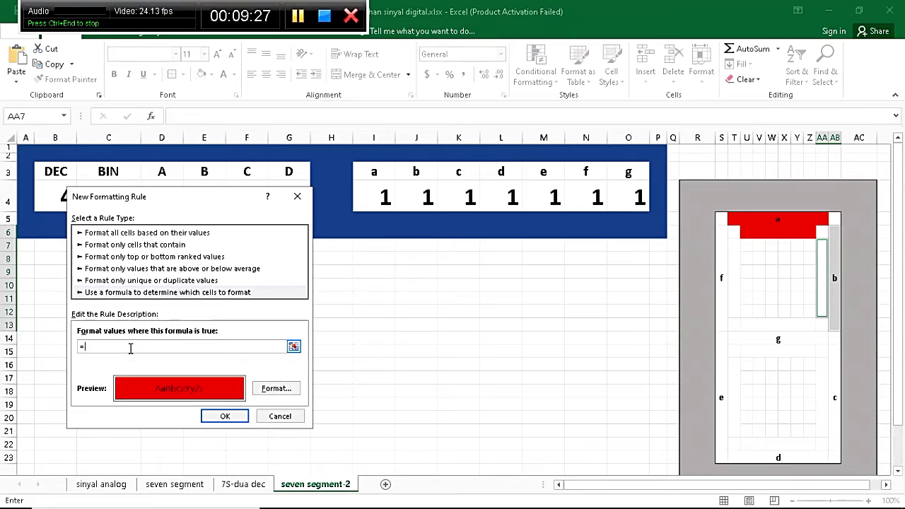
click(423, 197)
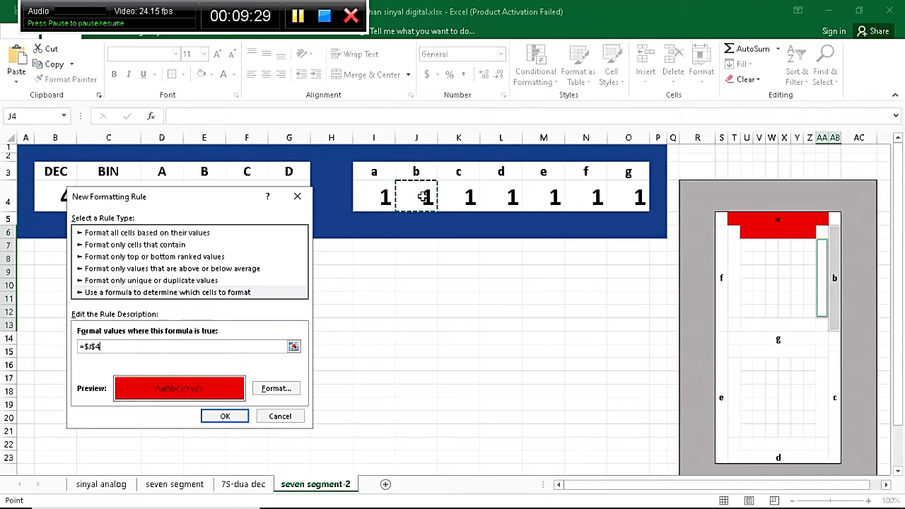
text(=1)
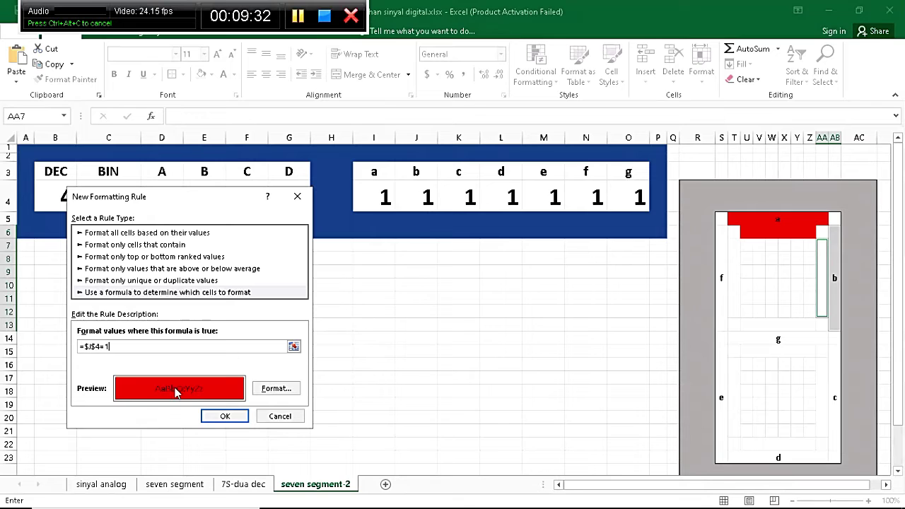
click(233, 417)
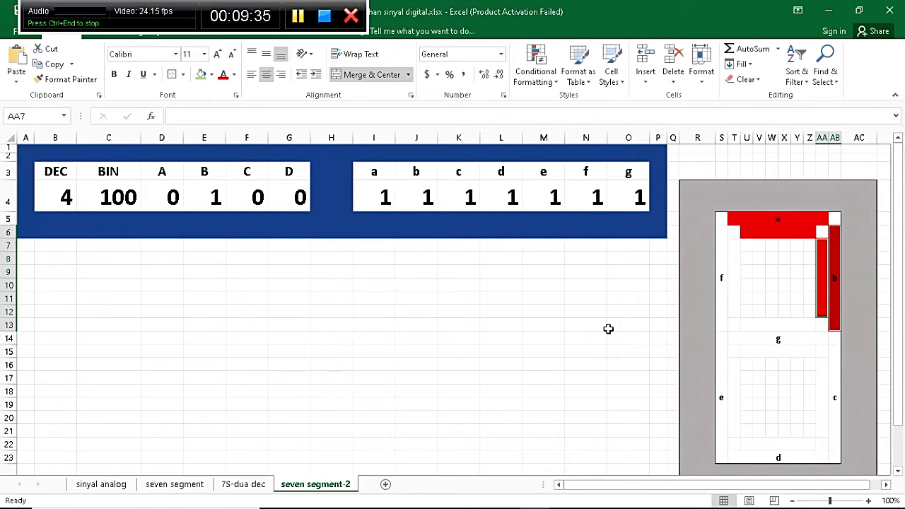
Test segment a's formatting by setting cell I4 to 0 and back to 1
click(388, 198)
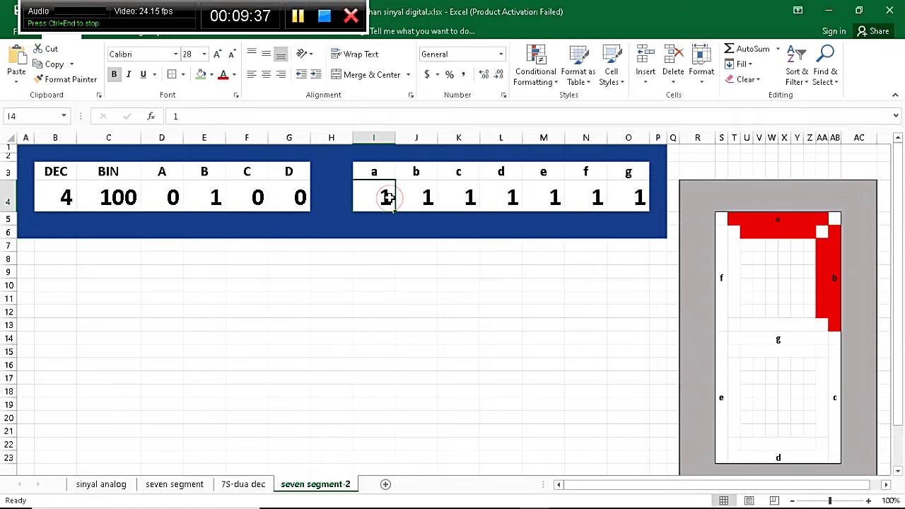
text(0)
key(Tab)
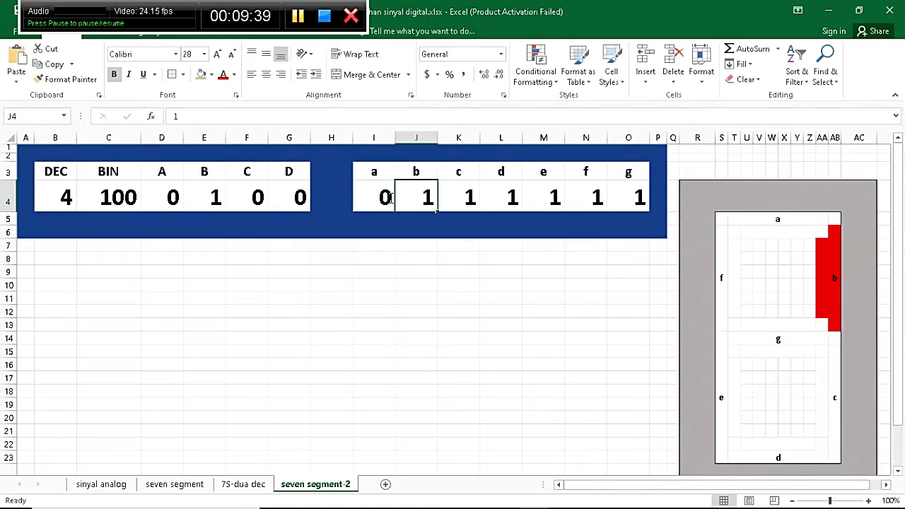
click(389, 198)
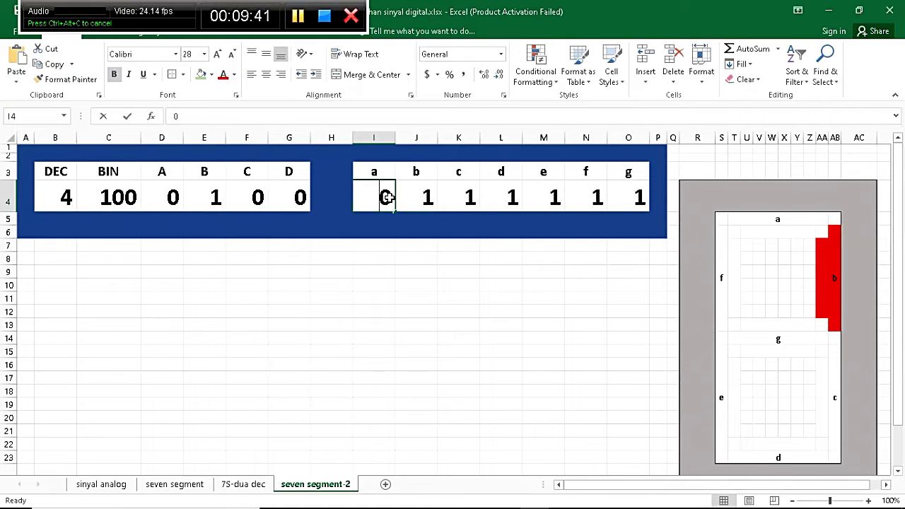
text(1)
key(Tab)
key(Tab)
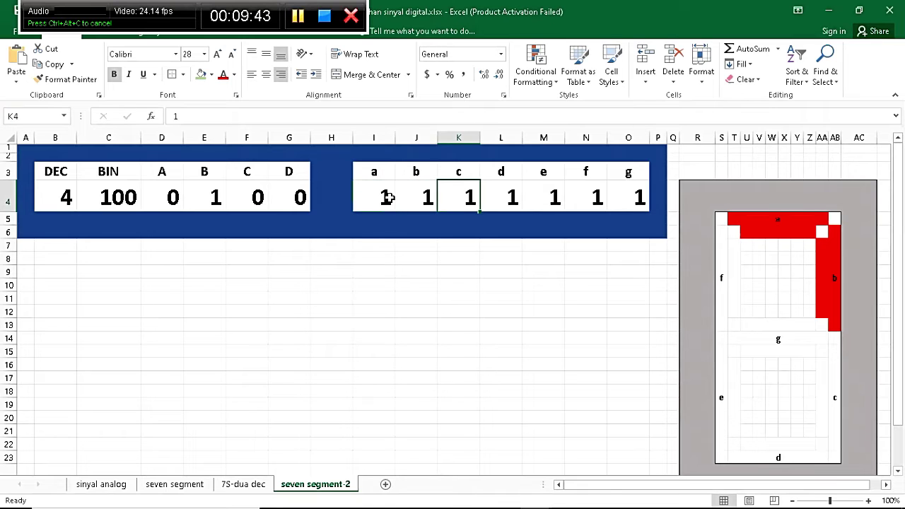
Start a formula-based conditional formatting rule for segment c's merged blocks AB15 and AA16
click(835, 403)
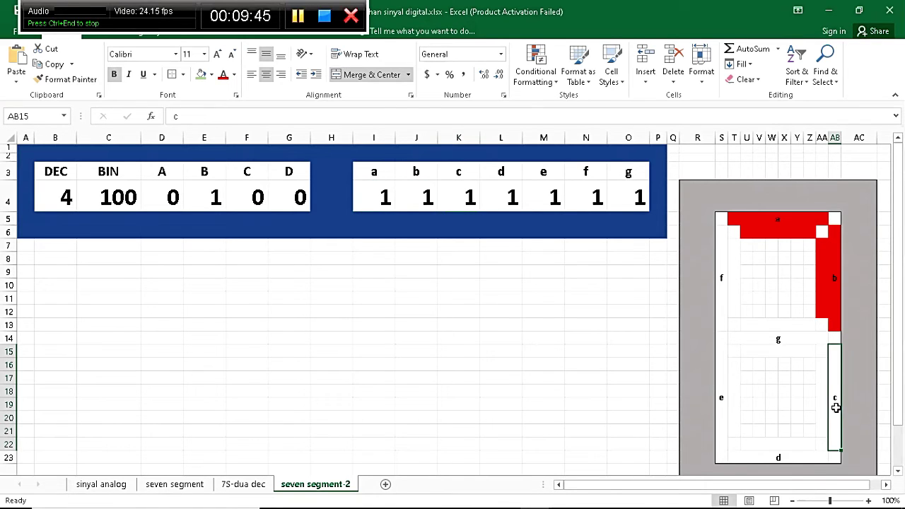
click(824, 407)
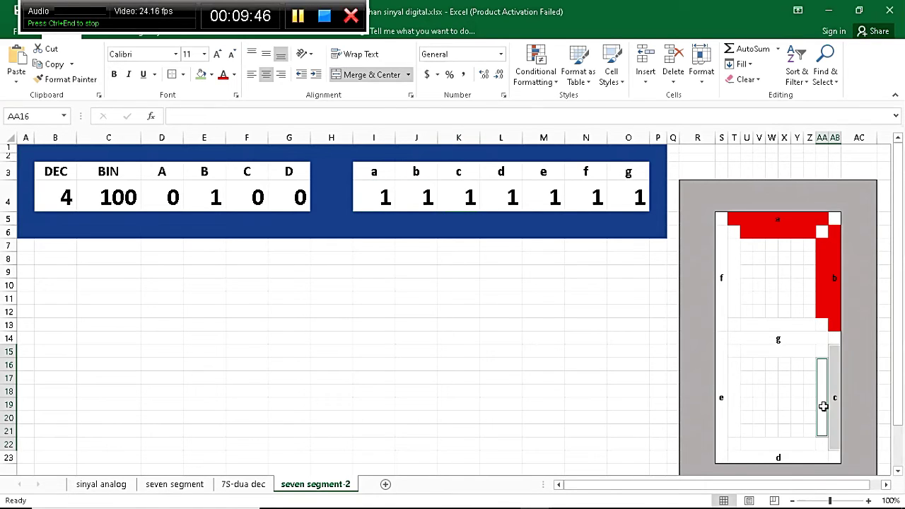
click(539, 68)
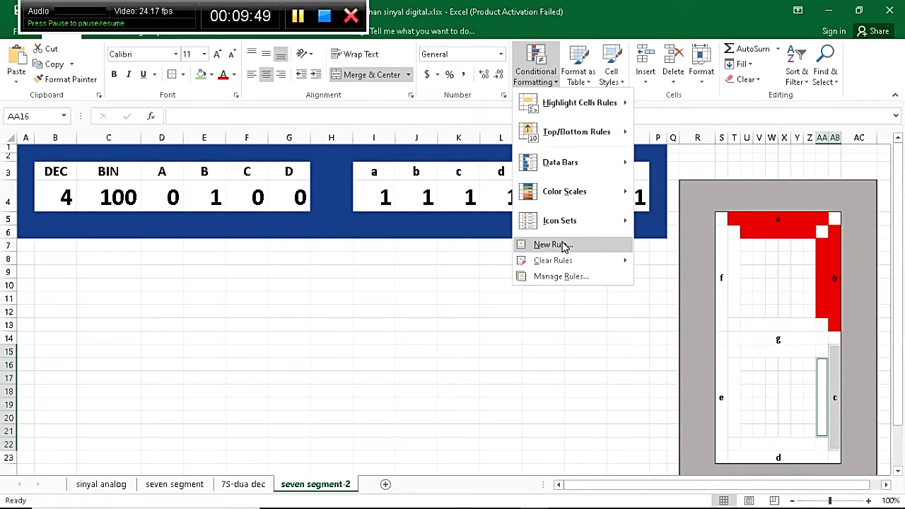
click(563, 245)
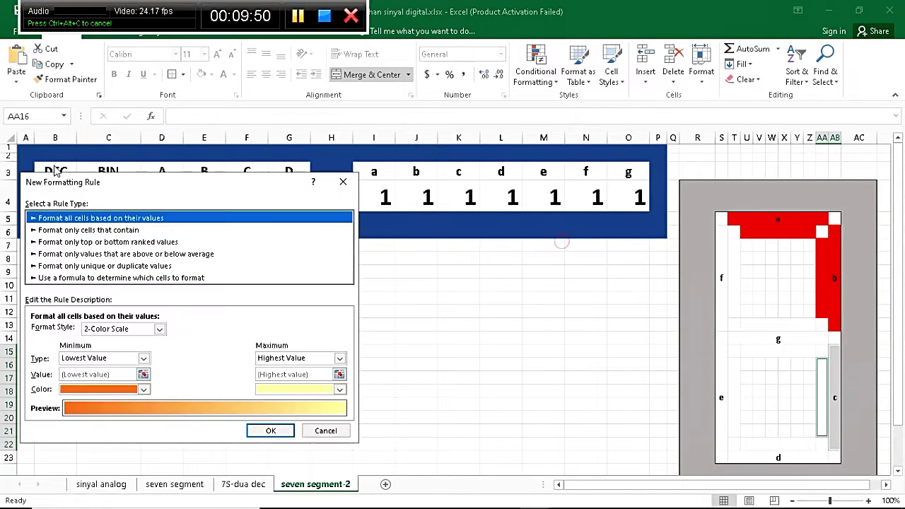
click(91, 278)
Give segment c's rule a red fill and the formula =$K$4=1, and apply it
click(230, 373)
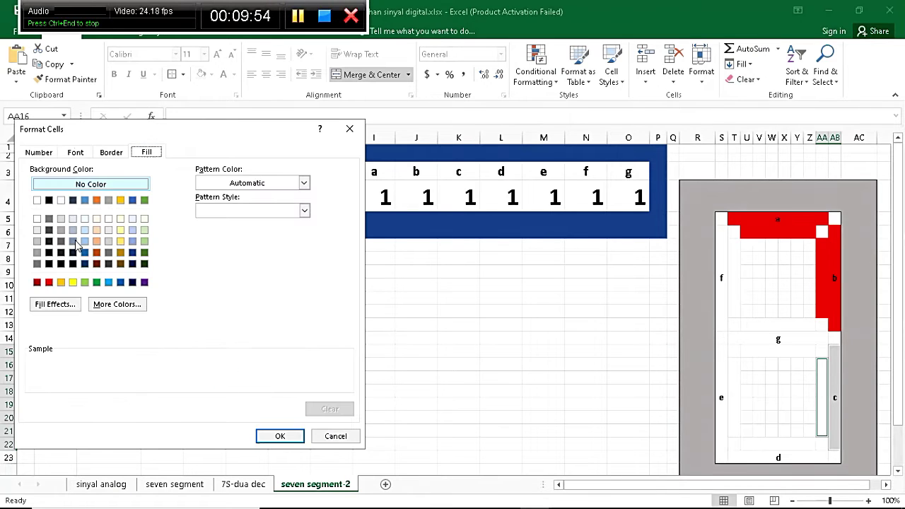
click(49, 283)
click(281, 436)
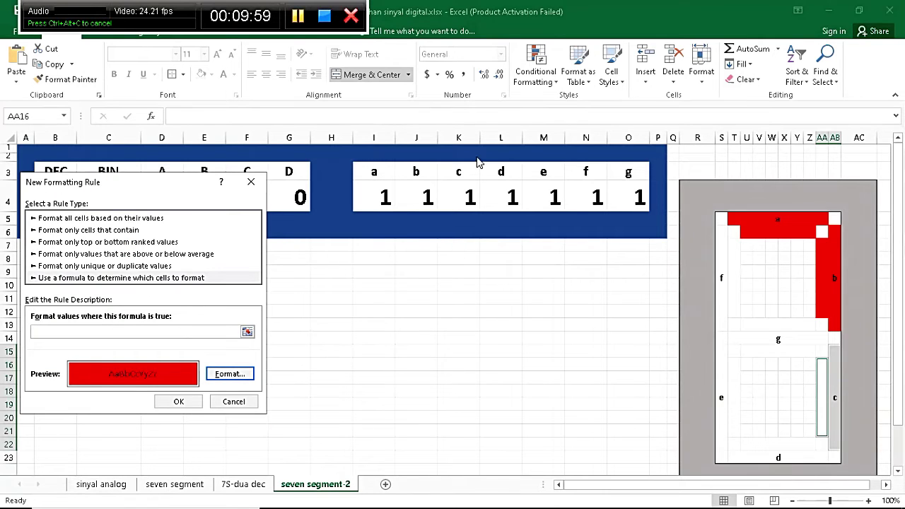
click(161, 333)
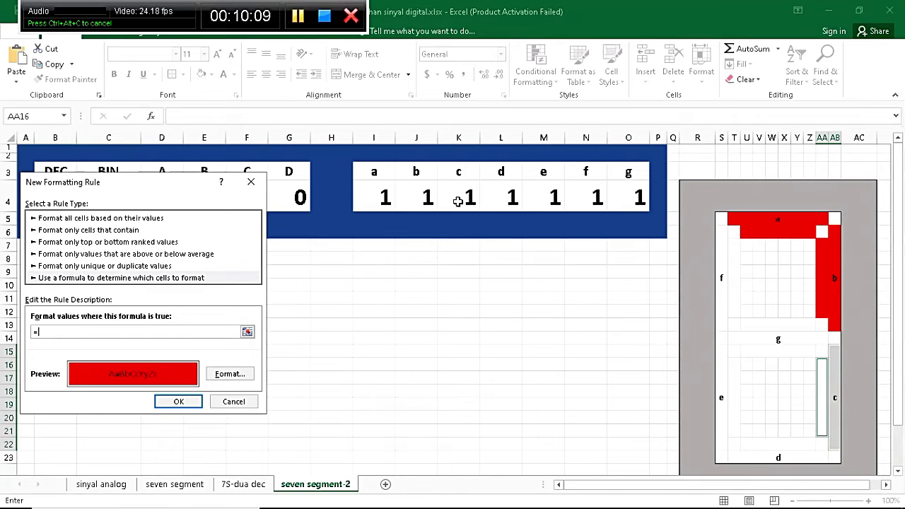
click(458, 201)
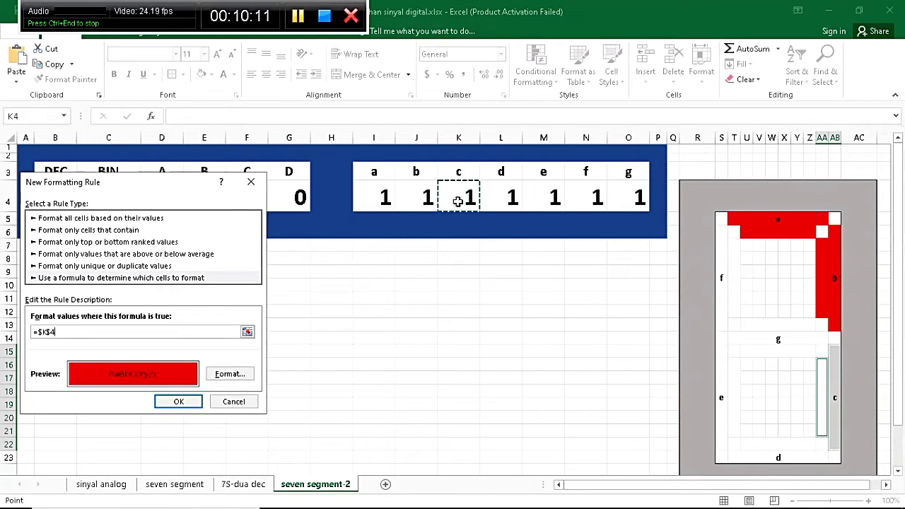
text(=1)
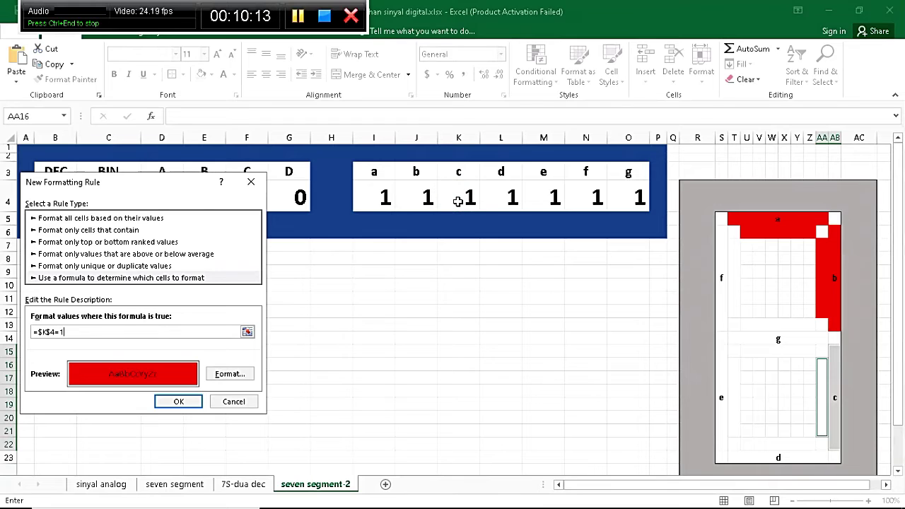
click(178, 402)
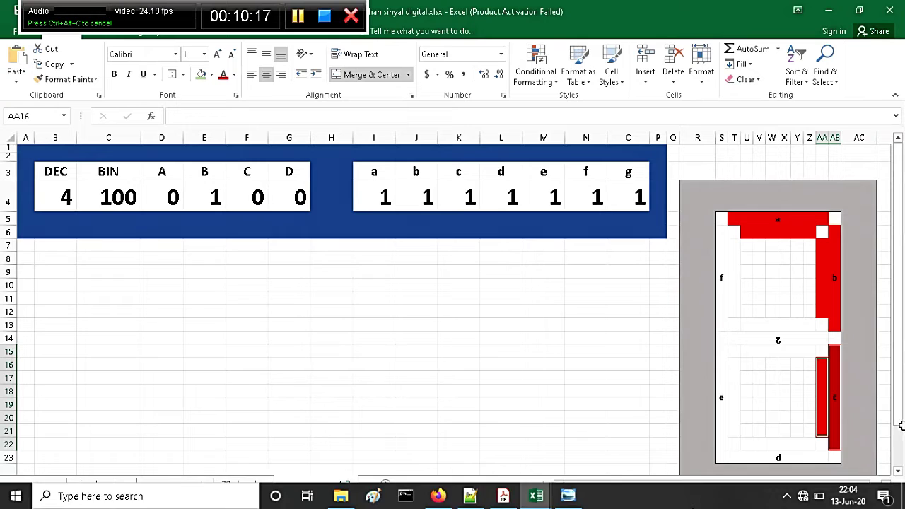
Start a formula-based conditional formatting rule for segment d's merged blocks T23 and U22
click(780, 457)
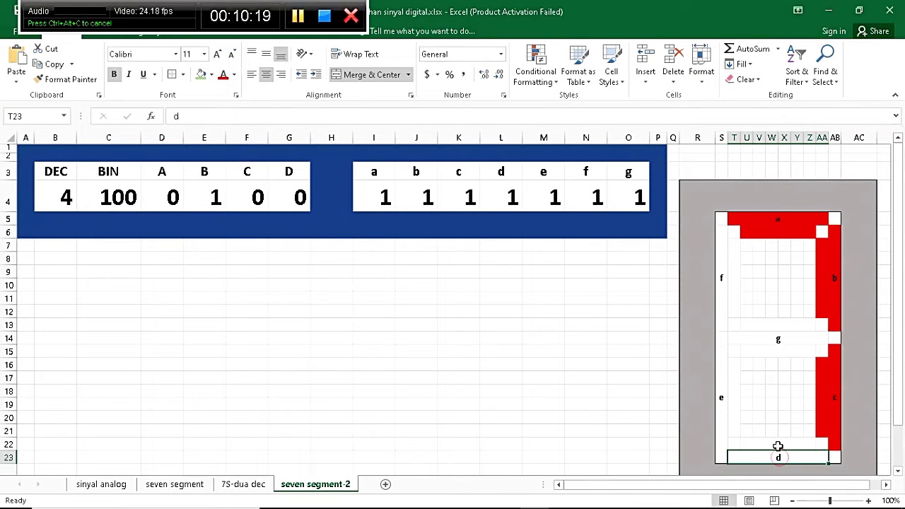
click(778, 444)
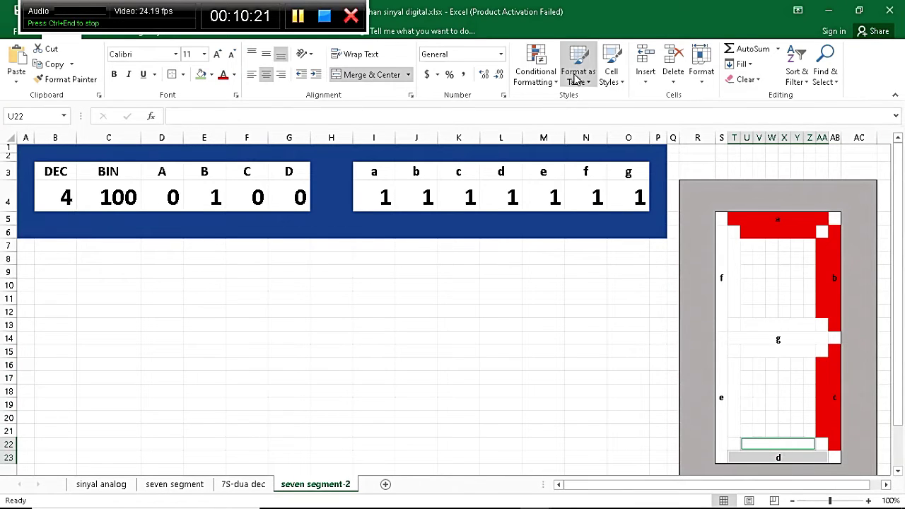
click(542, 69)
click(582, 246)
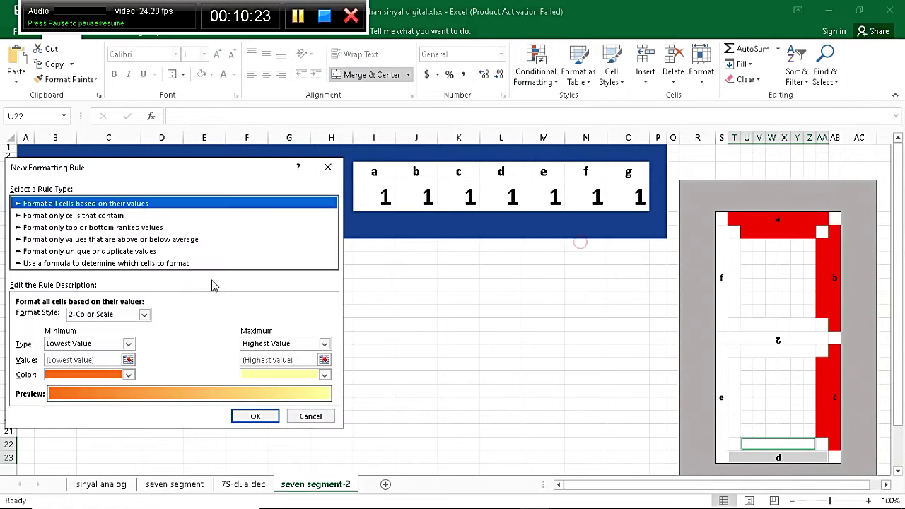
click(122, 264)
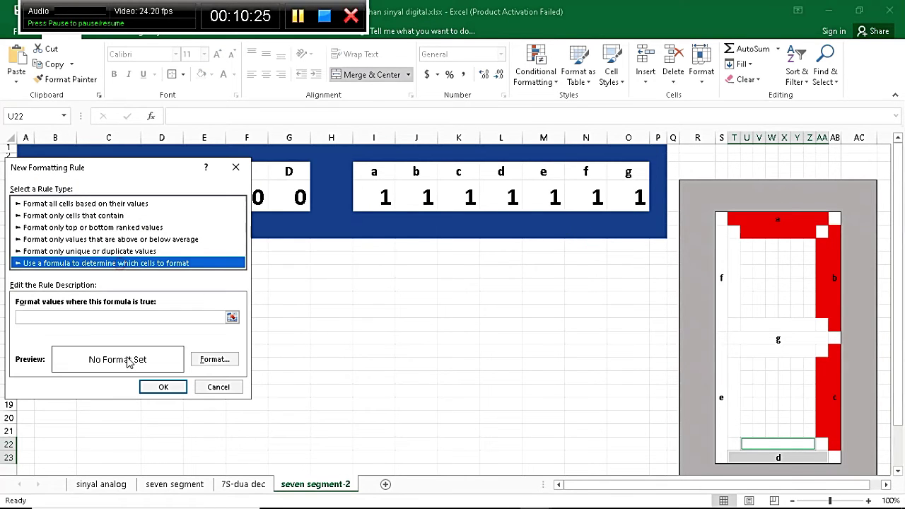
Give segment d's rule the formula =$L$4=1 and a red fill, and apply it
click(137, 319)
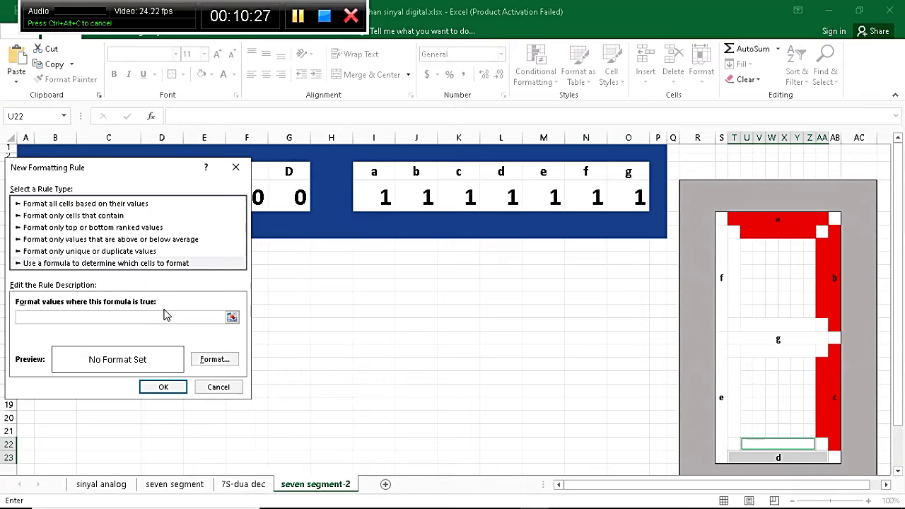
click(508, 198)
text(=1)
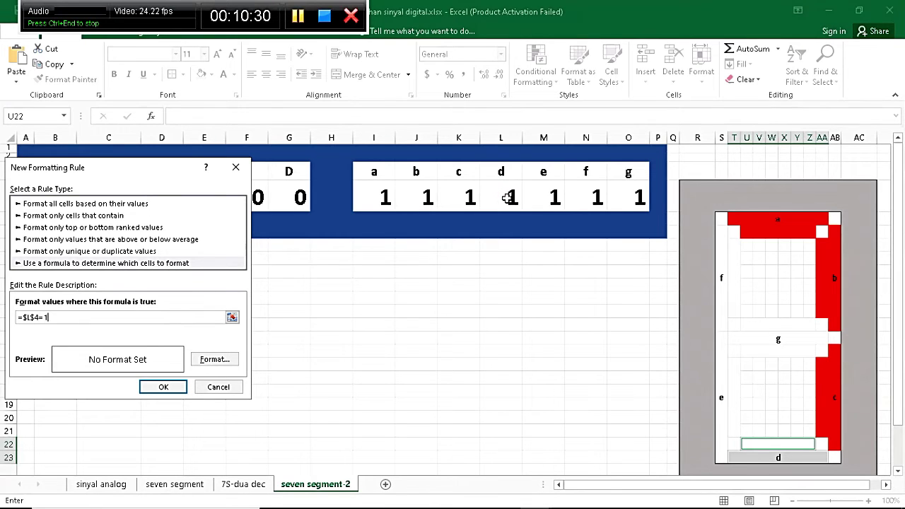
click(215, 360)
click(40, 267)
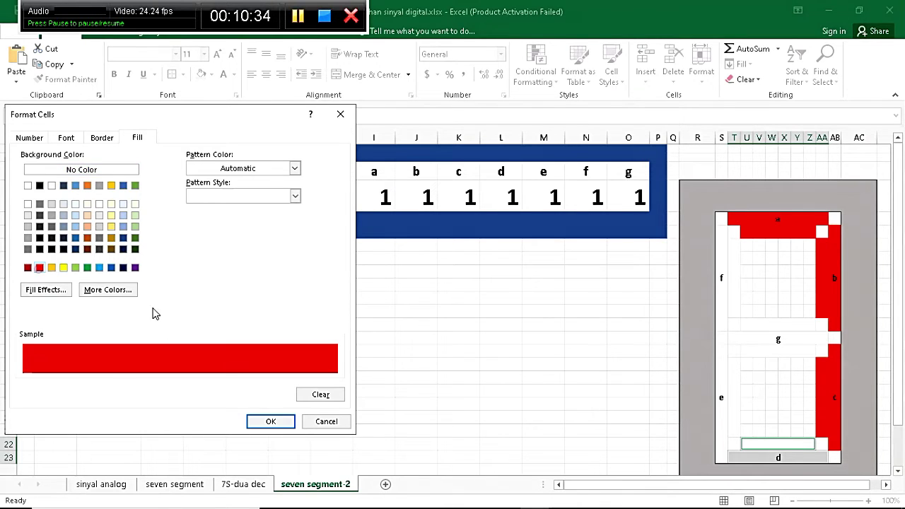
click(274, 423)
click(177, 387)
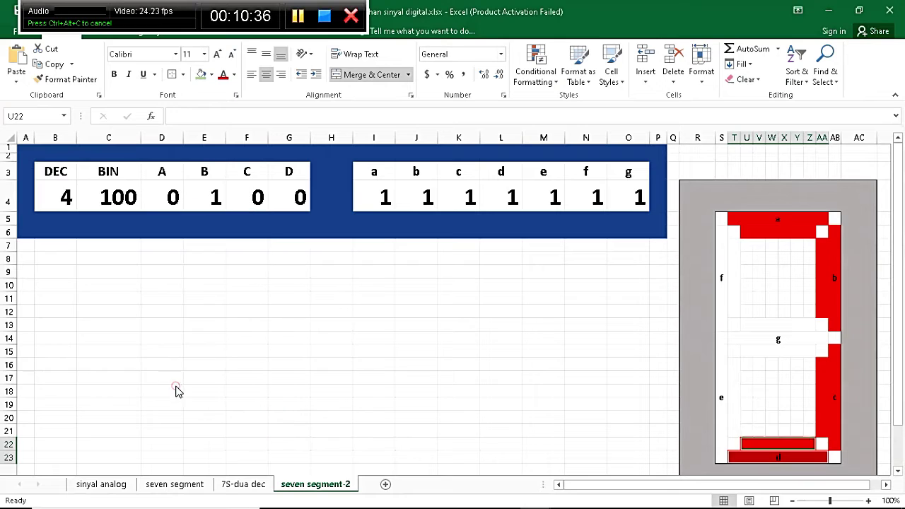
Start a formula-based conditional formatting rule for segment e's merged blocks S15 and T16
click(722, 415)
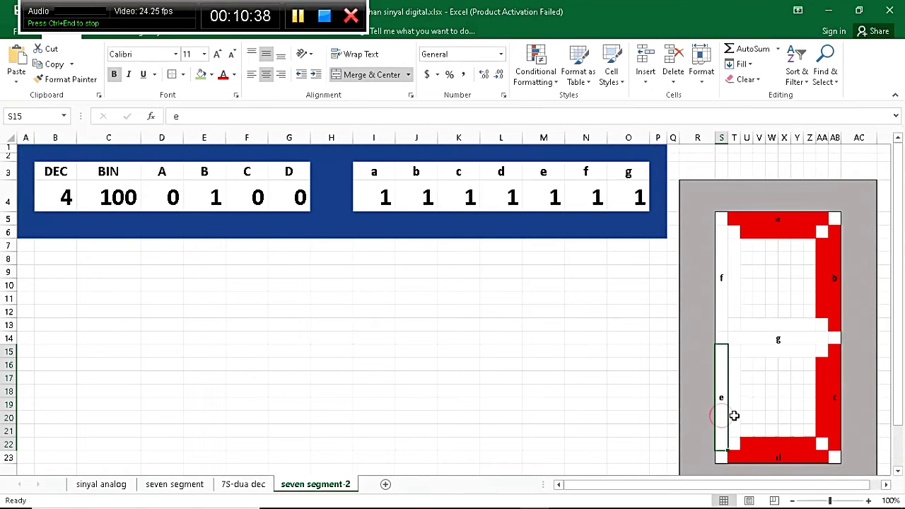
drag(734, 365, 734, 430)
click(535, 67)
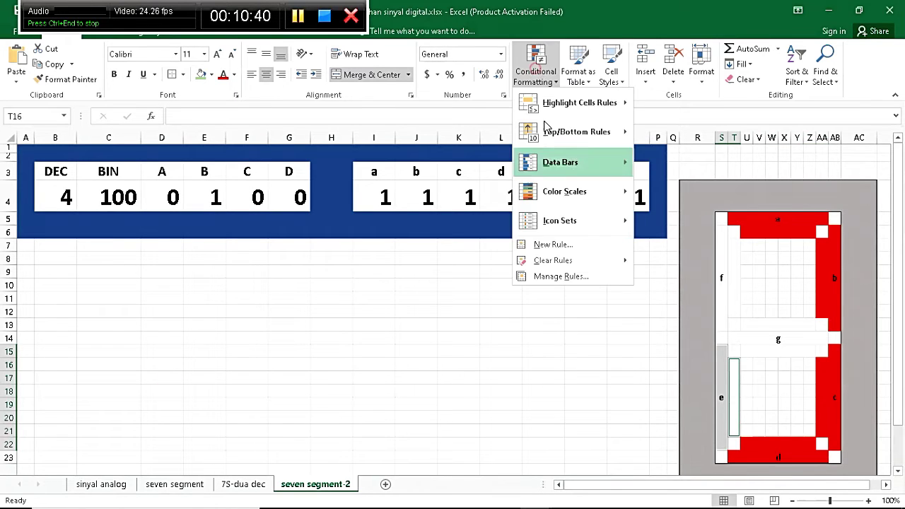
click(551, 244)
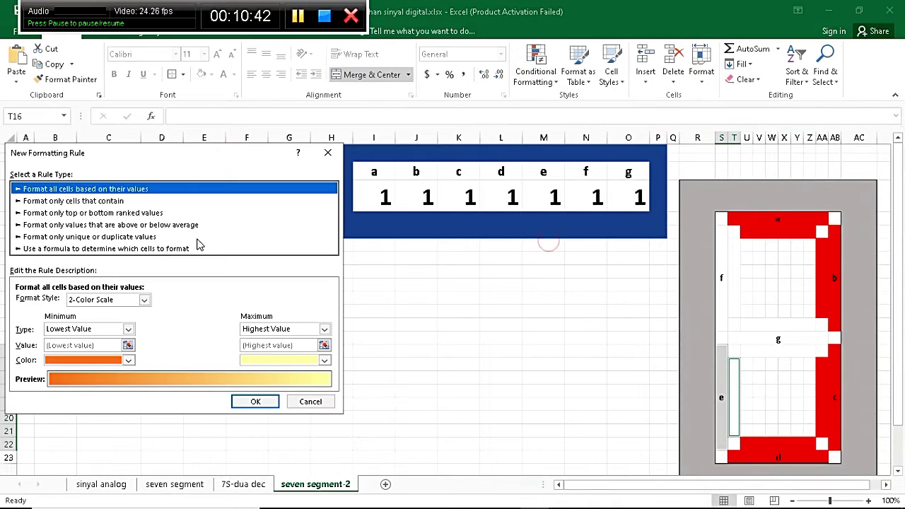
click(82, 249)
Give segment e's rule the formula =$M$4=1 and a red fill, and apply it
click(128, 304)
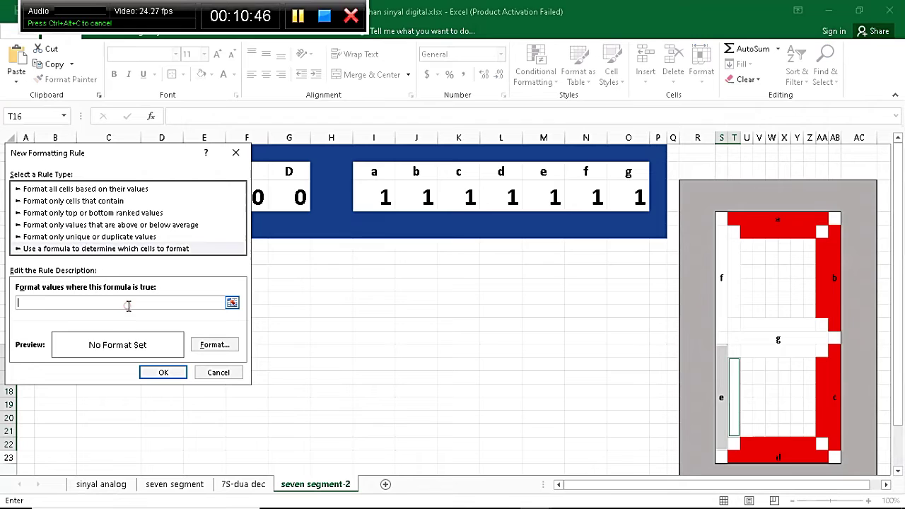
text(=)
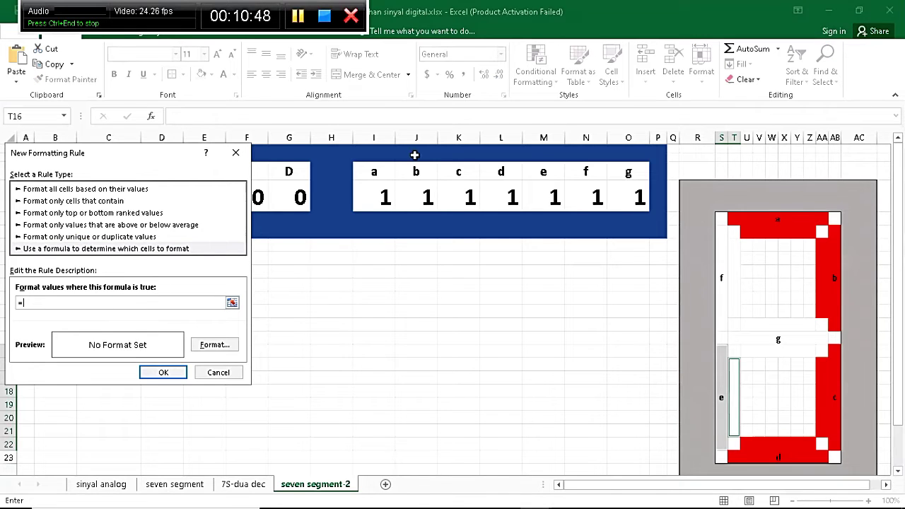
click(546, 200)
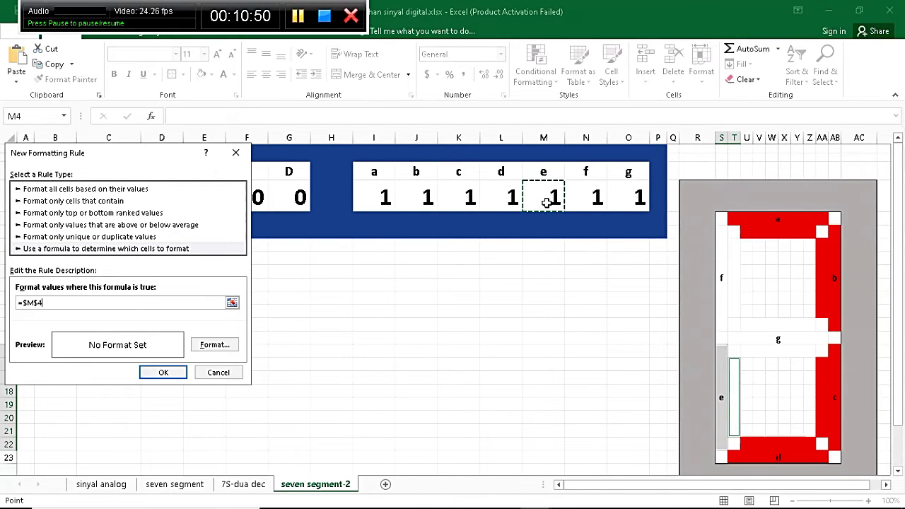
text(=1)
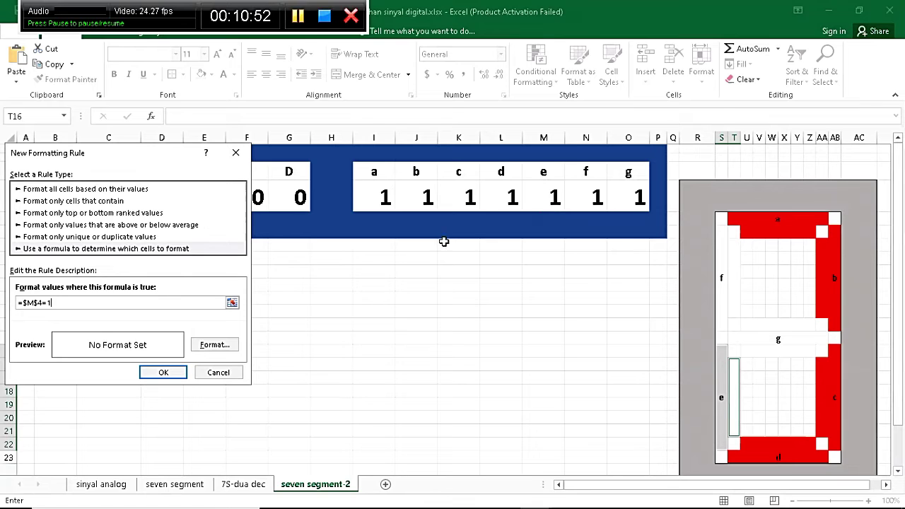
click(215, 345)
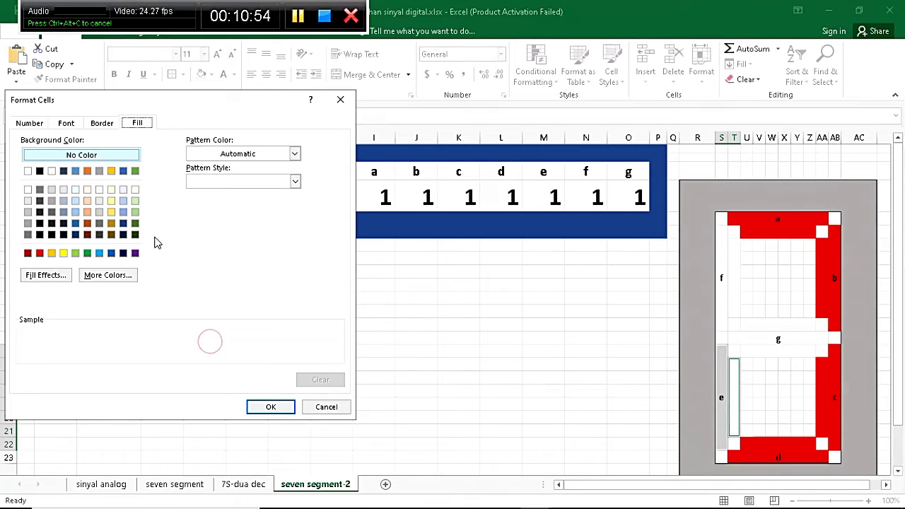
click(40, 253)
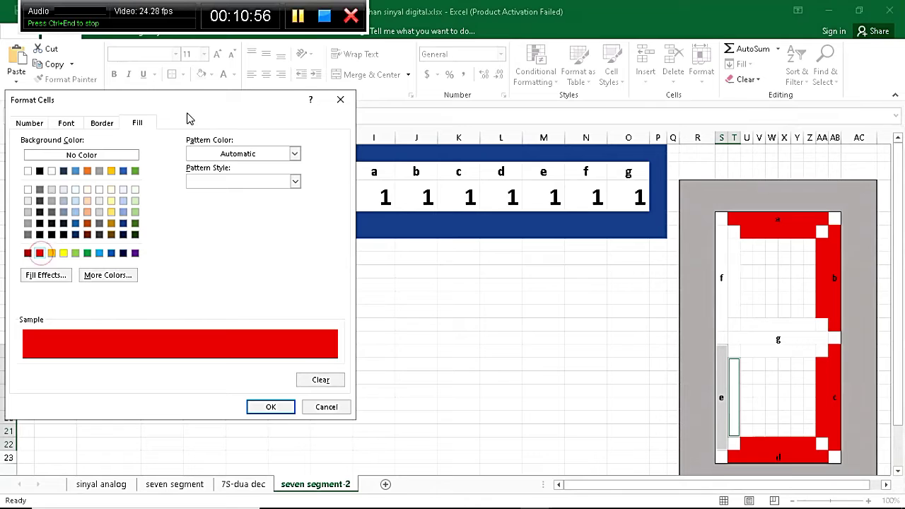
click(269, 408)
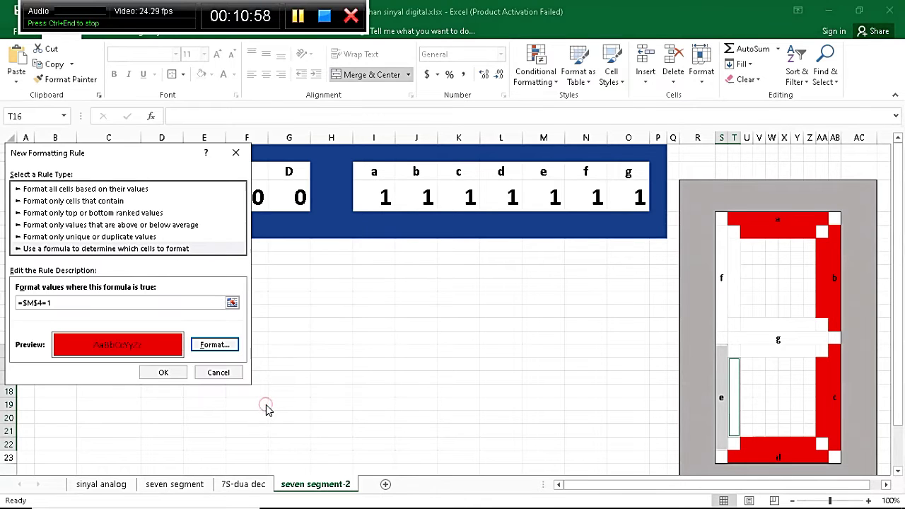
click(162, 373)
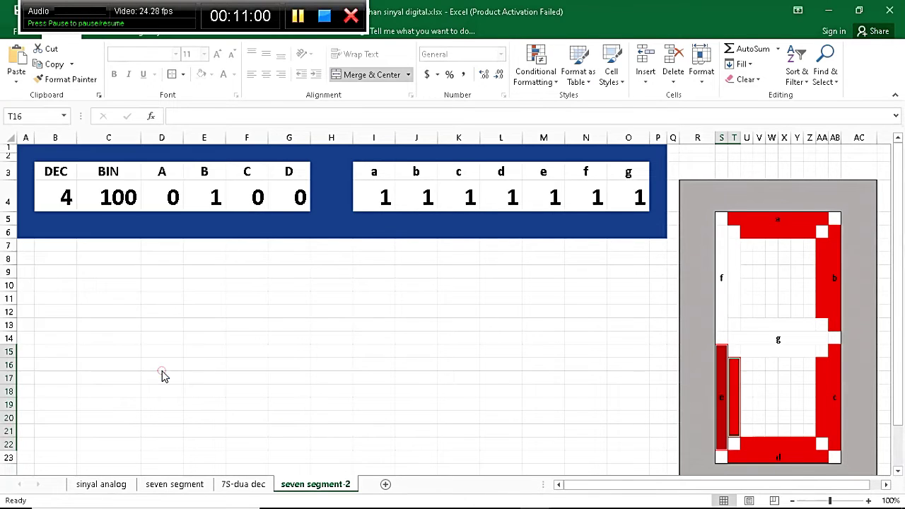
Start a formula-based conditional formatting rule for segment f's merged blocks S6 and T7
click(722, 299)
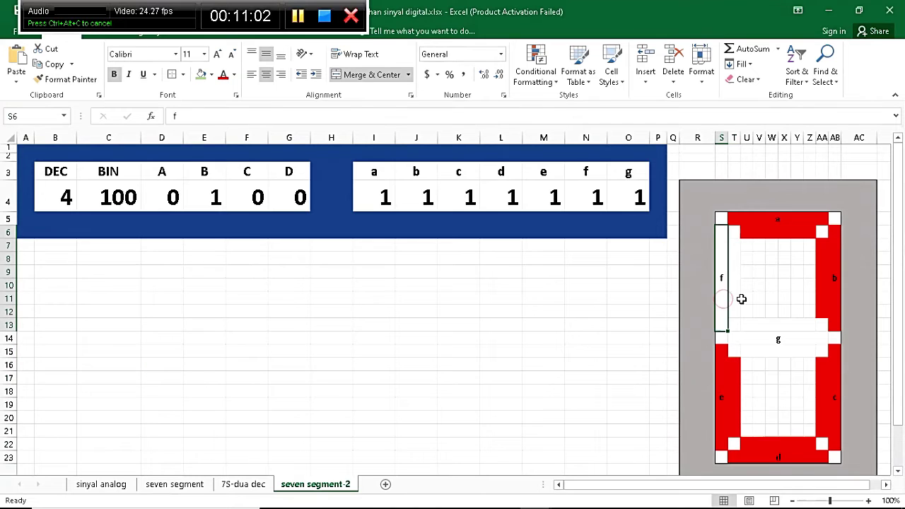
click(734, 299)
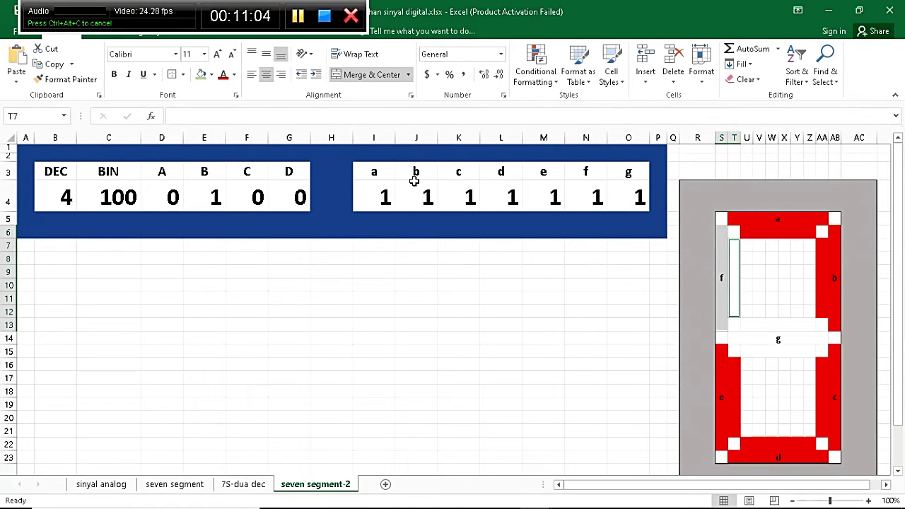
click(535, 67)
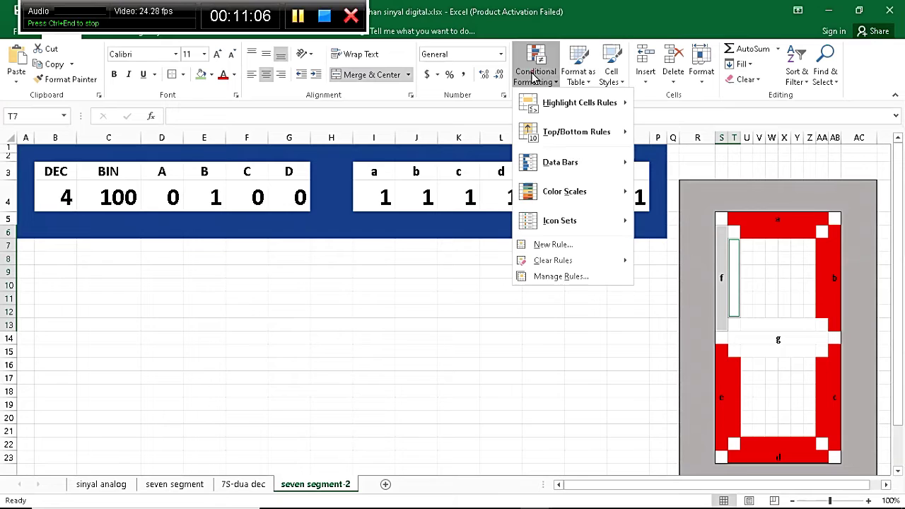
click(552, 244)
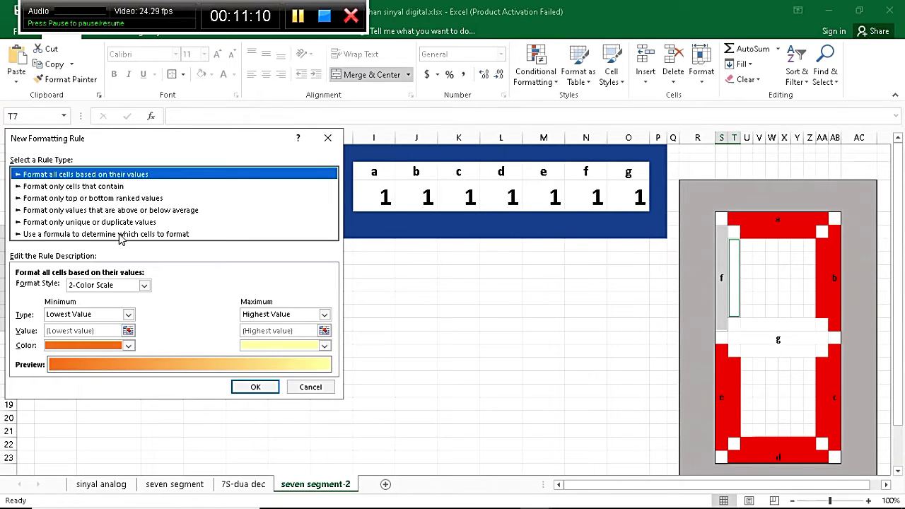
click(121, 235)
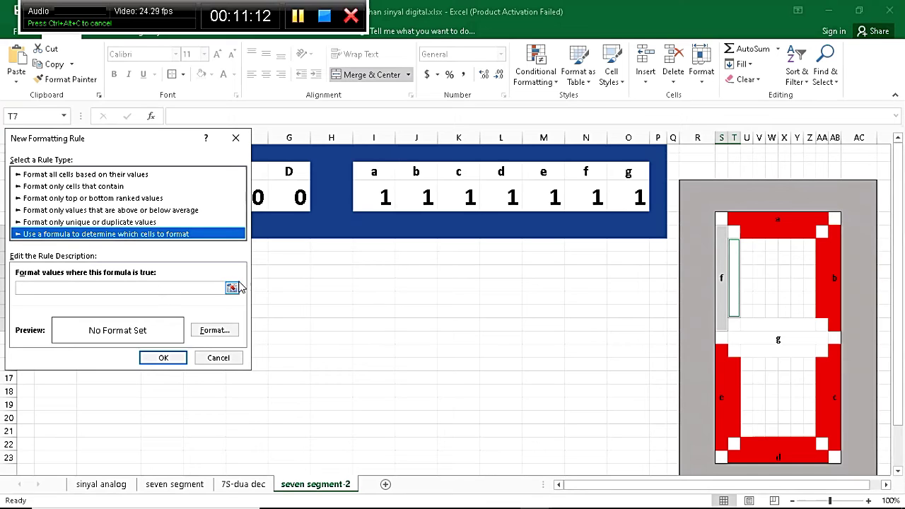
Give segment f's rule the formula =$N$4=1 and a red fill, and apply it
click(211, 285)
text(=)
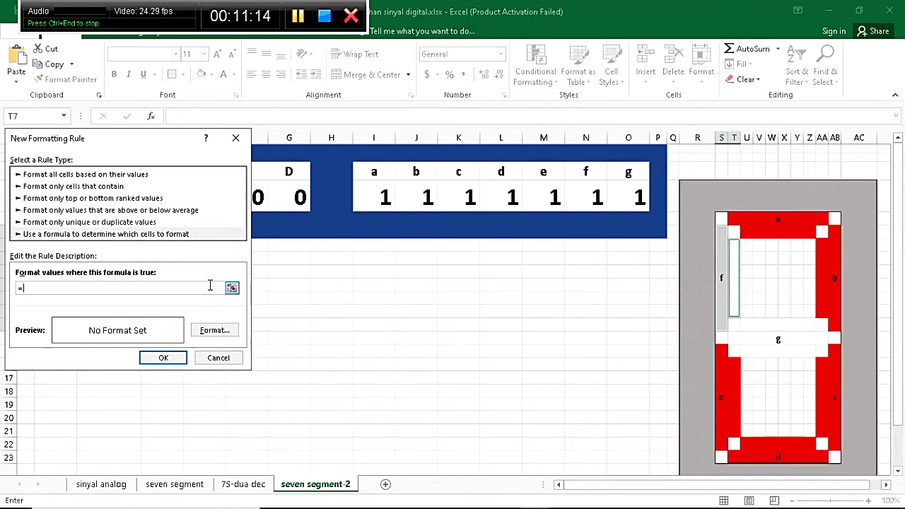
click(585, 199)
text(=1)
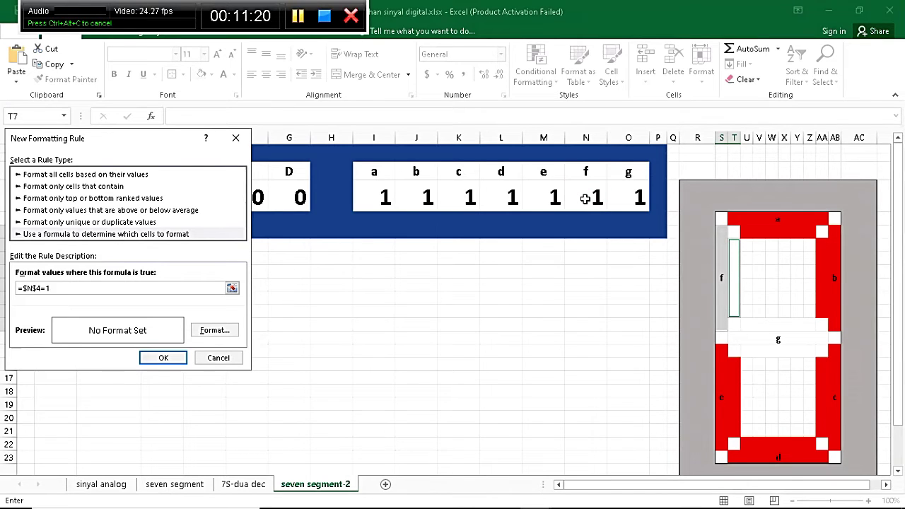
click(215, 330)
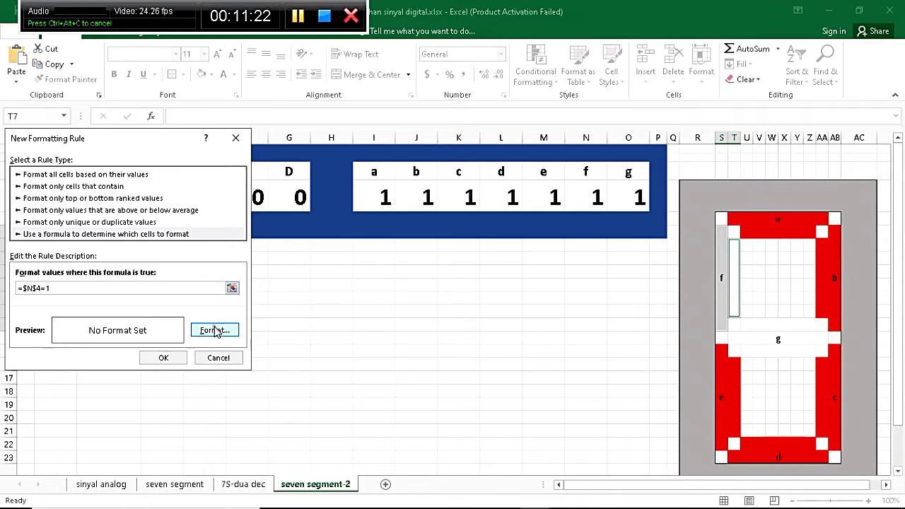
click(40, 238)
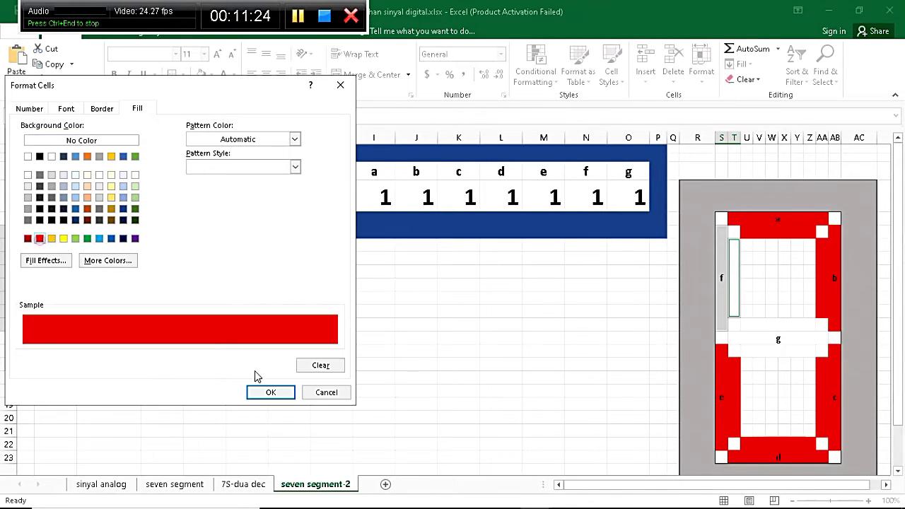
click(281, 395)
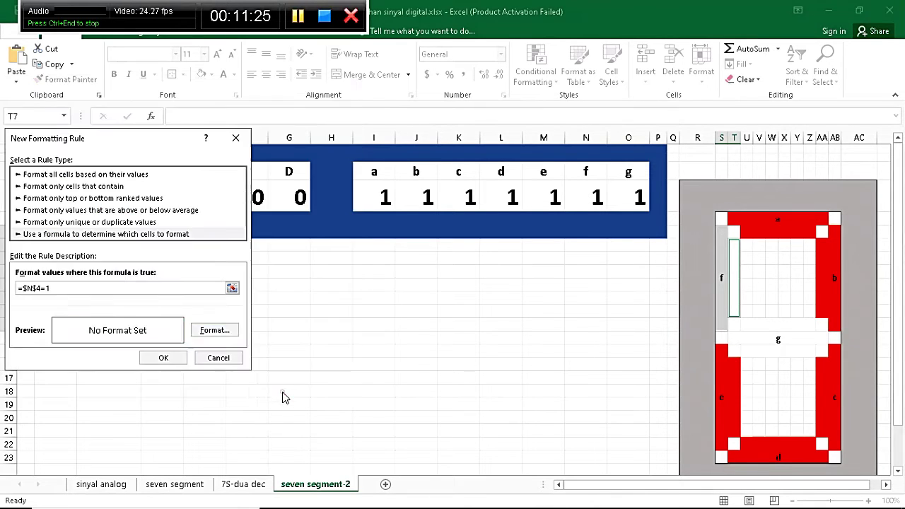
click(167, 358)
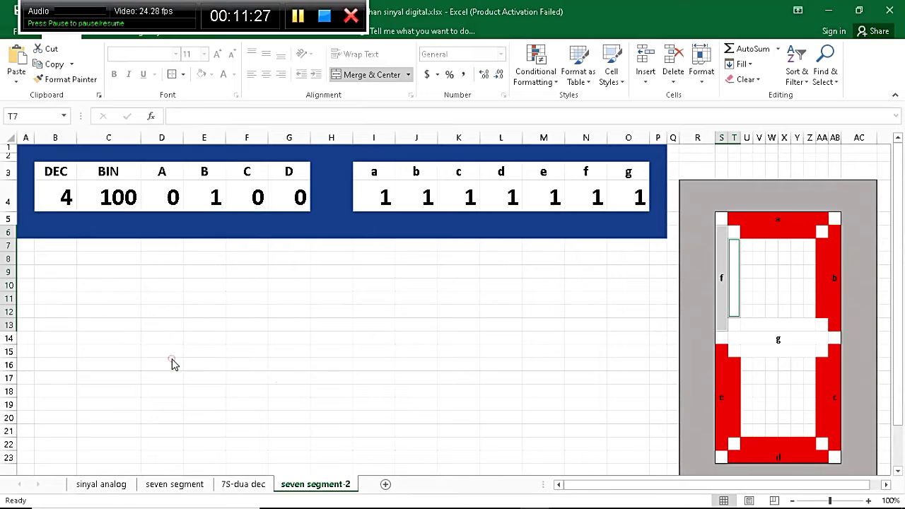
Start a formula-based conditional formatting rule for segment g's merged blocks U13, T14 and U15
click(775, 327)
ctrl+click(776, 339)
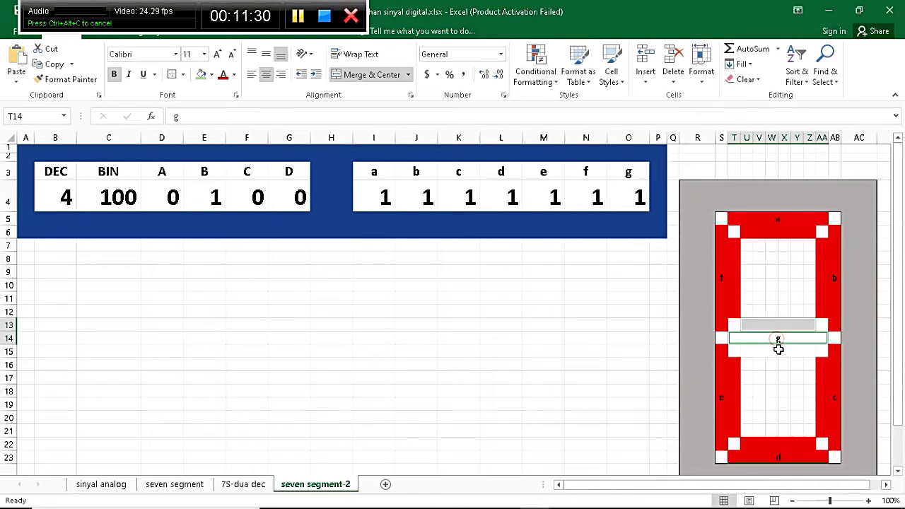
ctrl+click(774, 350)
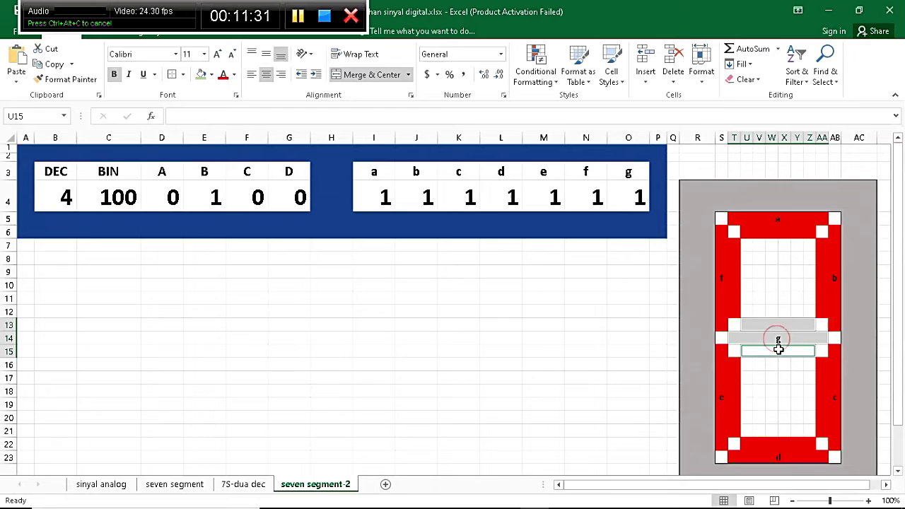
click(536, 72)
click(554, 244)
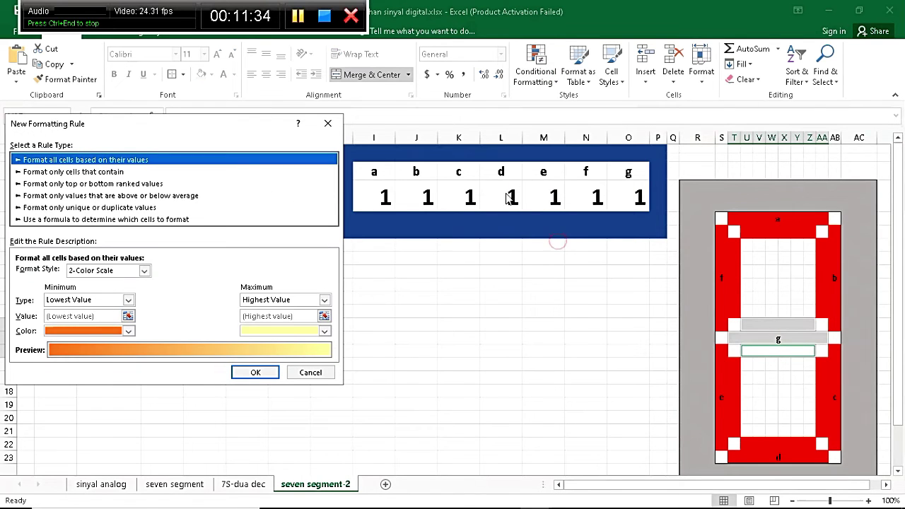
click(111, 220)
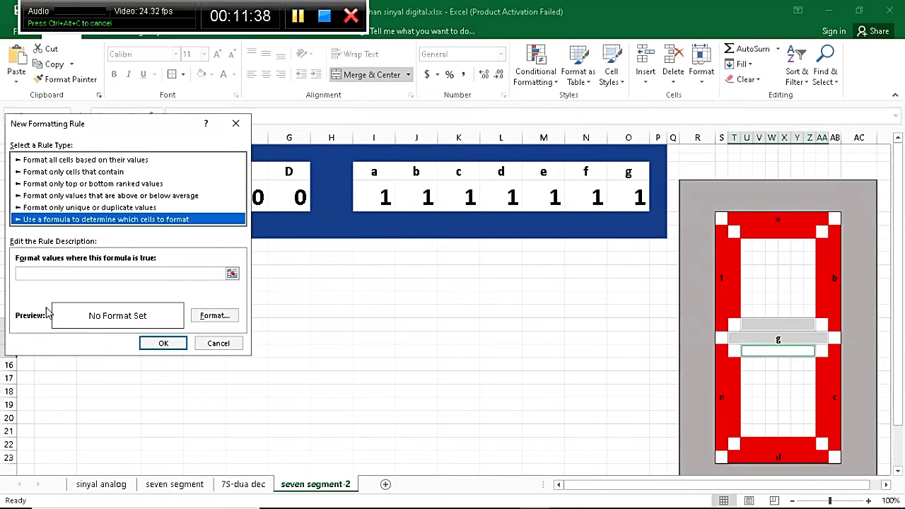
Give segment g's rule the formula =$O$4=1 and a red fill, and apply it
click(94, 272)
text(=)
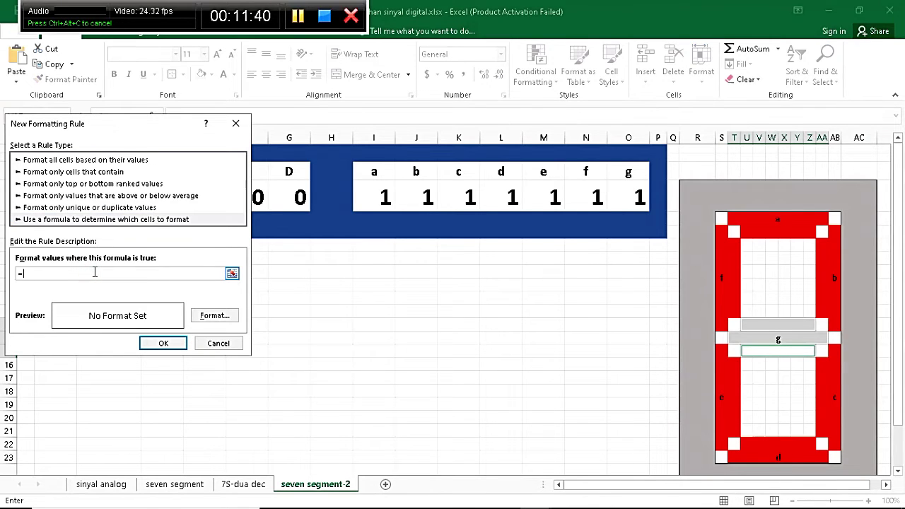
click(626, 198)
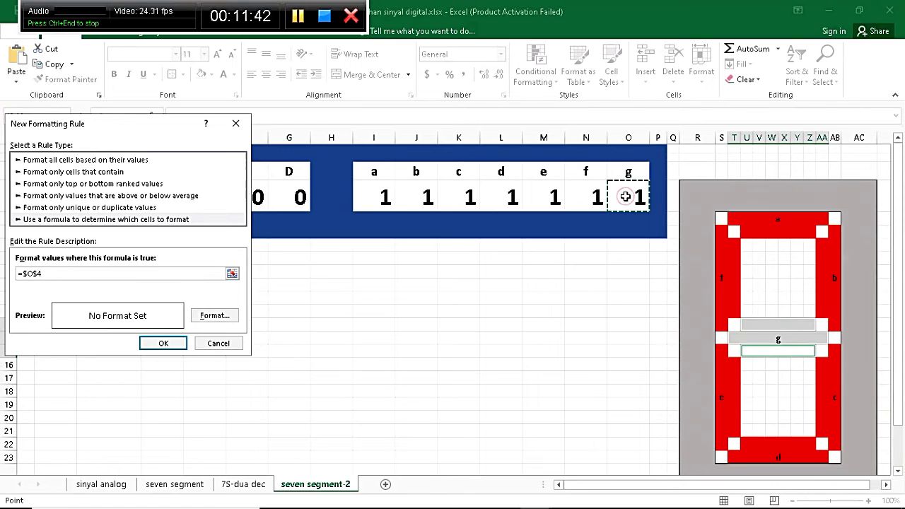
text(=1)
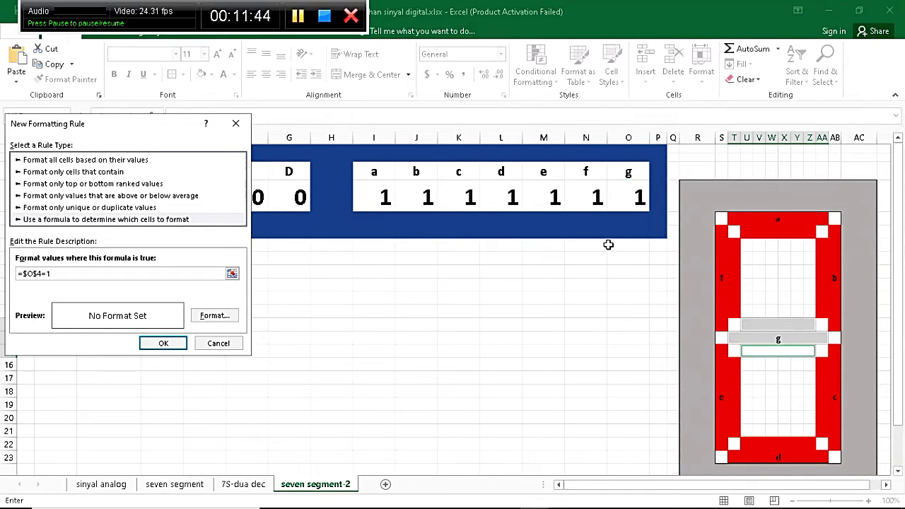
click(229, 315)
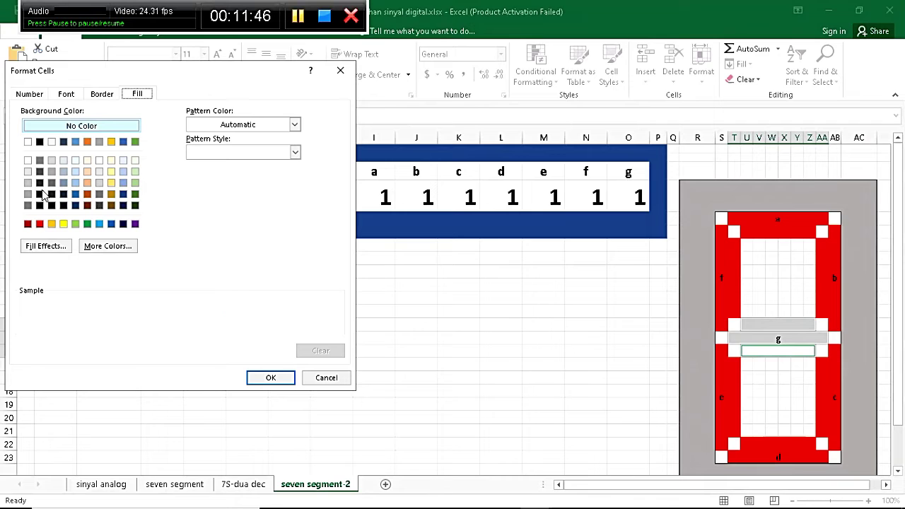
click(40, 224)
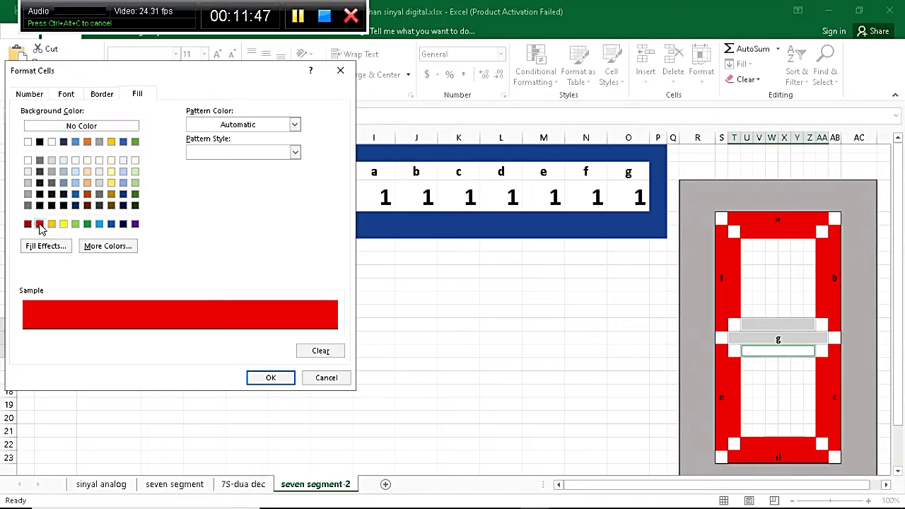
click(268, 379)
click(163, 346)
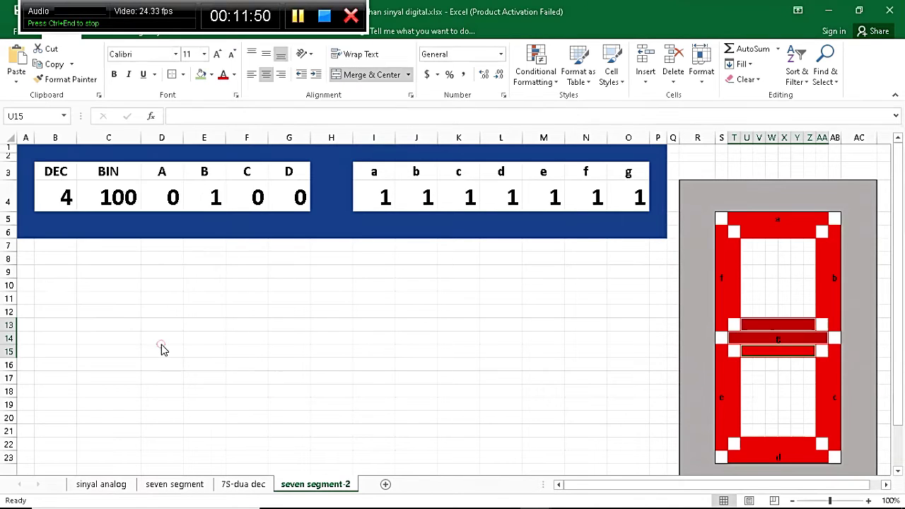
click(428, 350)
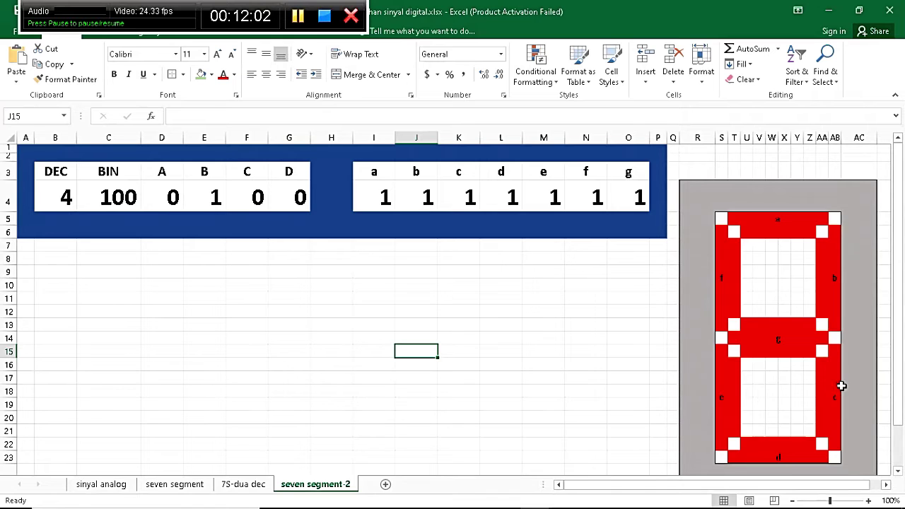
Test the display with the digit 1 by setting the row 4 values of segments a, d, e, f and g to 0
click(379, 198)
text(0)
key(Tab)
key(Tab)
key(Tab)
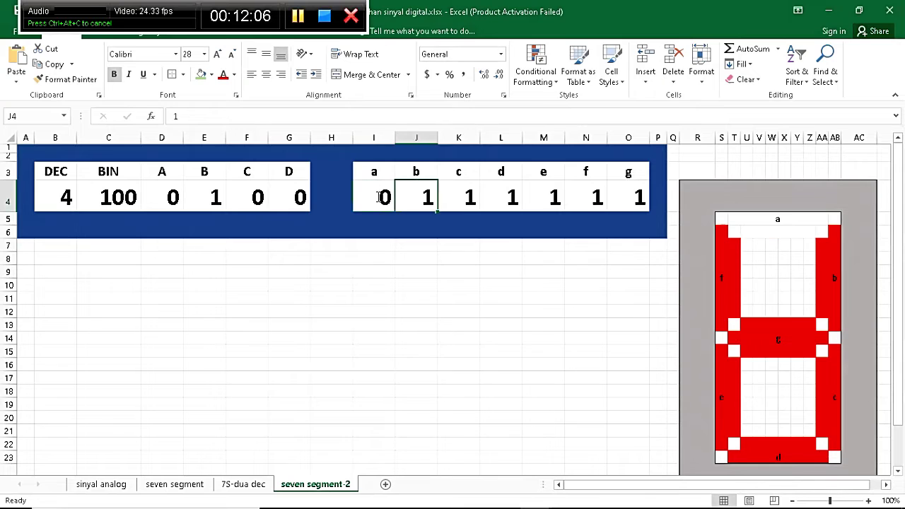
text(0)
key(Tab)
key(Tab)
key(shift+Tab)
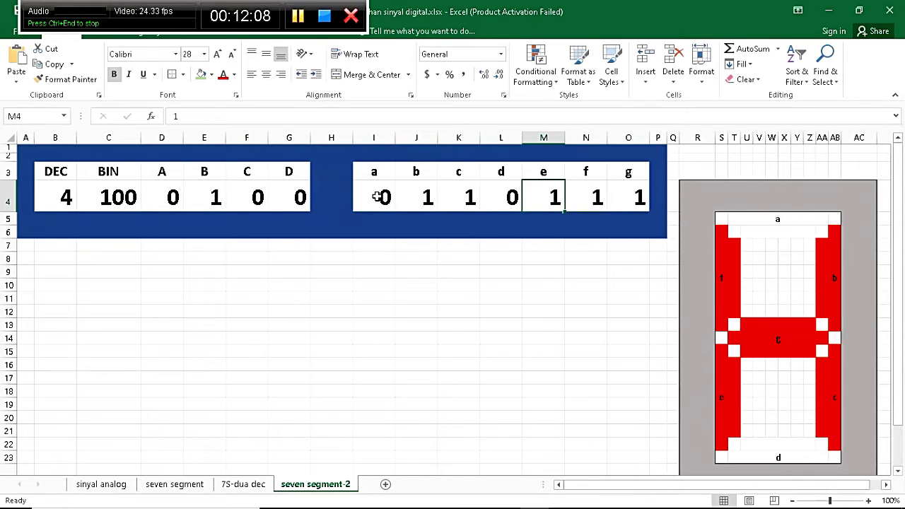
text(0)
key(Tab)
text(0)
key(Tab)
text(0)
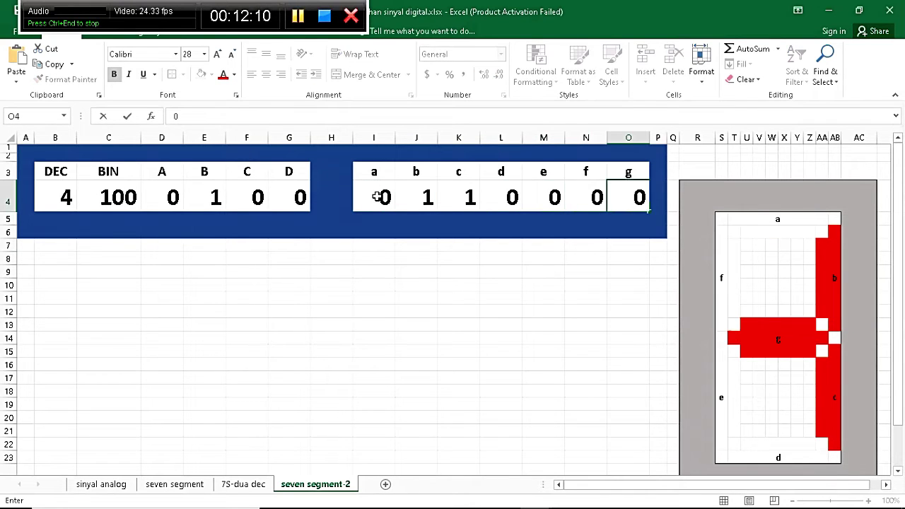
key(shift+Tab)
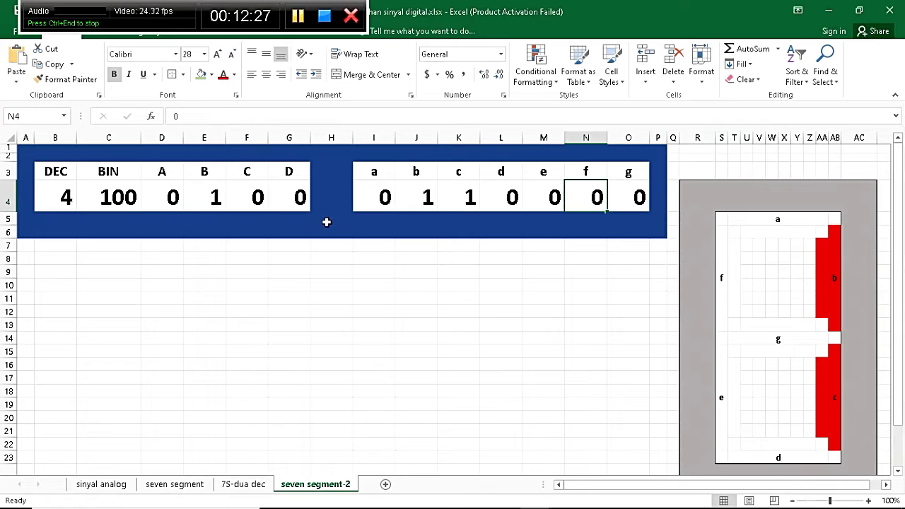
Set the row 4 values of segments a, d and e to 1
click(372, 195)
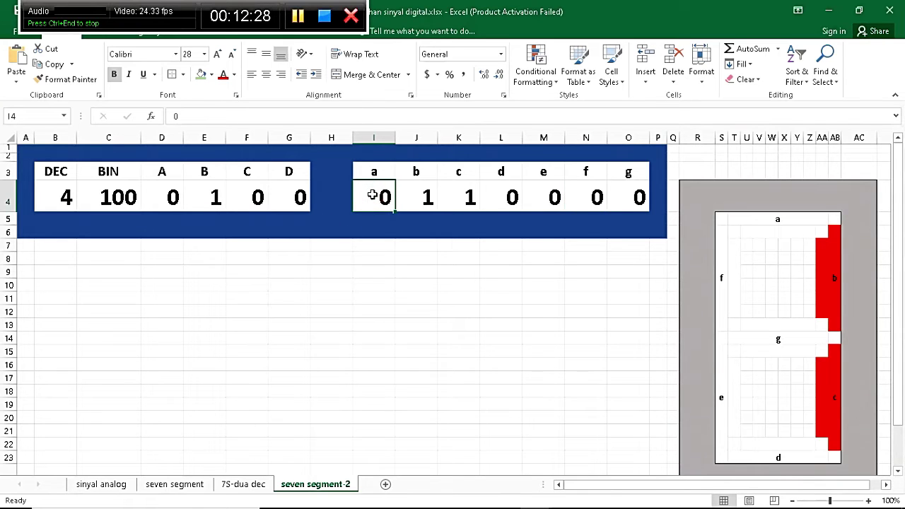
text(1)
key(Right)
key(Right)
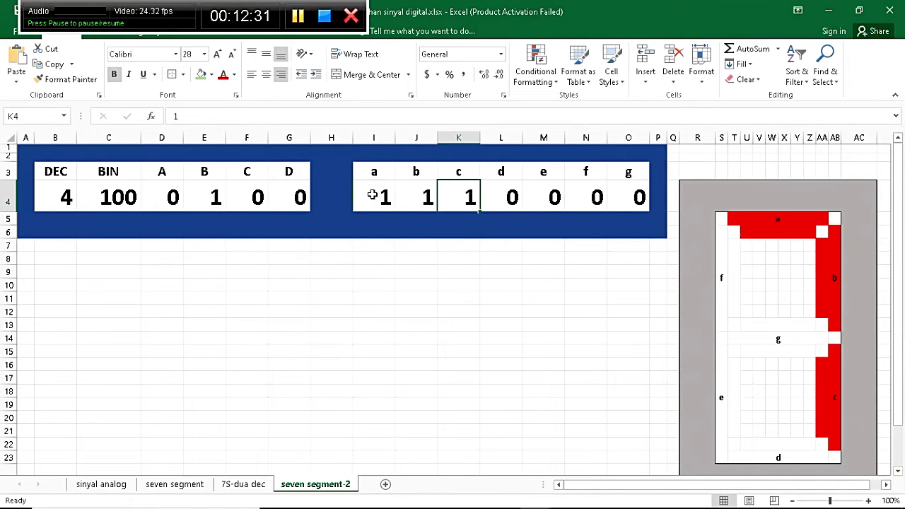
key(Right)
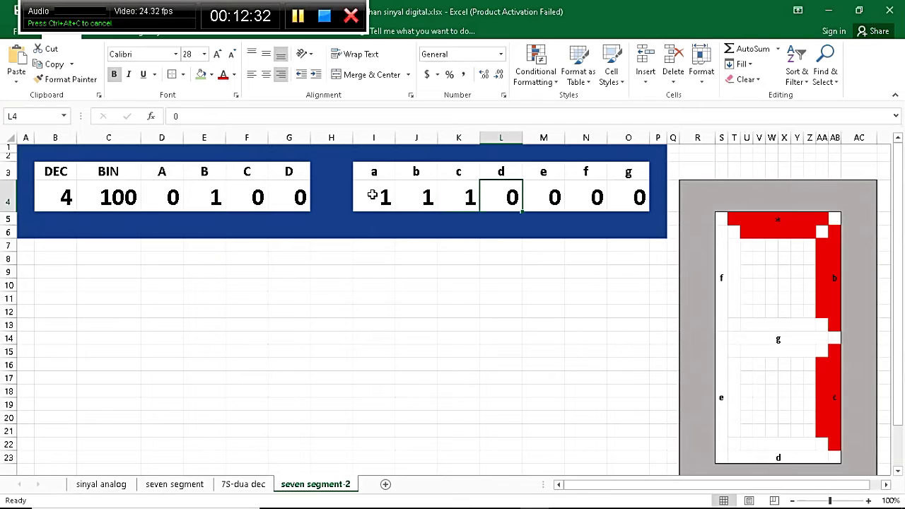
text(1)
key(Right)
text(1)
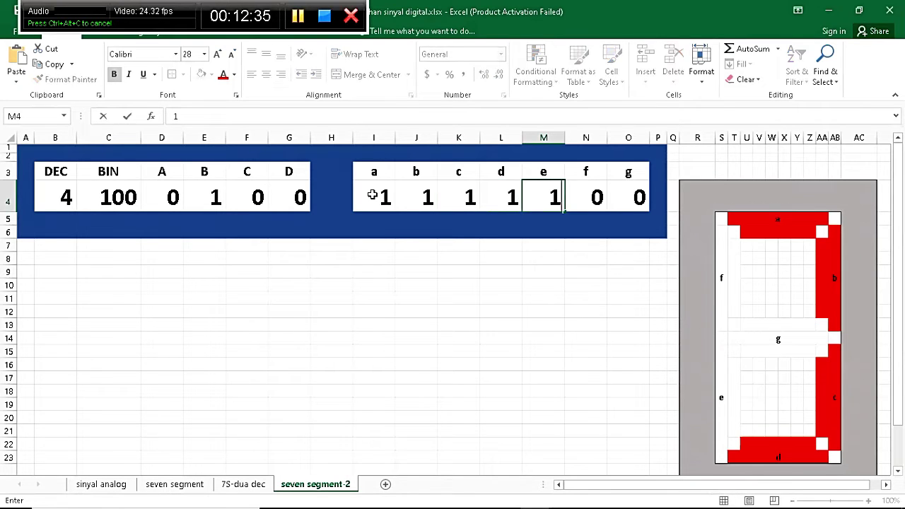
key(Right)
Set segment g's value to 1 and segment c's to 0 to form the digit 2 on the display
key(Right)
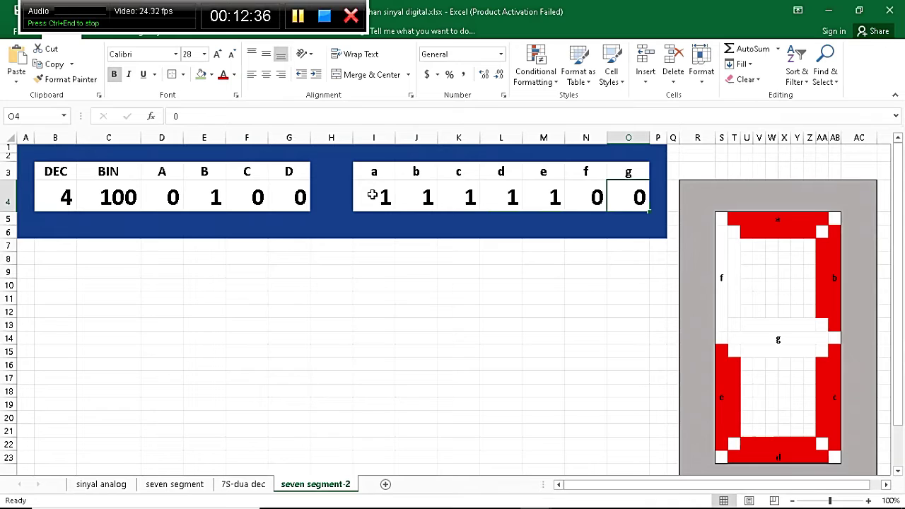
text(1)
key(Left)
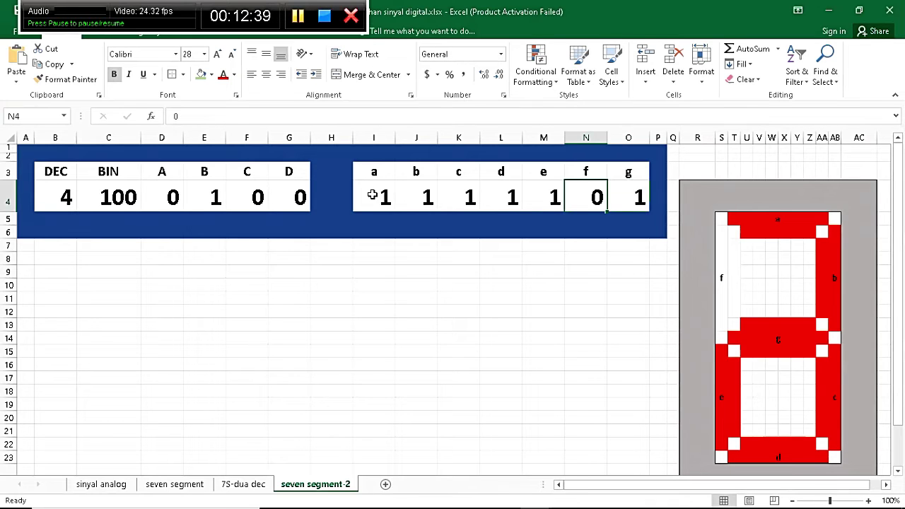
key(Left)
key(Left)
key(Left)
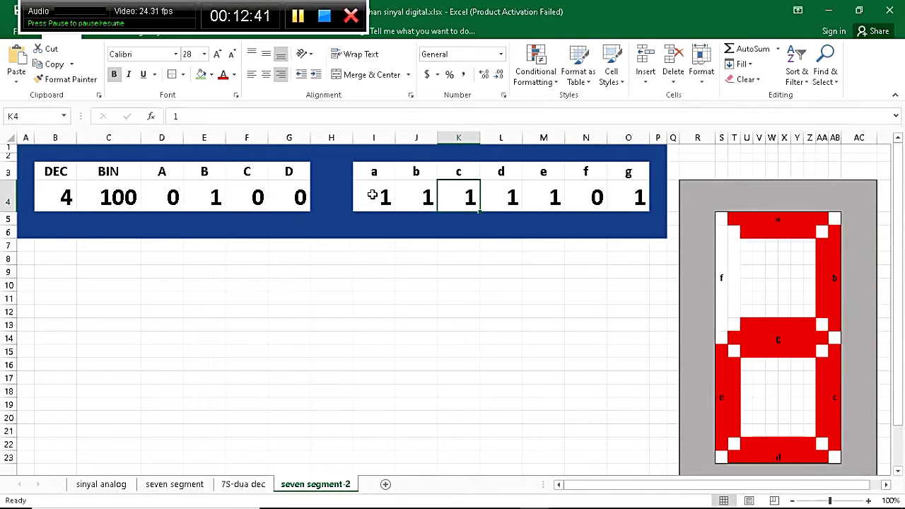
text(0)
key(Right)
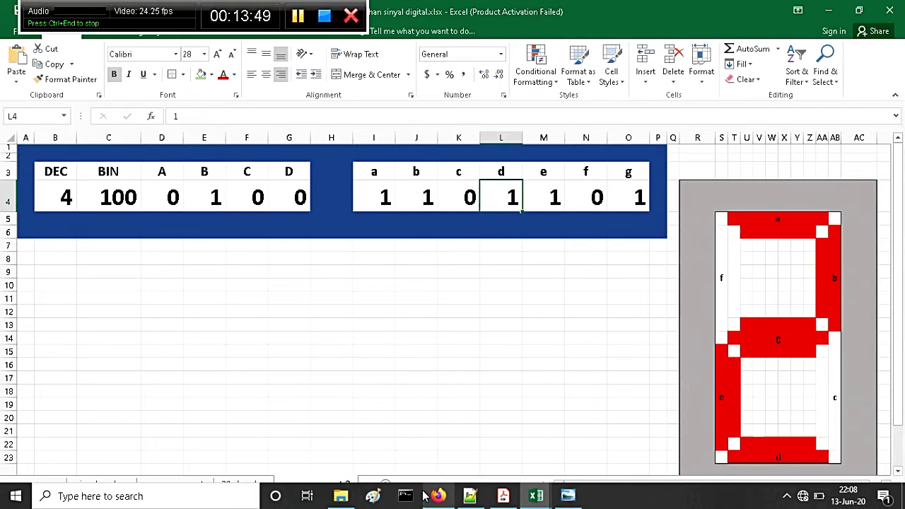
Switch to k-map-simplification.jpg in Windows Photo Viewer and review the simplified Boolean equations for segments a to g
click(575, 500)
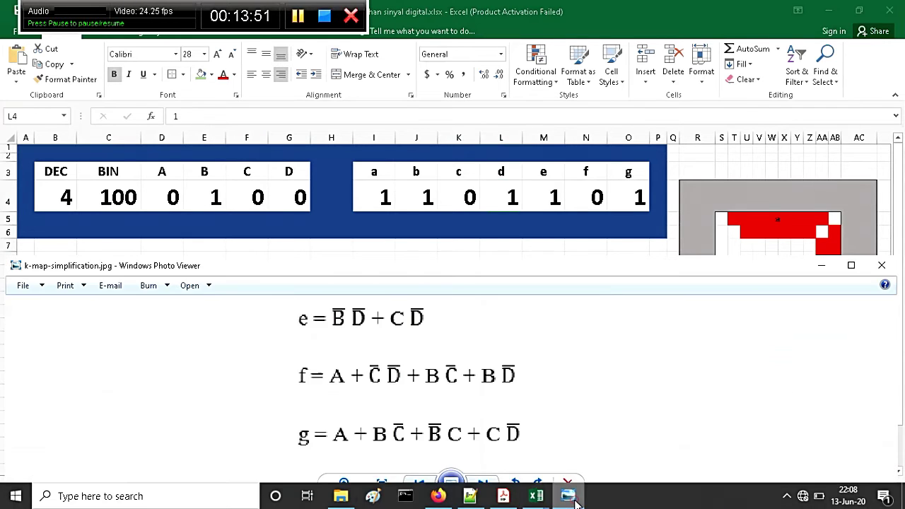
scroll(506, 415, up, 3)
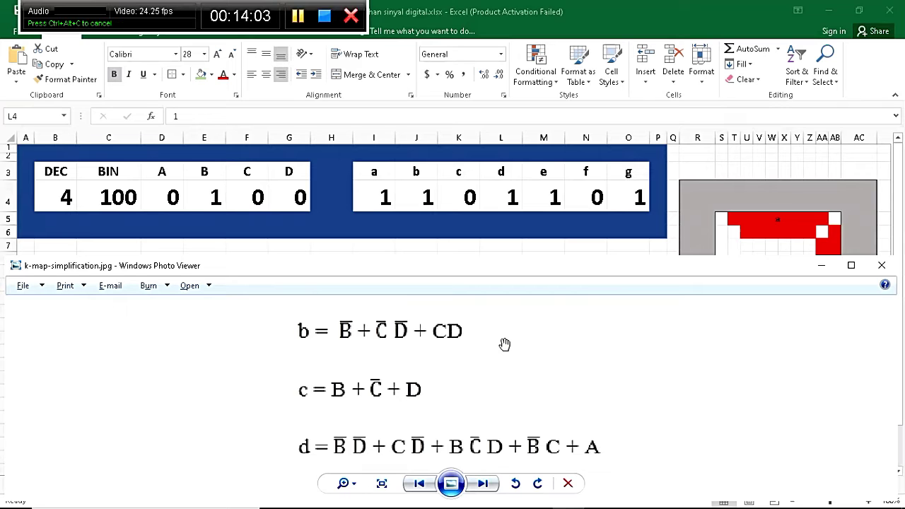
scroll(504, 345, down, 3)
scroll(504, 344, down, 1)
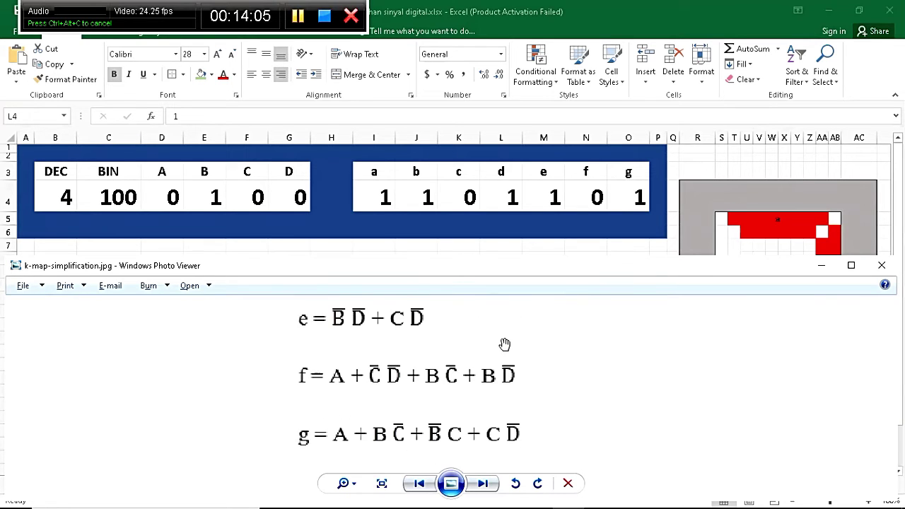
scroll(504, 344, up, 3)
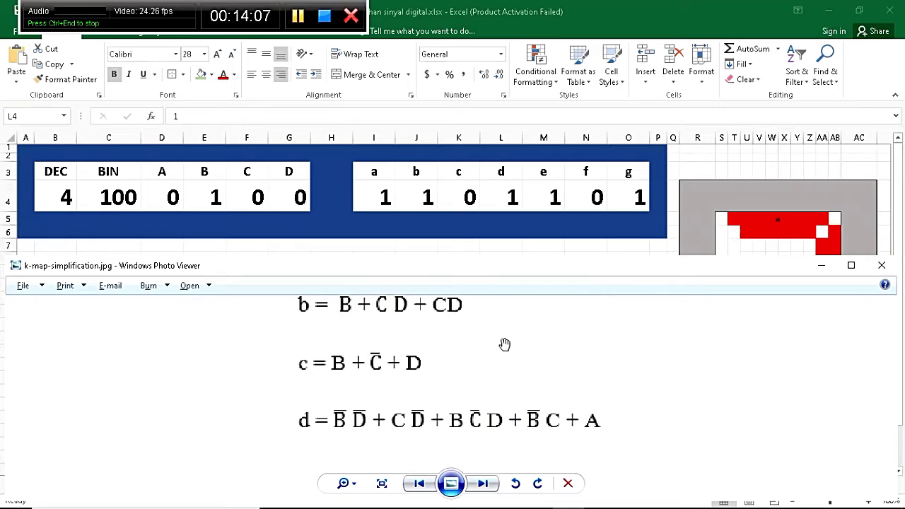
scroll(505, 344, up, 1)
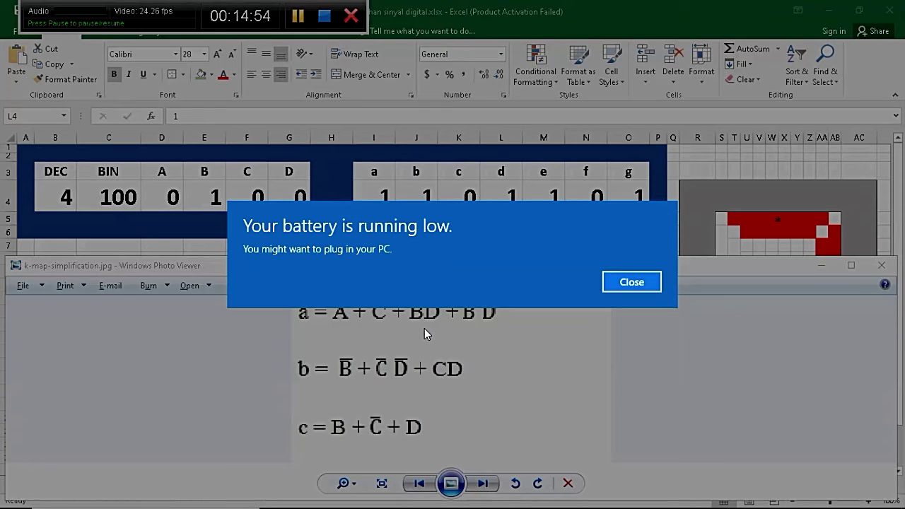
click(629, 286)
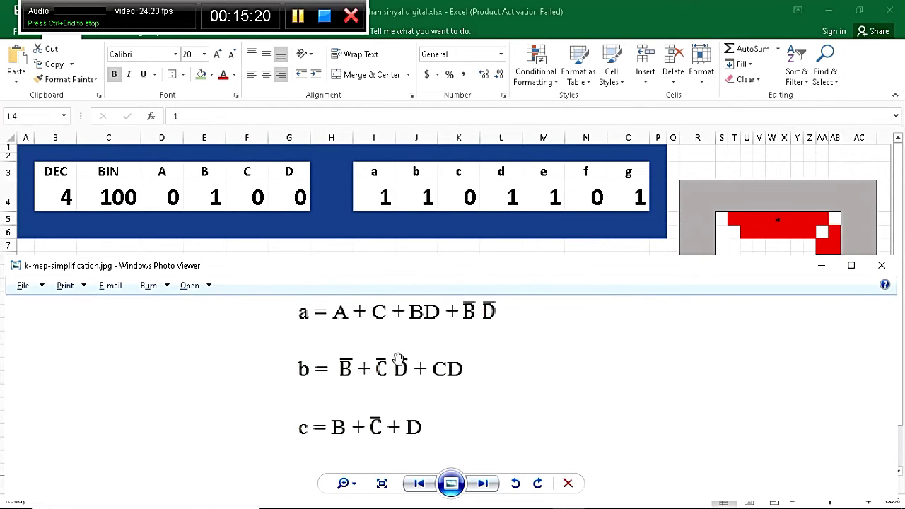
scroll(452, 389, down, 2)
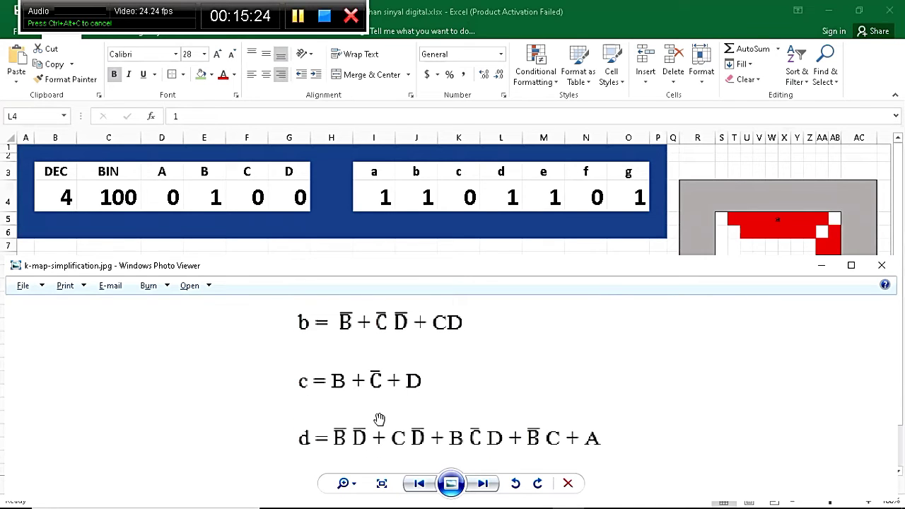
scroll(380, 419, down, 5)
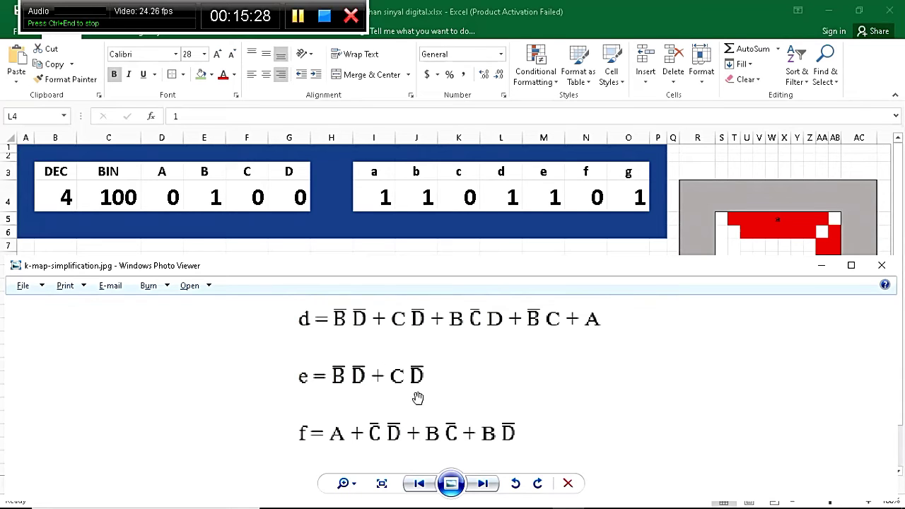
scroll(386, 414, down, 2)
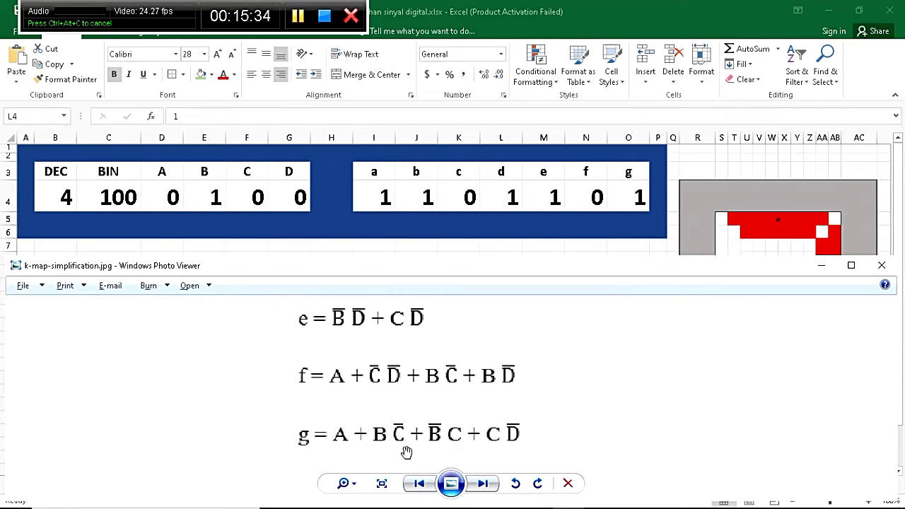
scroll(406, 452, up, 6)
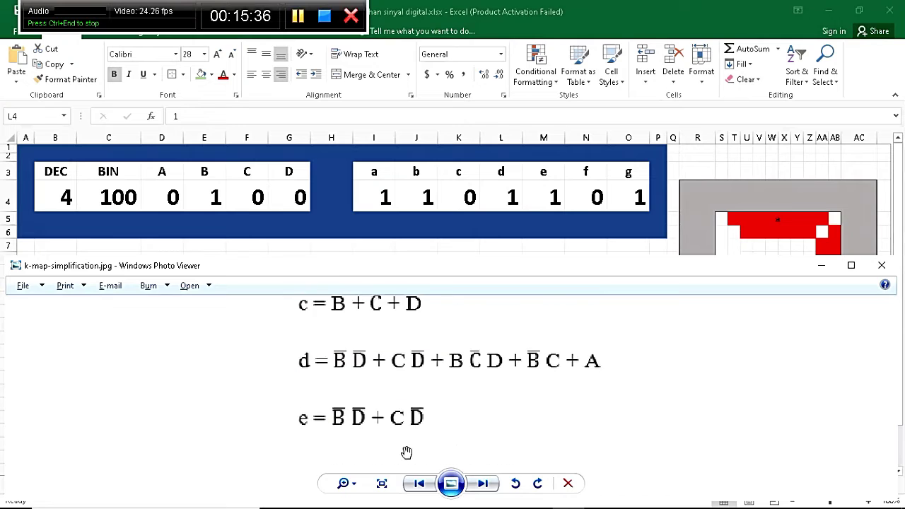
scroll(407, 452, up, 1)
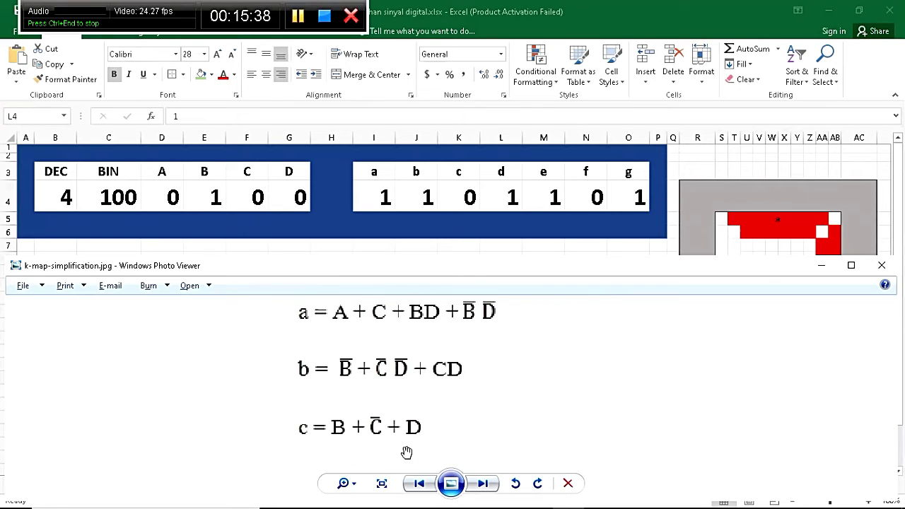
Switch to the new 9 notes in Notepad++ and place their window above the equations image
mouse_move(474, 505)
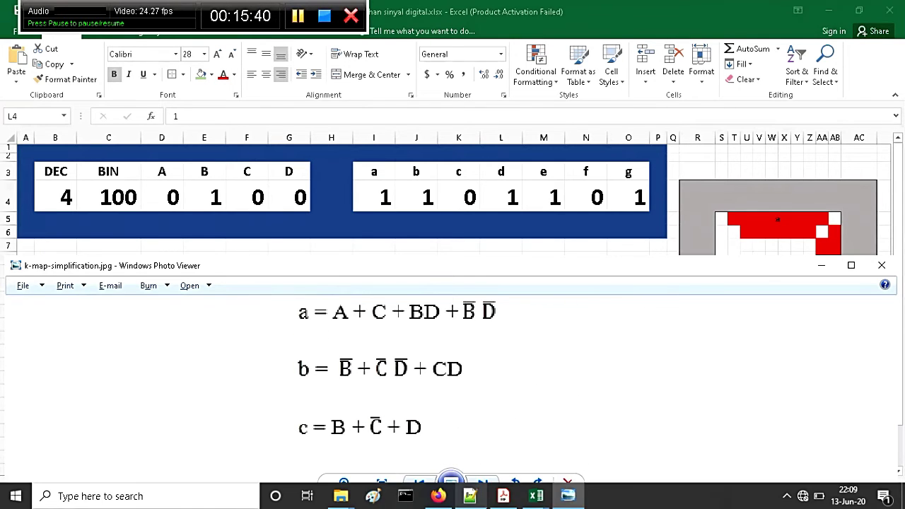
click(471, 496)
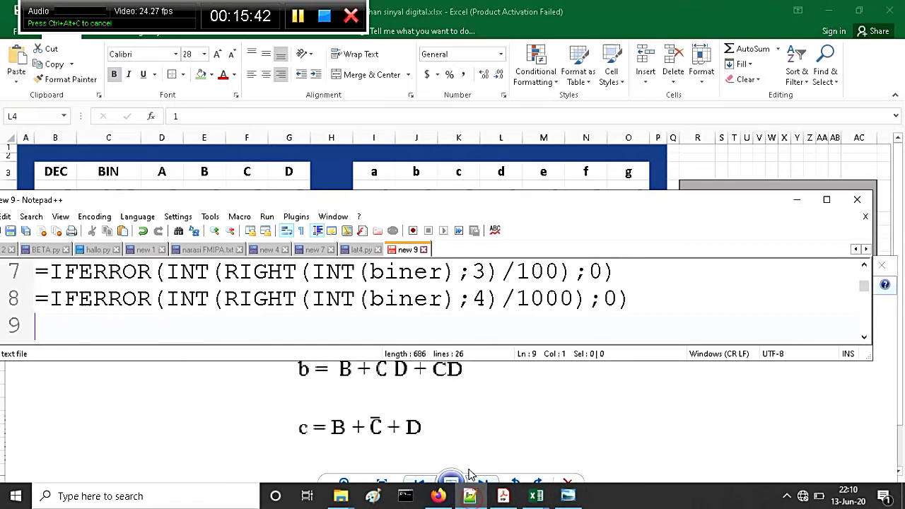
drag(485, 204, 500, 90)
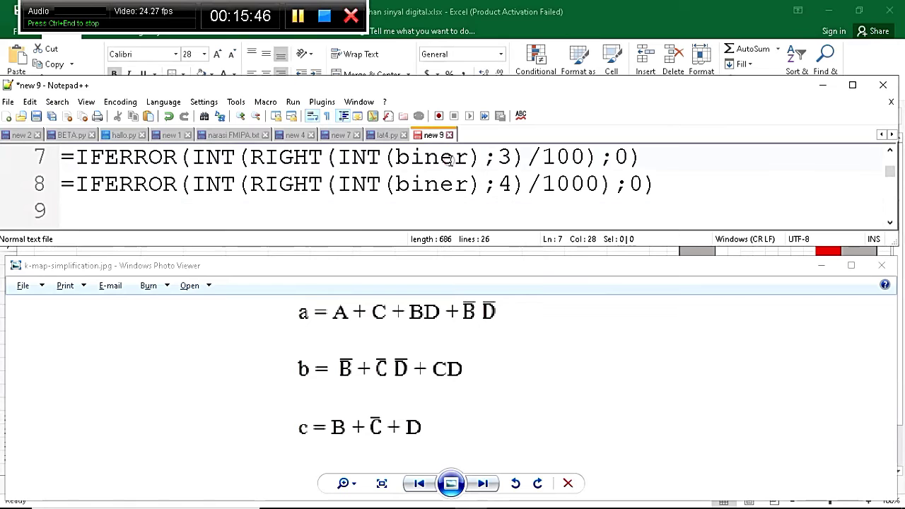
Review the IF(NOT()) formulas in the notes that invert the binary inputs, starting with NOT B and NOT C
key(Down)
key(End)
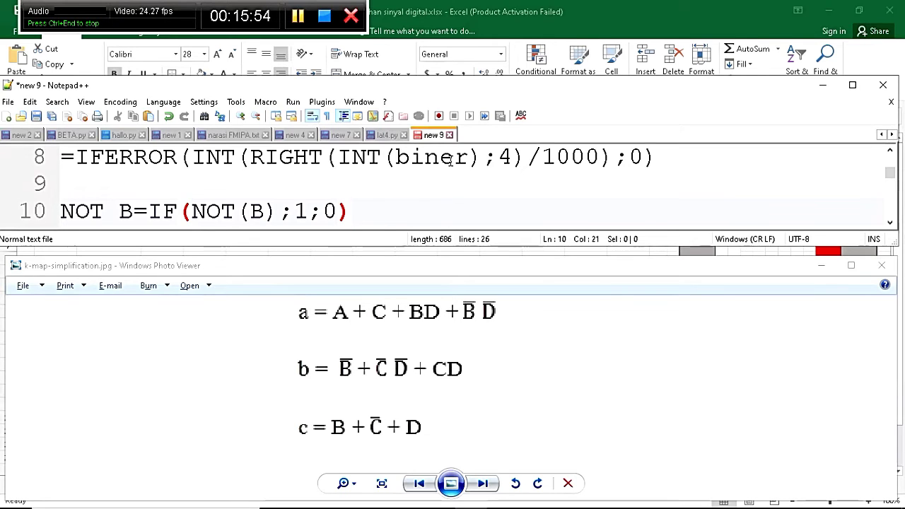
key(Down)
key(Up)
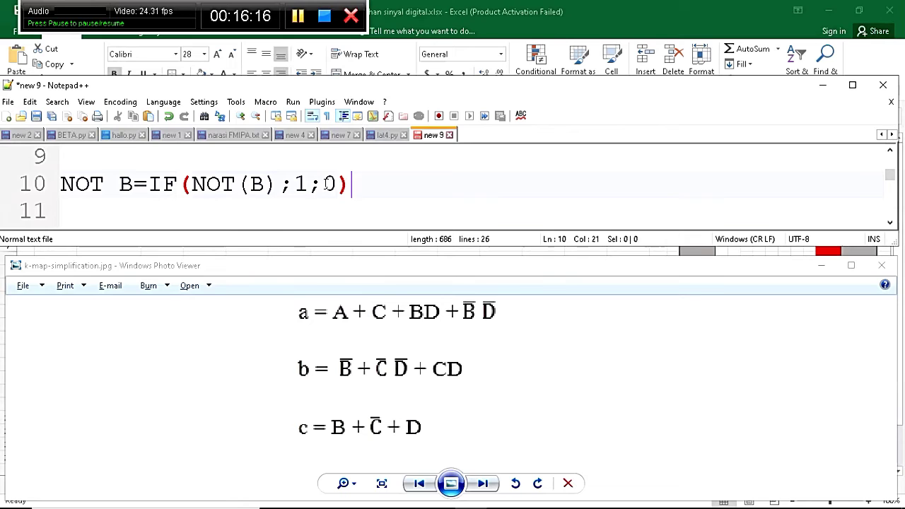
key(Down)
key(Down)
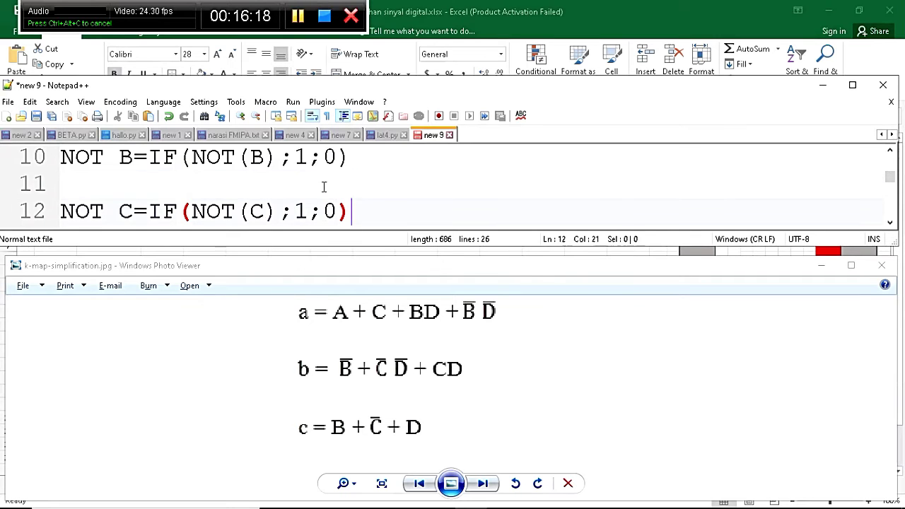
key(Down)
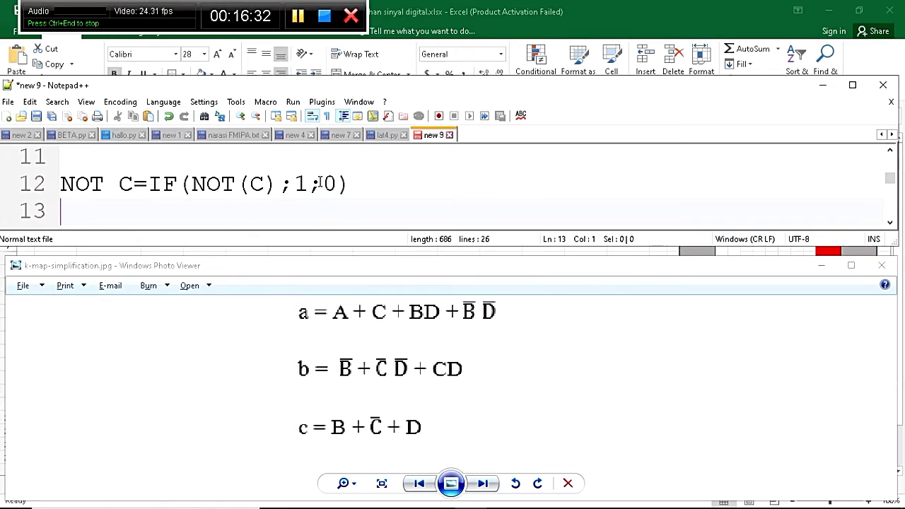
key(Down)
key(Down)
Compare the OR terms of segment a's formula on line 16 with its simplified Boolean equation
key(Down)
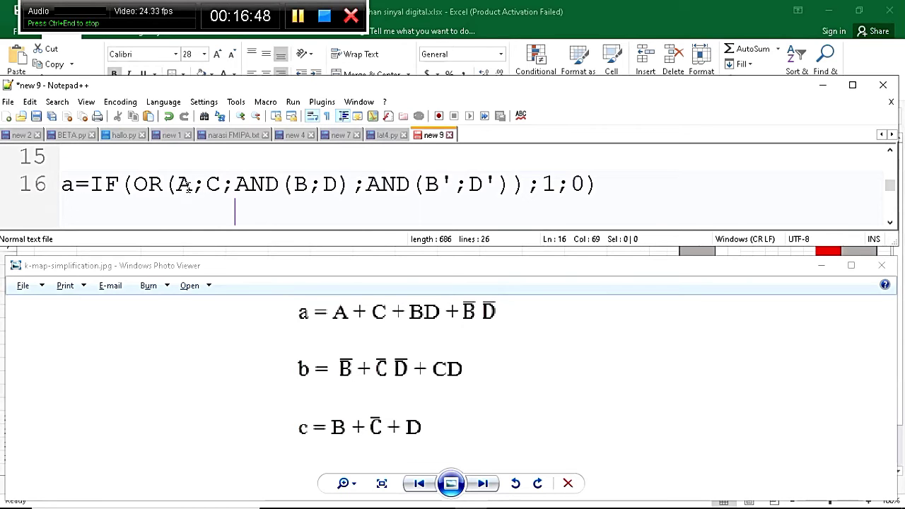
drag(176, 184, 509, 195)
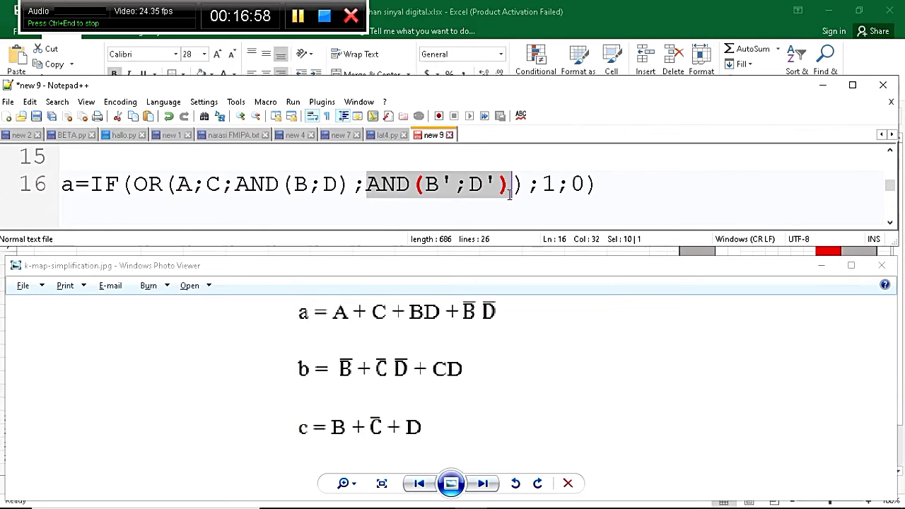
click(417, 315)
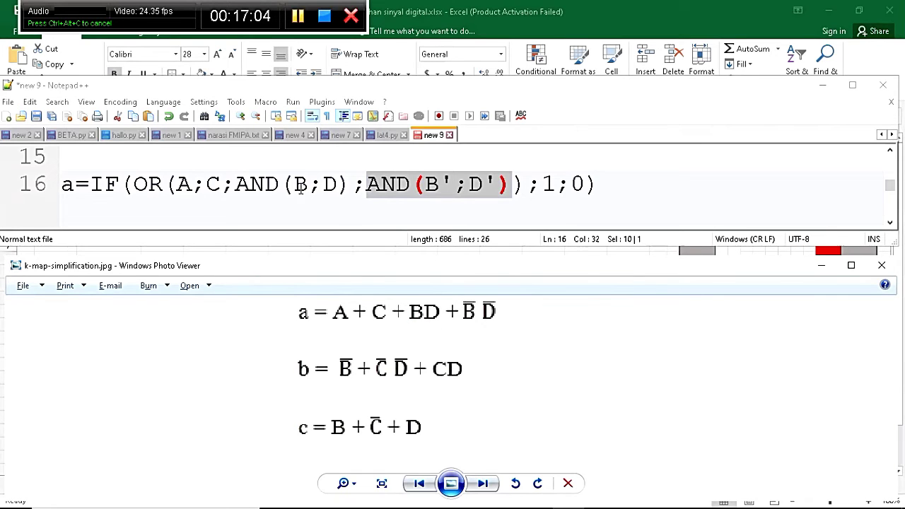
drag(237, 184, 496, 190)
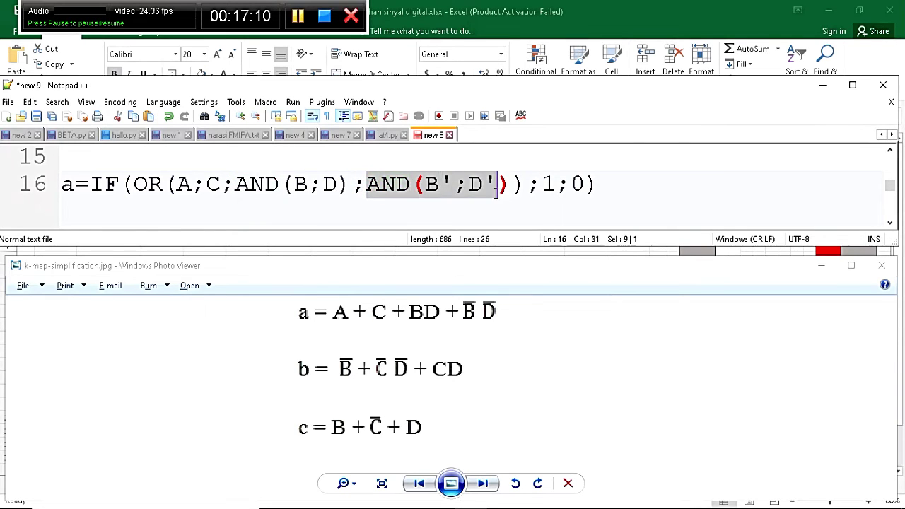
Examine the arguments of the two AND functions in segment a's formula, B with D and B' with D'
double_click(300, 185)
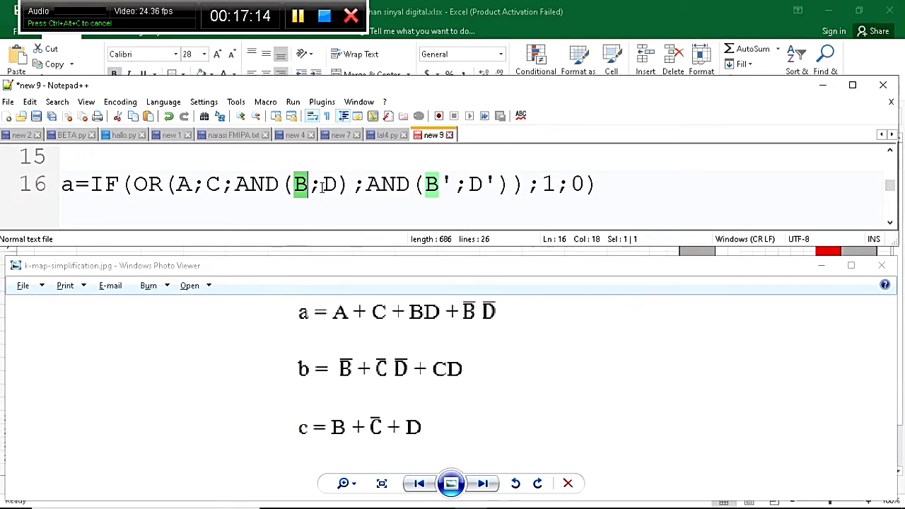
key(Right)
key(Right)
key(shift+Right)
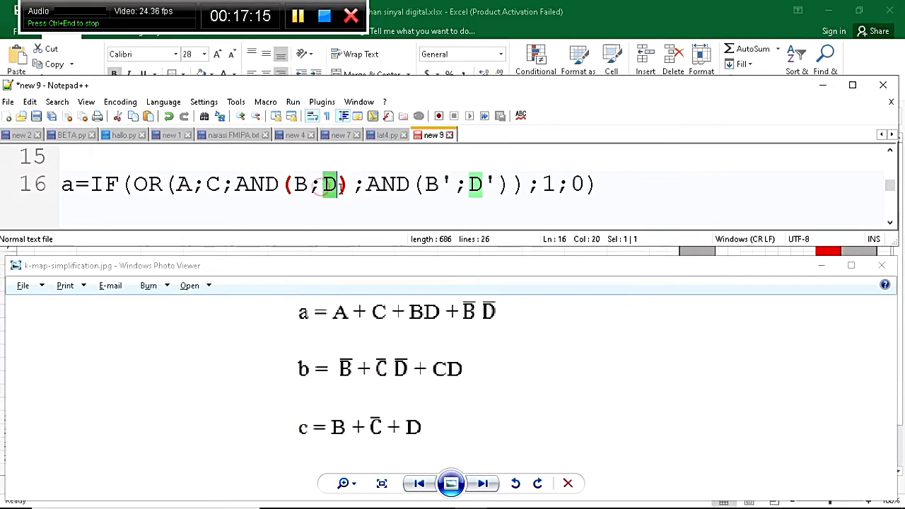
double_click(428, 186)
key(shift+Right)
key(Right)
key(Right)
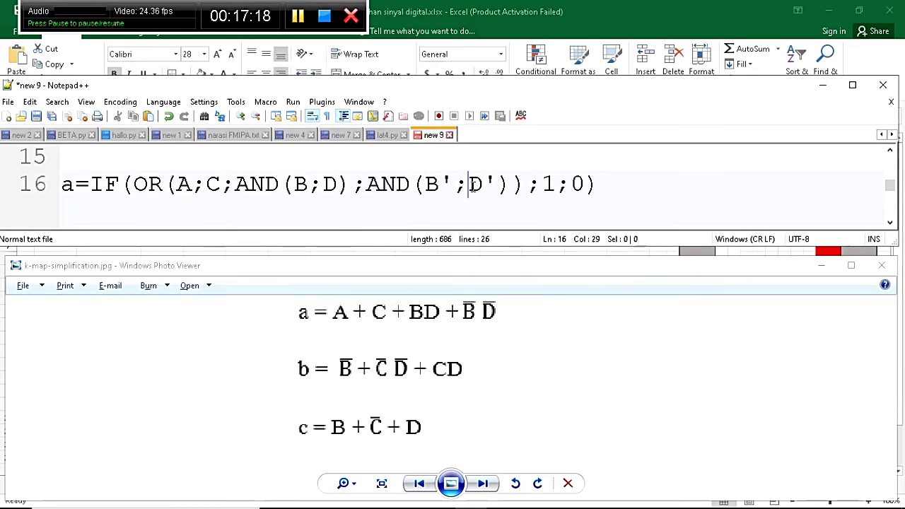
key(shift+Right)
key(shift+Right)
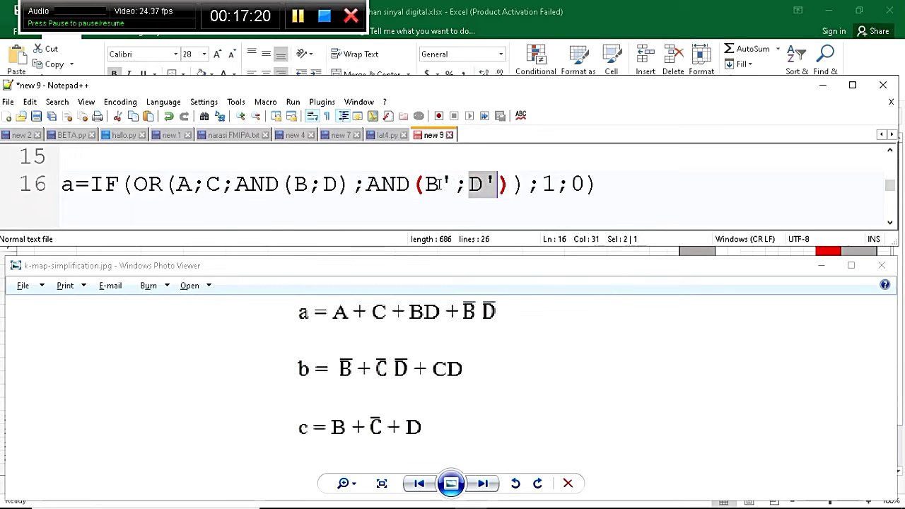
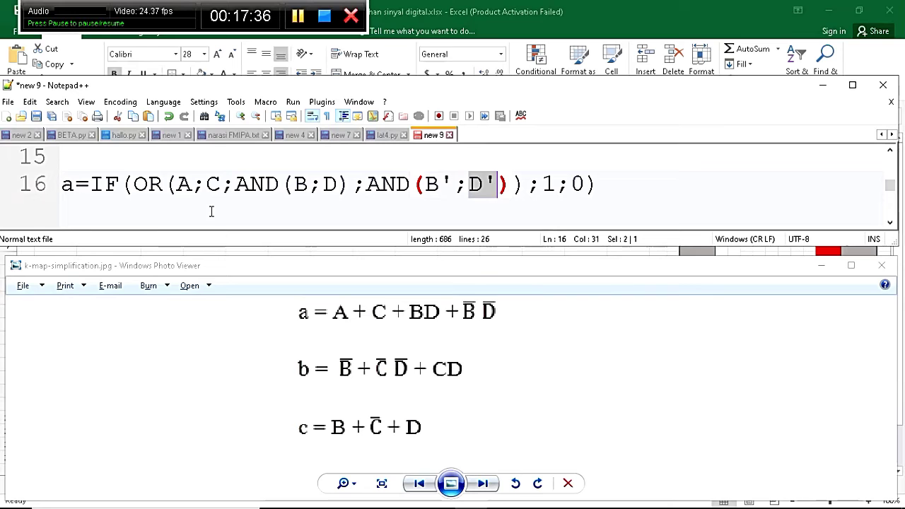
Examine the true value 1 and false value 0 of the IF function in segment a's formula
double_click(546, 186)
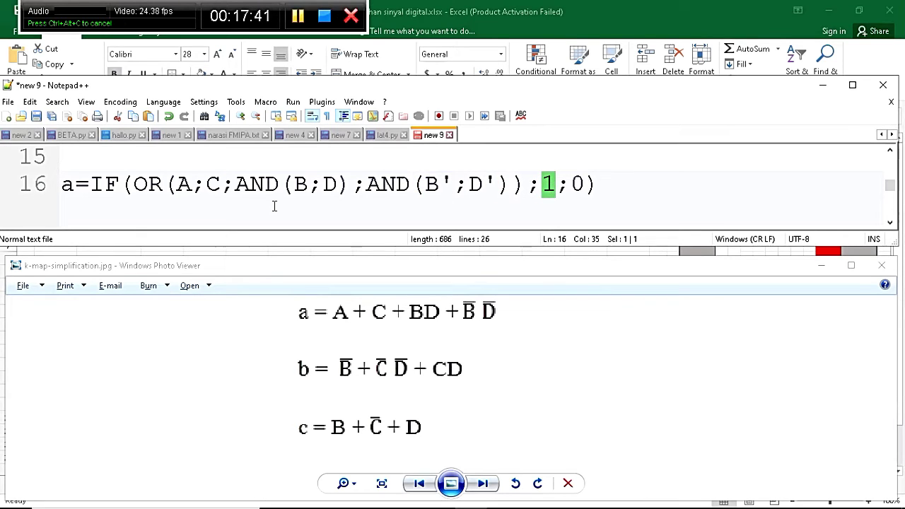
double_click(578, 186)
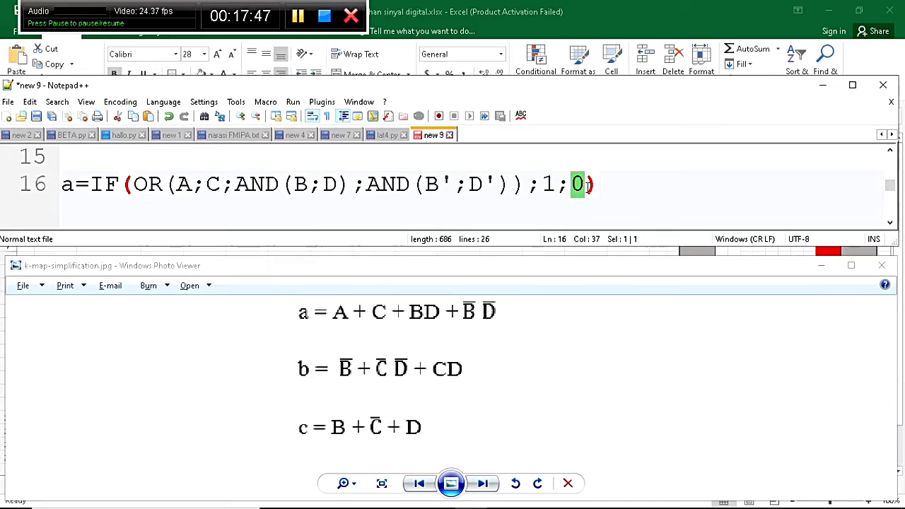
click(618, 187)
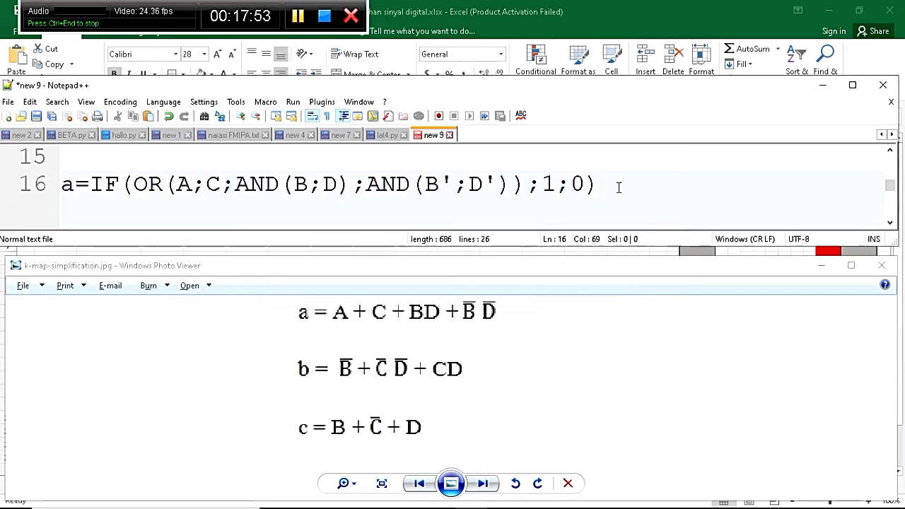
Compare segment b's formula on line 18 term by term with its simplified Boolean equation
key(Down)
key(Down)
key(End)
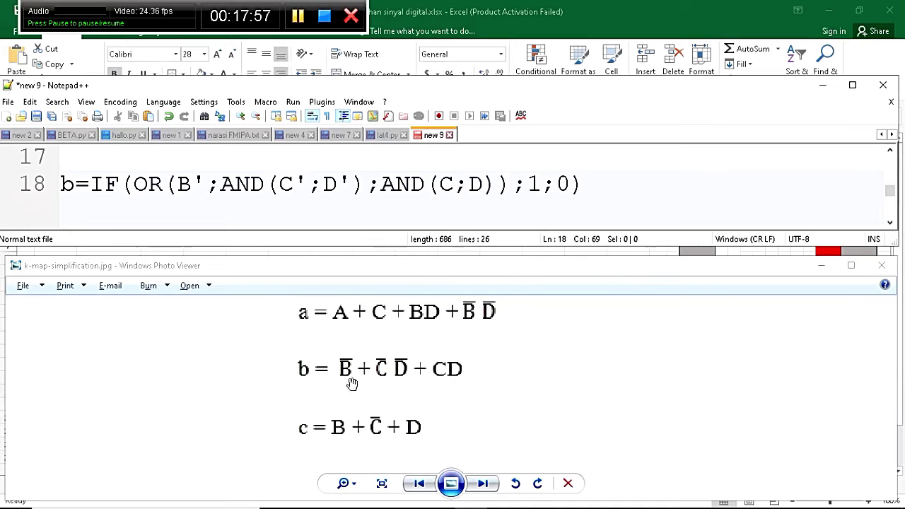
drag(370, 408, 374, 365)
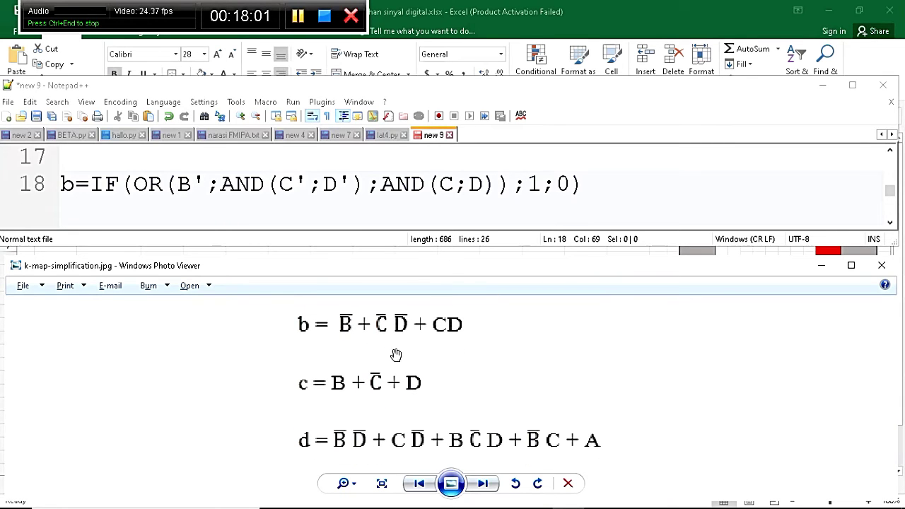
drag(179, 186, 493, 186)
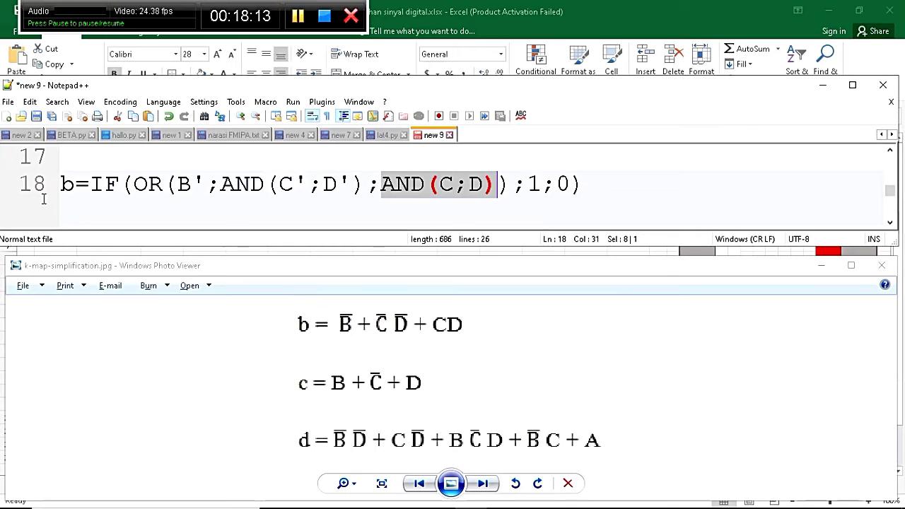
click(601, 195)
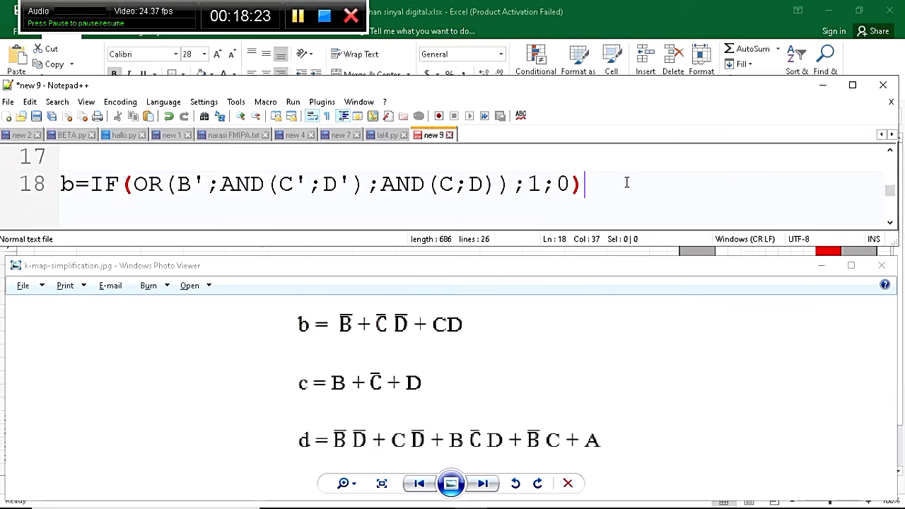
Compare the OR terms B, C' and D of segment c's formula on line 20 with its simplified Boolean equation
key(Down)
key(Down)
key(Down)
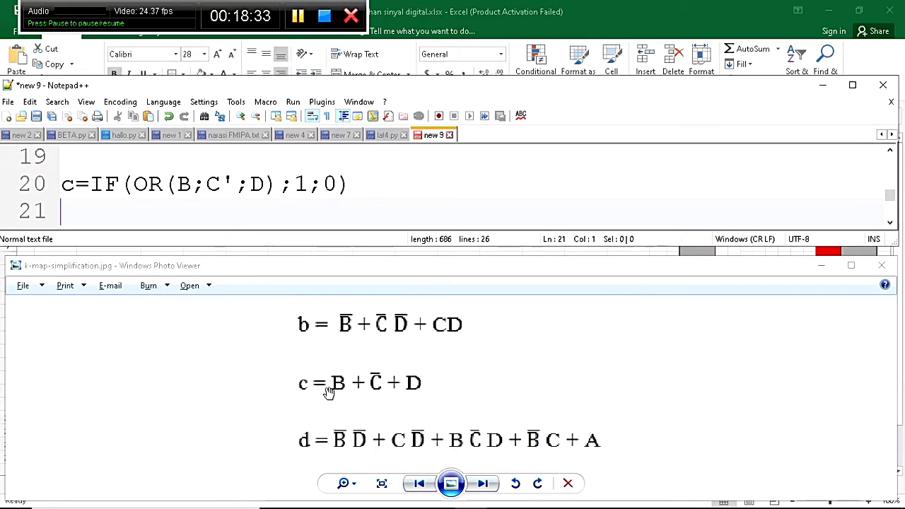
double_click(183, 184)
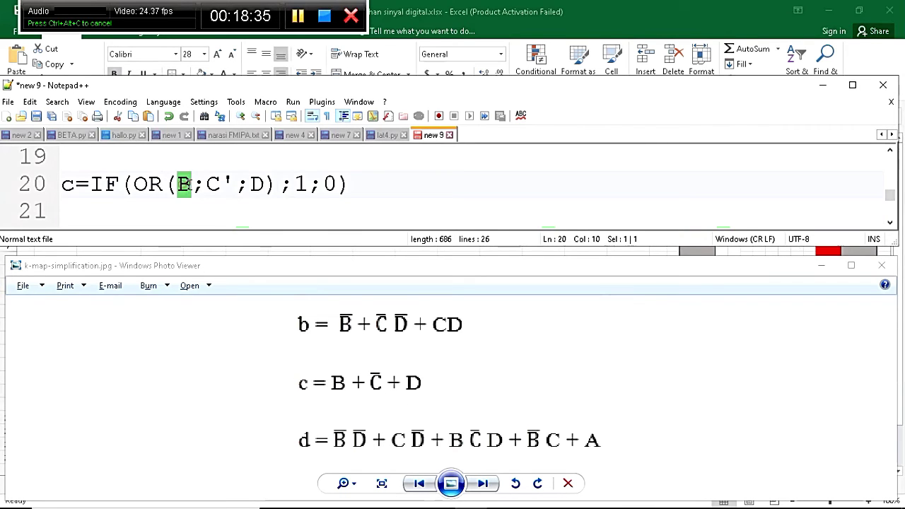
drag(205, 184, 239, 186)
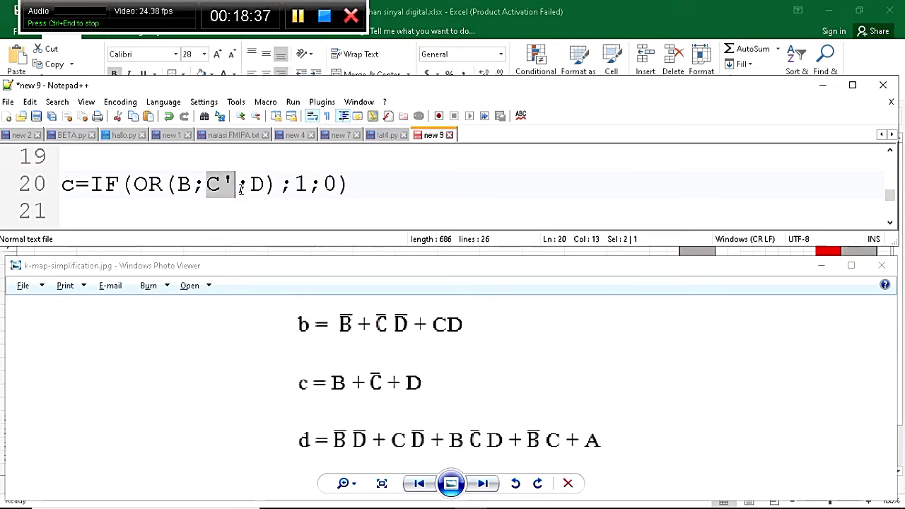
double_click(256, 186)
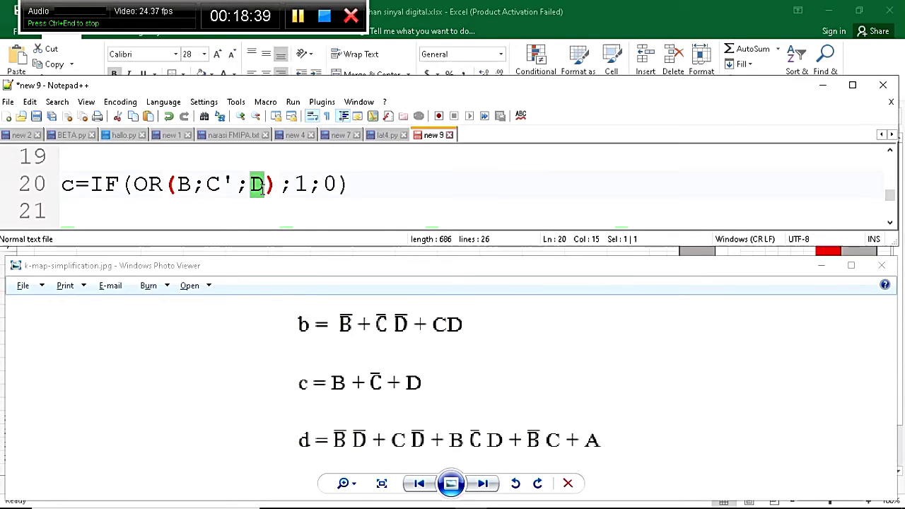
click(381, 189)
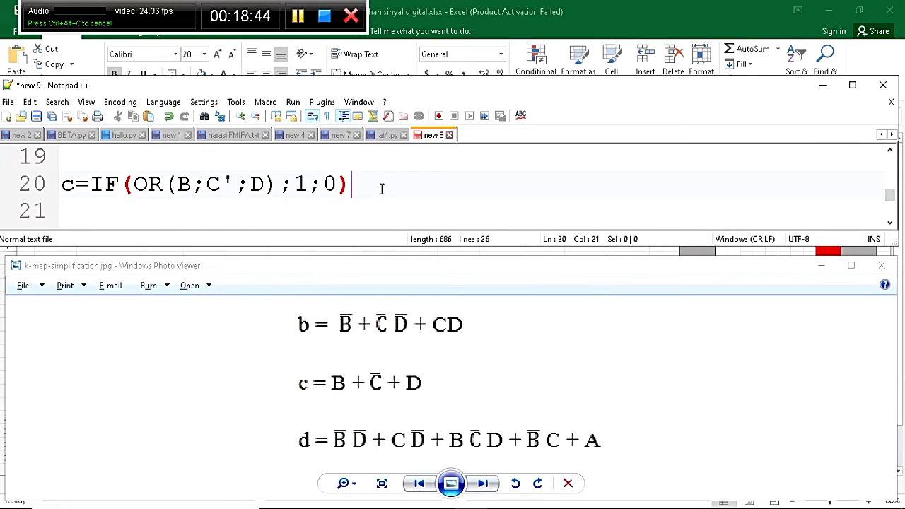
Compare the AND terms and the single A term of segment d's formula on line 22 with its simplified Boolean equation
key(Down)
key(Down)
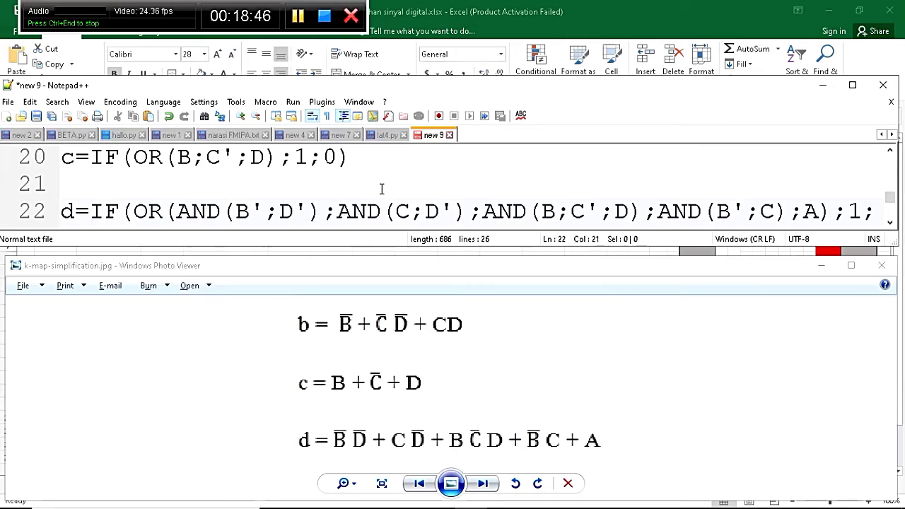
key(End)
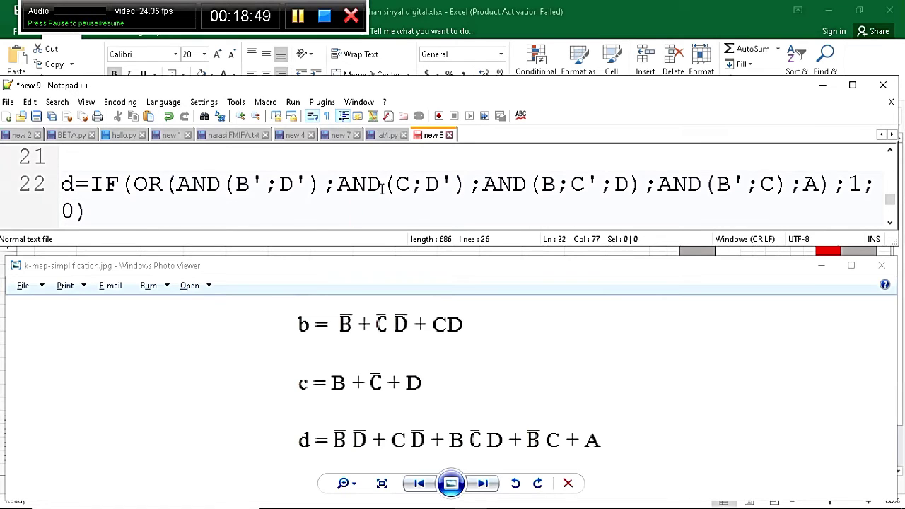
scroll(382, 188, down, 1)
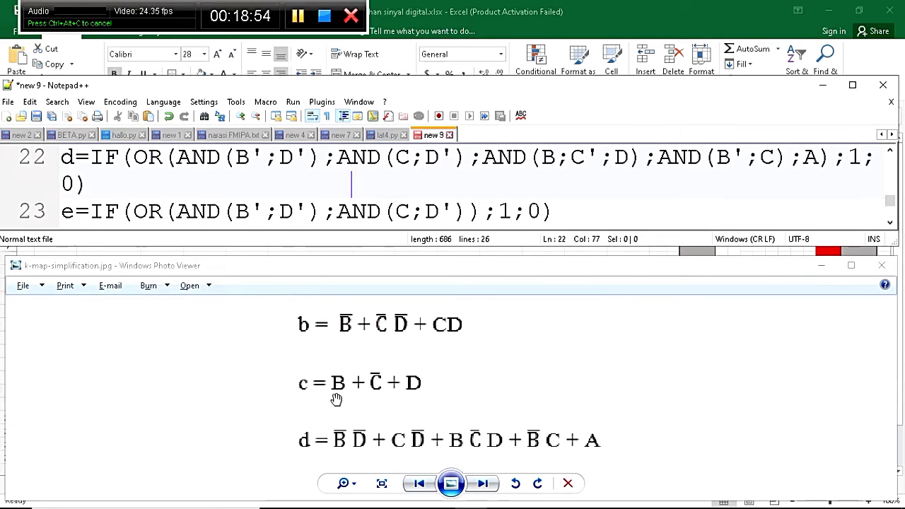
drag(169, 157, 818, 158)
click(338, 158)
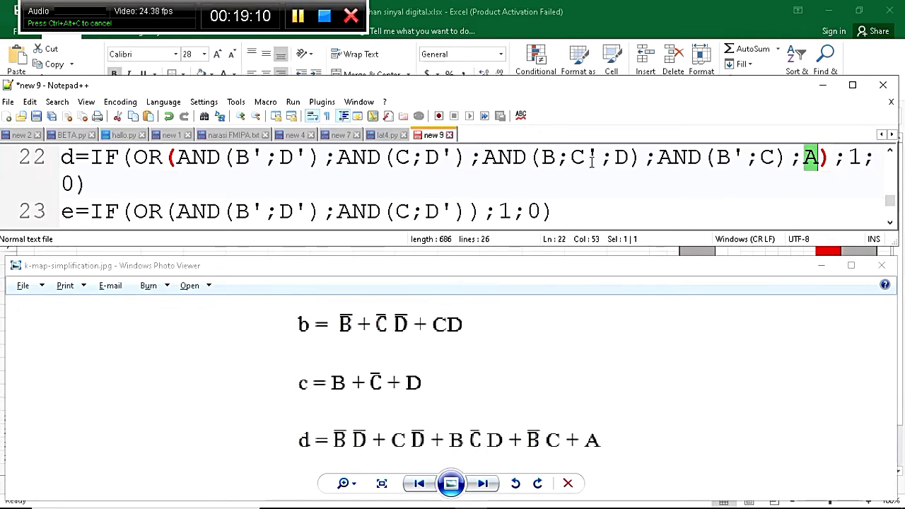
drag(541, 159, 629, 158)
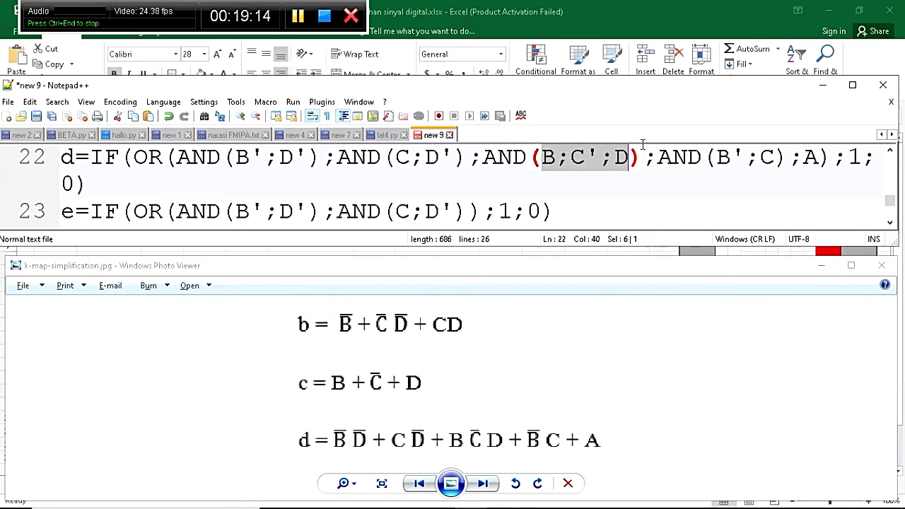
click(828, 164)
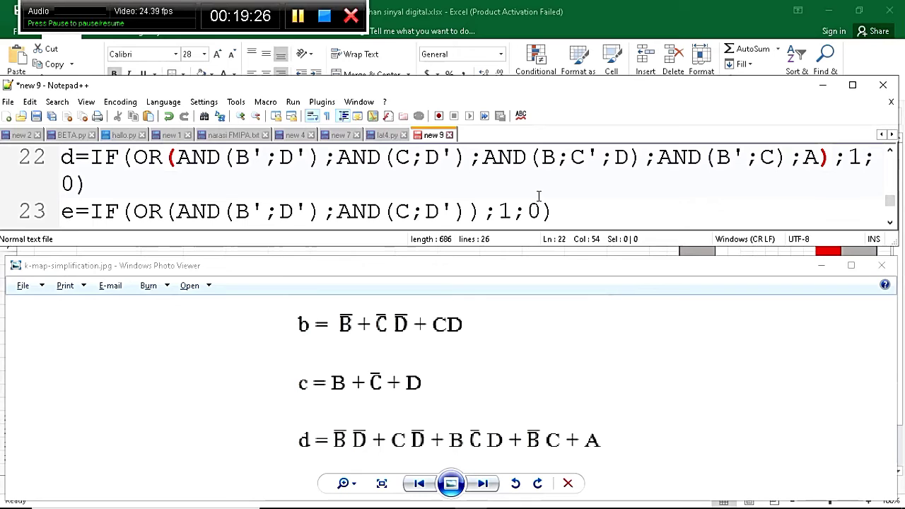
Compare the two AND terms of segment e's formula on line 23 with its equation in the K-map simplification image
click(889, 223)
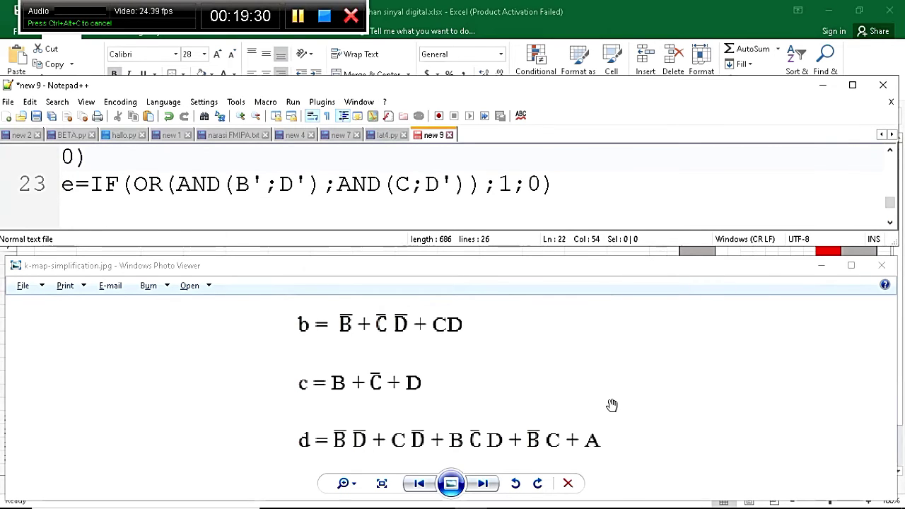
drag(496, 424, 499, 293)
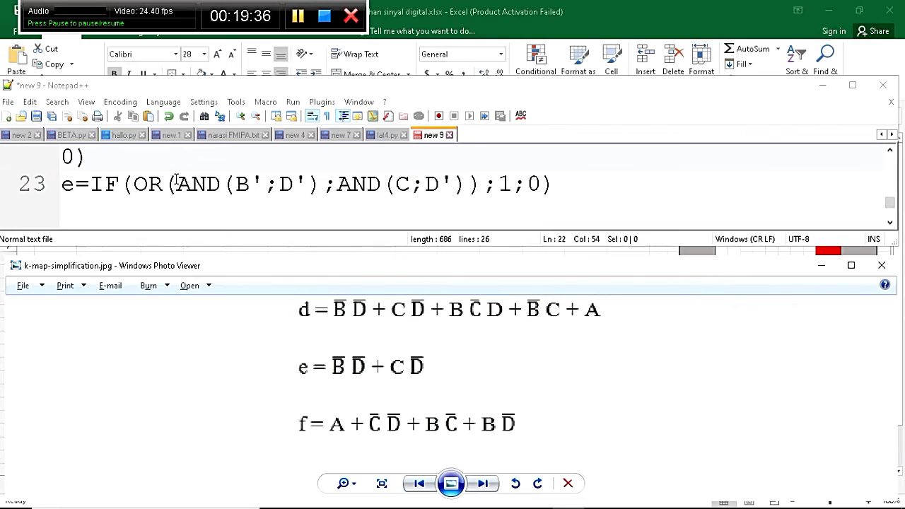
drag(177, 182, 471, 198)
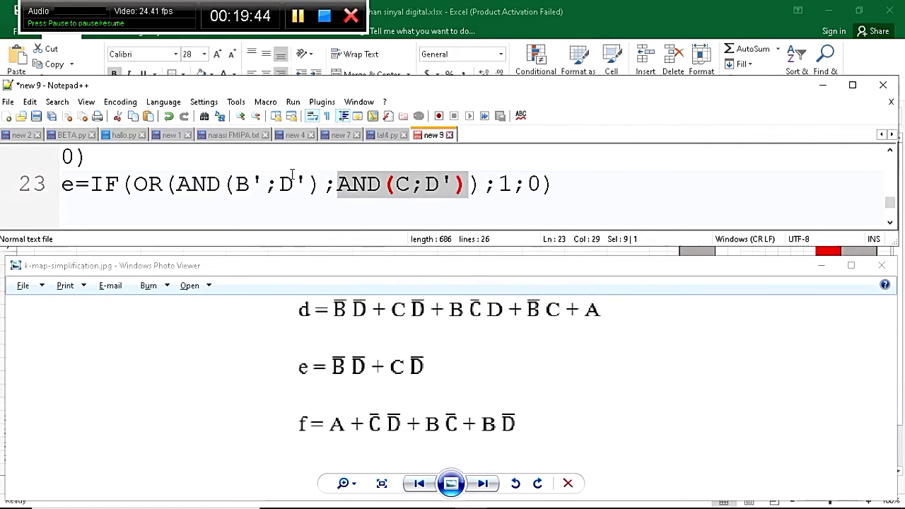
click(681, 198)
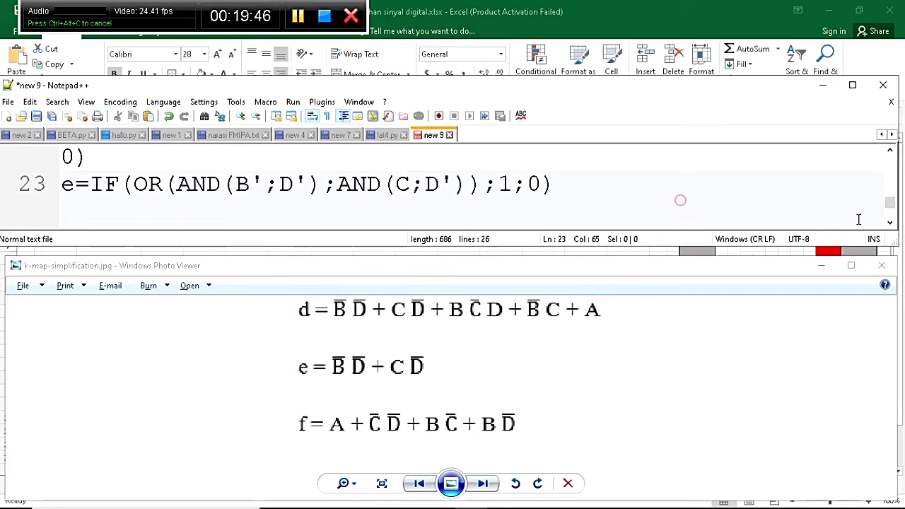
Check segment f's formula on line 25 term by term against its simplified equation, and minimize the formula notes to reveal the workbook
click(890, 223)
click(890, 223)
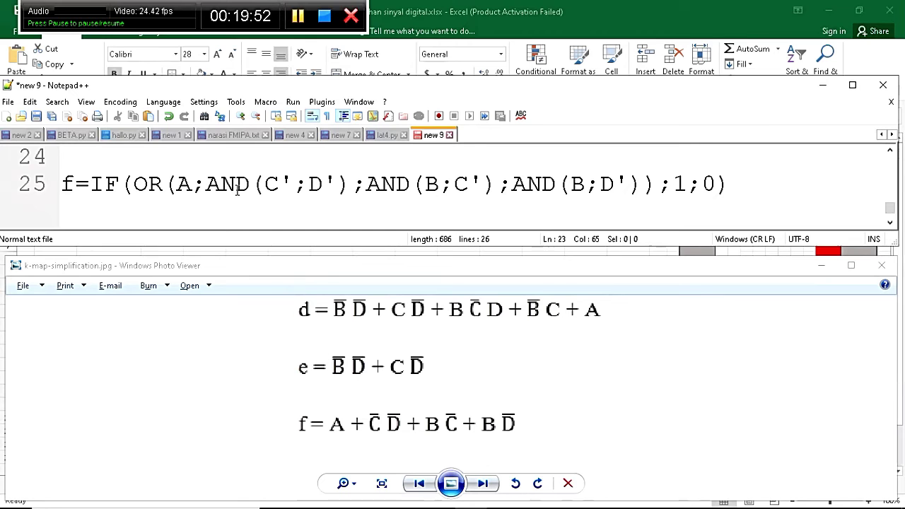
drag(208, 184, 638, 199)
click(764, 194)
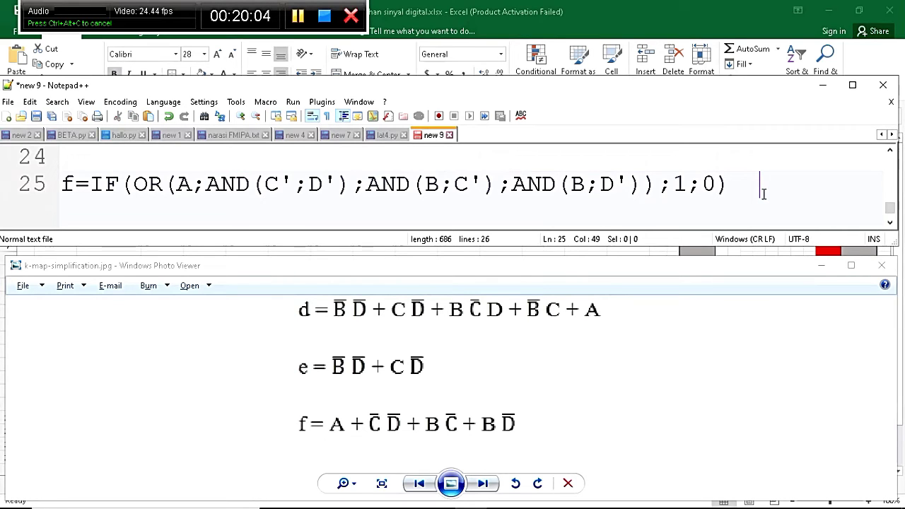
click(826, 86)
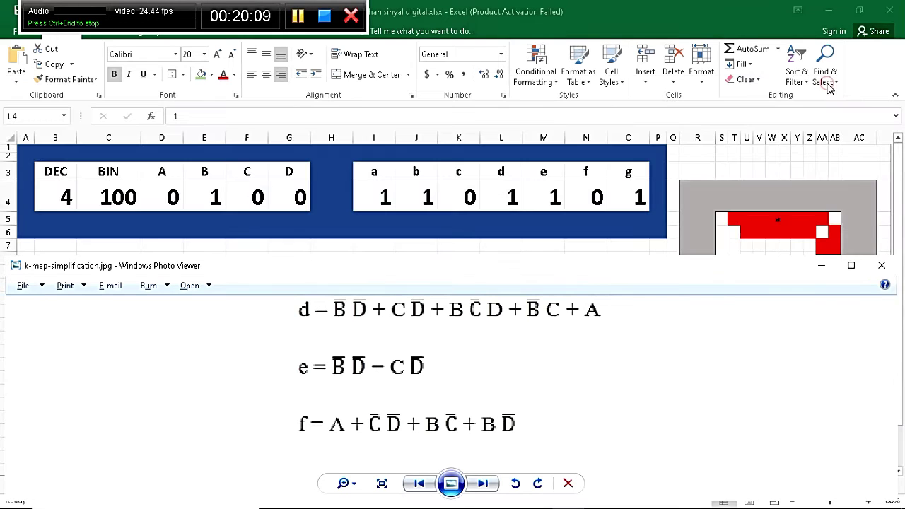
Put away the K-map picture and move to cell D25, in the empty row just below the seven-segment display
click(821, 267)
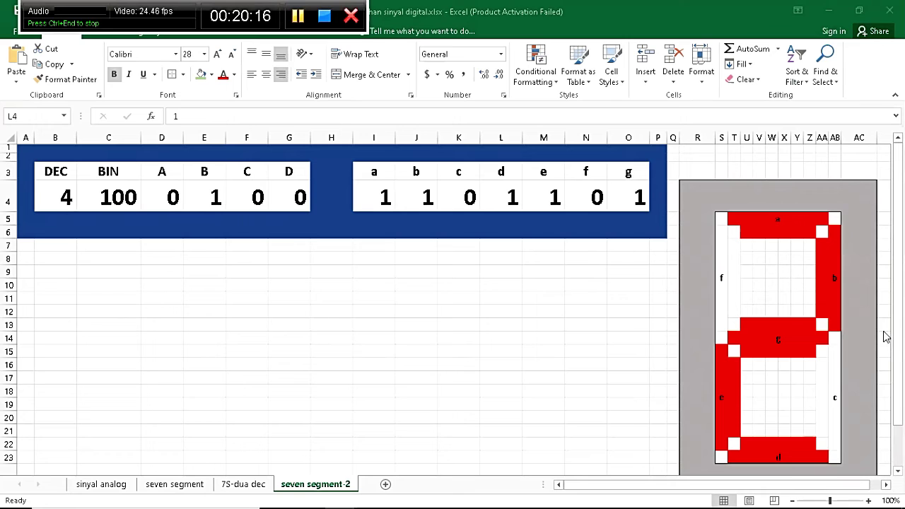
drag(898, 374, 899, 453)
click(899, 472)
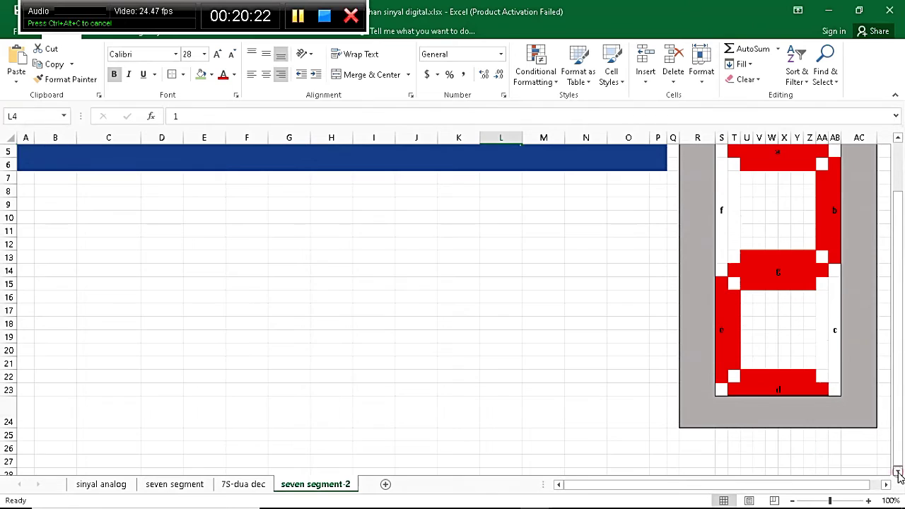
click(593, 436)
key(Left)
key(Left)
key(Left)
key(Left)
key(Left)
key(Left)
key(Left)
key(Left)
key(Left)
key(Left)
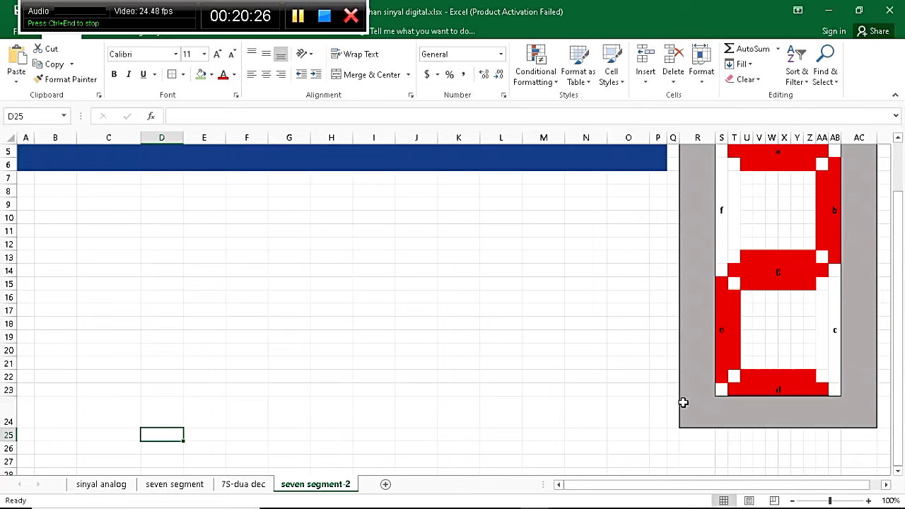
drag(896, 363, 898, 407)
text(No)
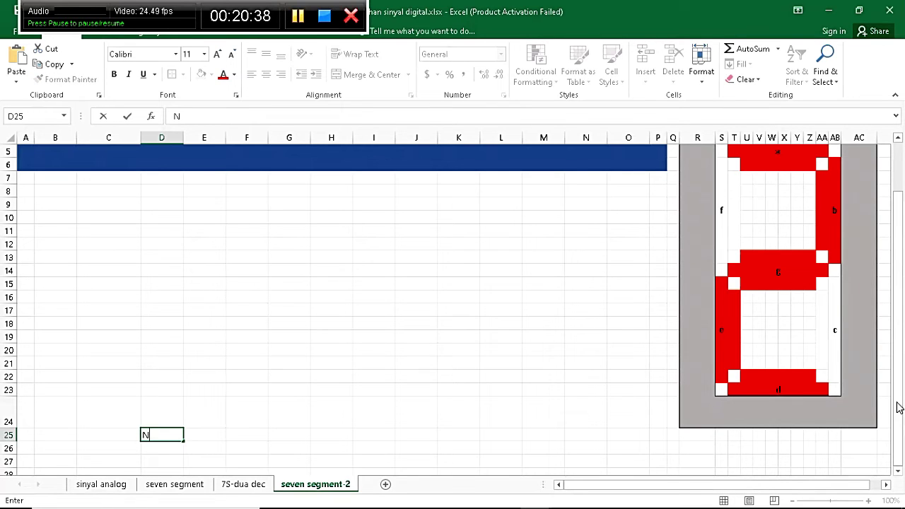
Review the Boolean equations for segments a to g in the k-map-simplification.jpg picture, then return to the worksheet
mouse_move(903, 507)
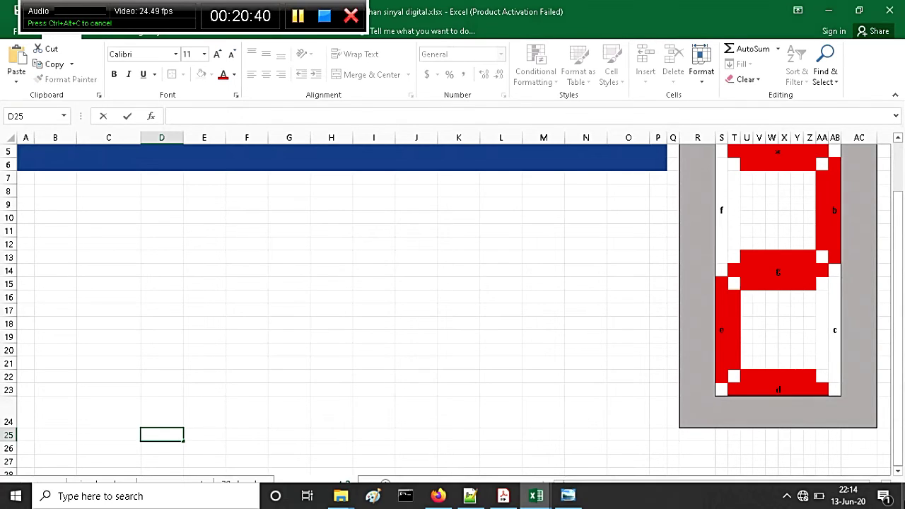
click(569, 497)
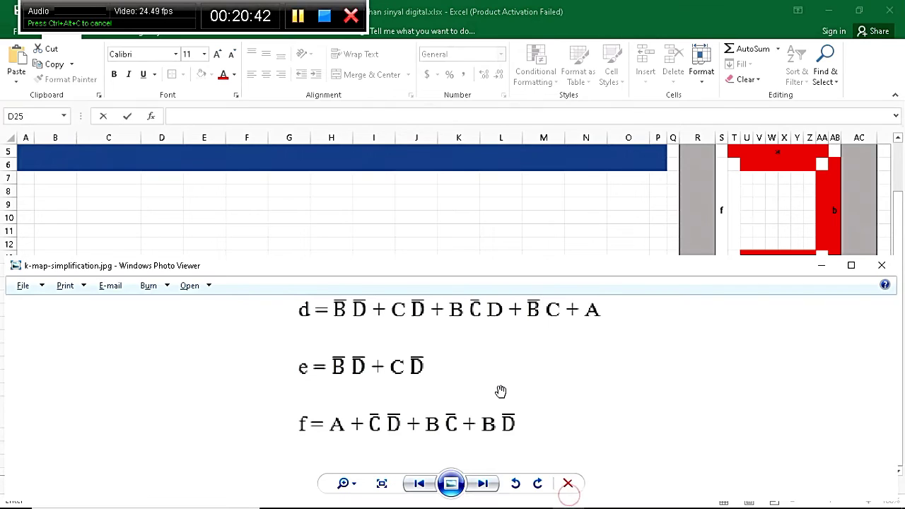
scroll(501, 391, up, 3)
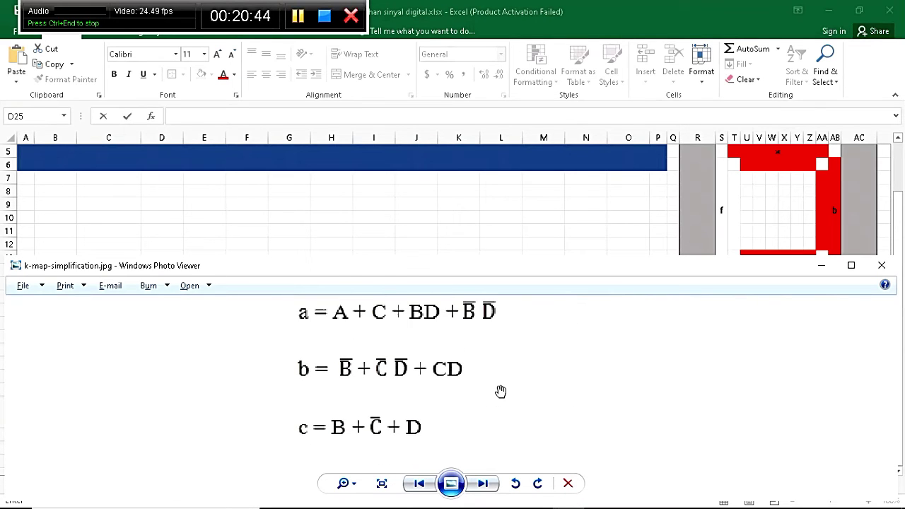
scroll(501, 391, down, 5)
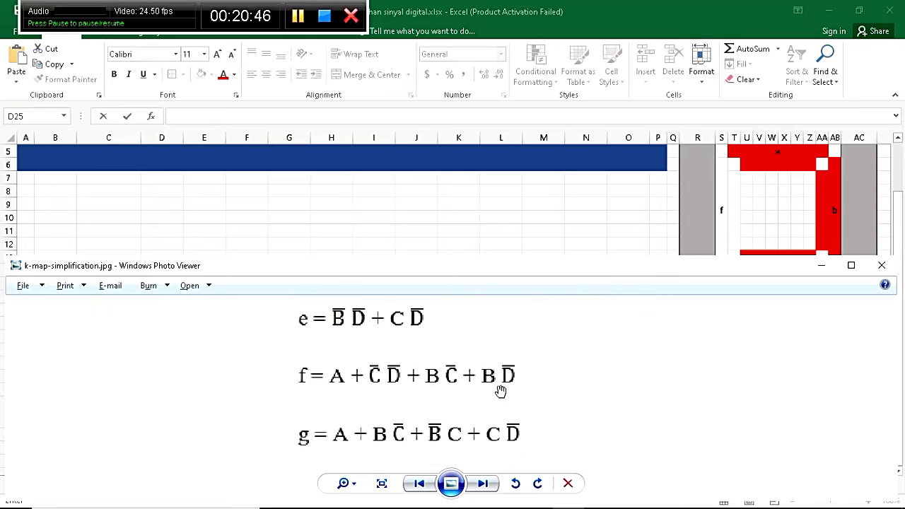
key(alt+F4)
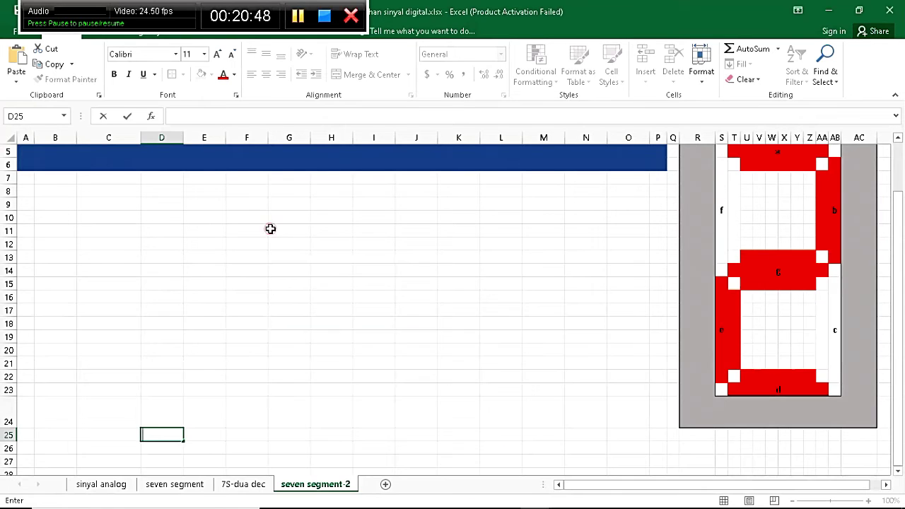
Enter the headers NOT B, NOT C and NOT D in cells E25, F25 and G25
mouse_move(898, 296)
mouse_down()
mouse_move(896, 287)
mouse_move(898, 295)
mouse_up()
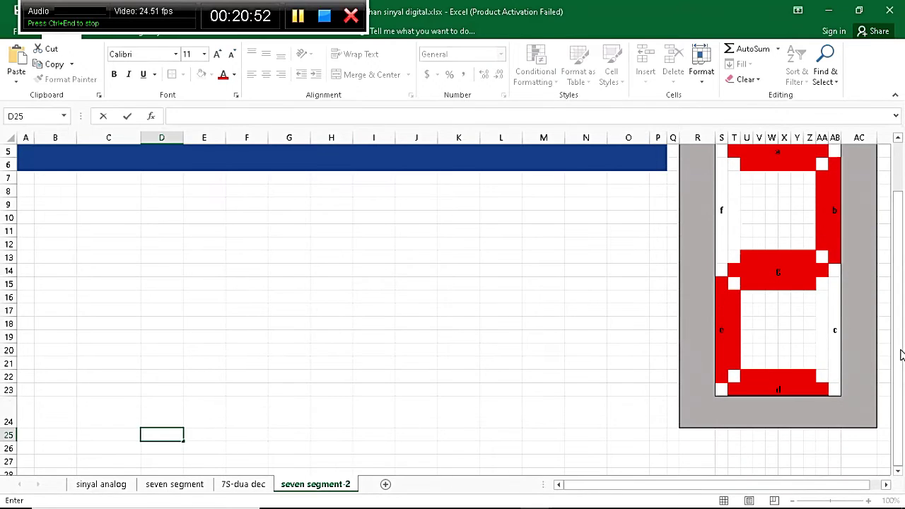
key(Tab)
text(NO)
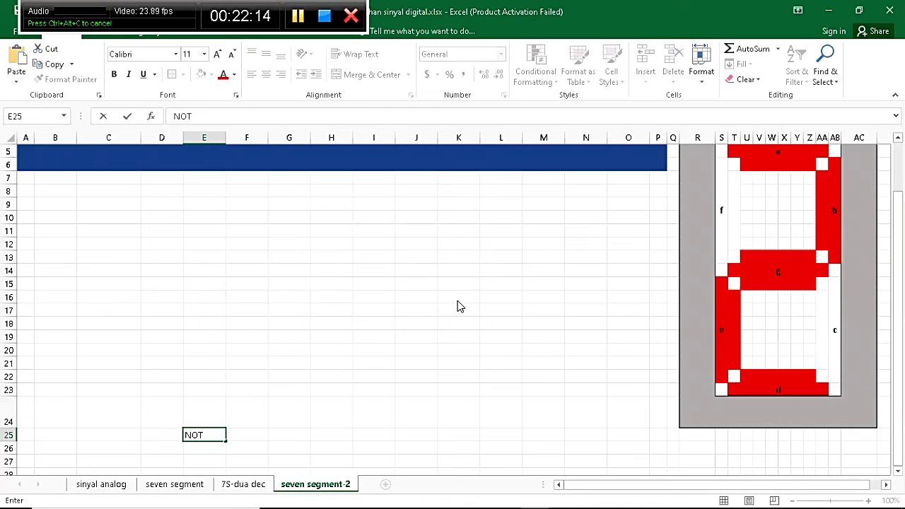
key(Tab)
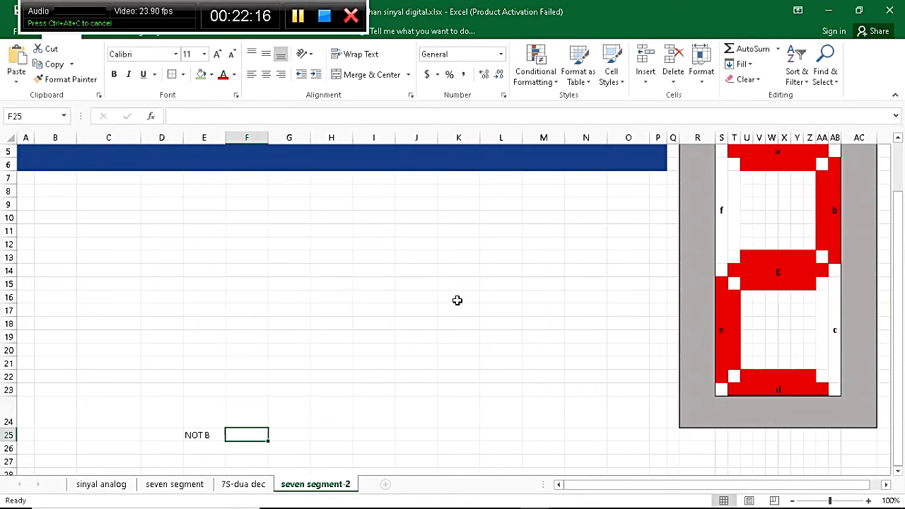
text(NOT C)
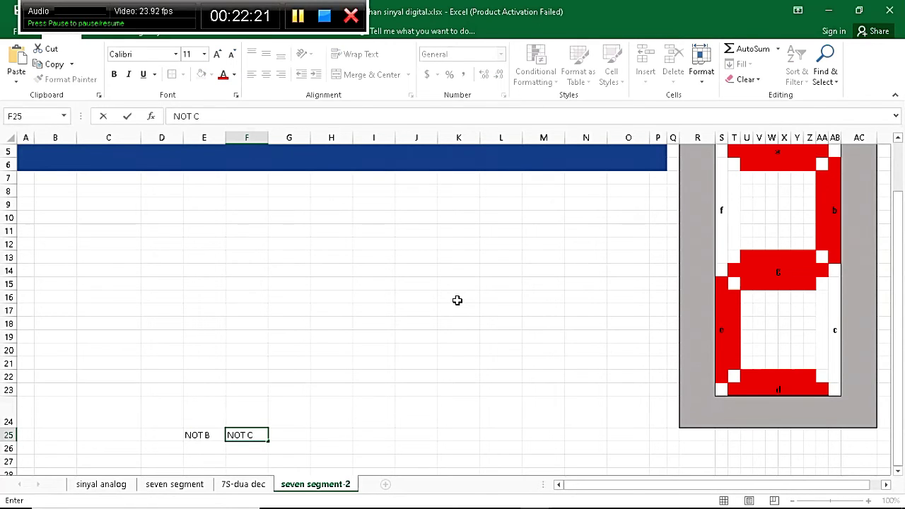
key(Tab)
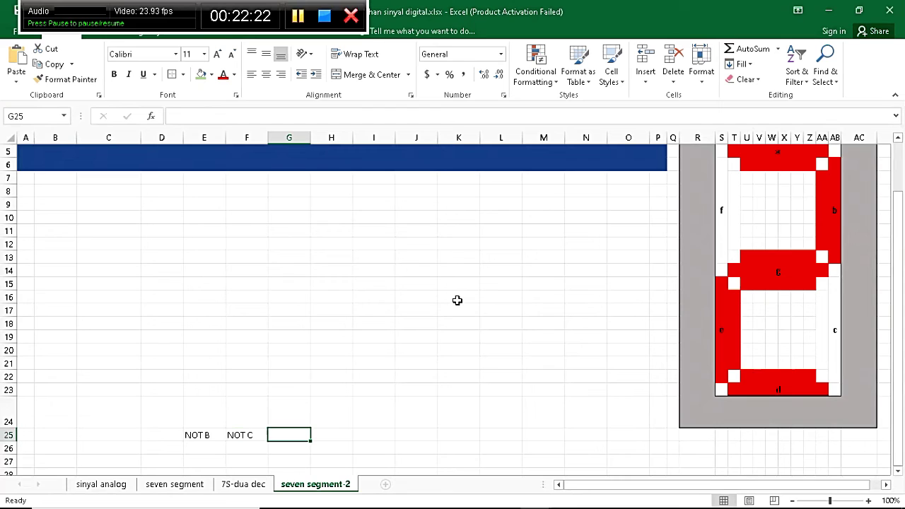
text(NOT D)
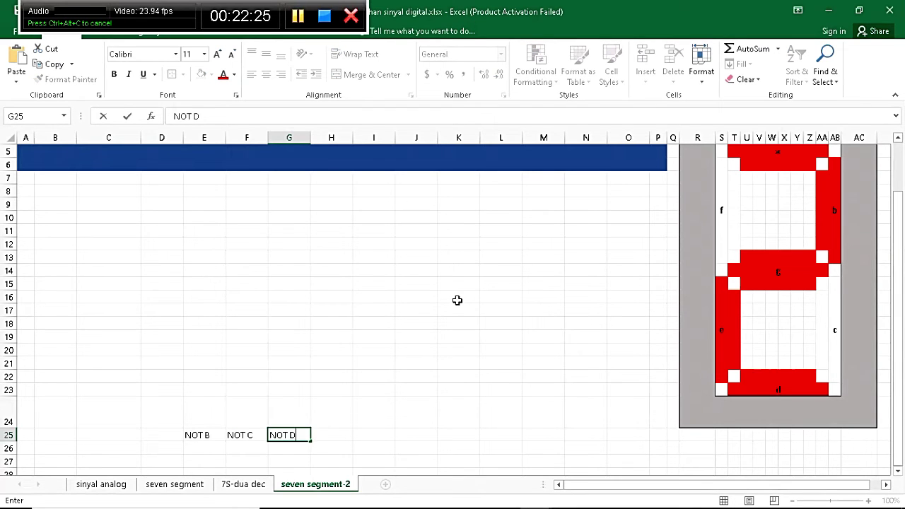
key(Return)
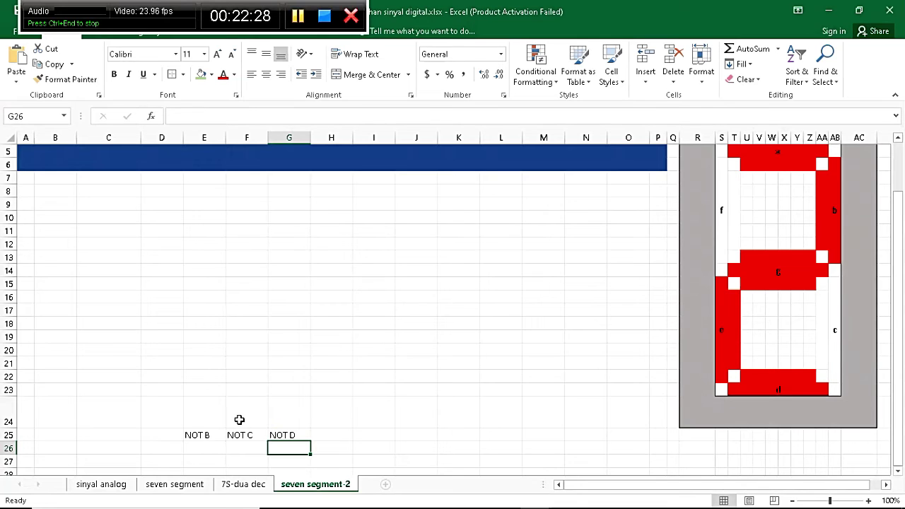
With E26 selected as the target cell, switch to Notepad++ and copy the NOT B formula =IF(NOT(B);1;0) from the notes
click(210, 450)
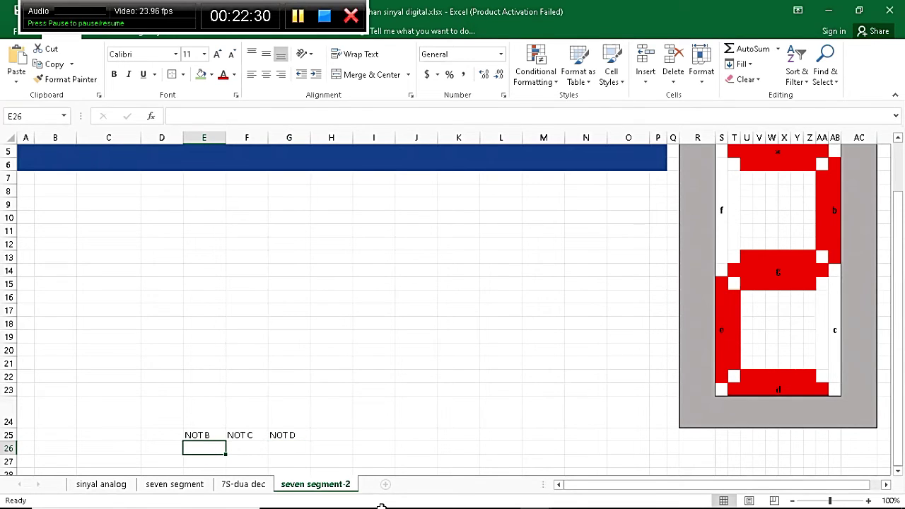
click(470, 496)
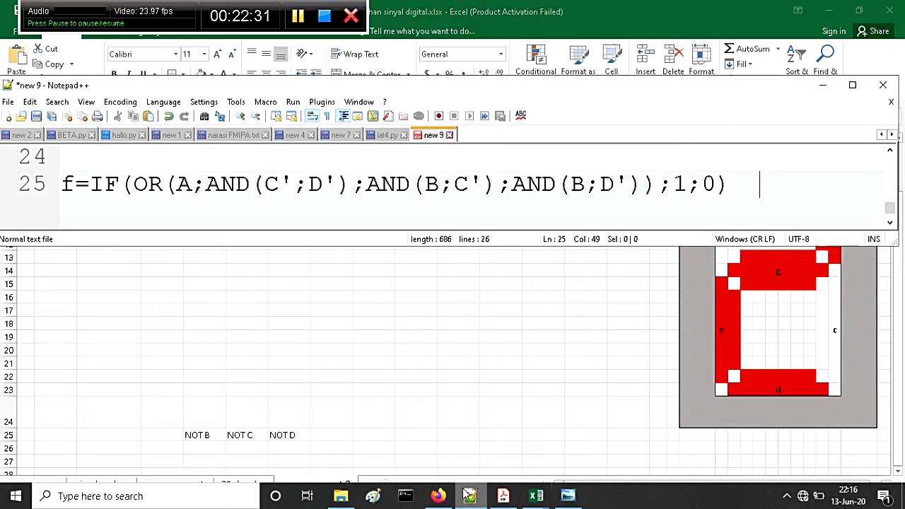
scroll(375, 164, up, 8)
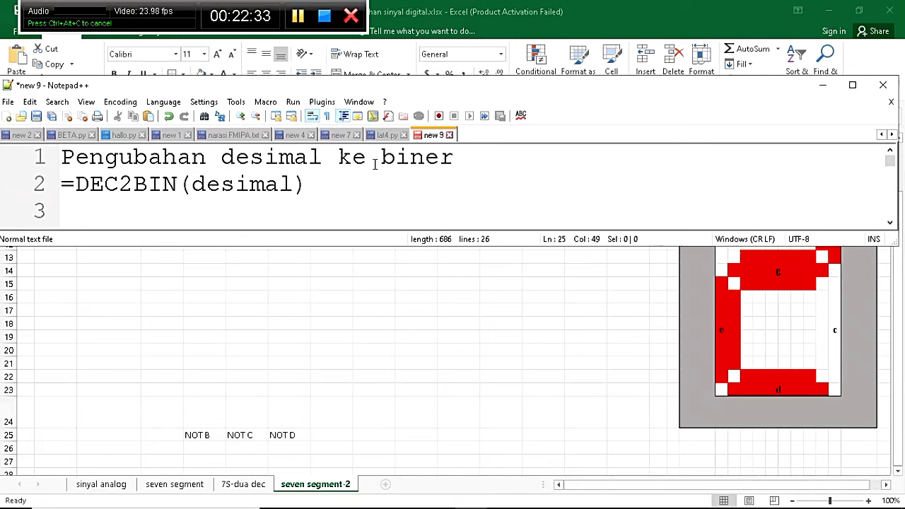
scroll(375, 164, down, 1)
click(375, 164)
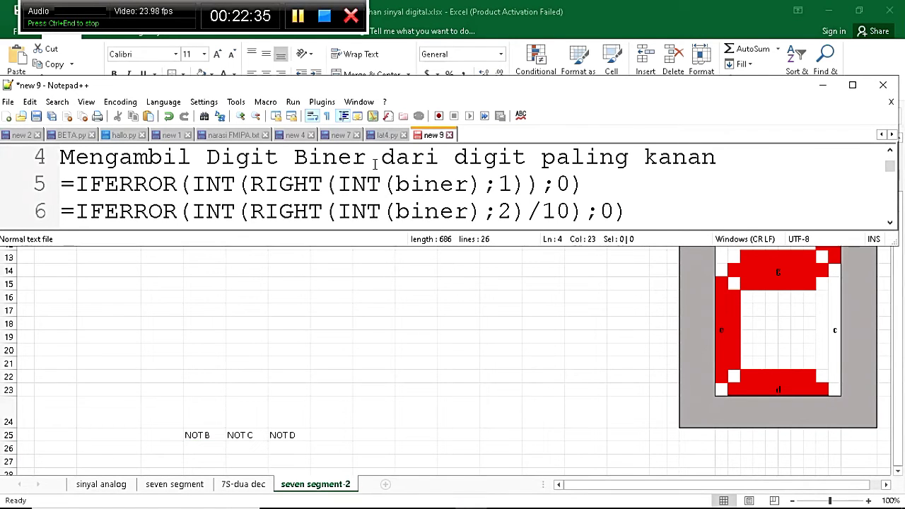
key(Down)
key(Down)
key(Down)
key(Down)
key(Down)
key(Down)
key(Down)
key(Down)
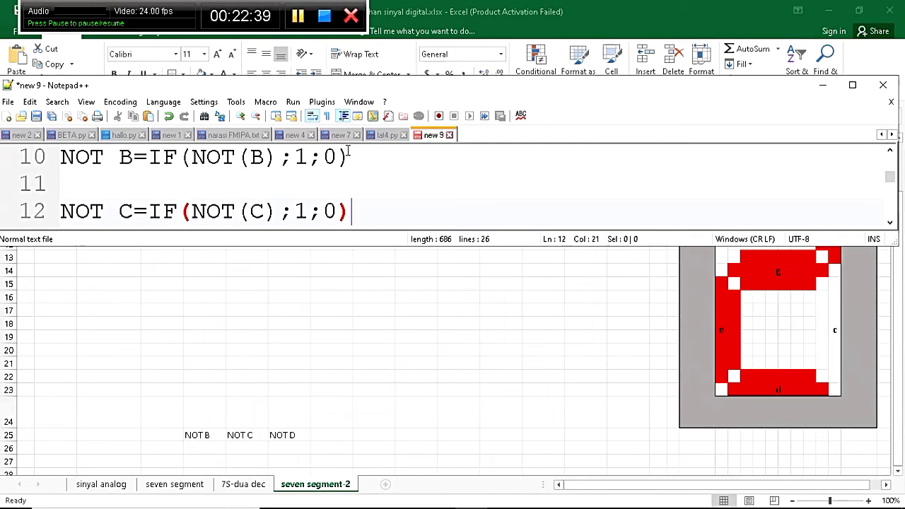
drag(348, 156, 133, 156)
key(ctrl+c)
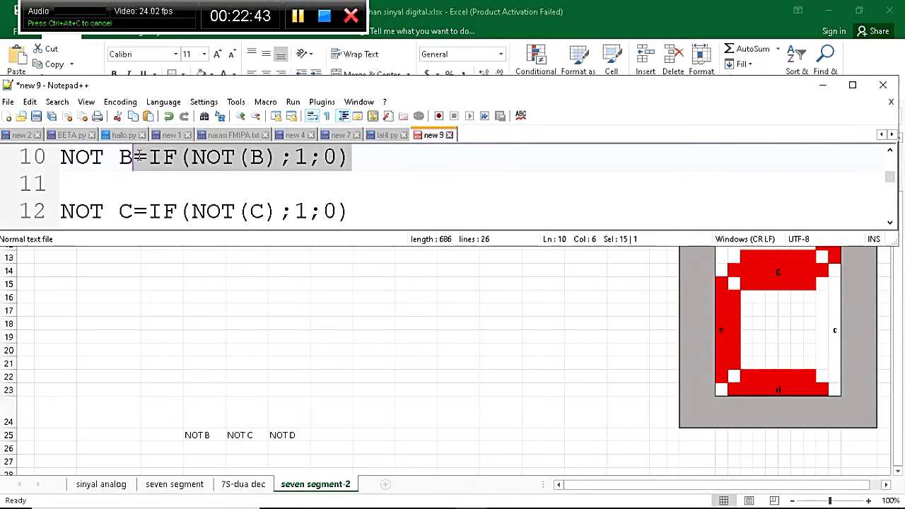
Paste the formula into E26 under NOT B and replace its B argument with cell E4, giving =IF(NOT(E4);1;0)
click(235, 287)
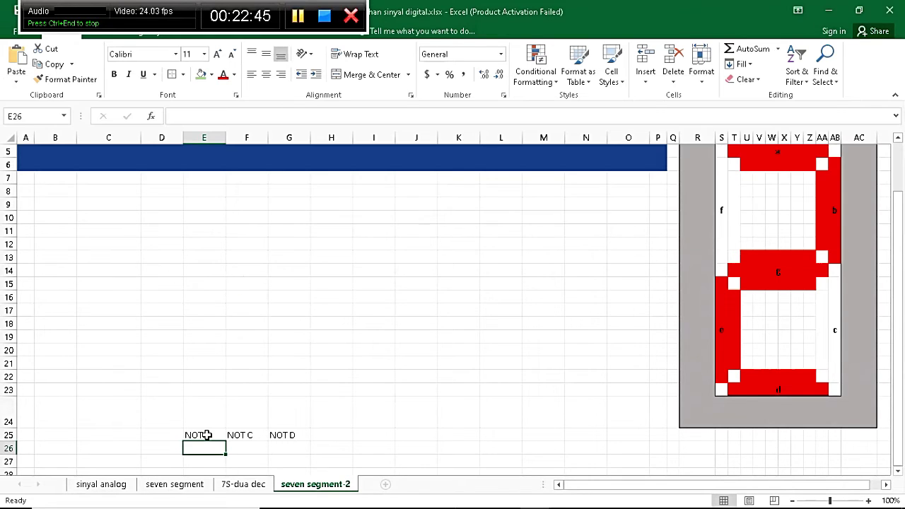
key(ctrl+v)
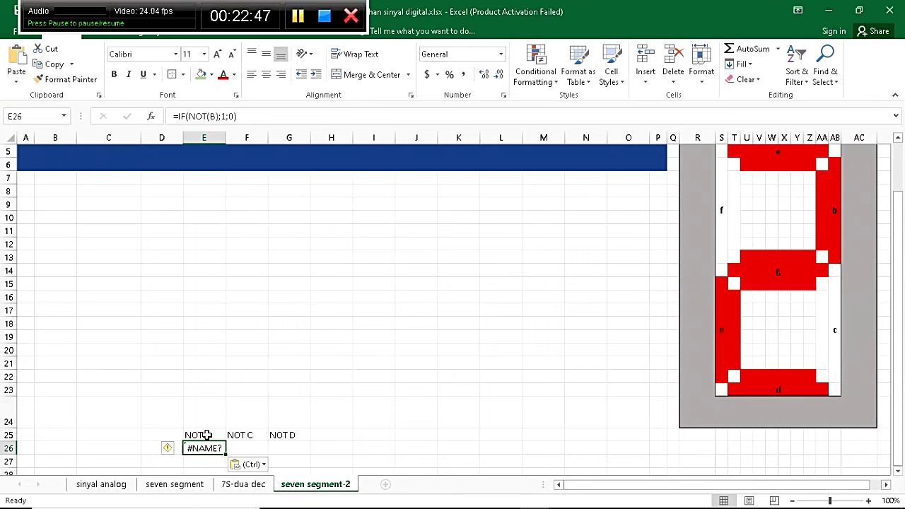
click(214, 116)
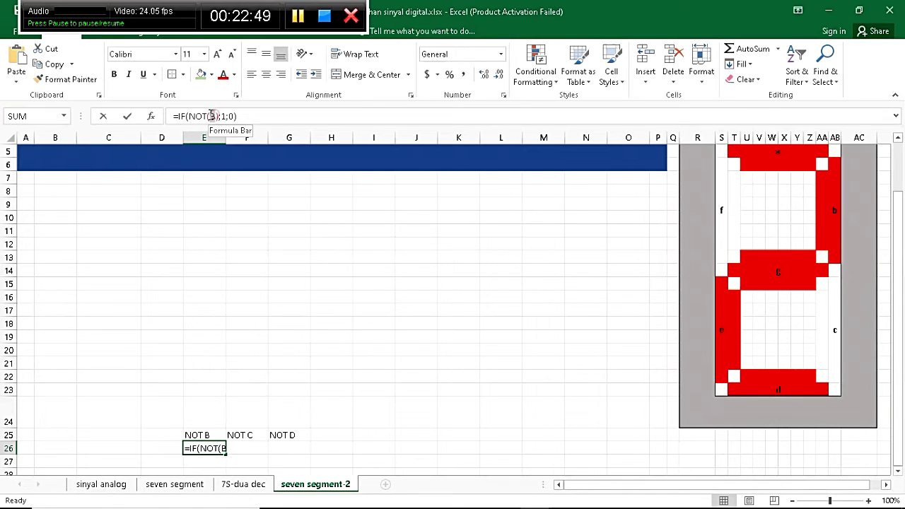
scroll(245, 352, up, 2)
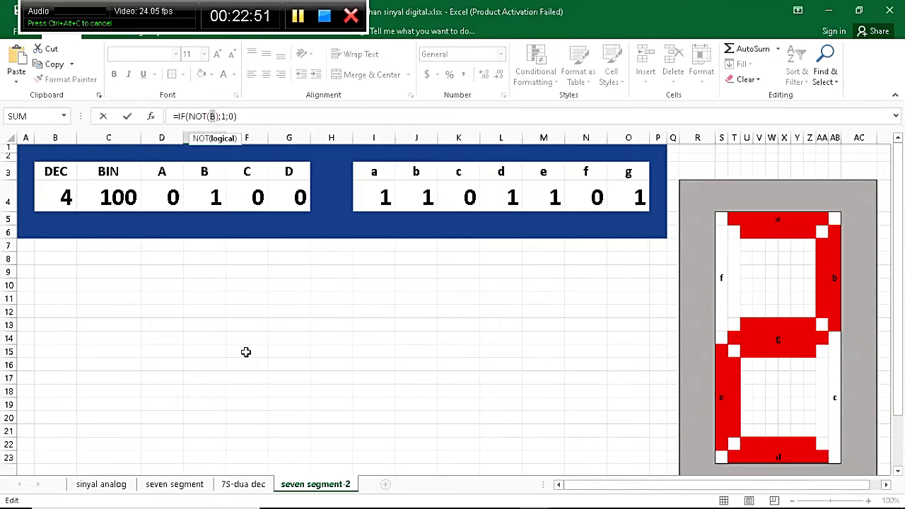
click(214, 198)
key(Return)
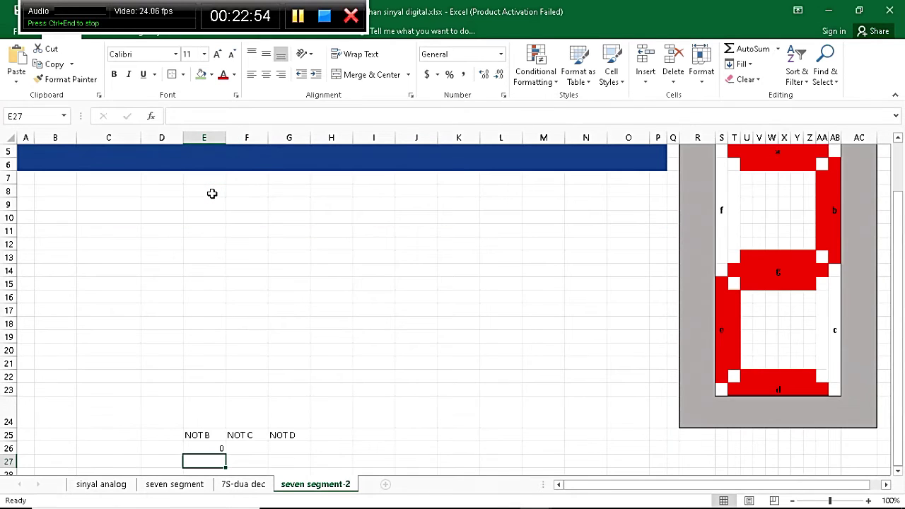
Fill the NOT formula from E26 across to G26 and compare the results with inputs B, C and D in row 4
click(213, 446)
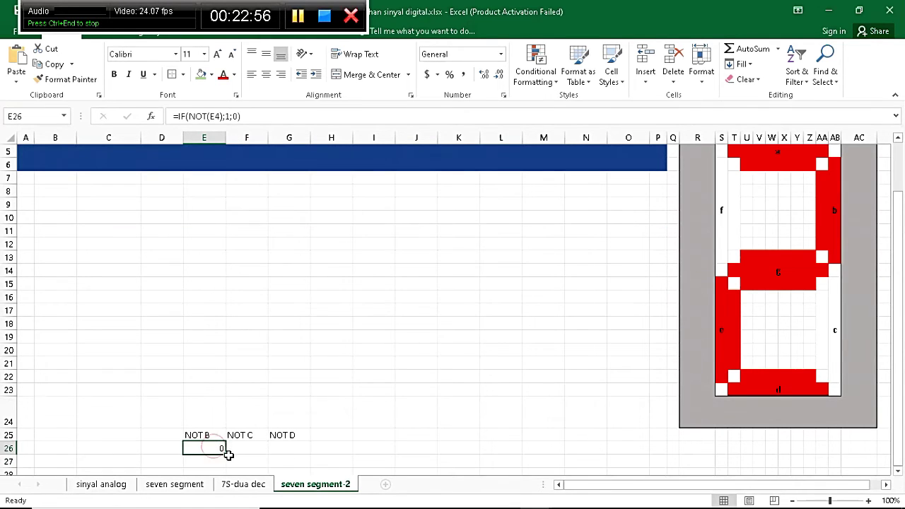
drag(226, 455, 303, 451)
scroll(239, 371, up, 2)
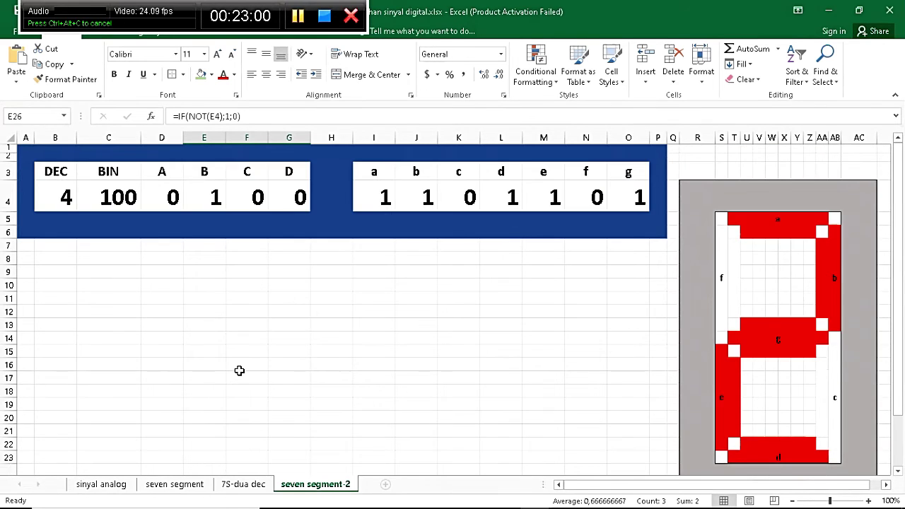
scroll(239, 371, down, 15)
scroll(239, 370, up, 15)
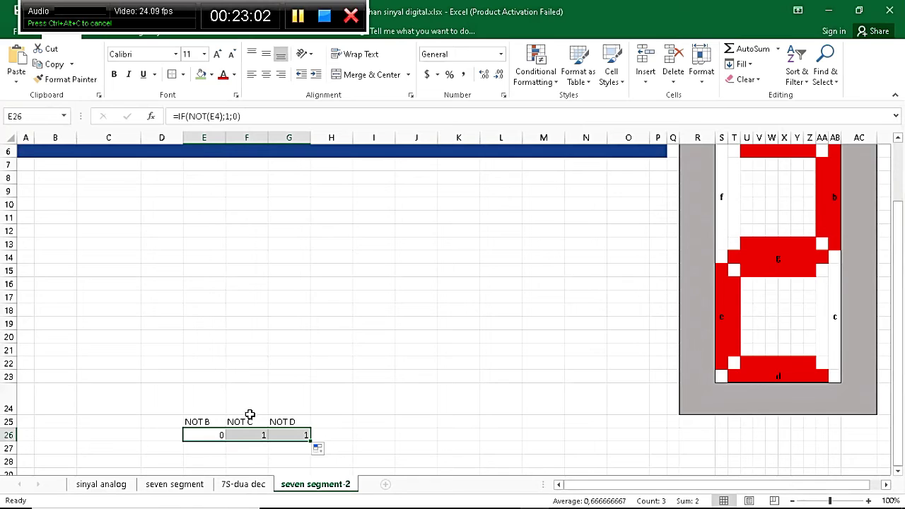
scroll(262, 446, up, 2)
scroll(263, 446, down, 12)
scroll(264, 447, up, 3)
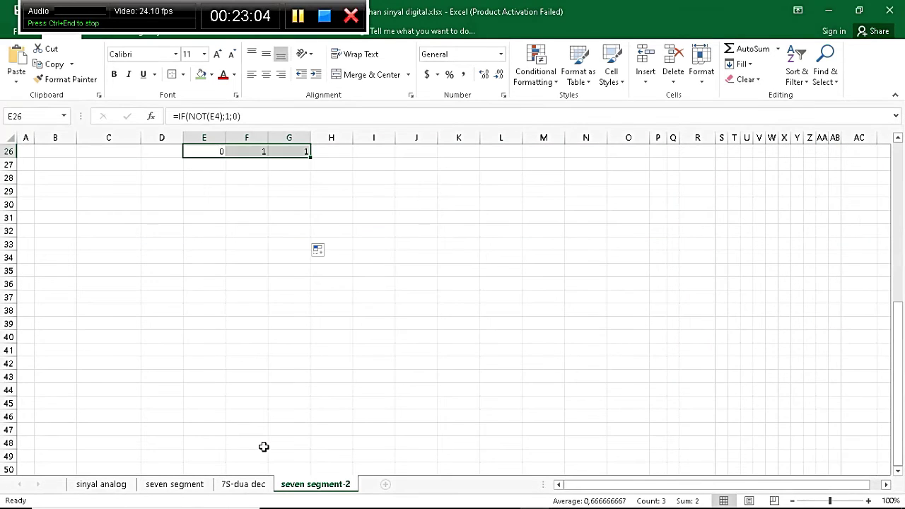
Center the contents of the NOT table in E25:G26 and apply borders to all its cells
scroll(263, 446, up, 7)
click(212, 422)
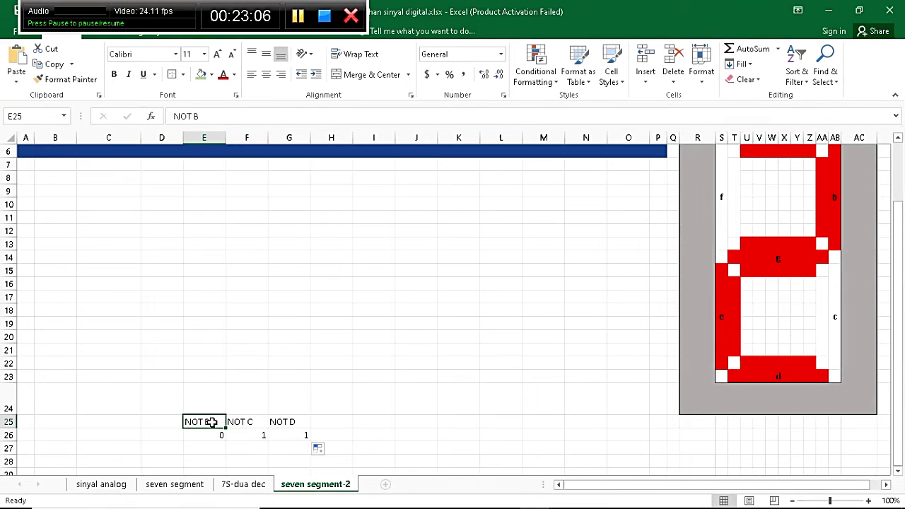
drag(212, 422, 282, 437)
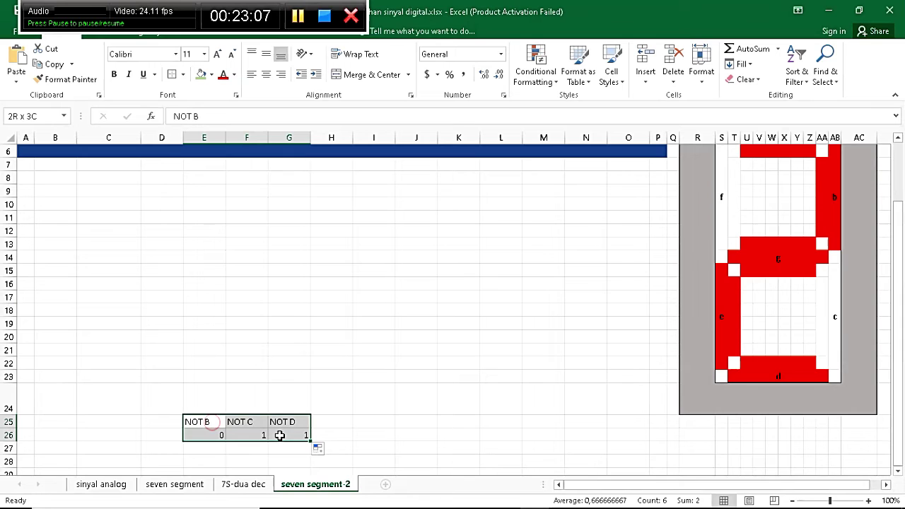
click(266, 76)
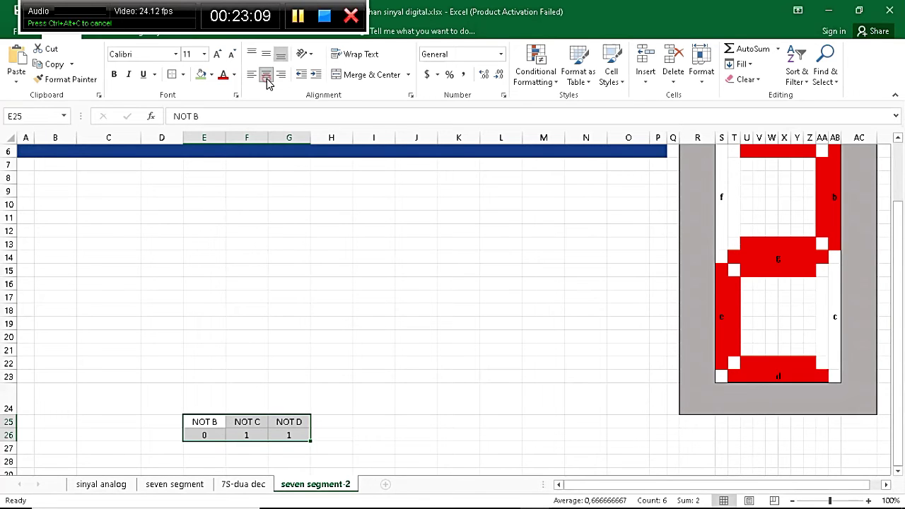
click(182, 77)
click(189, 191)
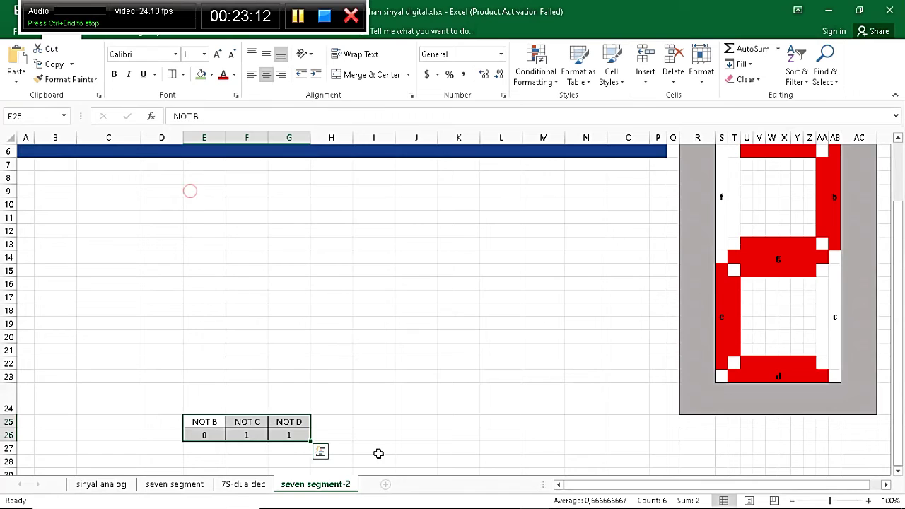
Enter the segment headers a, b, c, d, e, f and g across cells I25 to O25, beside the NOT table
click(381, 434)
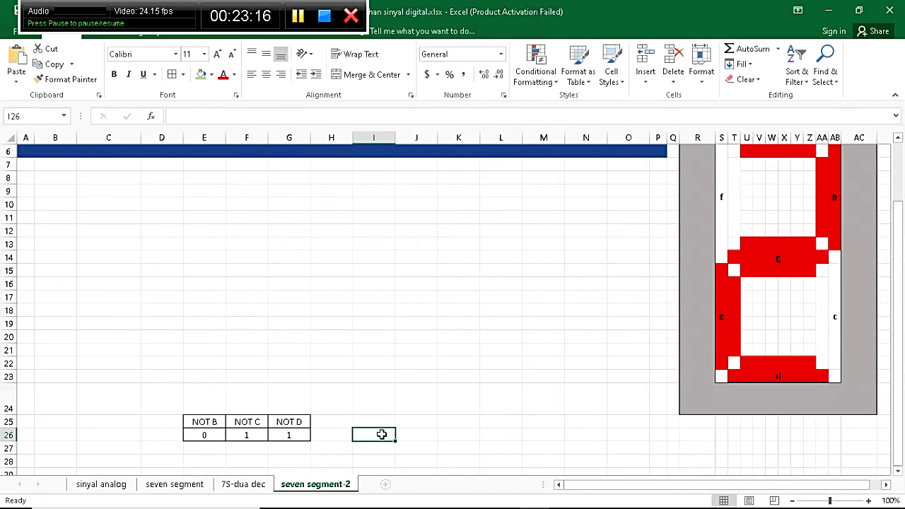
scroll(381, 434, up, 2)
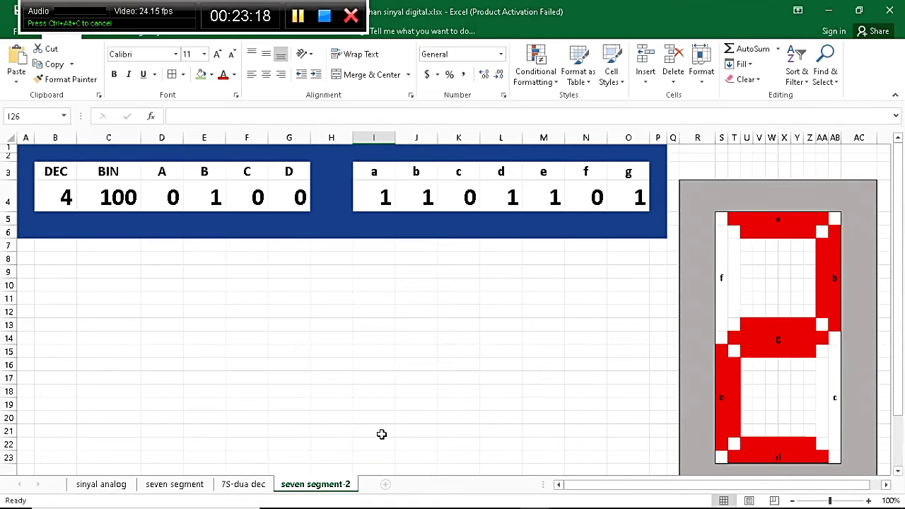
scroll(381, 434, down, 8)
scroll(381, 434, up, 5)
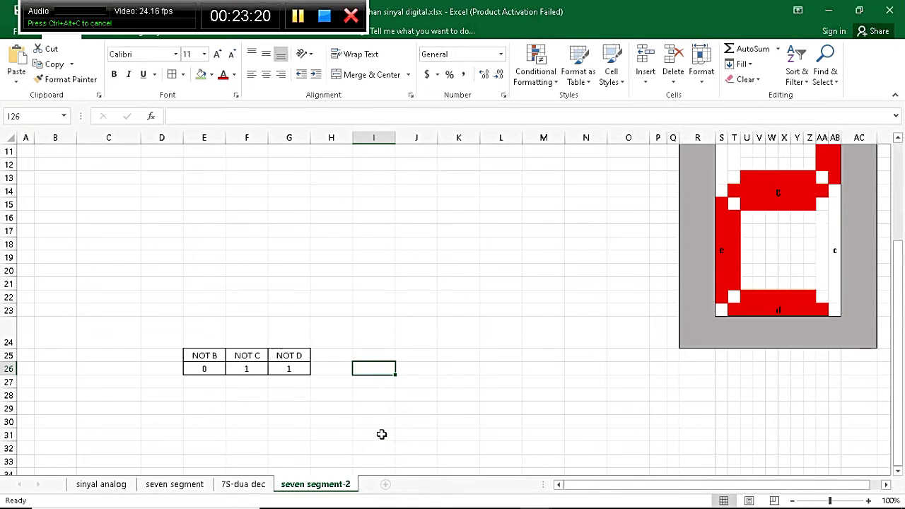
click(377, 355)
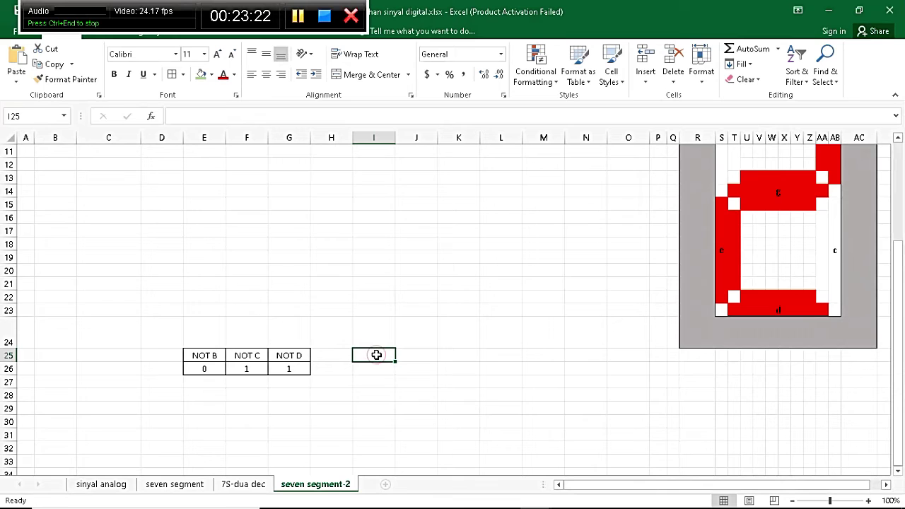
key(Right)
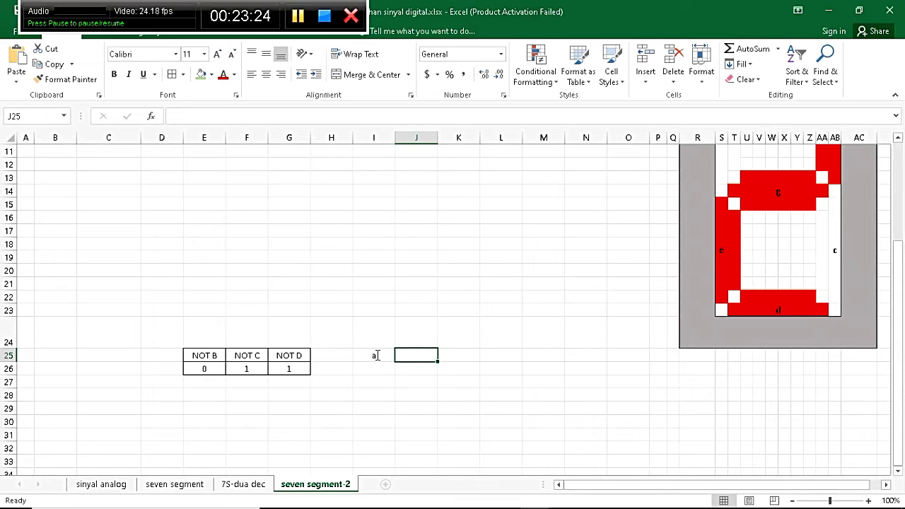
text(b)
key(Right)
text(c)
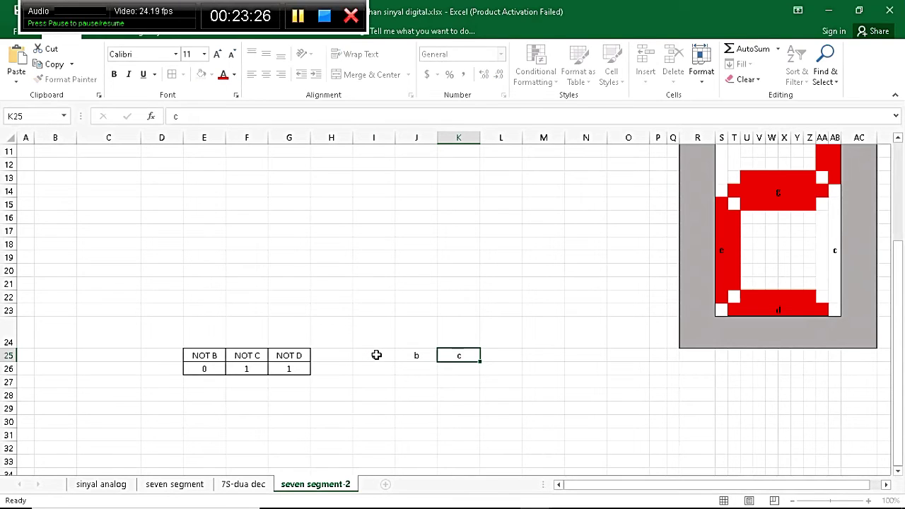
key(Right)
text(d)
key(Right)
text(e)
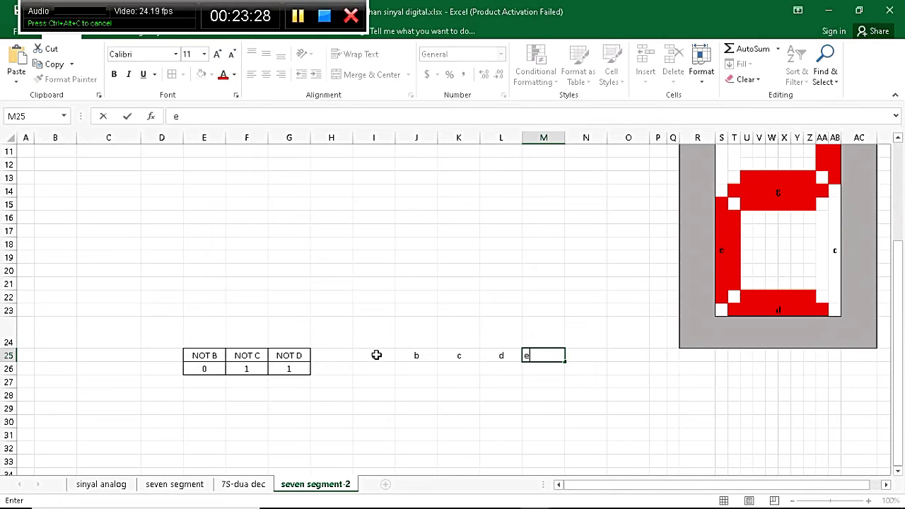
key(Right)
text(f)
key(Right)
text(g)
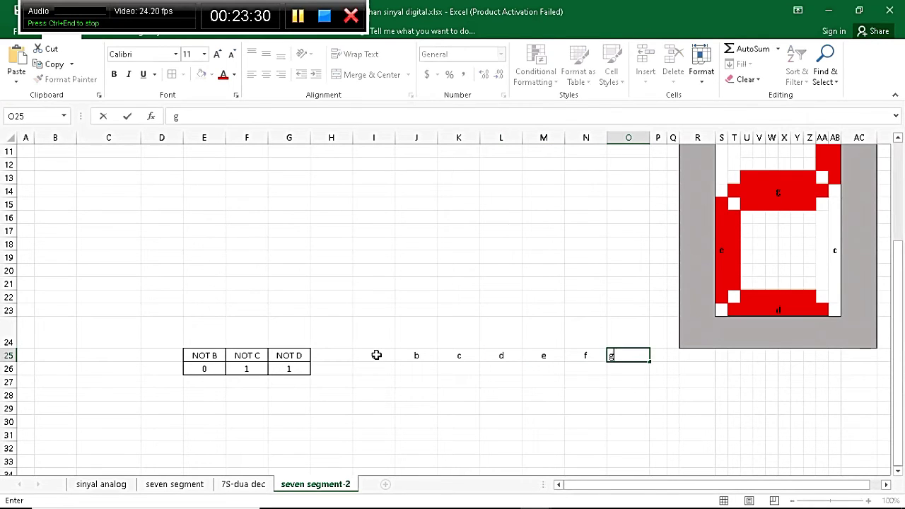
Make the segment table cells I25:O26 bold and center their contents
click(376, 355)
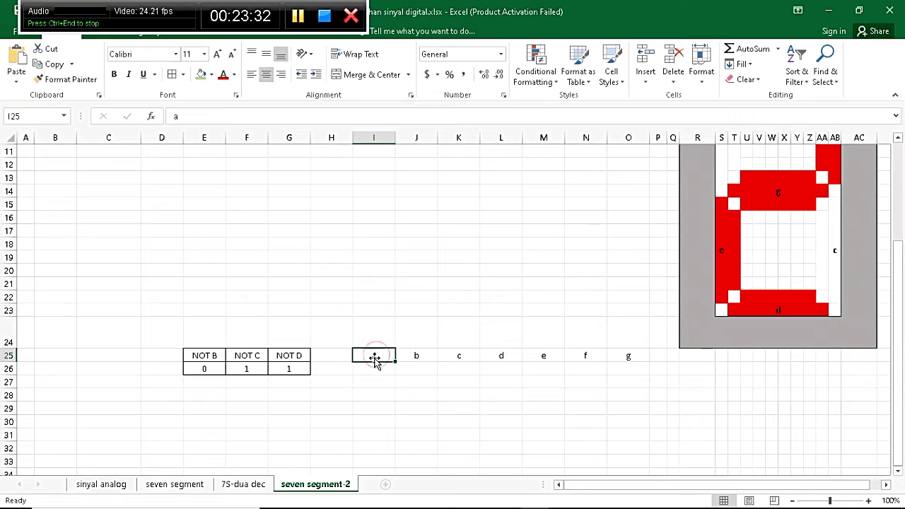
drag(373, 359, 620, 365)
click(265, 74)
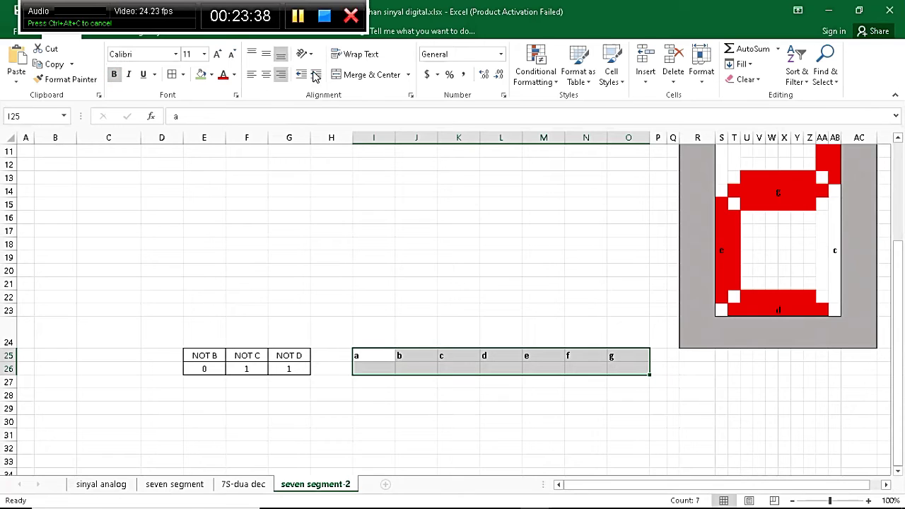
click(266, 74)
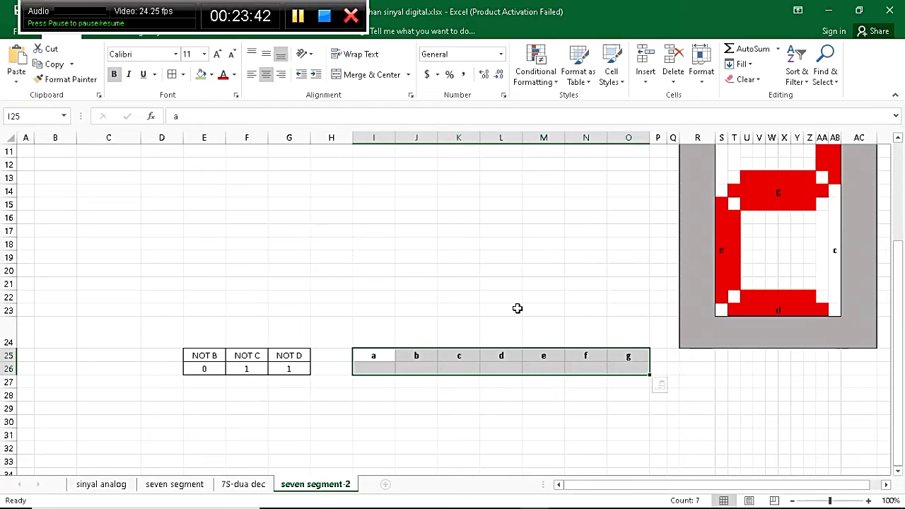
Switch to Notepad++ and copy the segment a formula =IF(OR(A;C;AND(B;D);AND(B';D'));1;0) from line 16 of the notes
scroll(517, 308, up, 3)
scroll(518, 308, down, 10)
scroll(518, 309, up, 3)
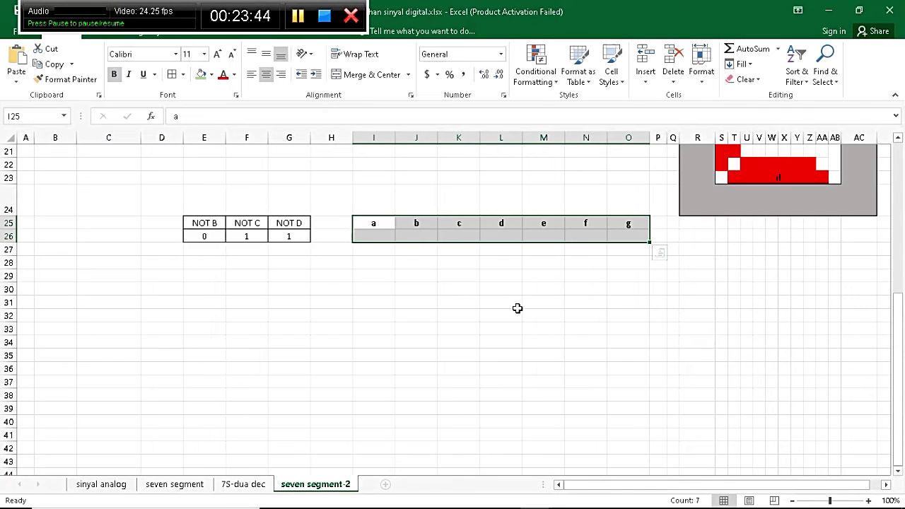
scroll(518, 308, up, 2)
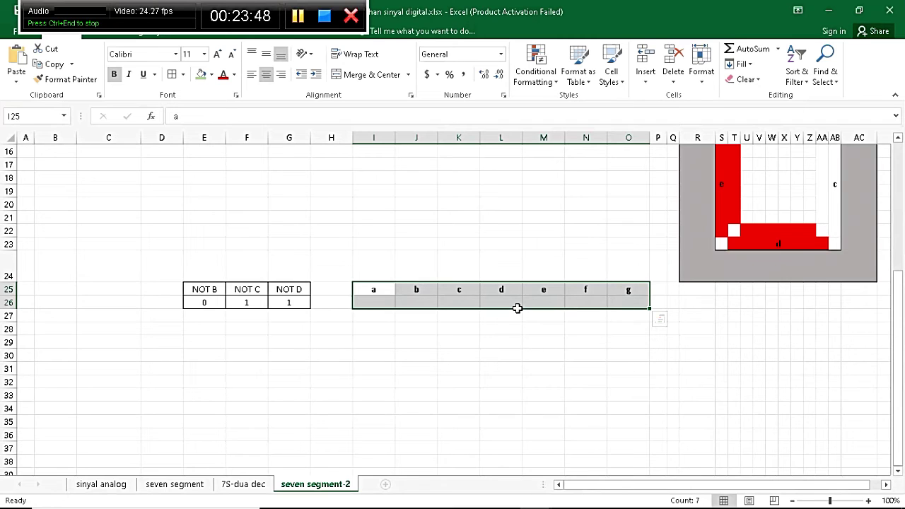
mouse_move(529, 500)
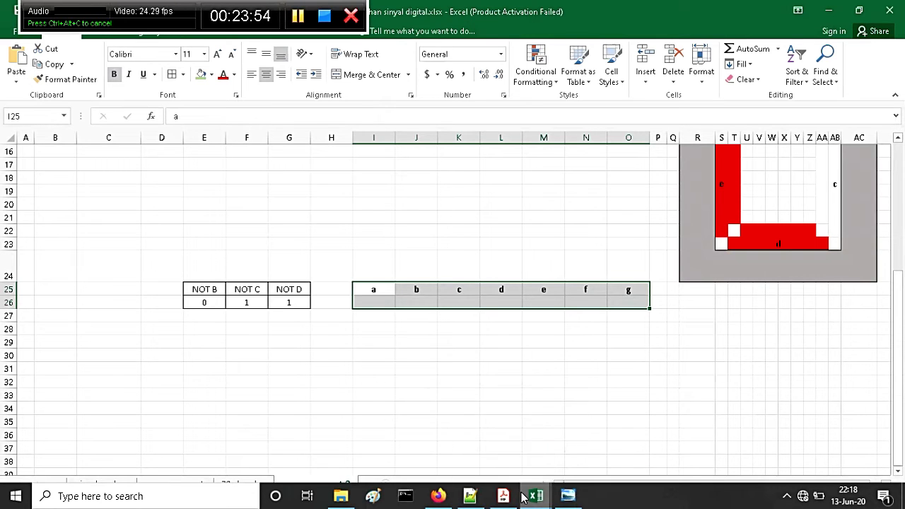
click(470, 495)
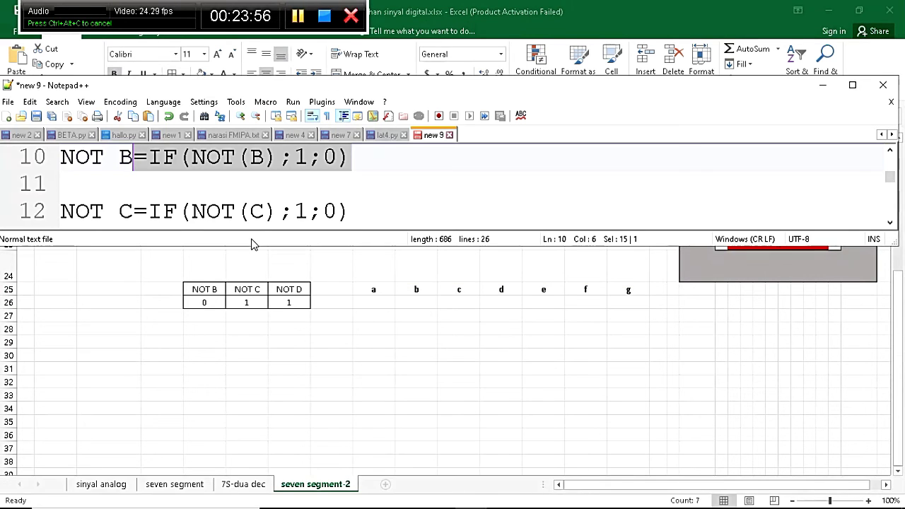
click(250, 211)
key(Down)
key(Down)
key(Down)
key(Down)
key(Down)
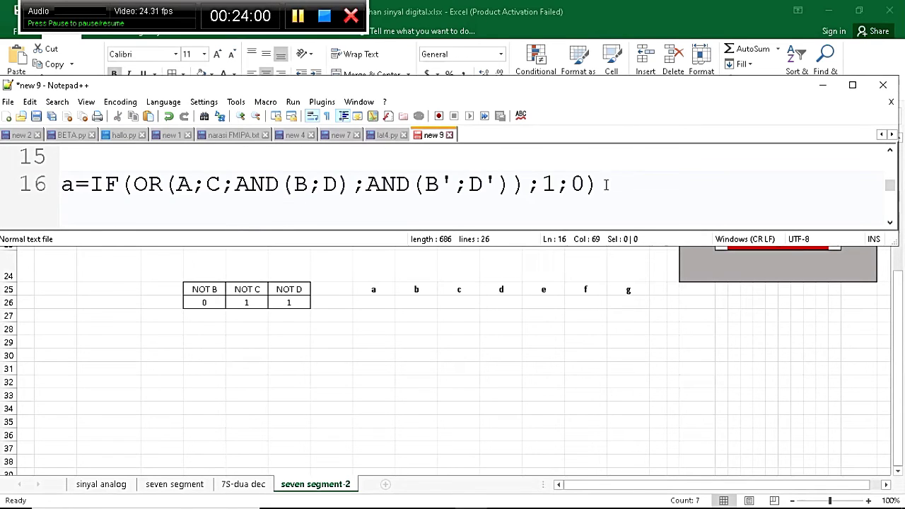
drag(606, 185, 76, 186)
key(ctrl+c)
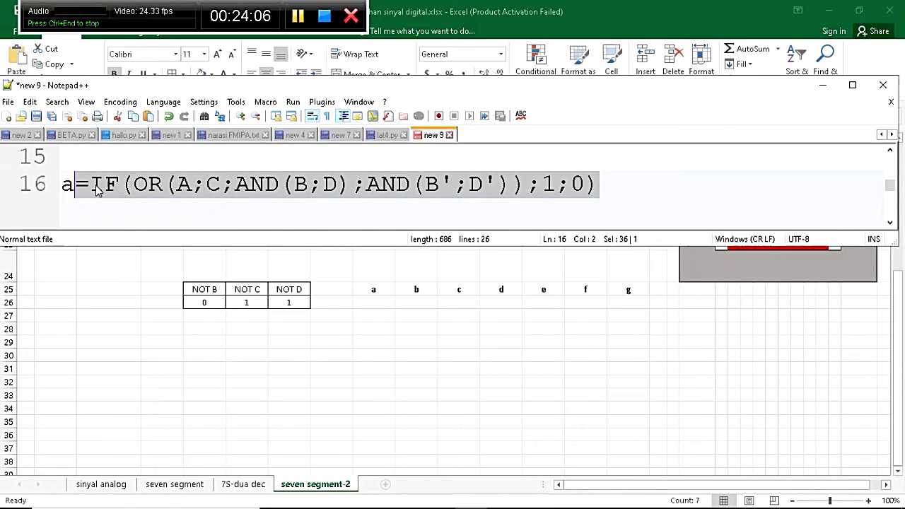
Switch back to Excel and paste the copied segment formula into I26 under header a
key(alt+Tab)
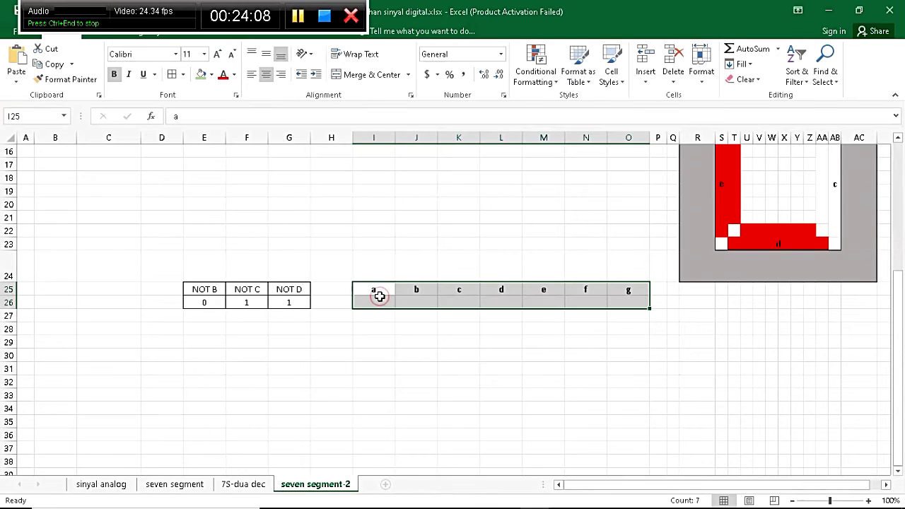
click(380, 302)
key(ctrl+v)
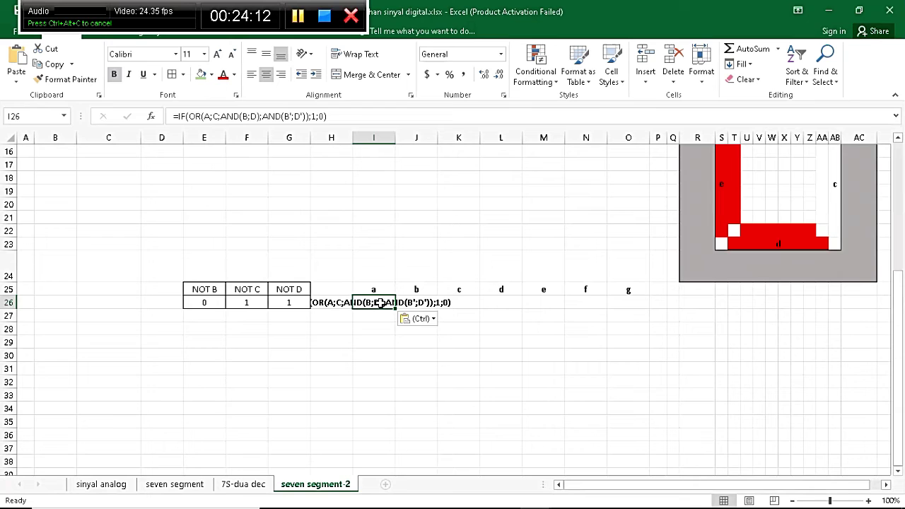
In the I26 formula, replace A with D4, C with F4, and the first AND's B and D with E4 and G4
click(246, 116)
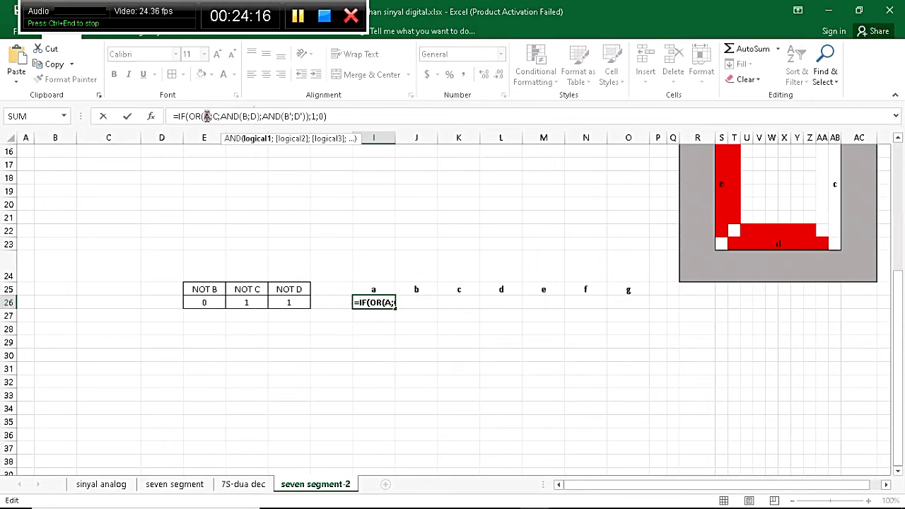
click(206, 116)
scroll(375, 246, up, 5)
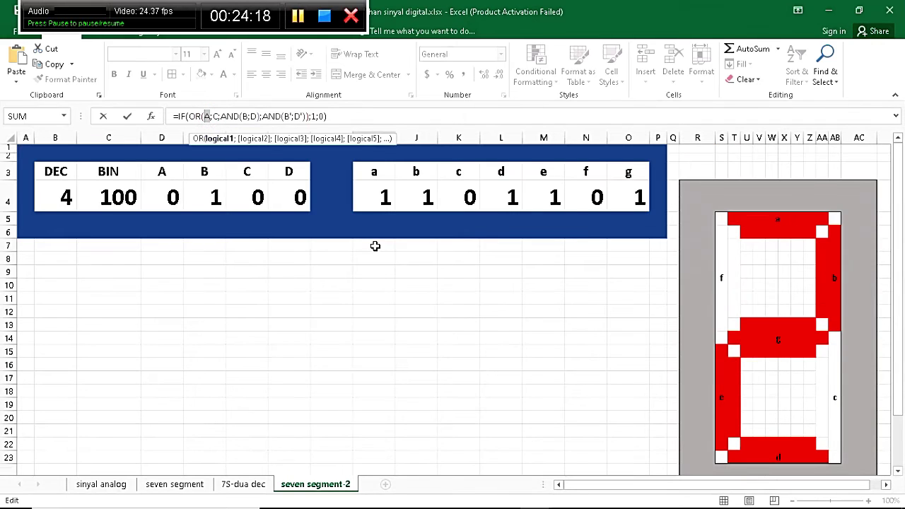
click(164, 199)
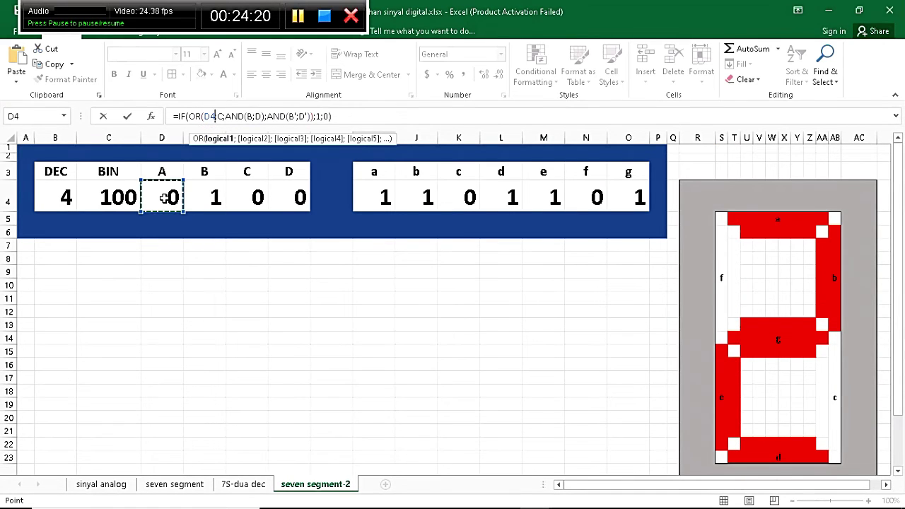
click(220, 116)
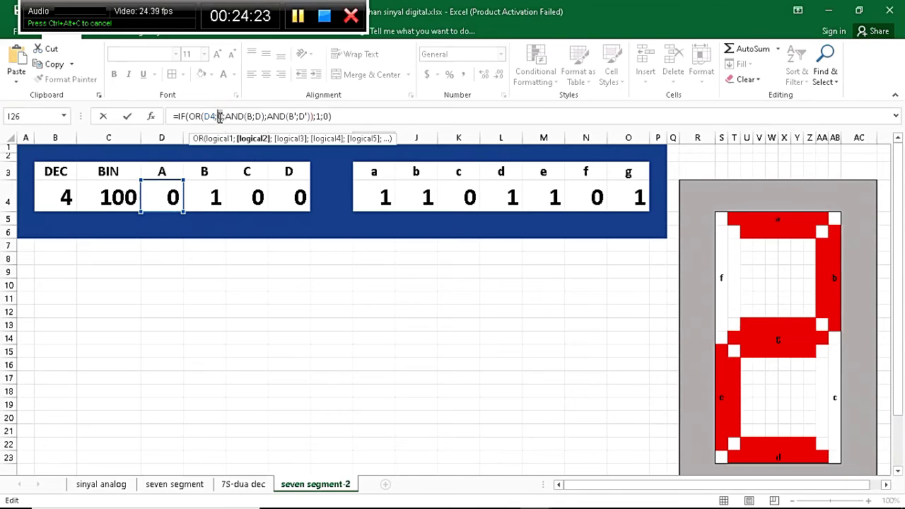
click(244, 199)
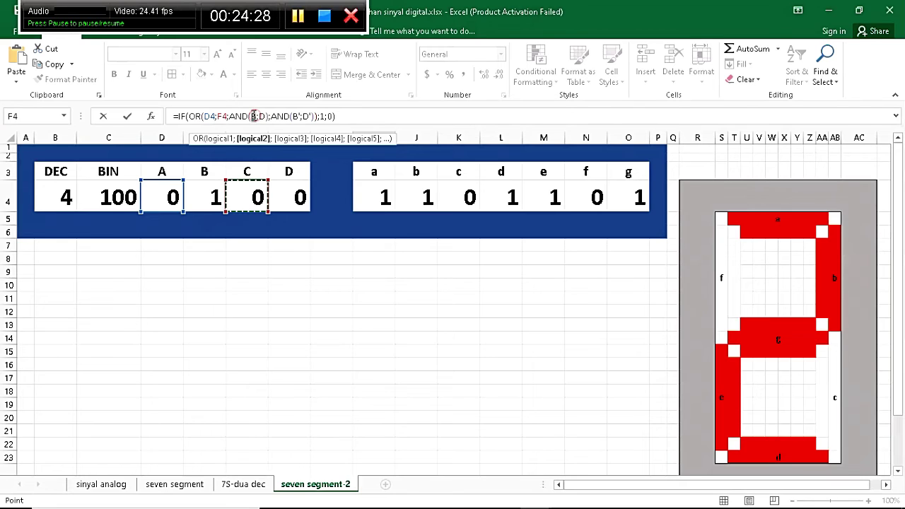
click(253, 116)
click(211, 196)
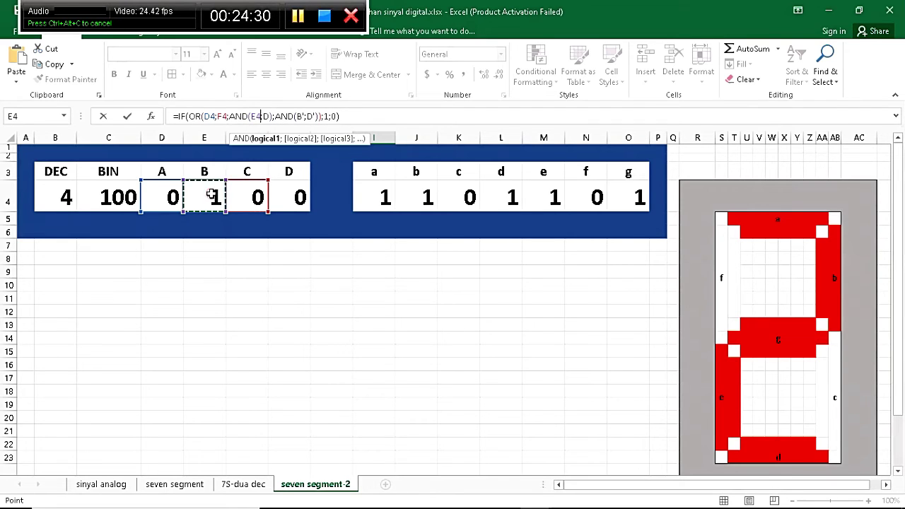
click(265, 116)
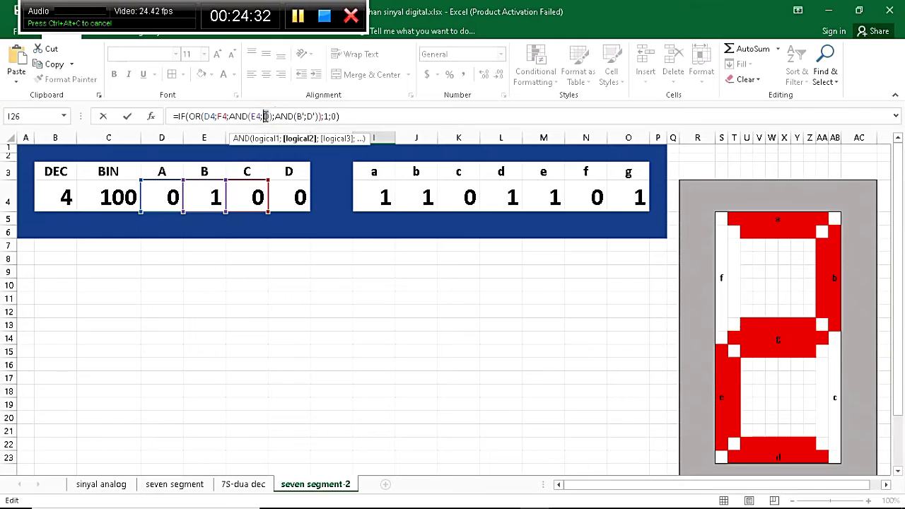
click(283, 196)
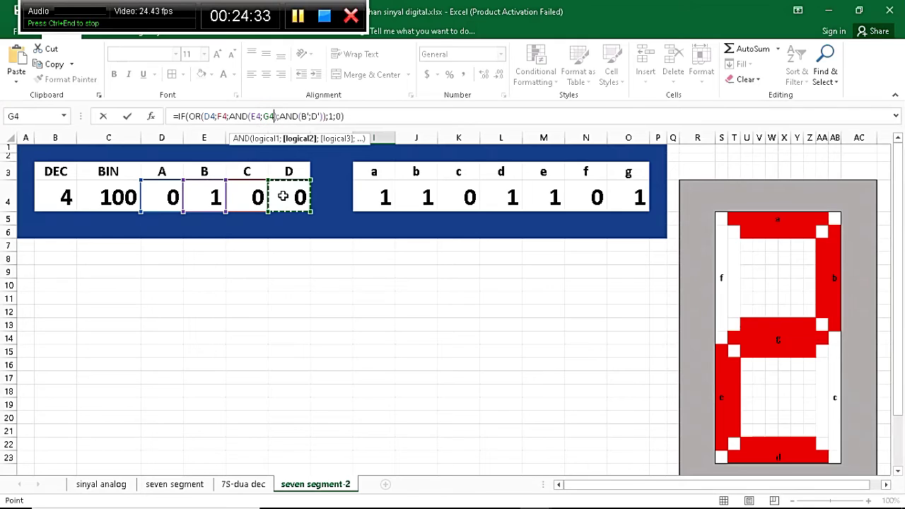
Replace B' with E26 and D' with G26 to complete I26 as =IF(OR(D4;F4;AND(E4;G4);AND(E26;G26));1;0)
click(304, 116)
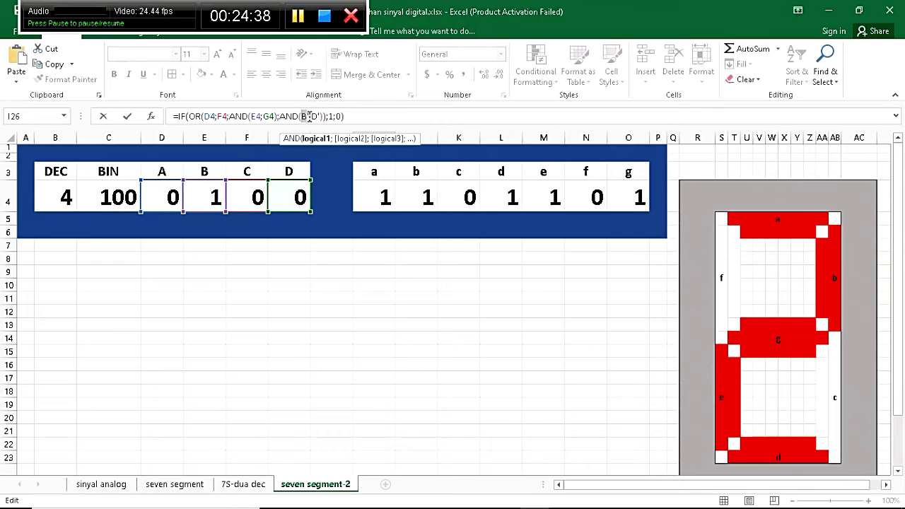
scroll(299, 262, down, 12)
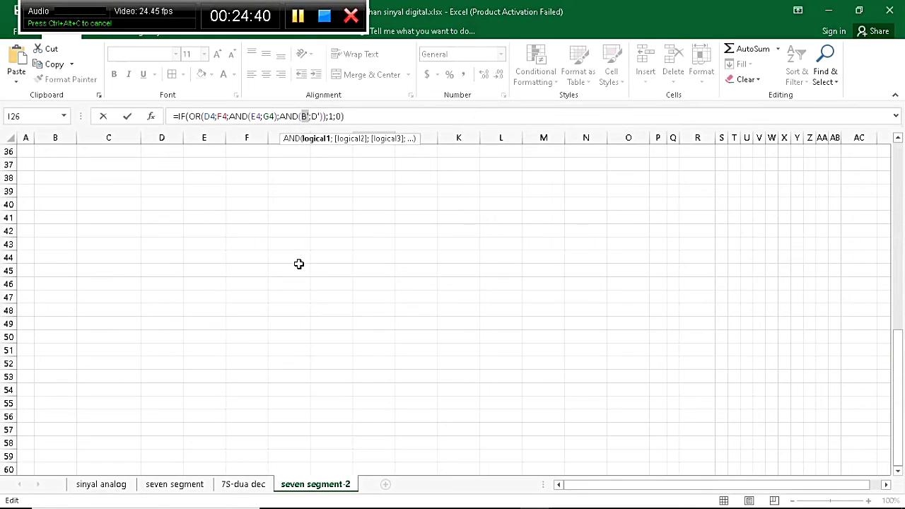
scroll(299, 264, up, 5)
scroll(299, 264, up, 2)
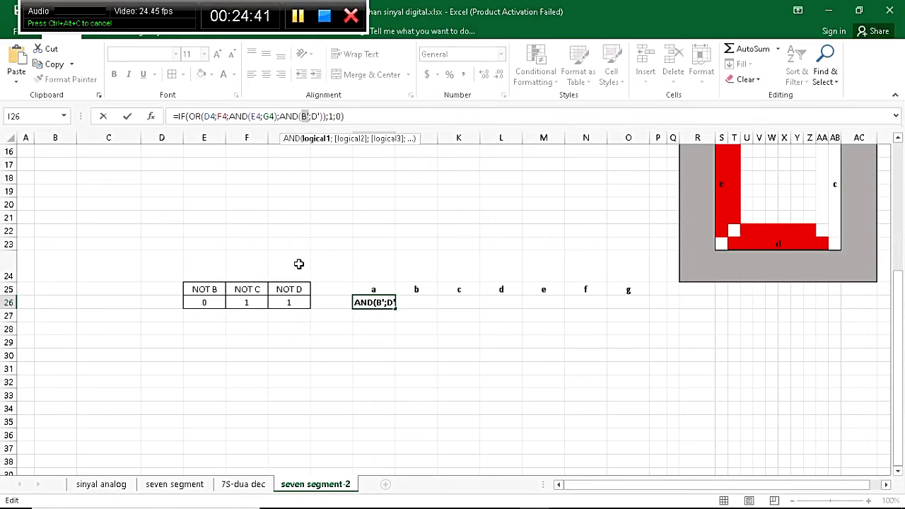
click(215, 302)
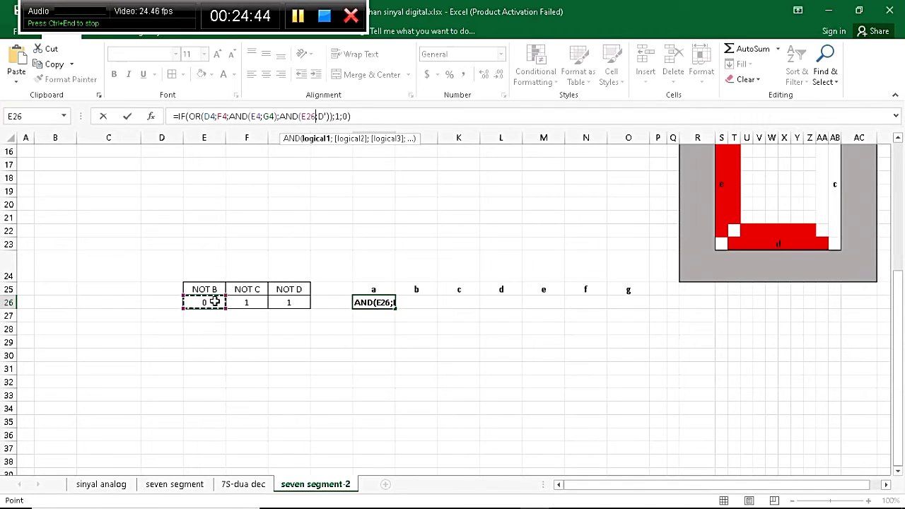
double_click(323, 116)
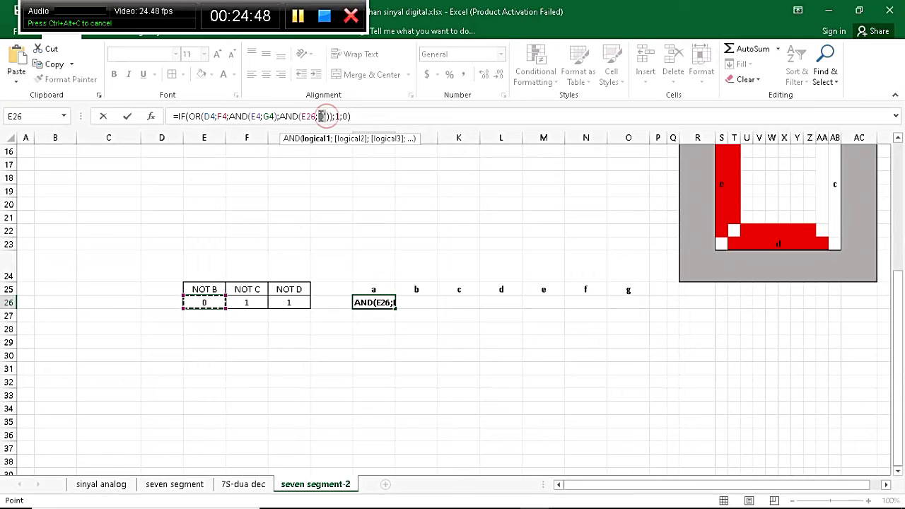
click(285, 302)
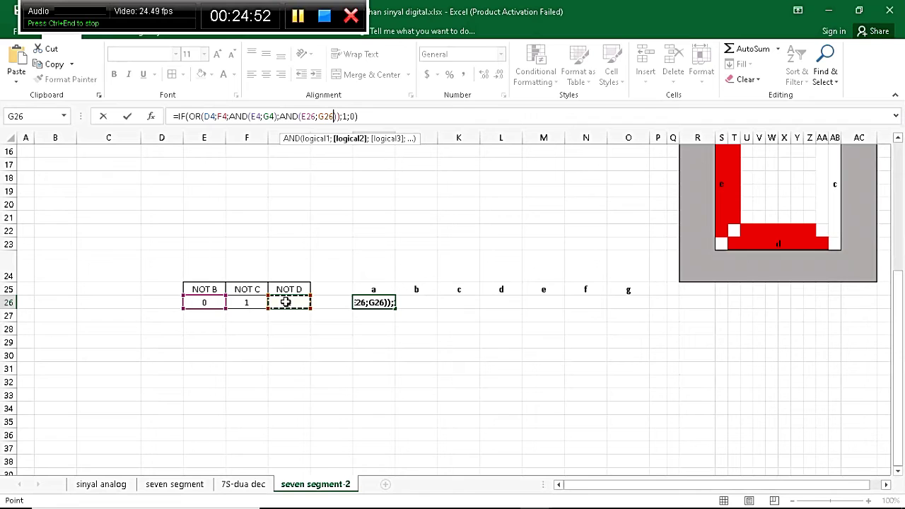
key(Return)
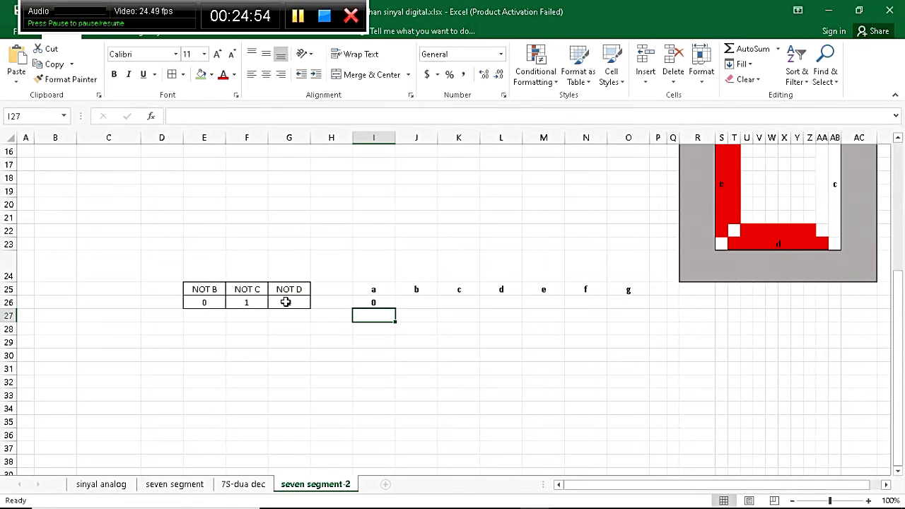
scroll(286, 302, up, 5)
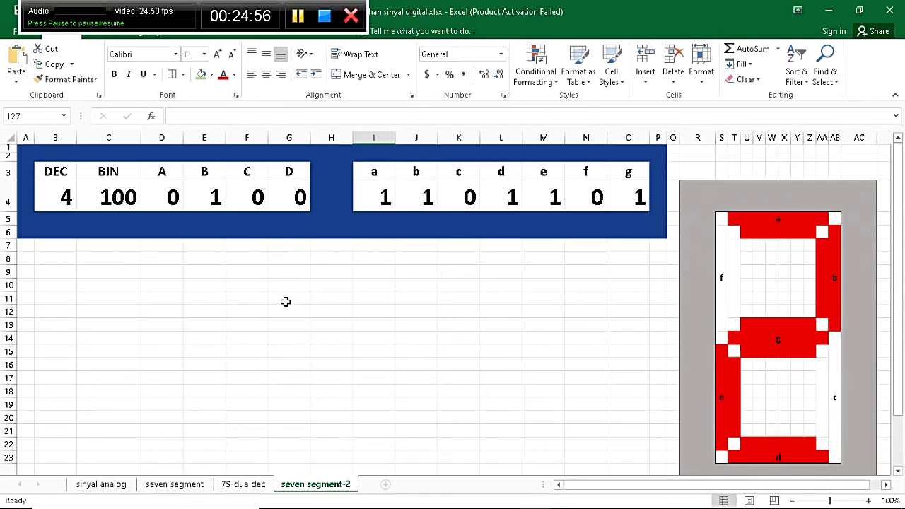
Apply all borders to the segment table I25:O26 holding headers a to g and their result row
scroll(286, 302, down, 2)
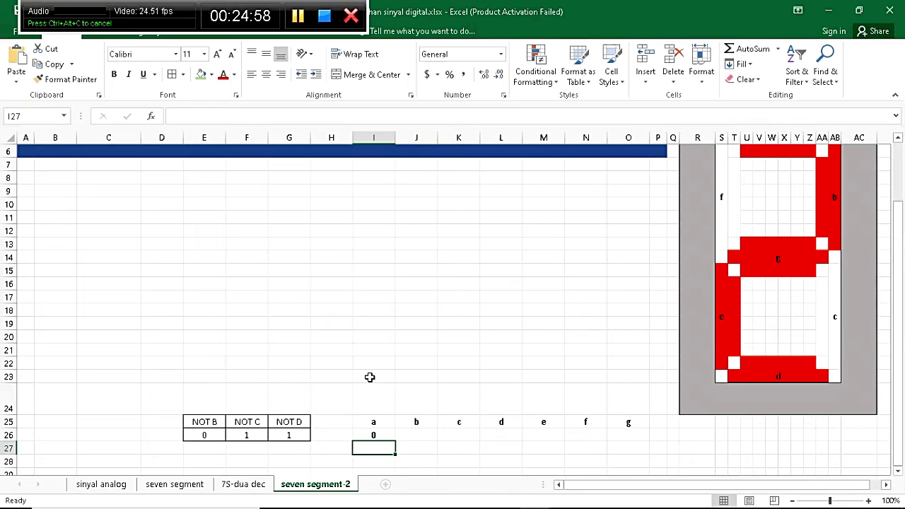
click(418, 438)
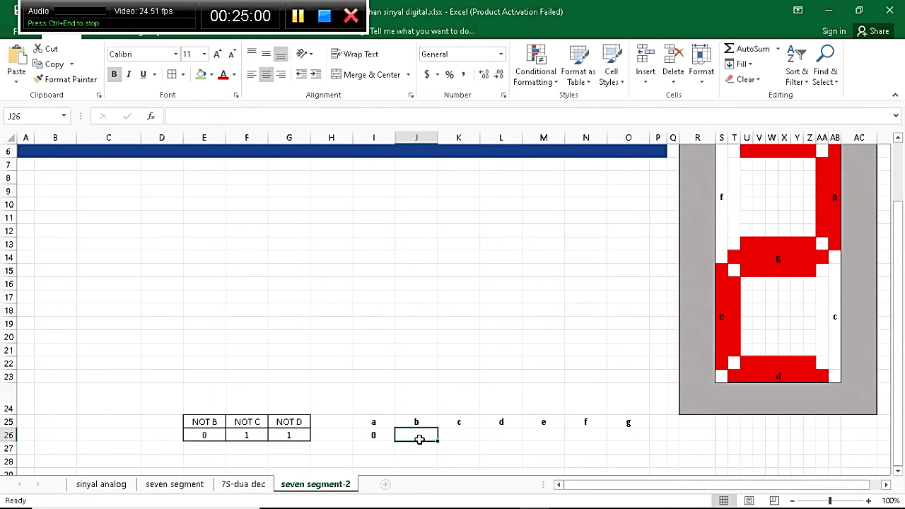
drag(376, 423, 614, 429)
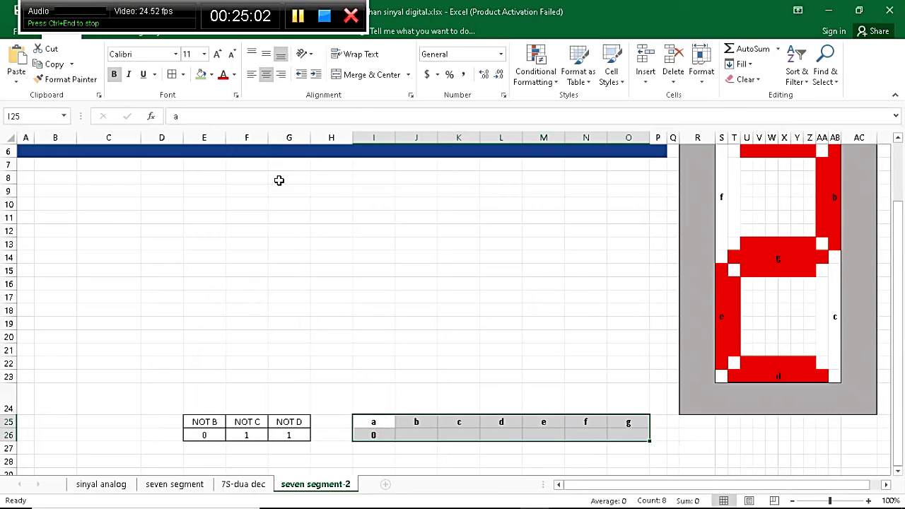
click(171, 75)
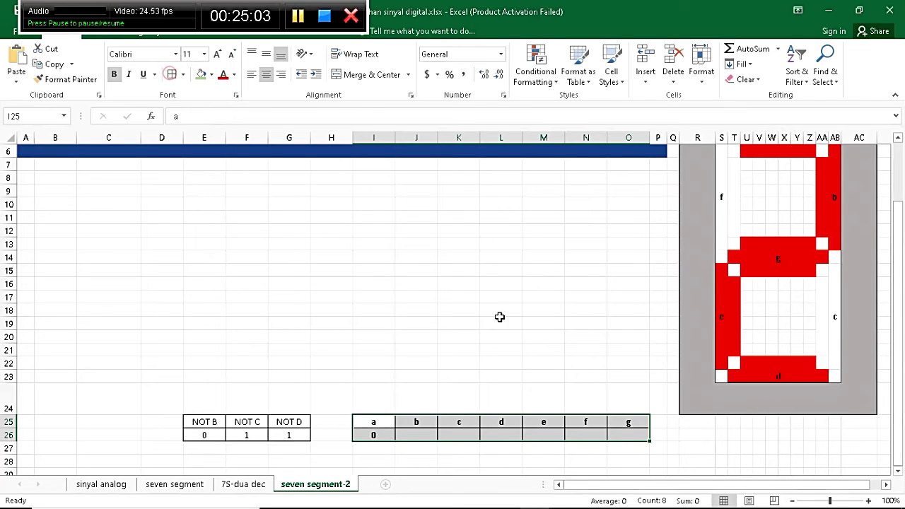
Switch to Notepad++ and copy the segment b formula =IF(OR(B';AND(C';D');AND(C;D));1;0) from line 18 of the notes
click(416, 435)
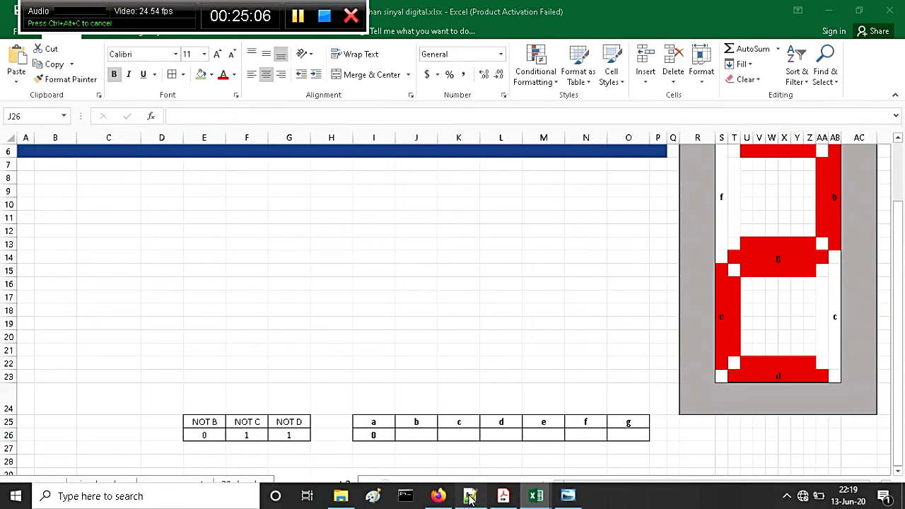
click(470, 496)
click(317, 182)
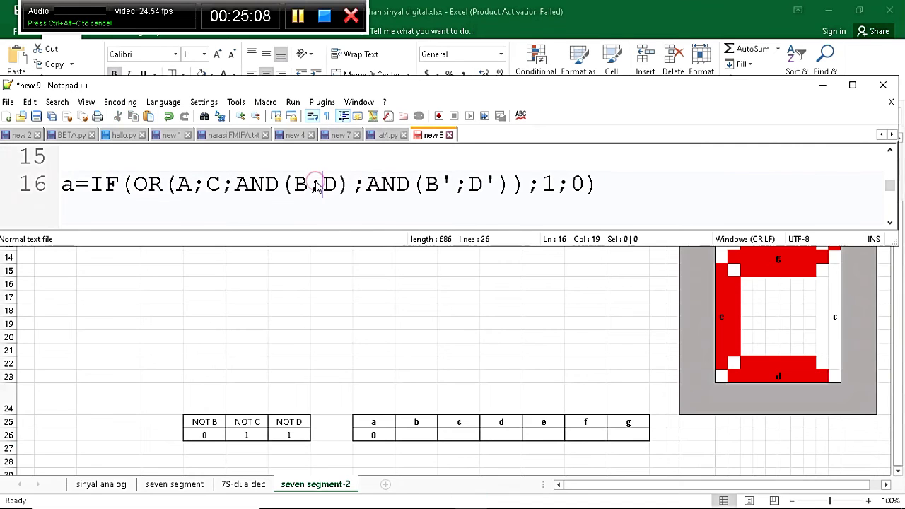
key(Down)
key(Down)
key(Down)
key(Down)
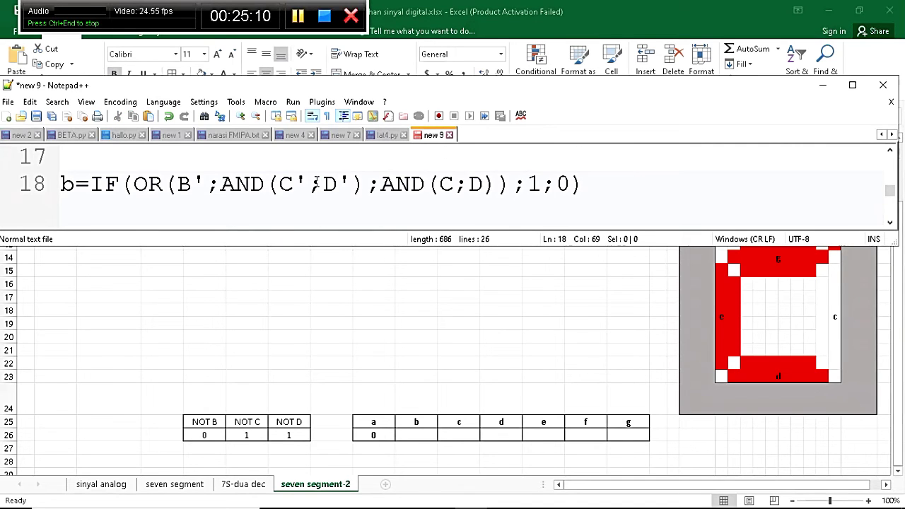
click(588, 183)
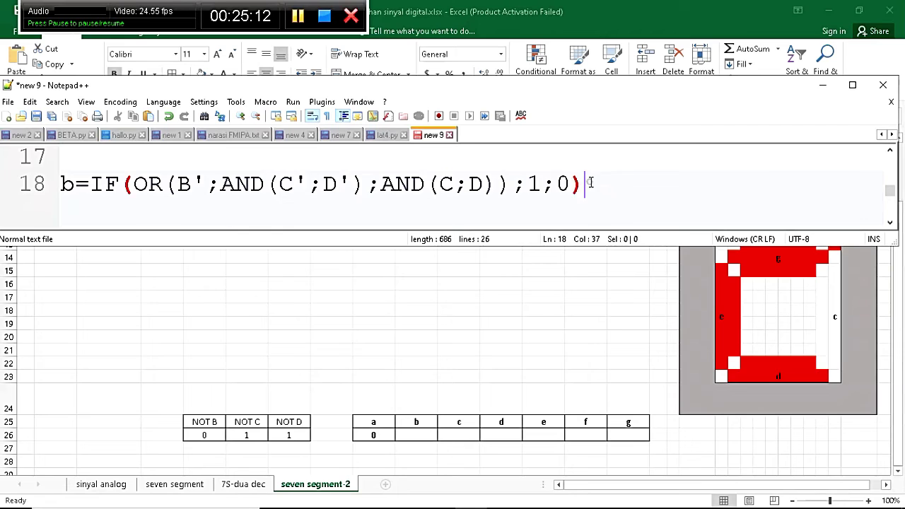
drag(589, 182, 74, 188)
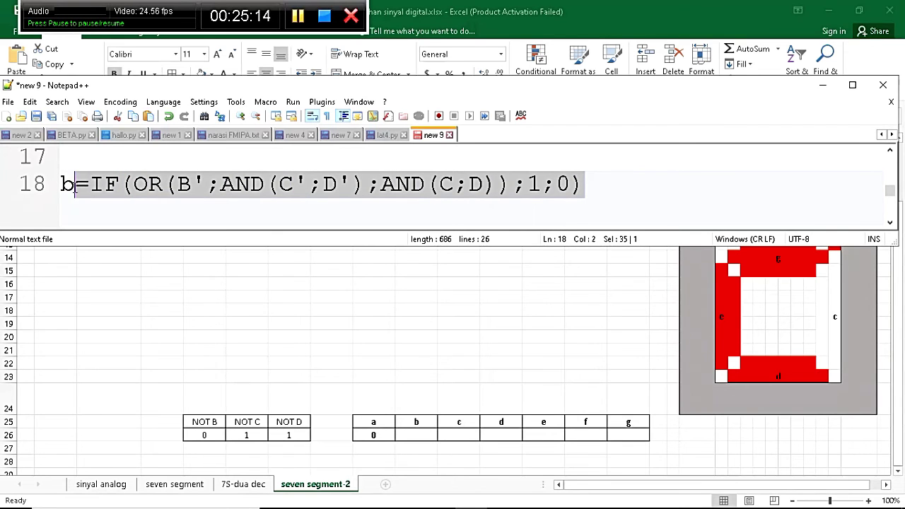
Switch back to Excel and paste the copied segment b formula into J26 under header b
click(421, 440)
key(ctrl+v)
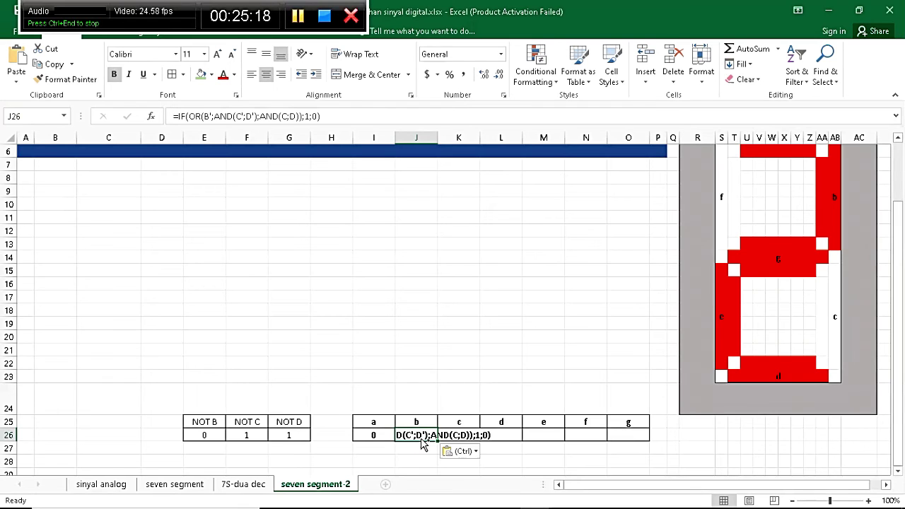
scroll(244, 254, up, 2)
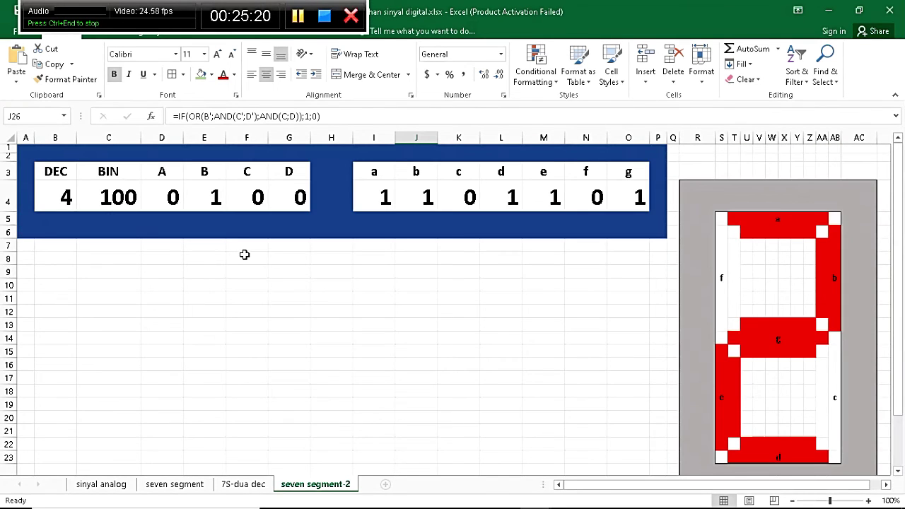
scroll(244, 255, down, 10)
scroll(244, 253, up, 4)
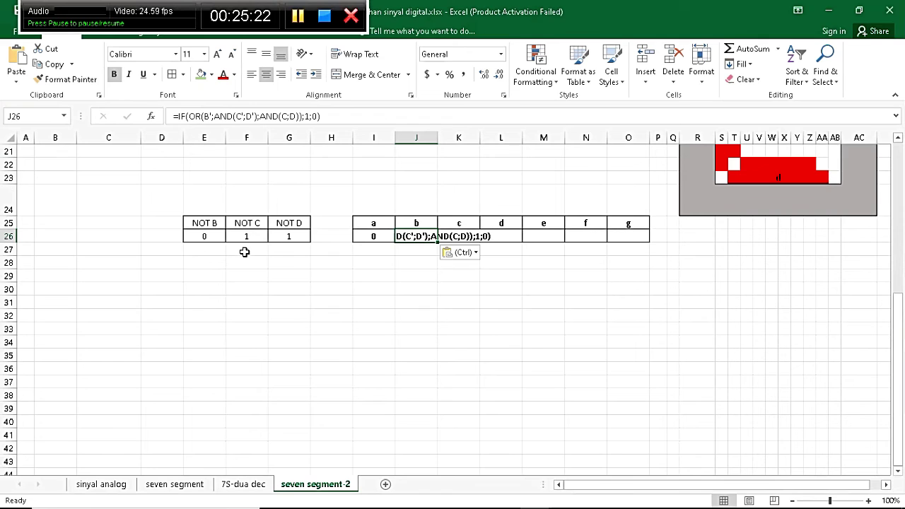
In the J26 formula, replace B' with E26, C' with F26 and D' with G26 from the NOT table
click(213, 116)
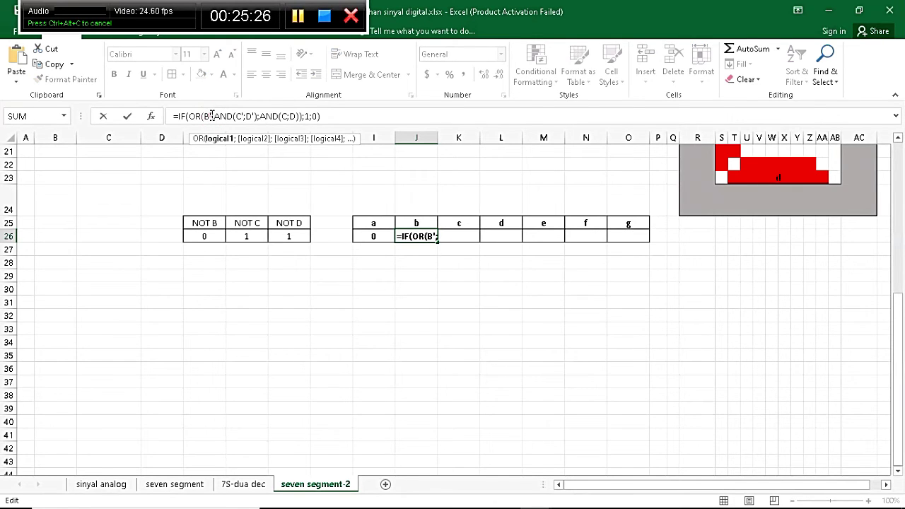
drag(211, 116, 204, 116)
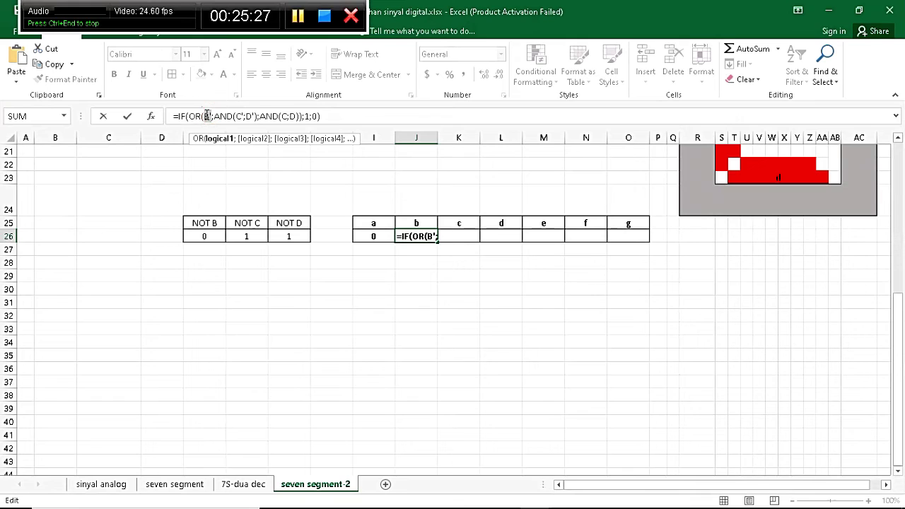
click(204, 235)
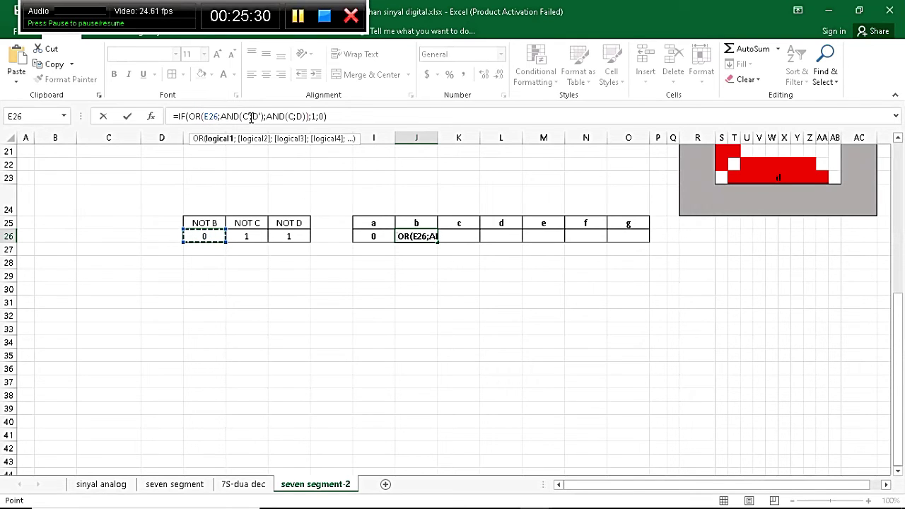
drag(252, 116, 244, 116)
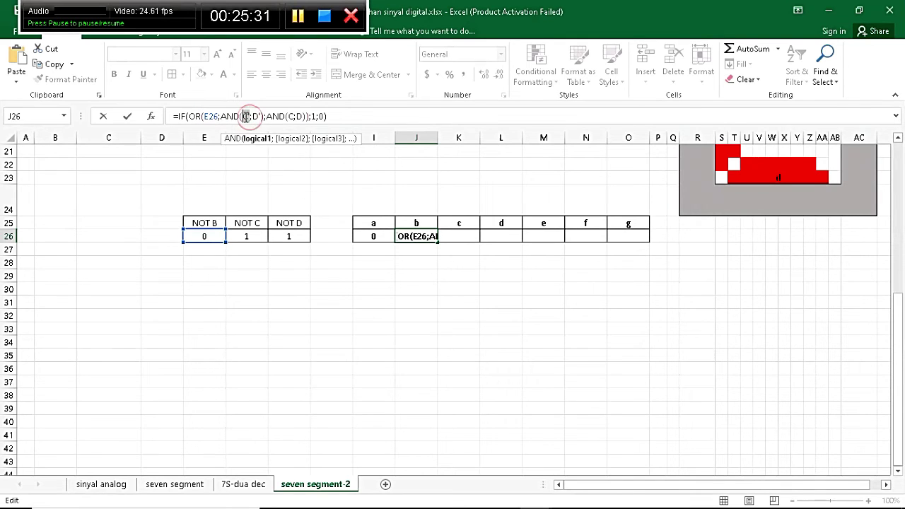
click(255, 237)
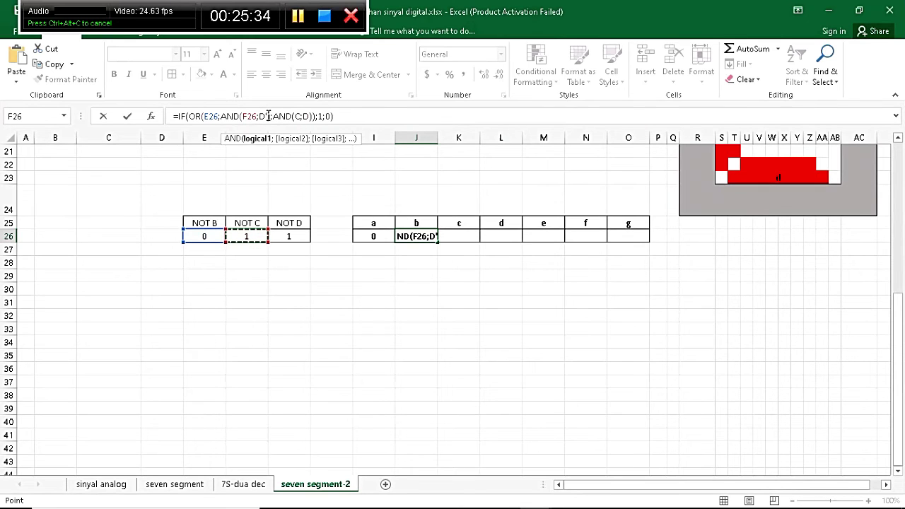
drag(268, 116, 259, 116)
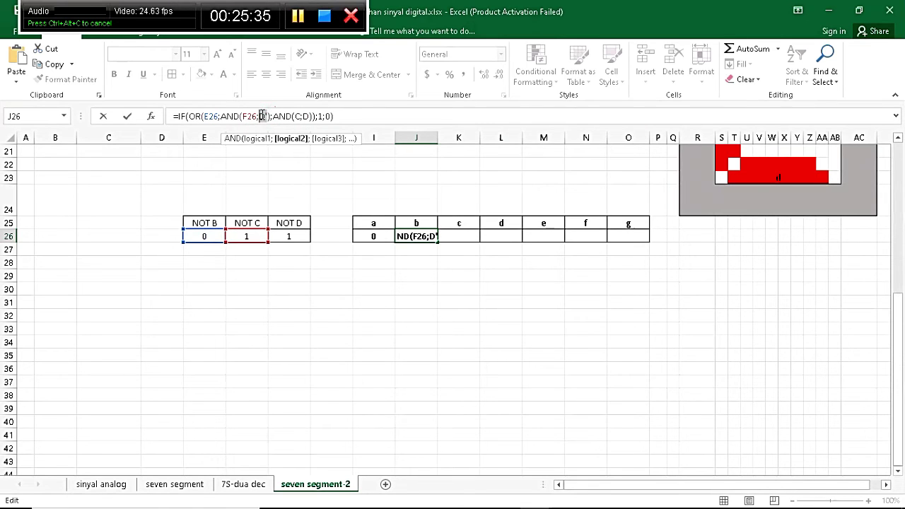
click(286, 235)
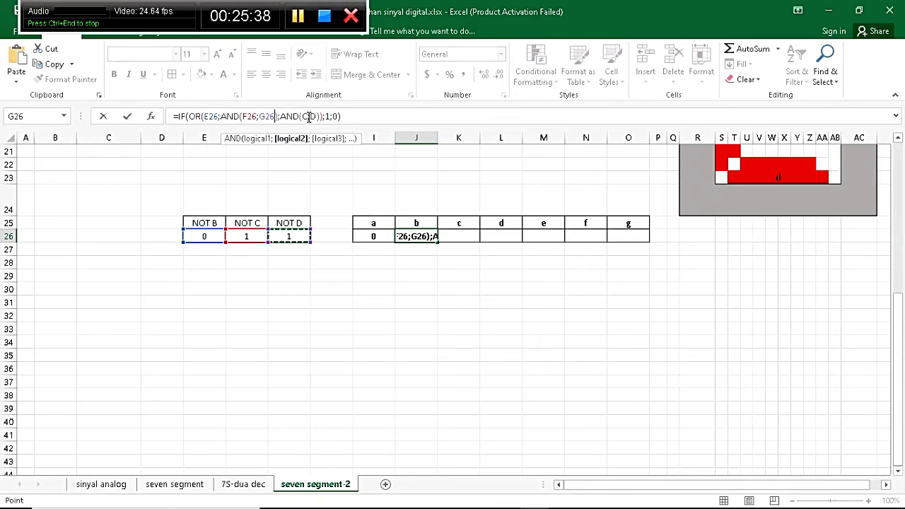
Replace C with F4 and D with G4 to complete J26 as =IF(OR(E26;AND(F26;G26);AND(F4;G4));1;0)
drag(308, 116, 302, 116)
scroll(292, 241, up, 7)
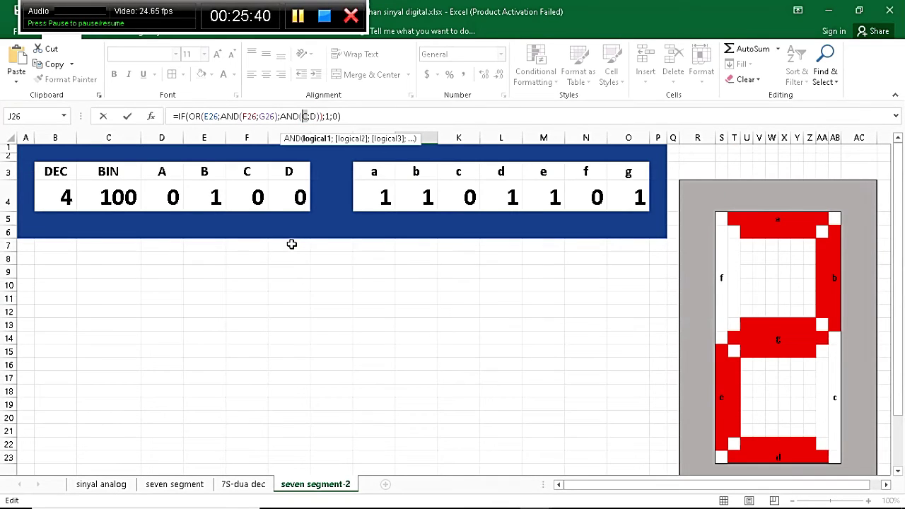
click(261, 211)
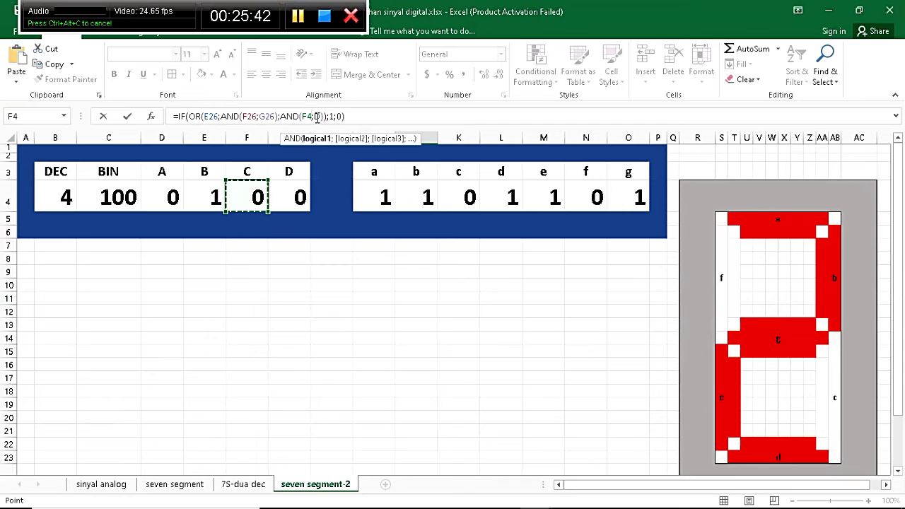
drag(324, 116, 315, 116)
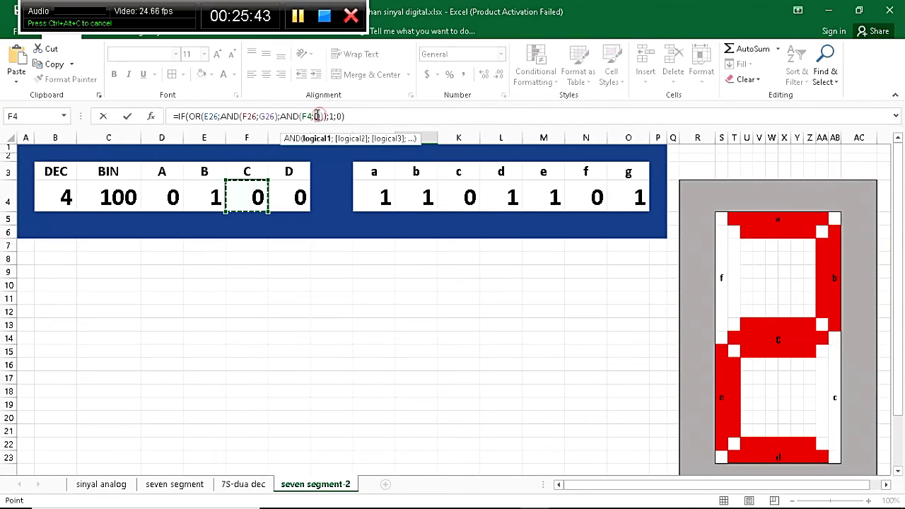
click(290, 194)
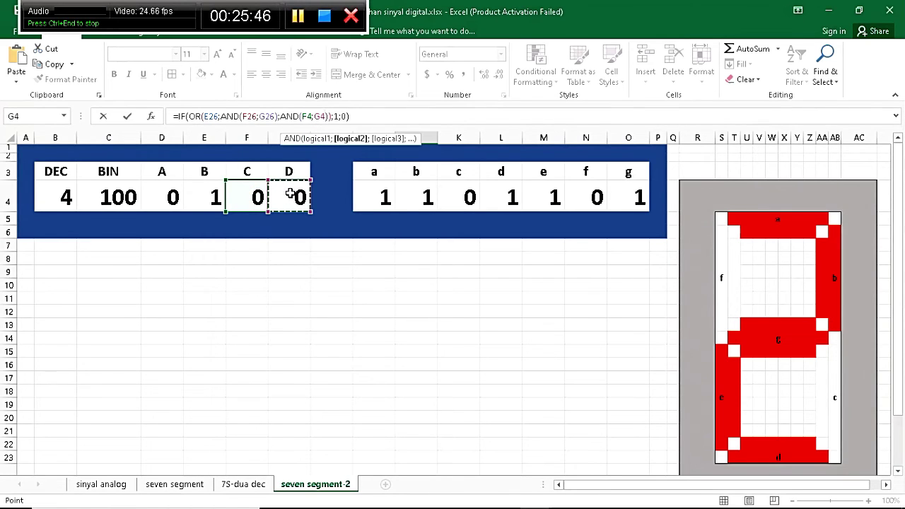
key(Return)
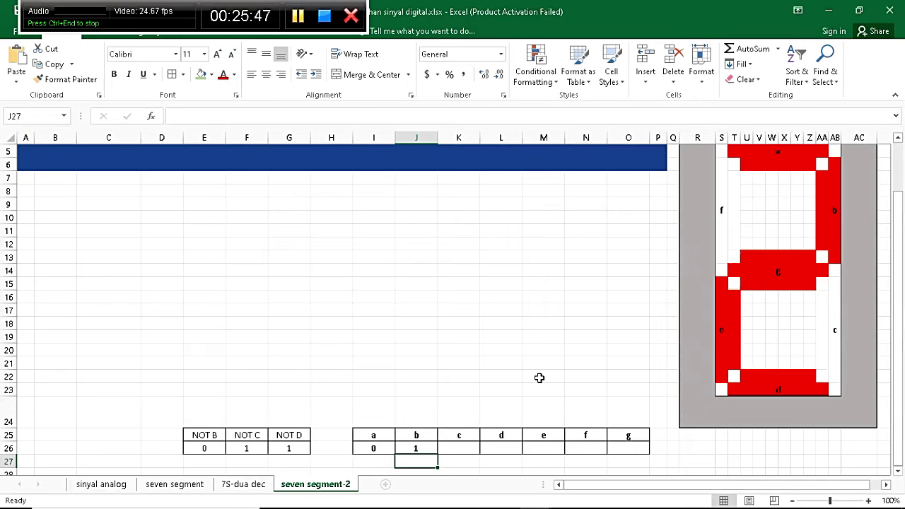
Switch to Notepad++ and copy the segment c formula =IF(OR(B;C';D);1;0) from line 20 of the notes
click(459, 449)
mouse_move(438, 495)
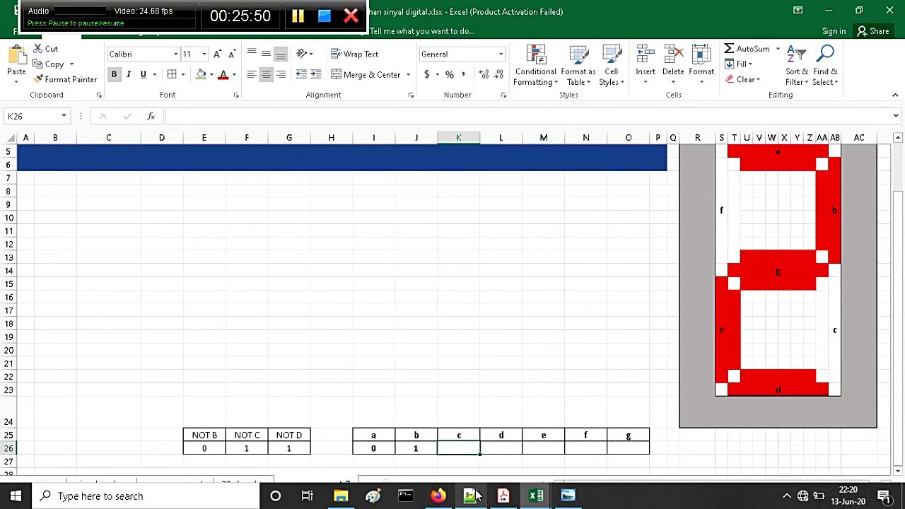
click(471, 495)
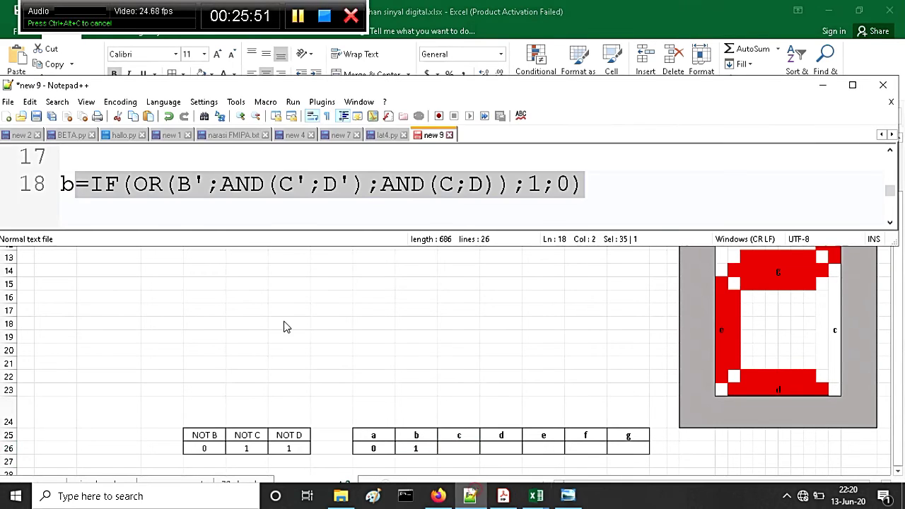
click(176, 185)
key(Down)
key(Down)
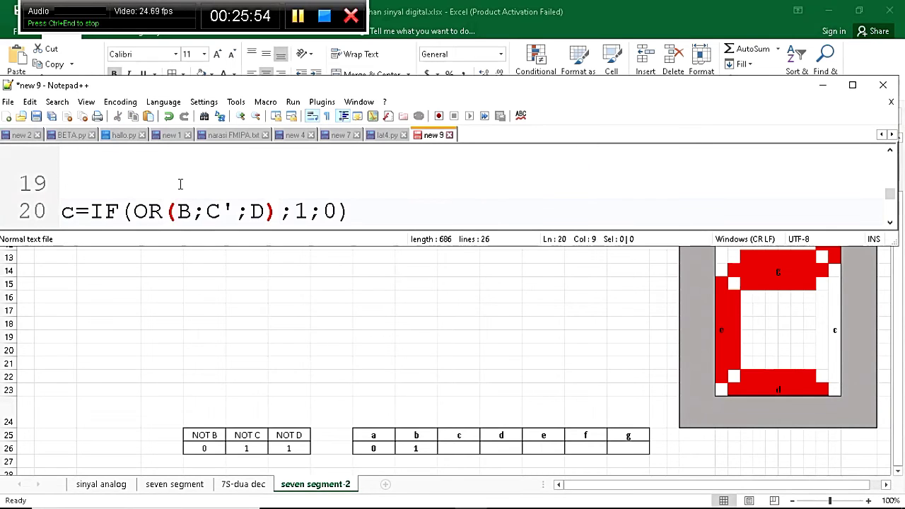
key(Down)
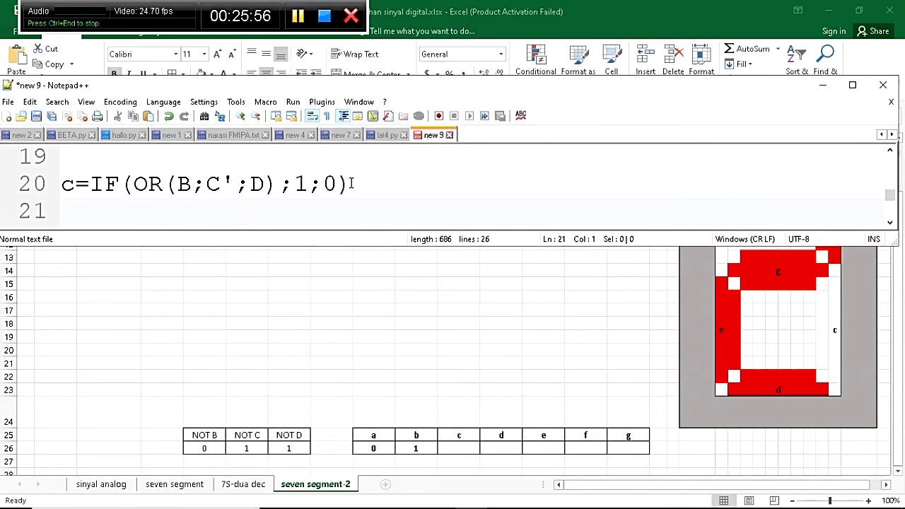
drag(352, 184, 81, 184)
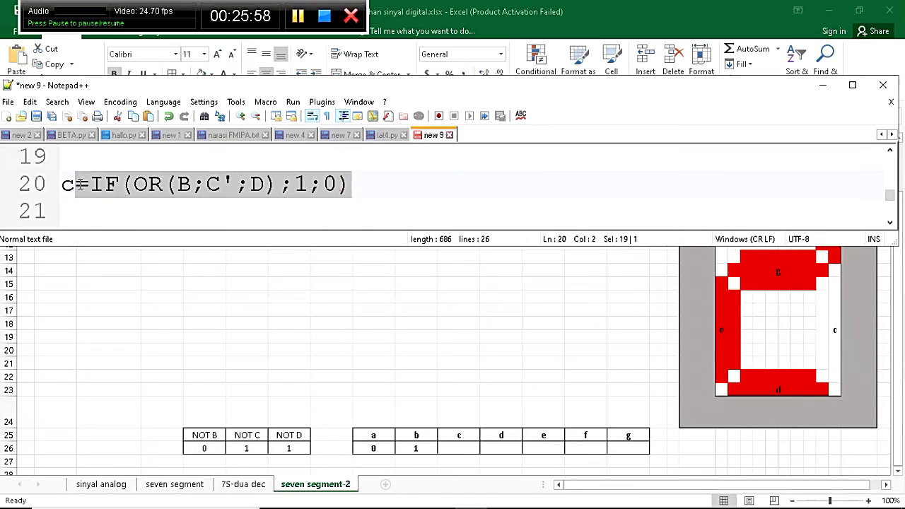
Switch back to Excel and paste the copied segment c formula into K26 under header c
click(468, 447)
click(468, 447)
key(ctrl+v)
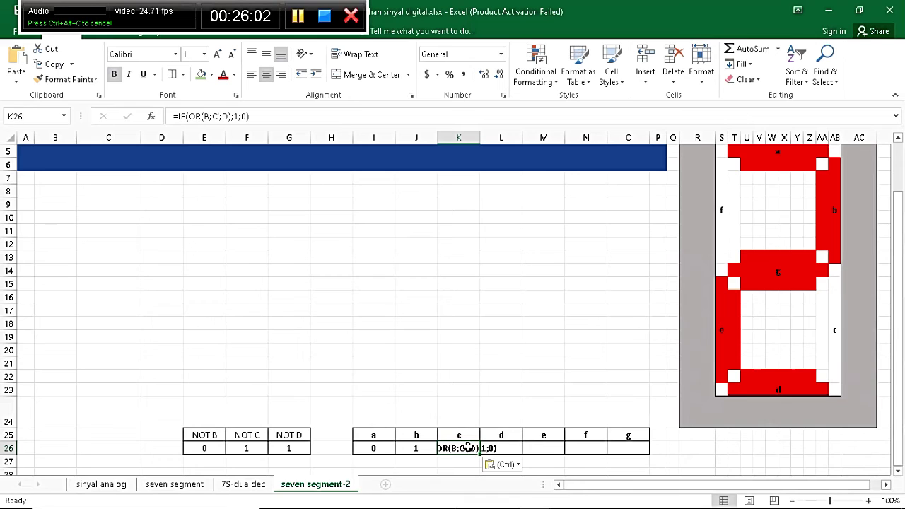
scroll(467, 449, up, 2)
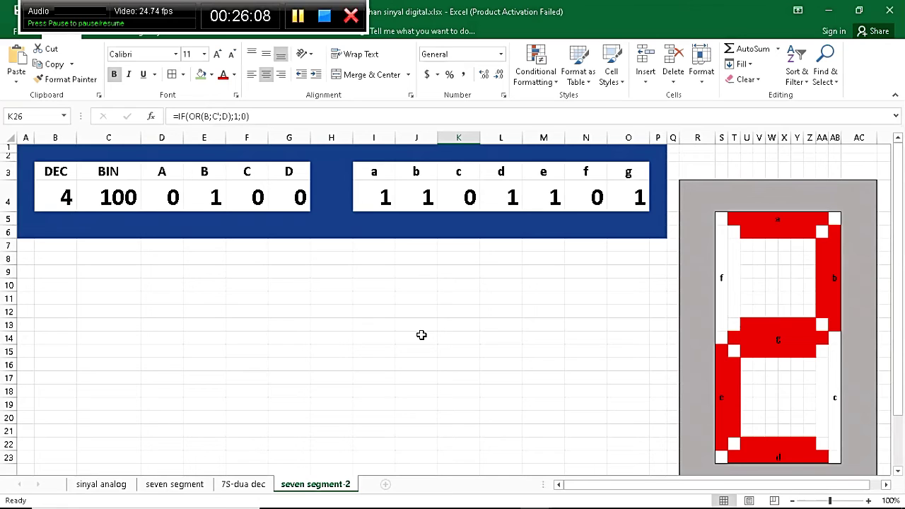
In the K26 formula, replace B with E4, C' with F26 and D with G4, and commit it as =IF(OR(E4;F26;G4);1;0)
click(208, 117)
click(205, 117)
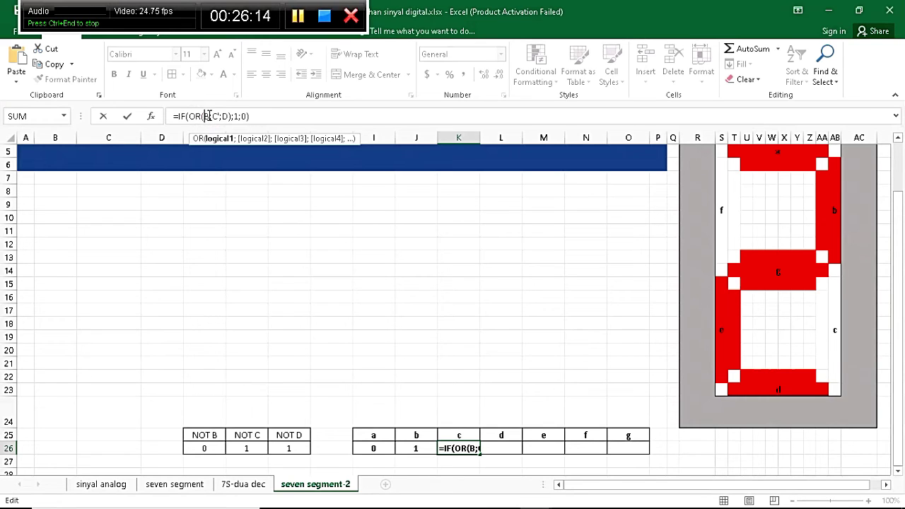
scroll(242, 247, up, 2)
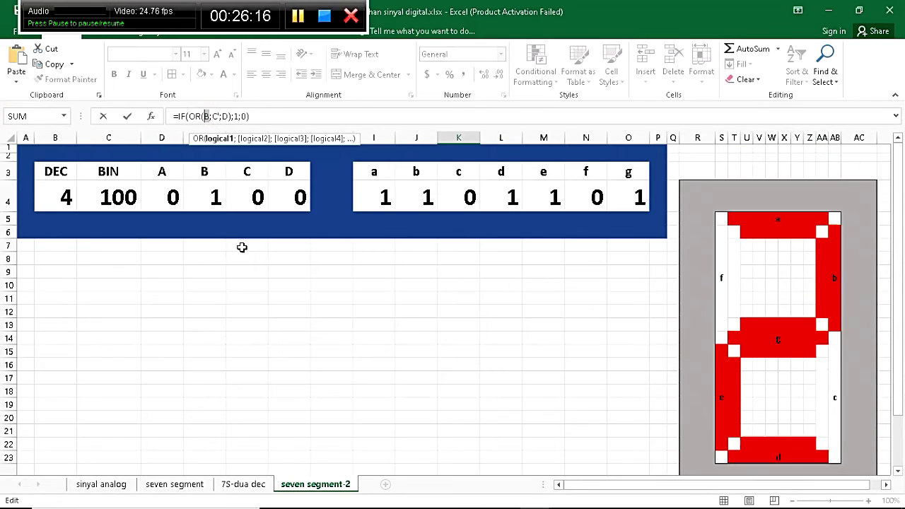
click(215, 199)
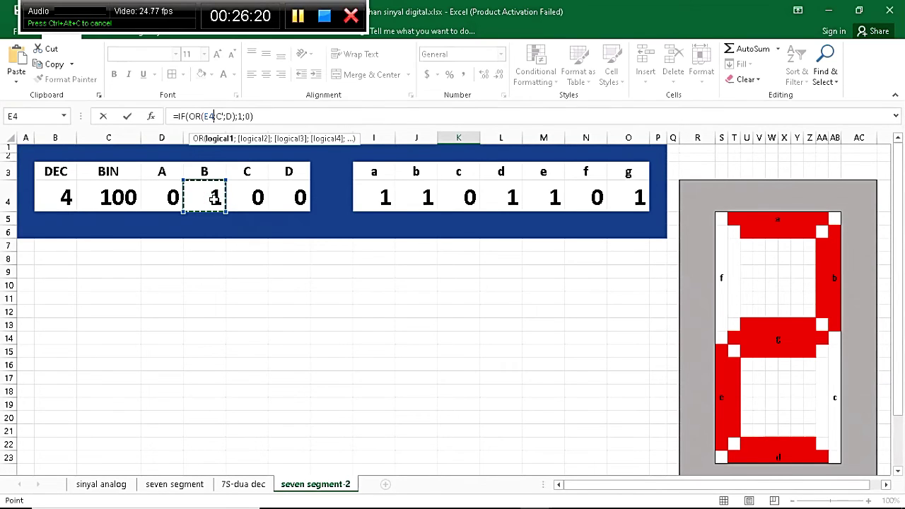
double_click(220, 117)
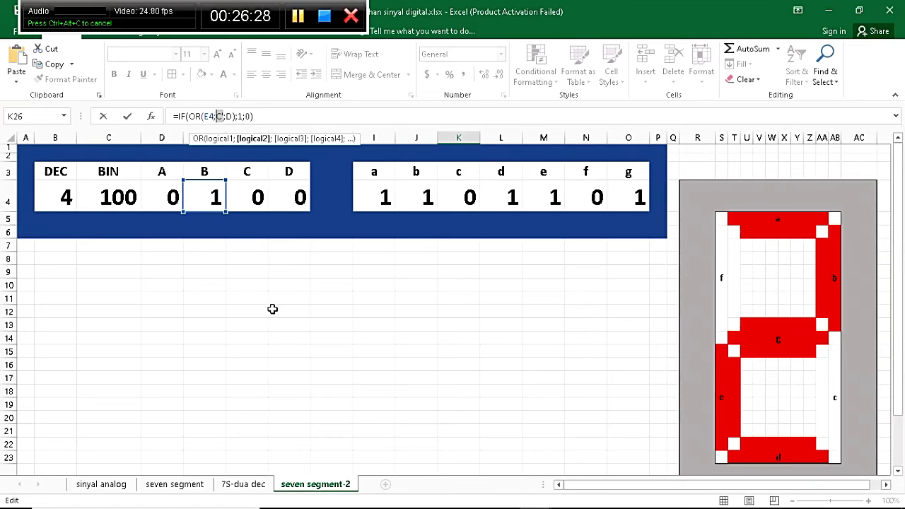
scroll(272, 309, down, 12)
scroll(272, 309, up, 10)
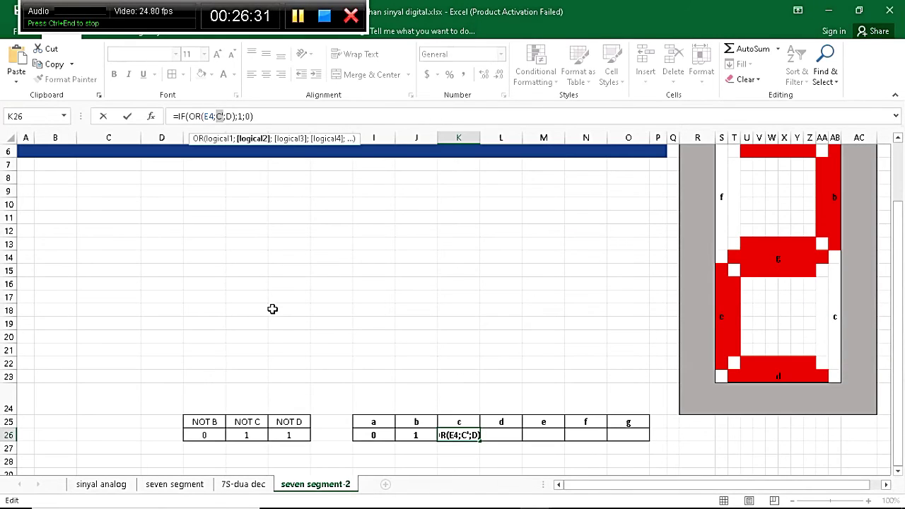
click(248, 435)
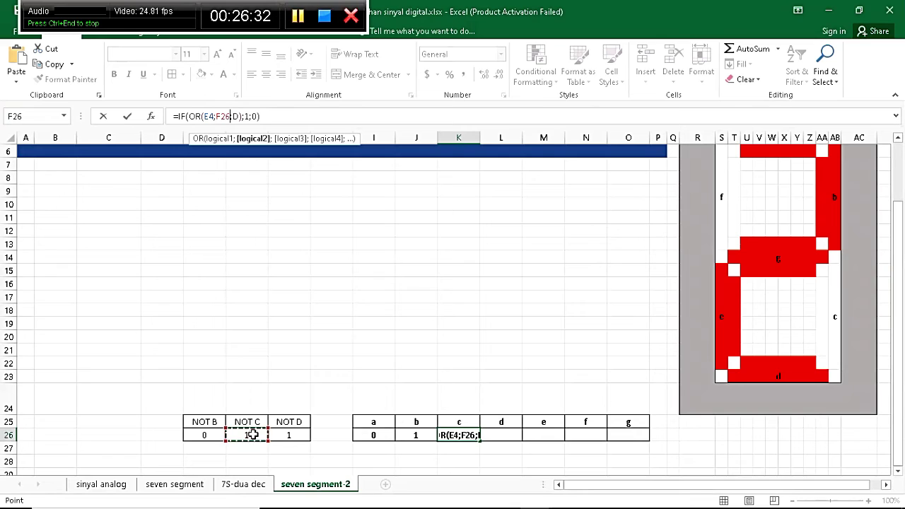
click(235, 116)
scroll(259, 273, up, 2)
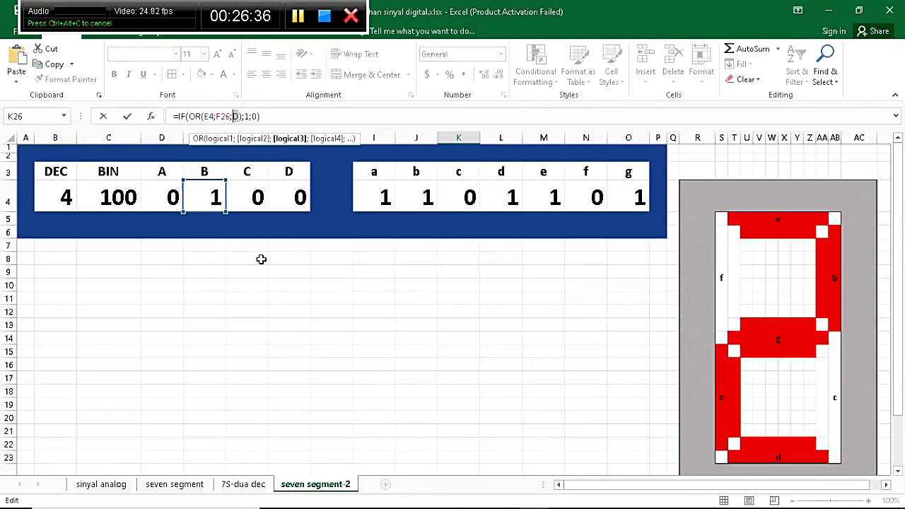
click(291, 206)
key(Return)
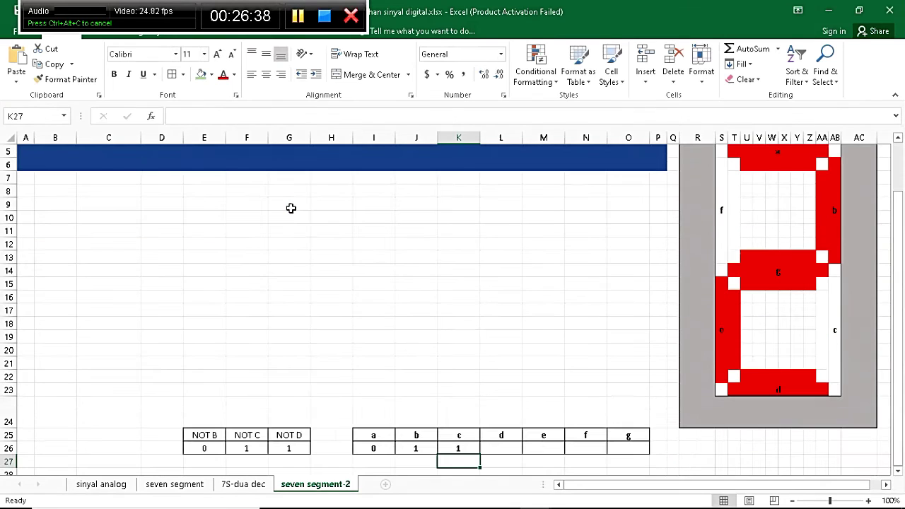
Switch to Notepad++ and copy the segment d formula =IF(OR(AND(B';D');AND(C;D');AND(B;C';D);AND(B';C);A);1;0) from line 22 of the notes
click(509, 450)
click(470, 496)
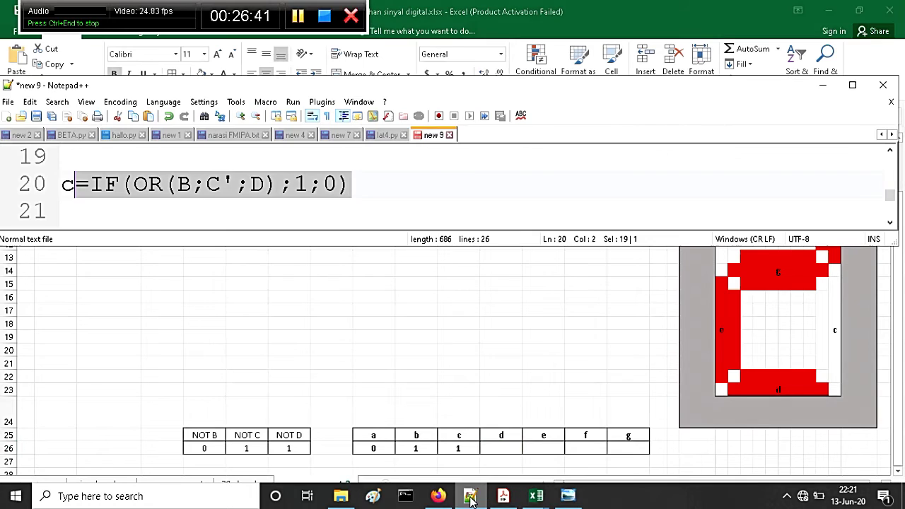
key(Down)
key(Down)
key(End)
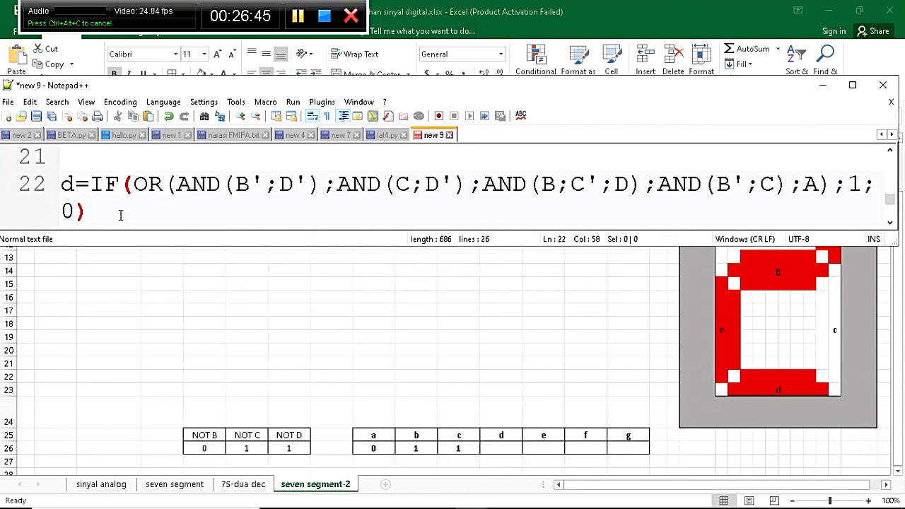
drag(120, 215, 75, 185)
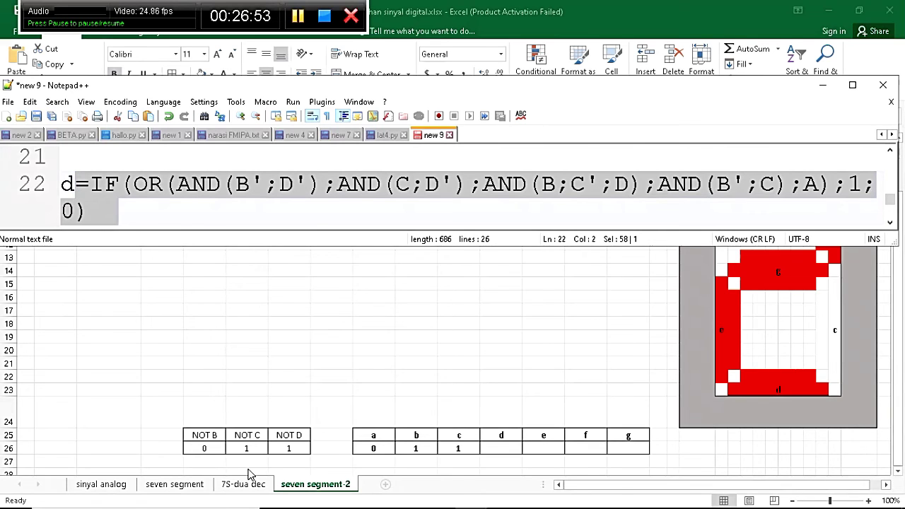
Switch back to Excel and paste the copied segment d formula into L26 under header d
mouse_move(417, 501)
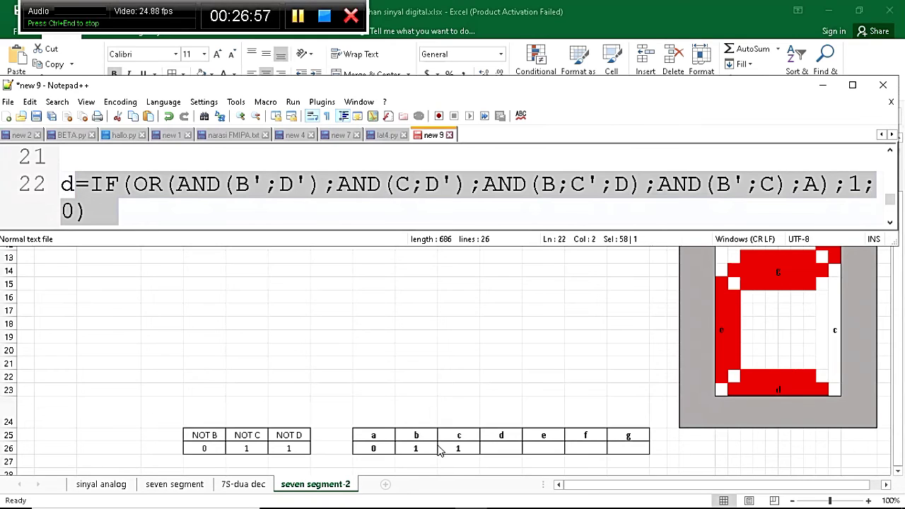
click(500, 448)
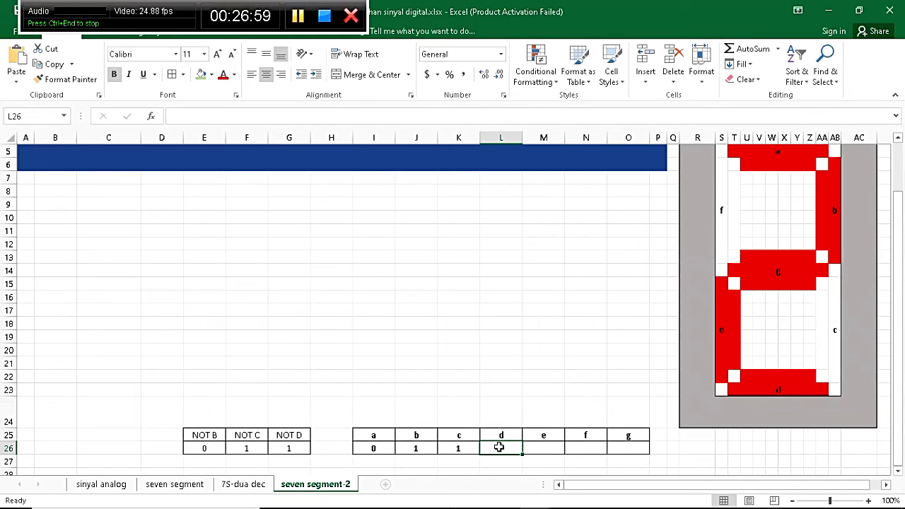
key(ctrl+v)
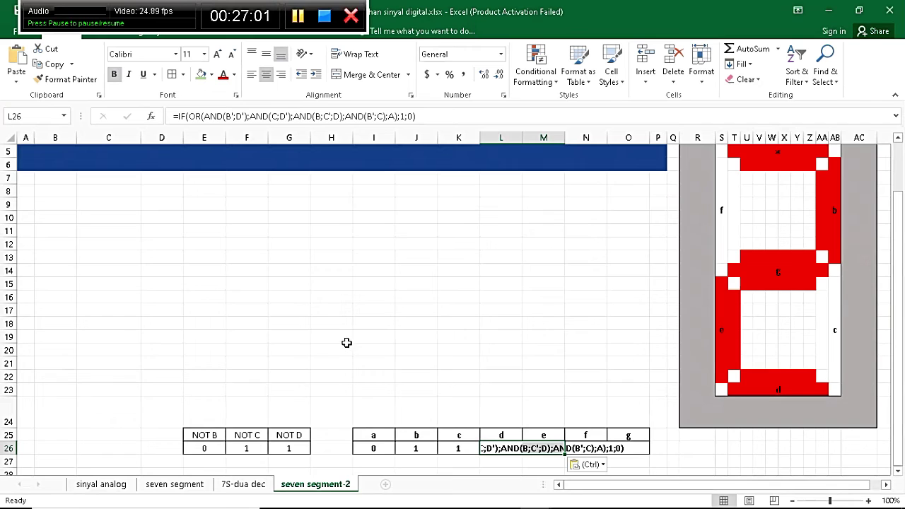
In the first AND of the L26 formula, replace B' with E26 and D' with G26 from the NOT table
click(234, 117)
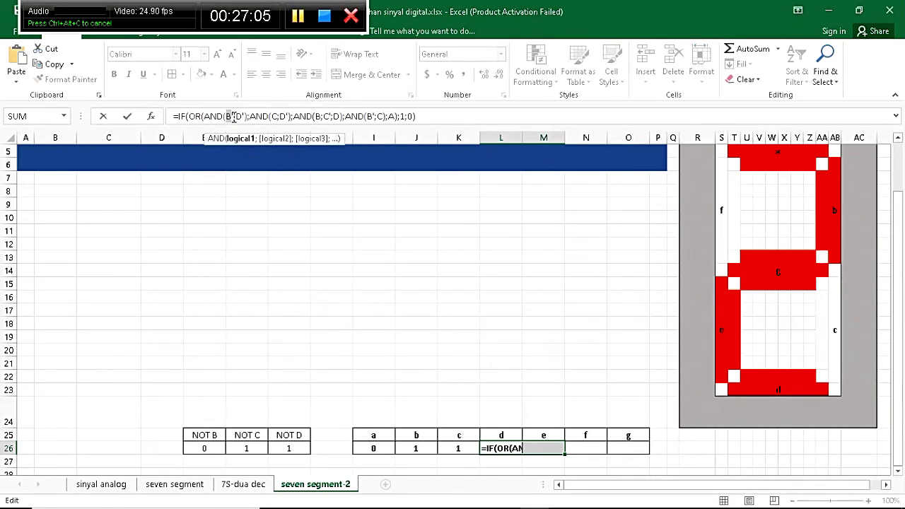
drag(234, 116, 225, 117)
click(203, 449)
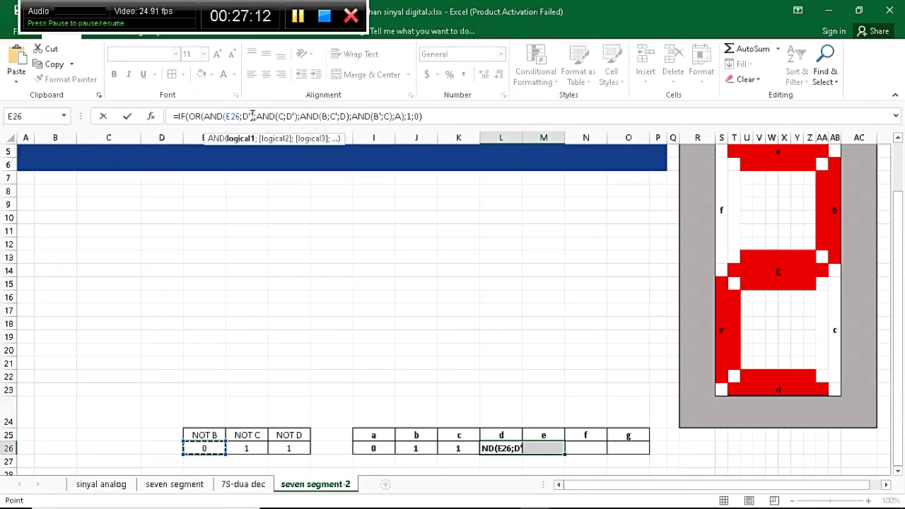
drag(253, 116, 243, 116)
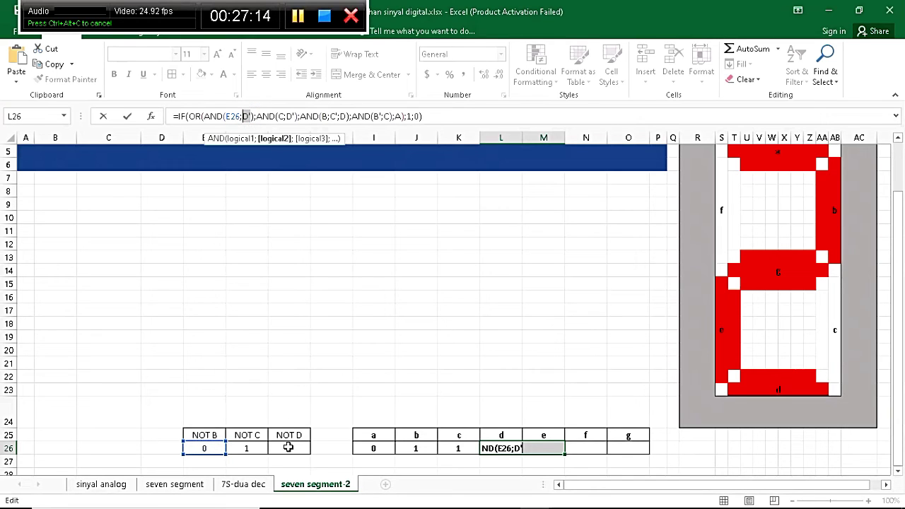
click(288, 447)
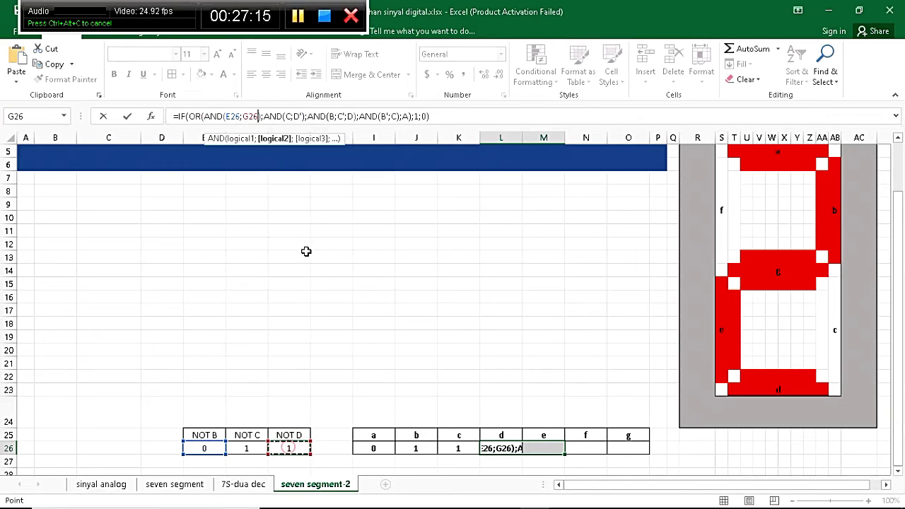
In the second AND of the L26 formula, replace C with F4 and D' with G26
click(289, 116)
scroll(280, 323, up, 2)
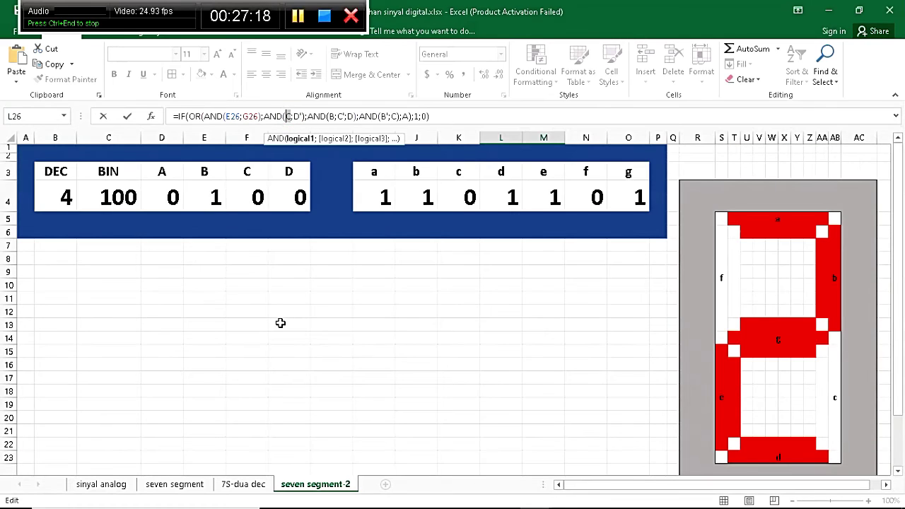
click(251, 198)
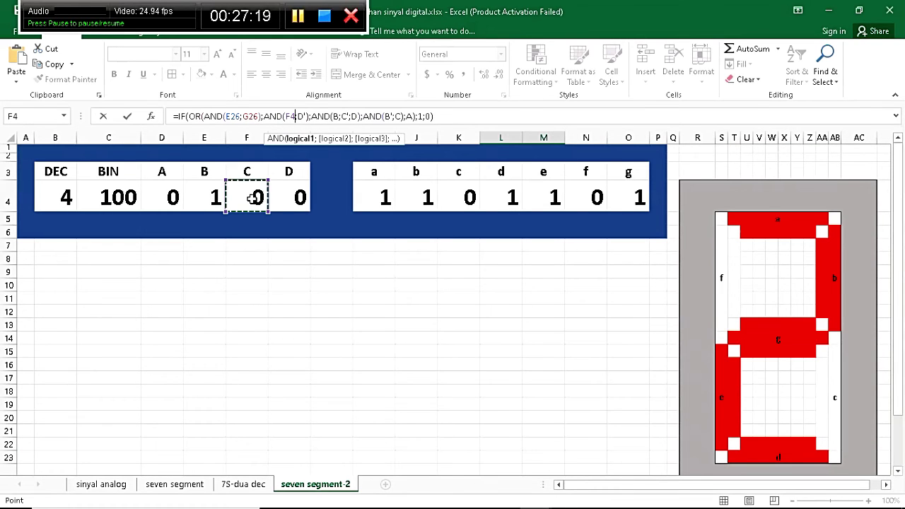
double_click(302, 116)
scroll(299, 258, down, 12)
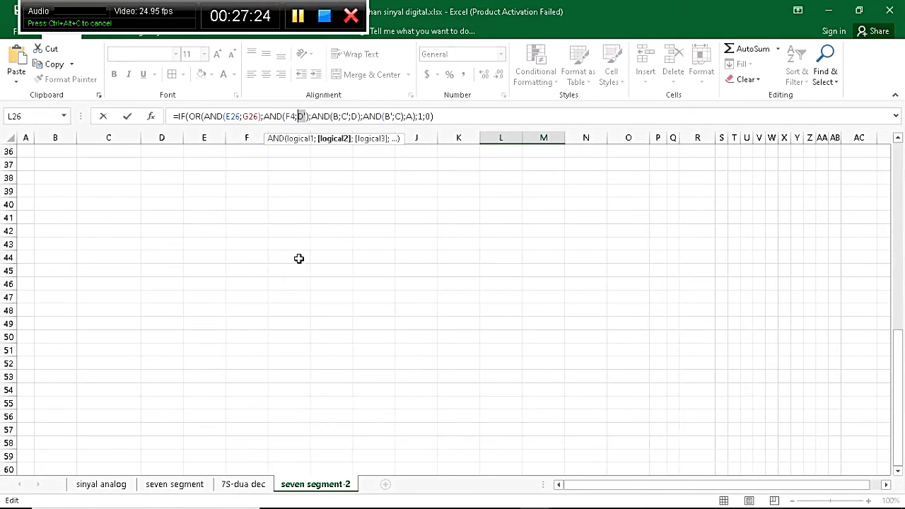
scroll(299, 258, up, 8)
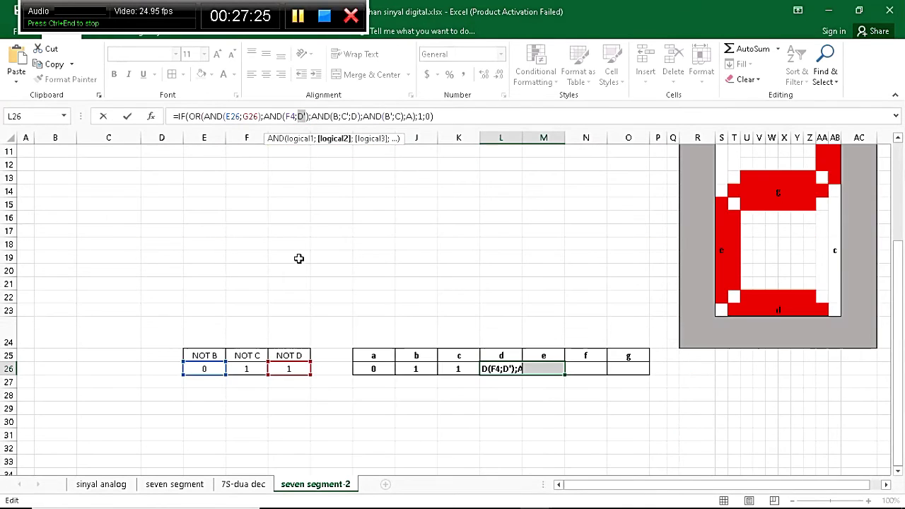
click(293, 368)
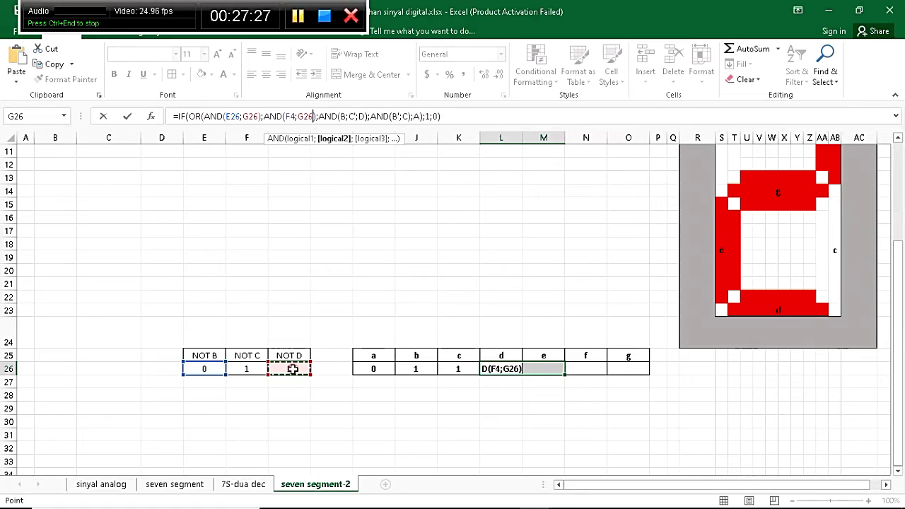
In the third AND of the L26 formula, replace B with E4, C' with F26 and D with G4
double_click(346, 116)
scroll(302, 252, up, 4)
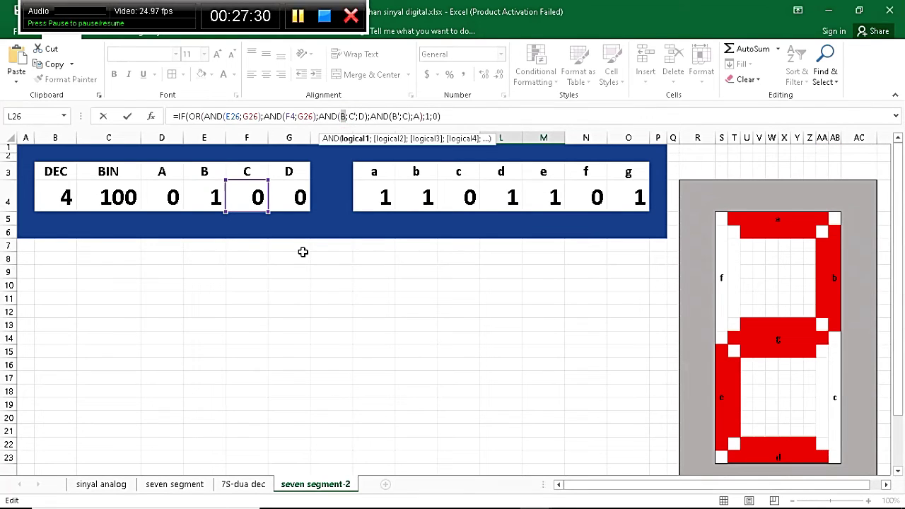
click(204, 195)
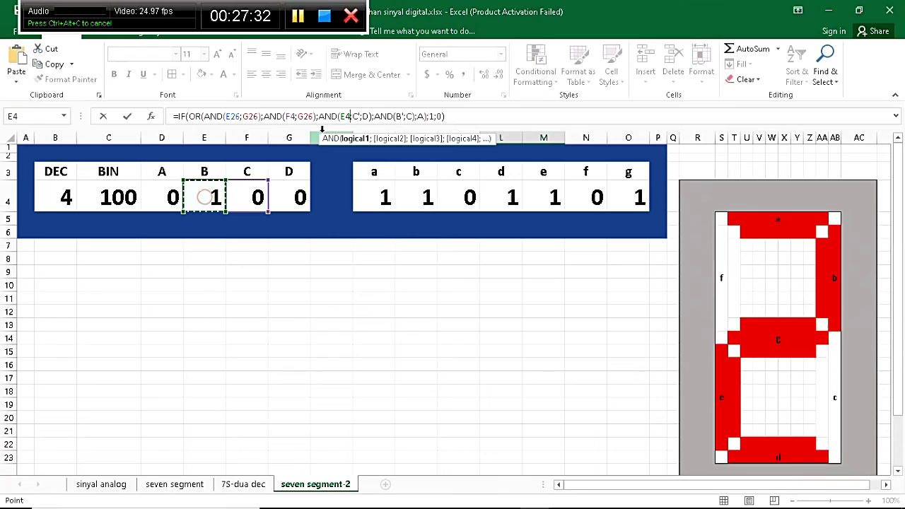
double_click(359, 116)
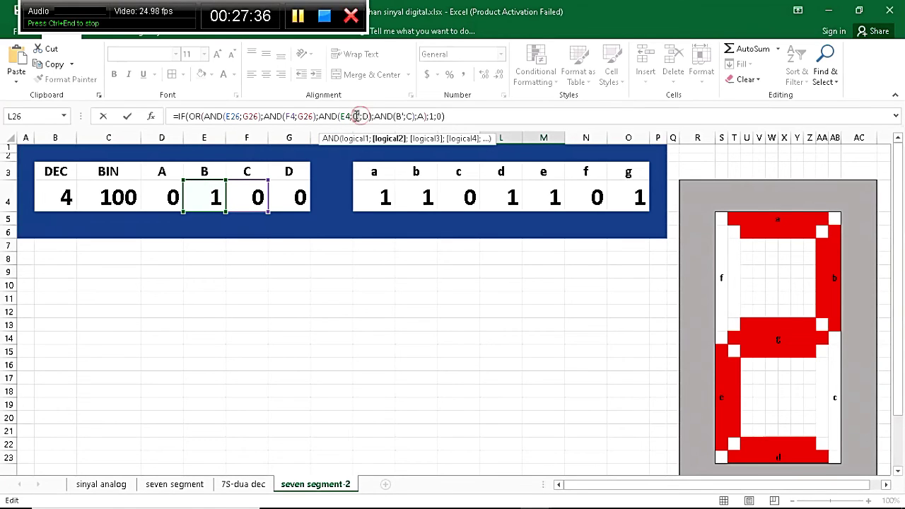
scroll(342, 196, down, 17)
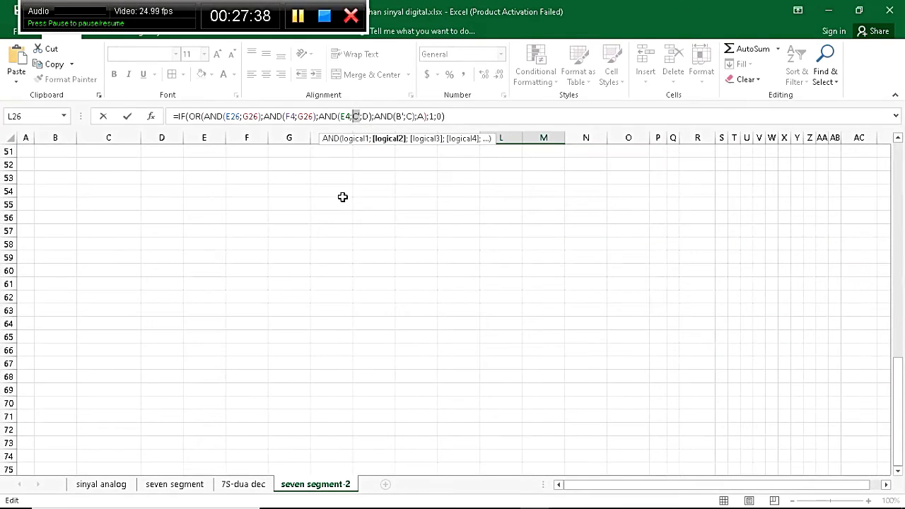
scroll(342, 196, up, 12)
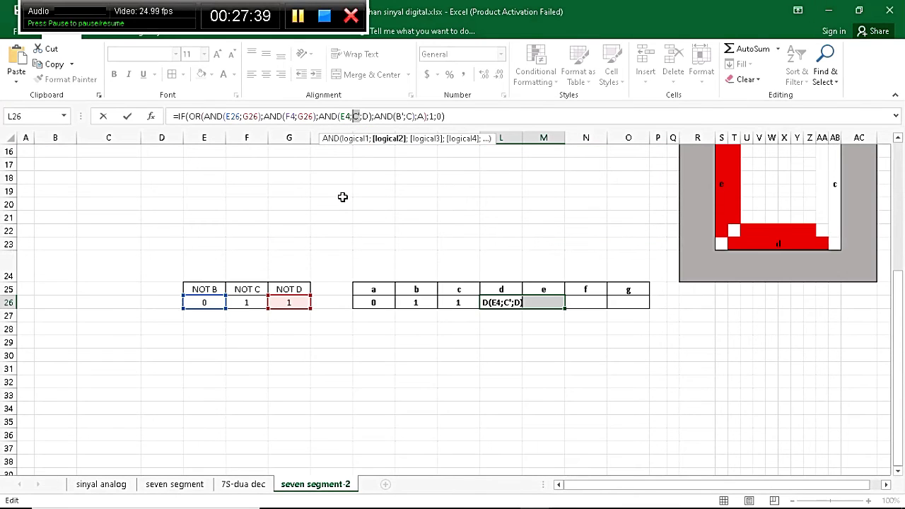
click(246, 301)
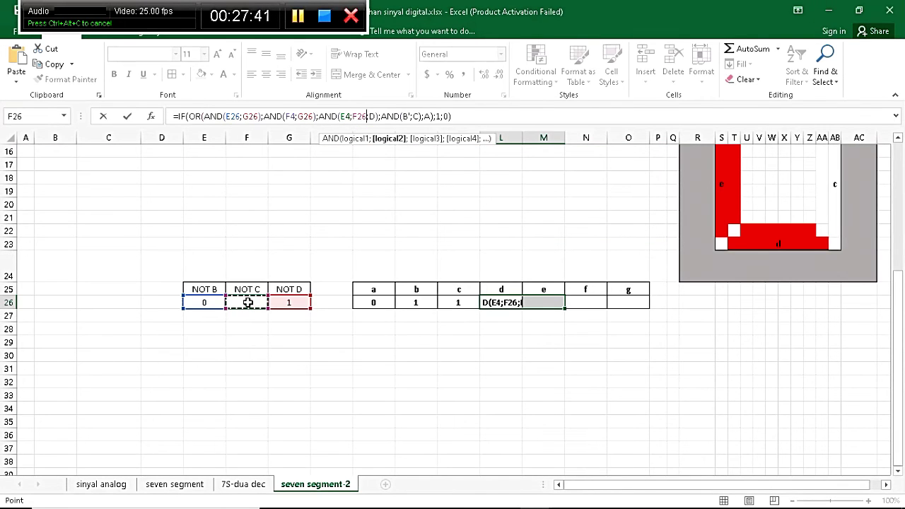
double_click(372, 116)
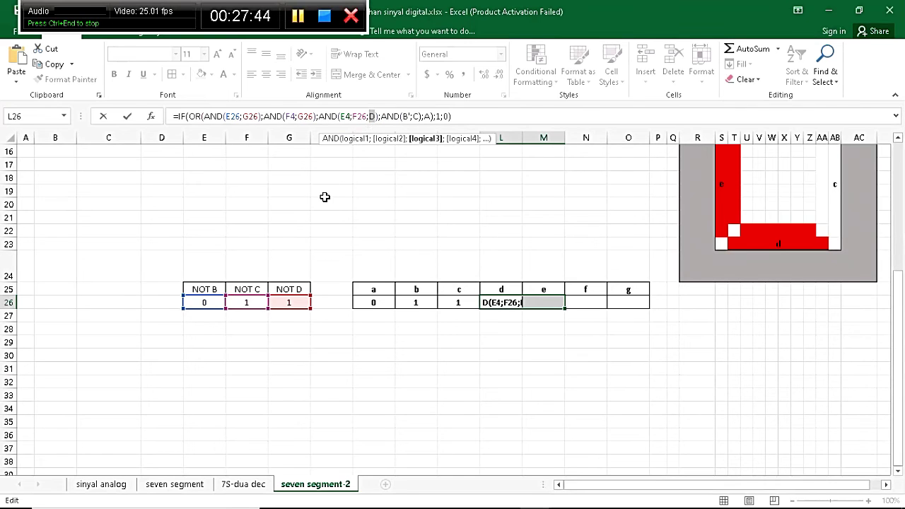
scroll(324, 196, up, 5)
click(298, 199)
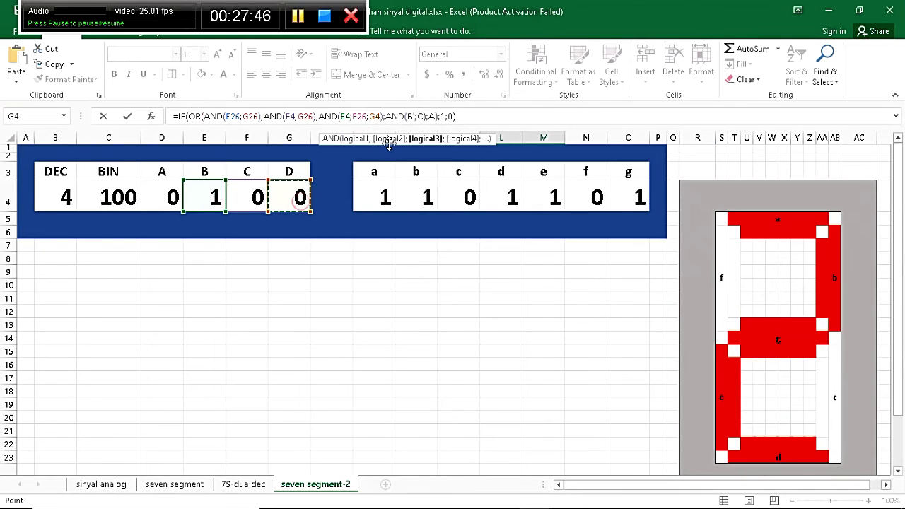
In the fourth AND of the L26 formula, replace B' with E26 and C with F4
double_click(409, 116)
scroll(319, 251, down, 13)
scroll(320, 251, up, 10)
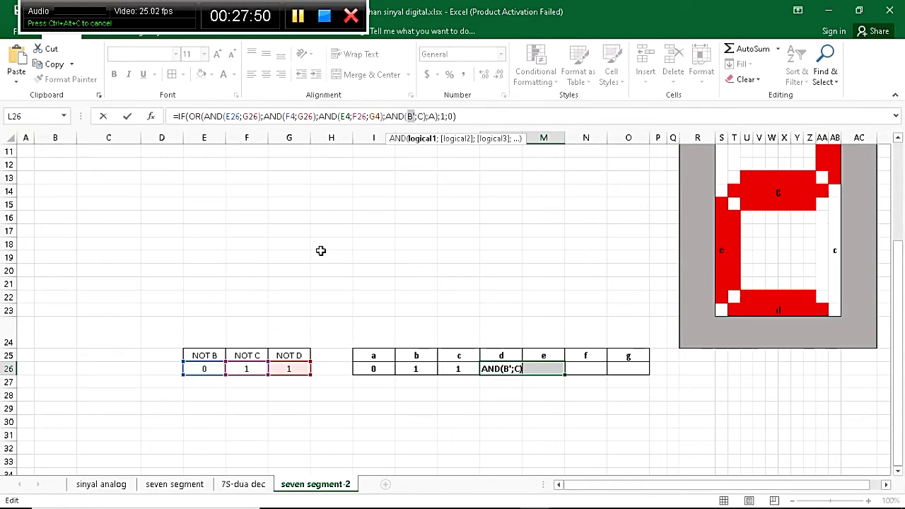
click(208, 369)
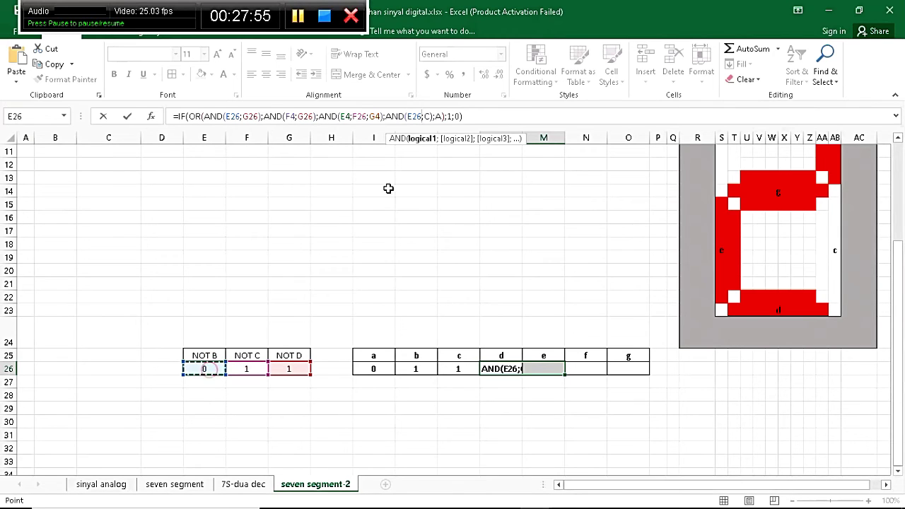
double_click(427, 117)
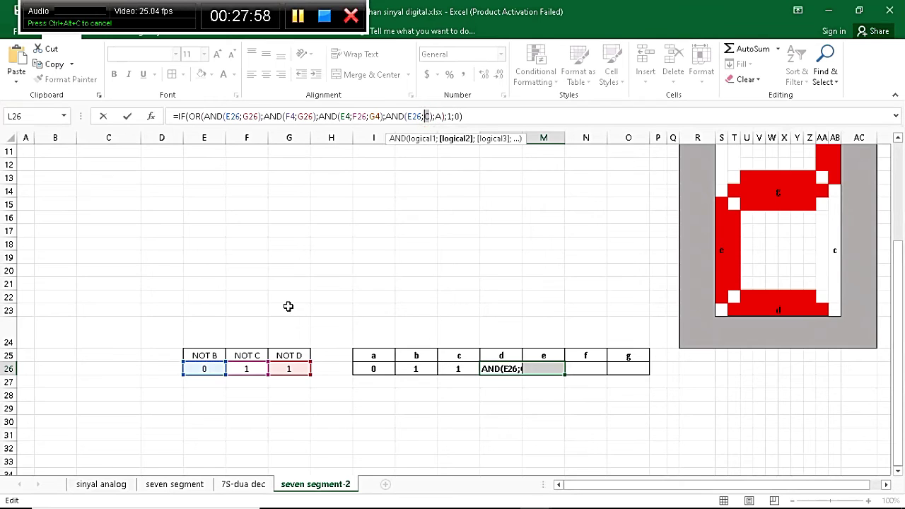
scroll(289, 307, up, 4)
click(251, 193)
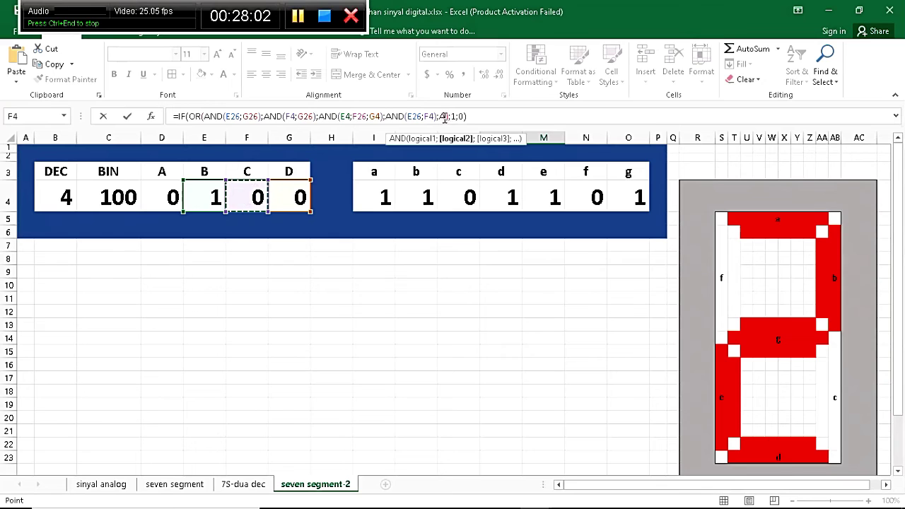
Replace the standalone A in the L26 formula with D4 and enter the formula
double_click(442, 117)
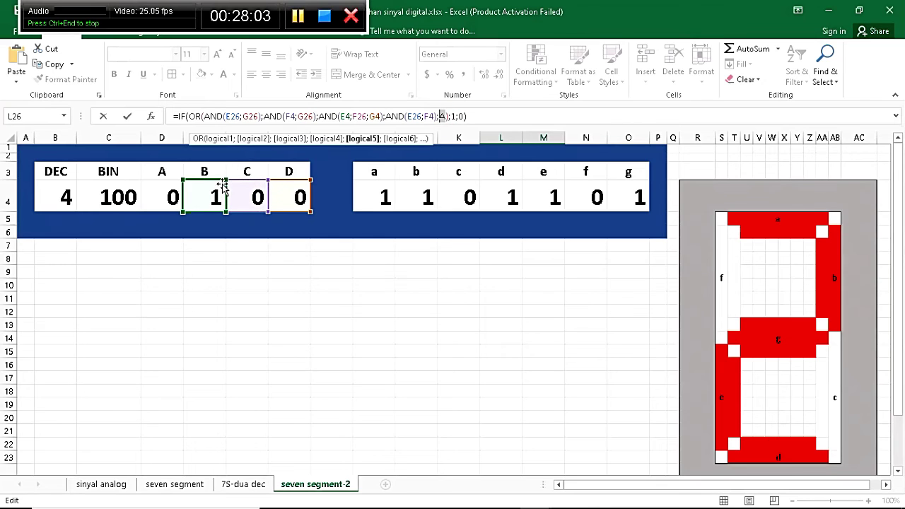
click(170, 198)
key(Tab)
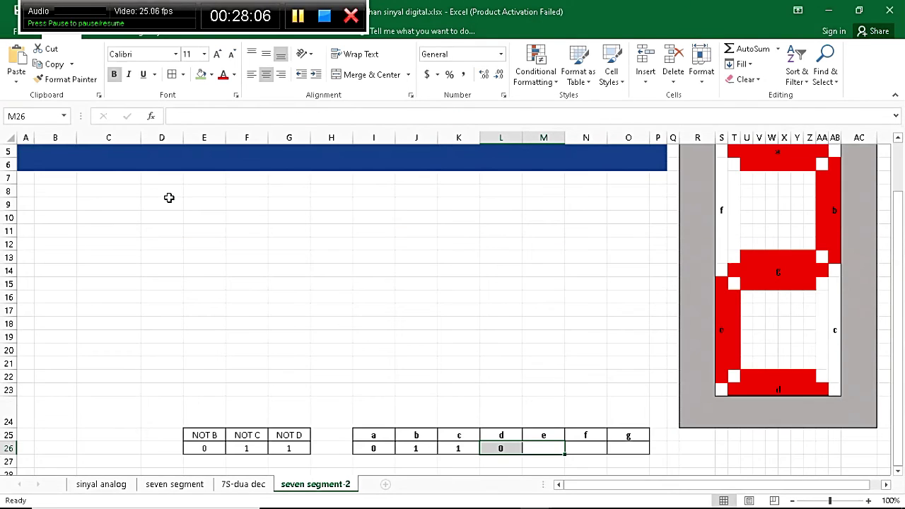
click(559, 469)
click(558, 452)
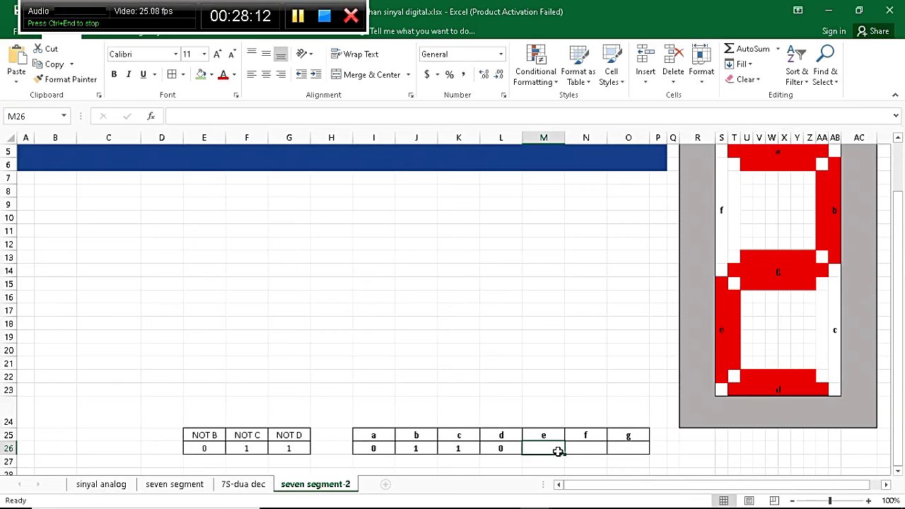
click(507, 451)
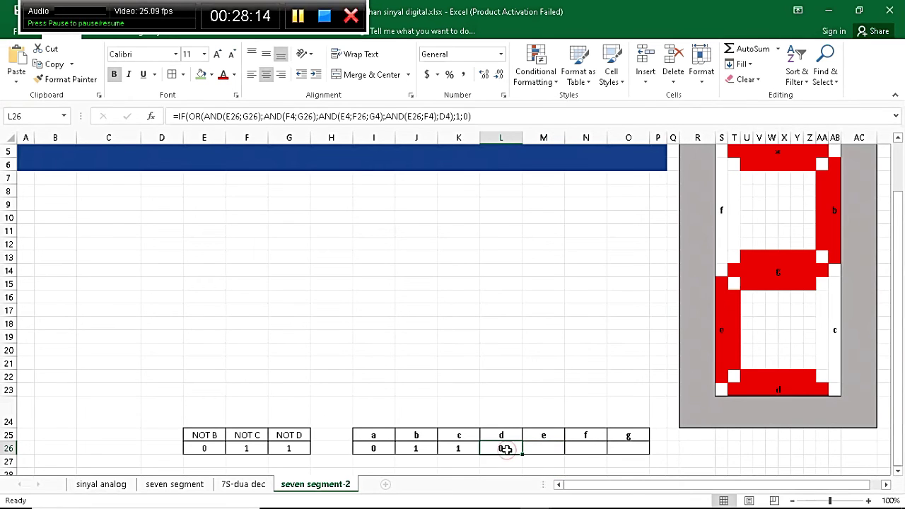
Copy segment e's expression =IF(OR(AND(B';D');AND(C;D'));1;0) from line 23 in Notepad++ and paste it into cell M26 in Excel
mouse_move(506, 504)
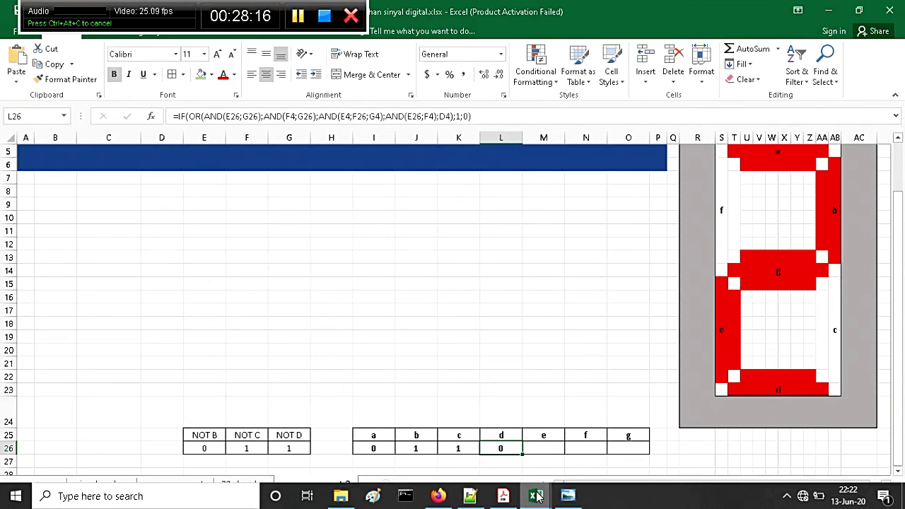
click(469, 504)
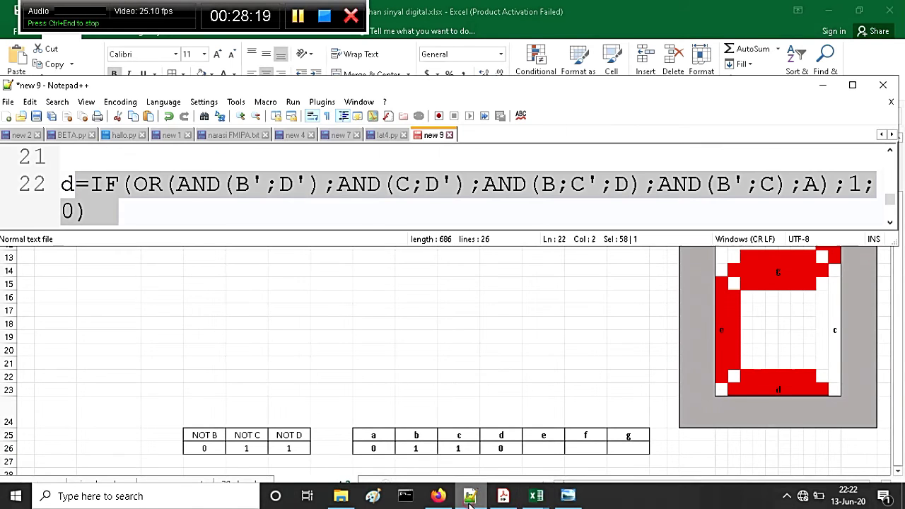
click(378, 209)
key(Down)
key(Down)
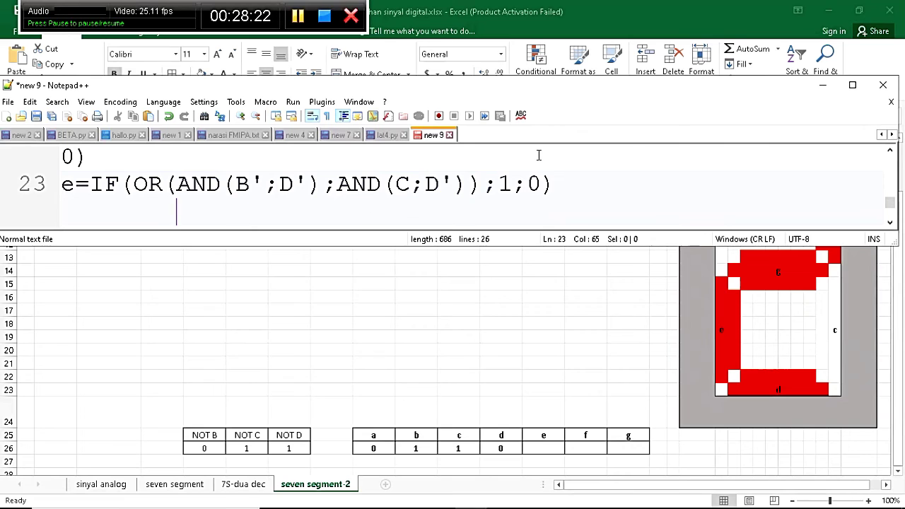
drag(555, 178, 82, 186)
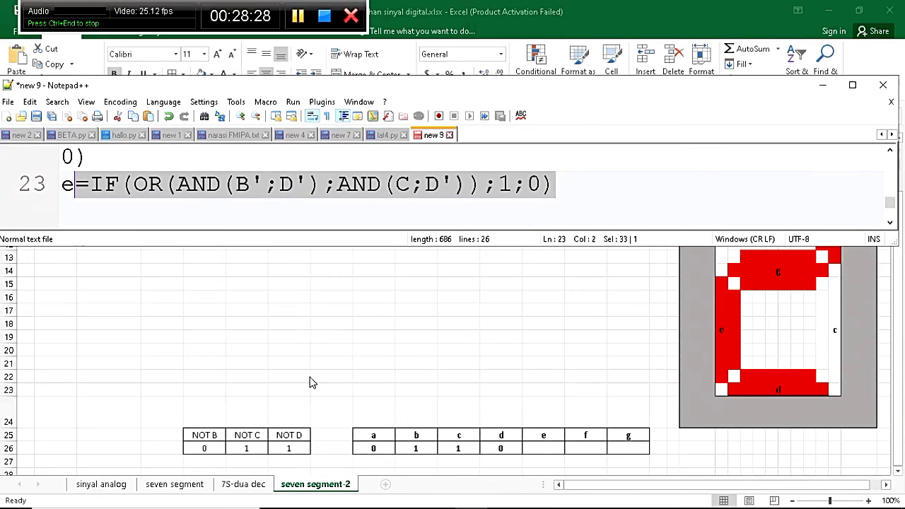
click(550, 448)
click(549, 448)
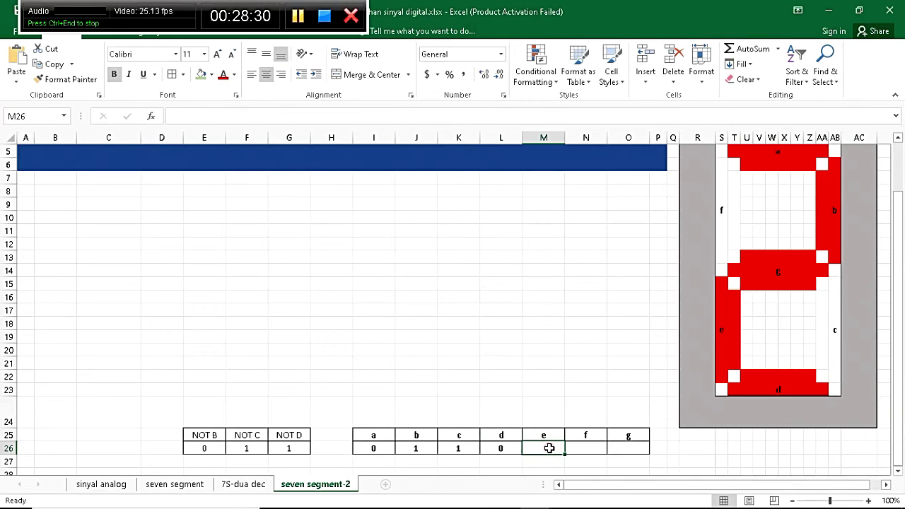
key(ctrl+v)
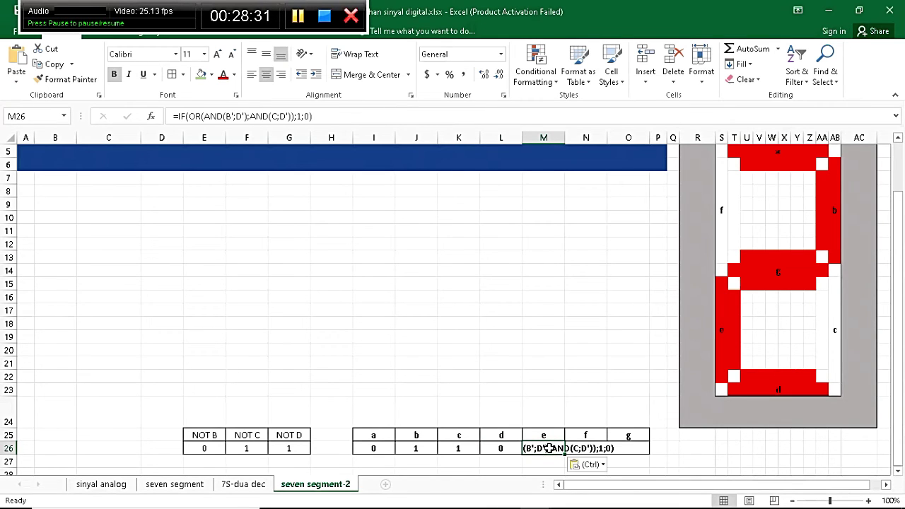
In the first AND of the M26 formula, replace B' with E26 and D' with G26 from the NOT table
double_click(234, 116)
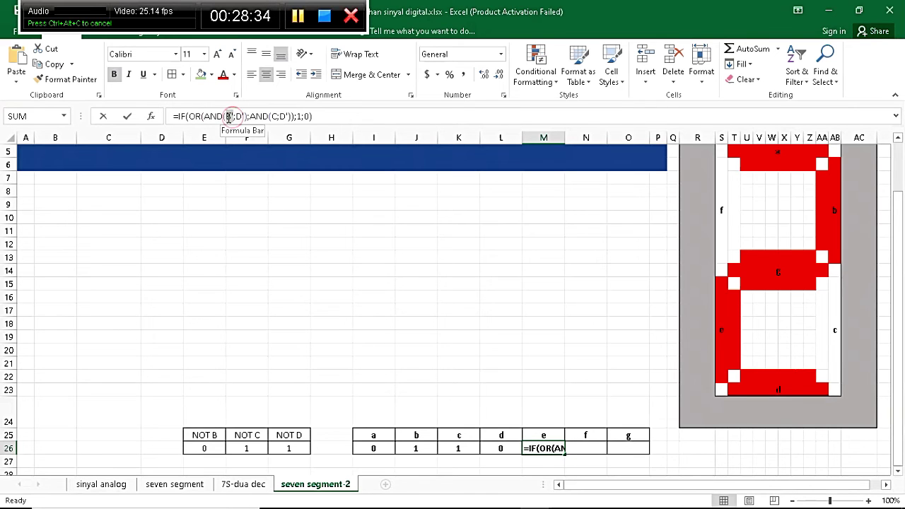
scroll(251, 300, up, 2)
scroll(251, 300, down, 12)
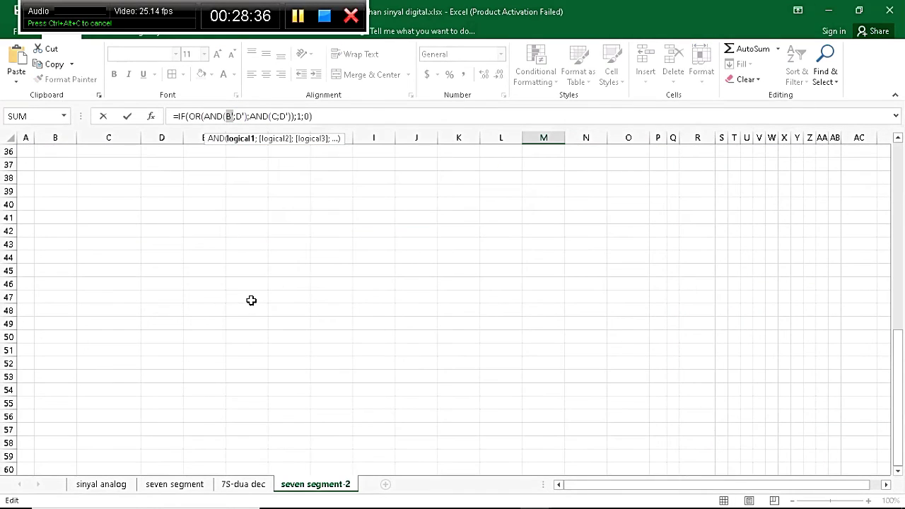
scroll(251, 301, up, 10)
scroll(251, 301, down, 2)
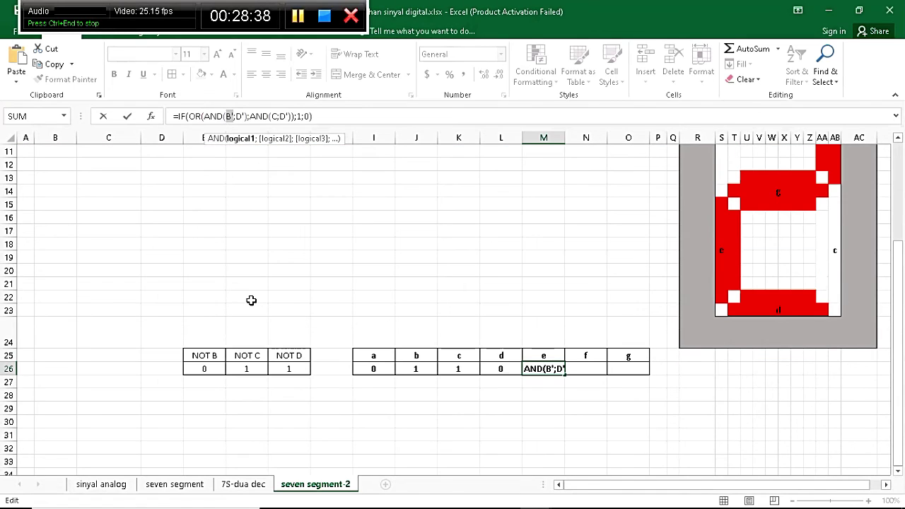
click(214, 367)
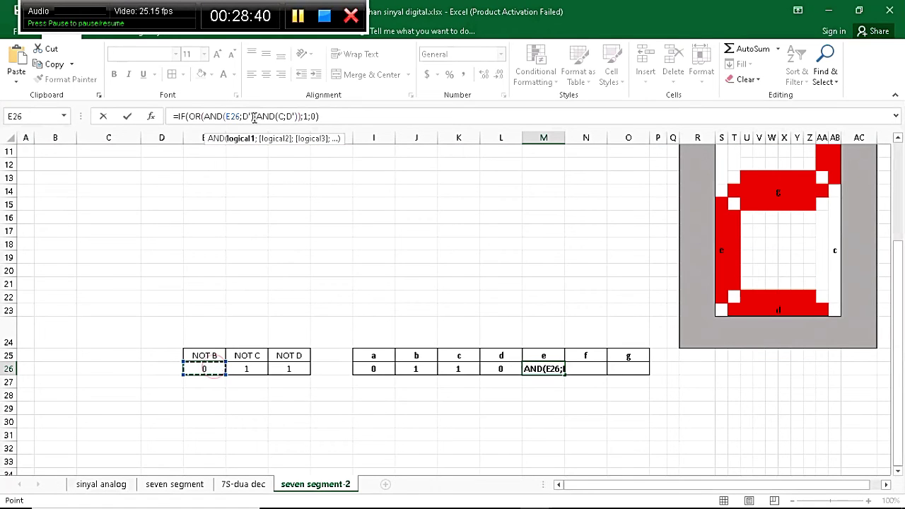
double_click(249, 116)
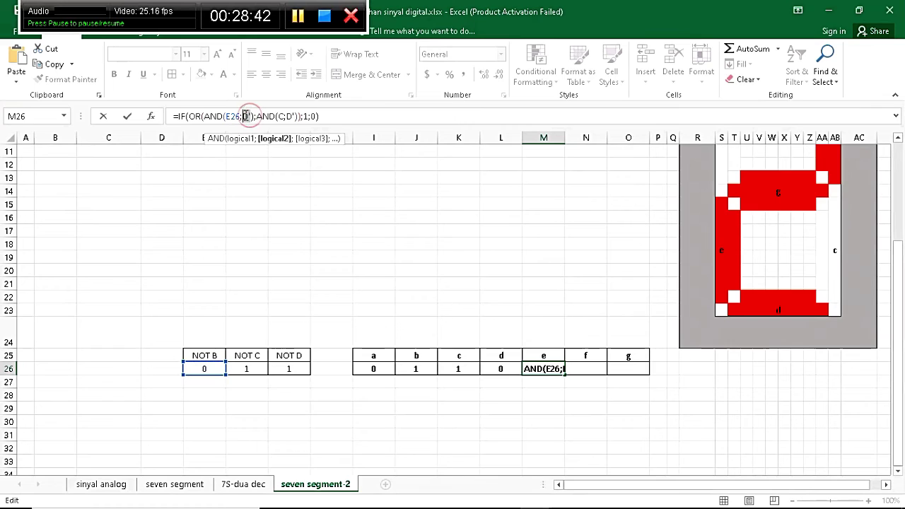
click(285, 373)
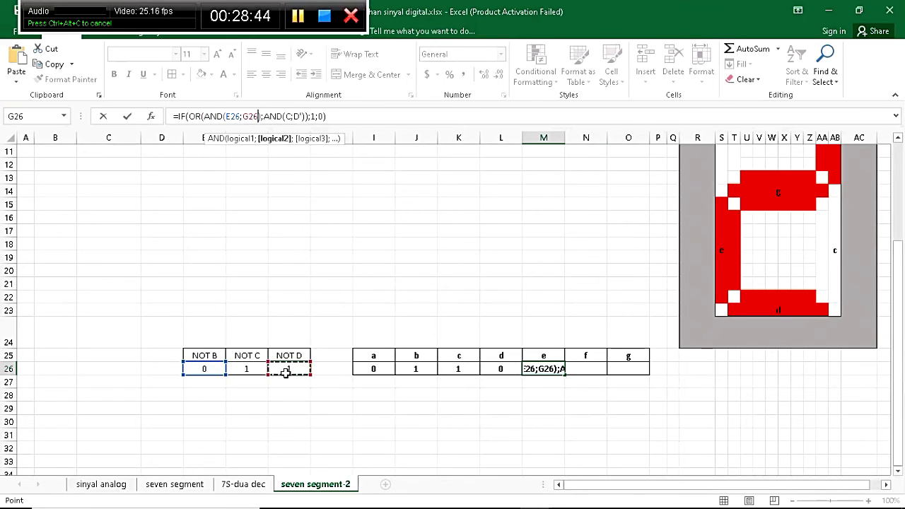
In the second AND of the M26 formula, replace C with F4 and D' with G26, and enter the formula
double_click(289, 116)
scroll(281, 259, up, 3)
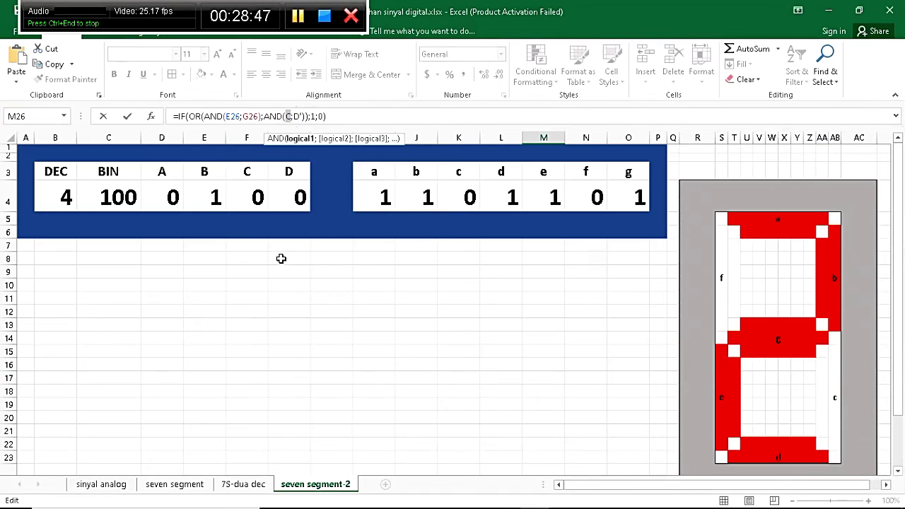
click(242, 204)
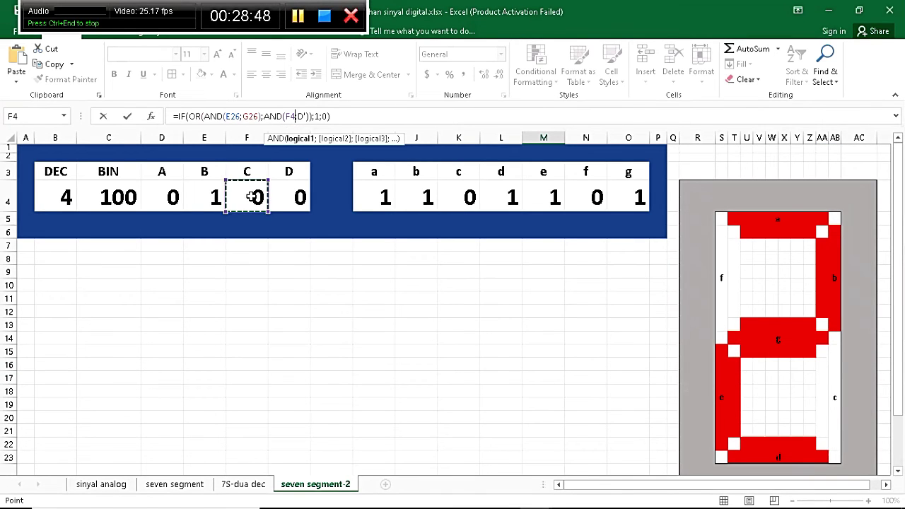
double_click(302, 116)
scroll(283, 297, down, 8)
scroll(285, 302, up, 3)
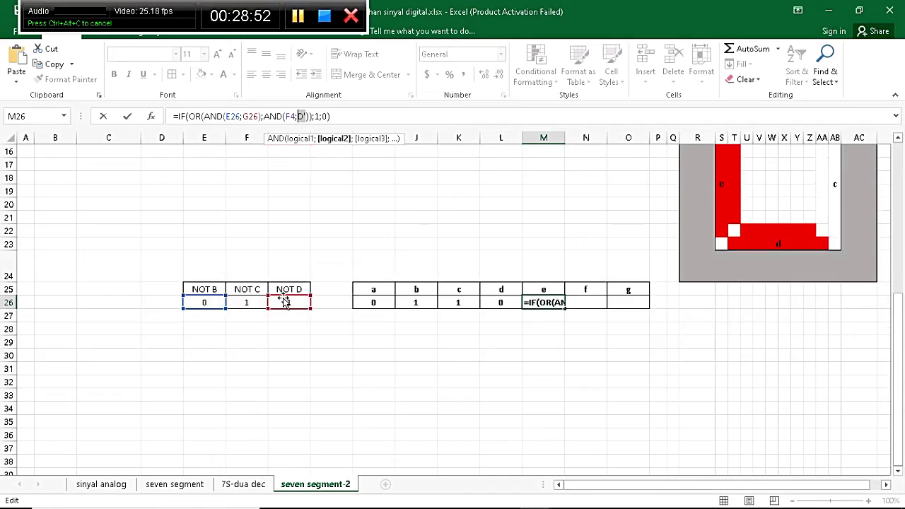
scroll(283, 301, up, 3)
click(285, 437)
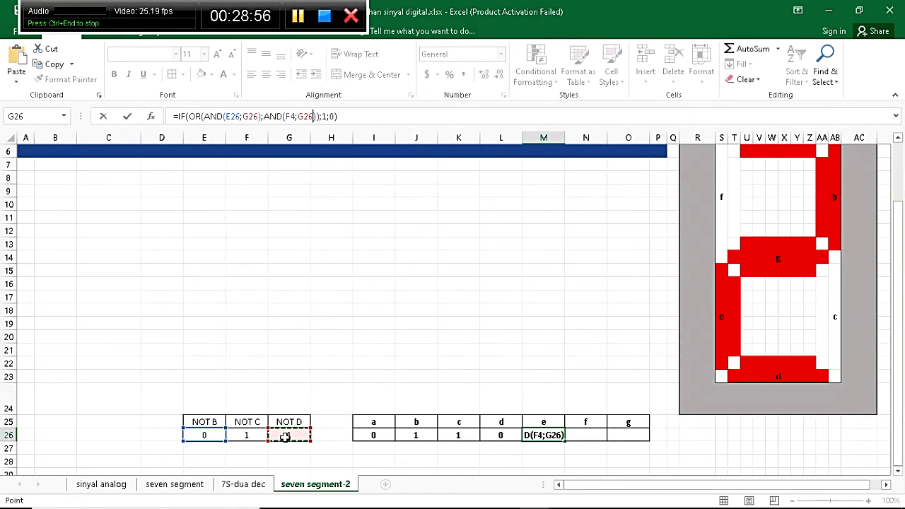
key(Return)
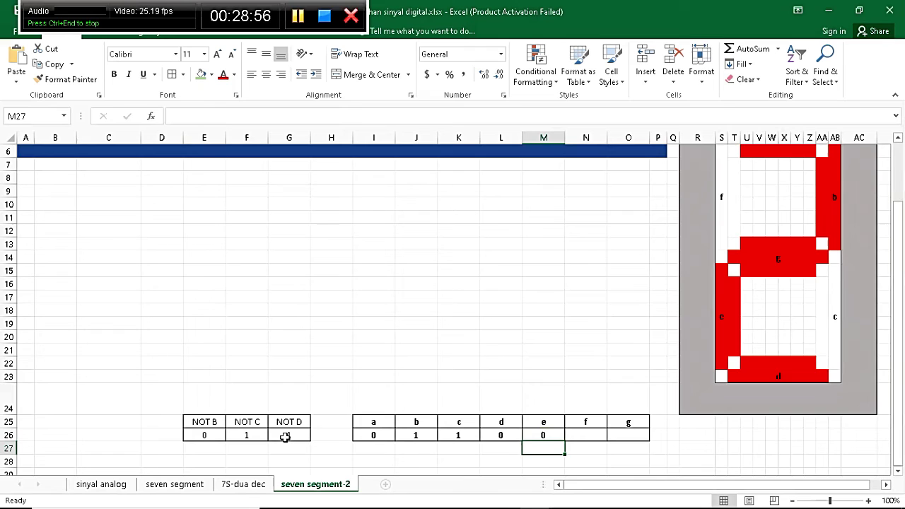
Copy segment f's expression =IF(OR(A;AND(C';D');AND(B;C');AND(B;D'));1;0) from line 25 in Notepad++ and paste it into cell N26 in Excel
click(585, 437)
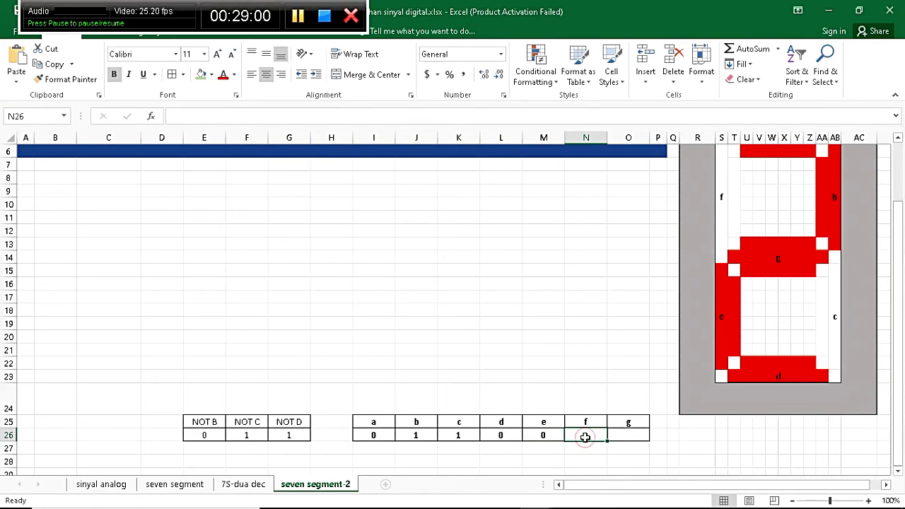
mouse_move(536, 502)
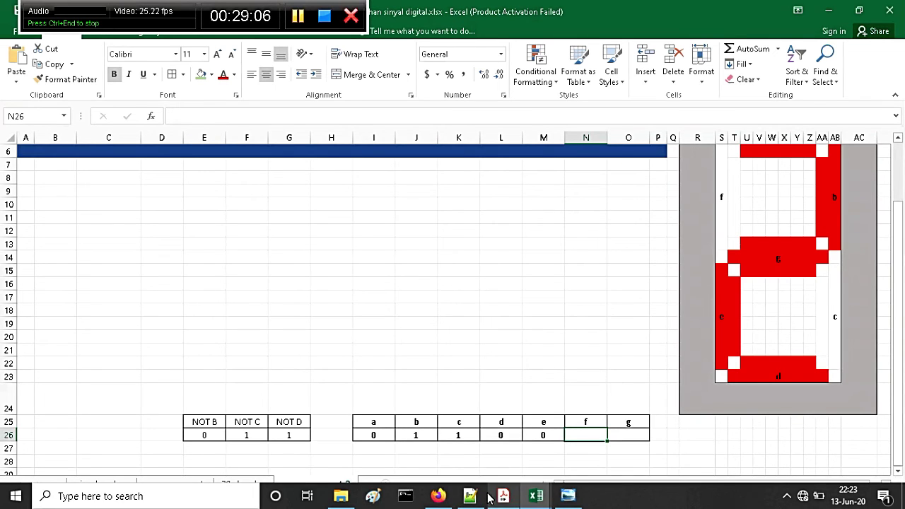
click(475, 497)
click(444, 208)
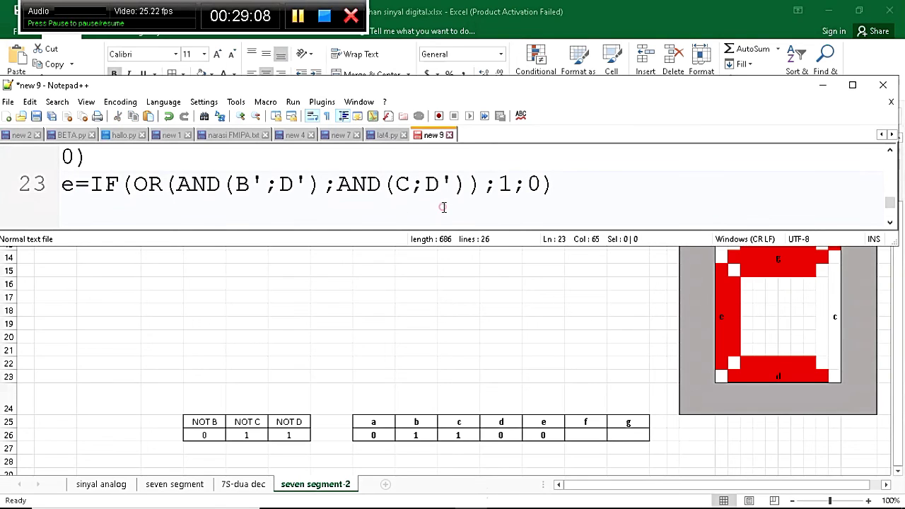
key(Down)
key(Down)
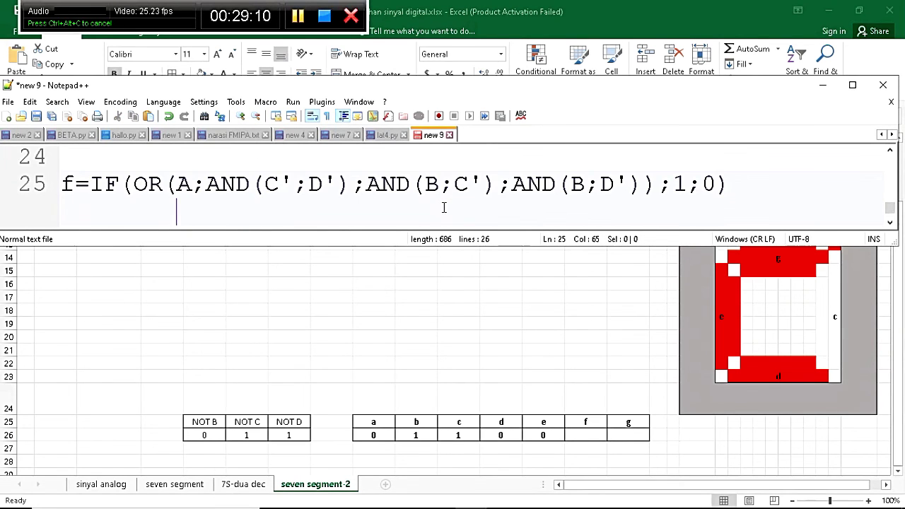
drag(748, 184, 82, 183)
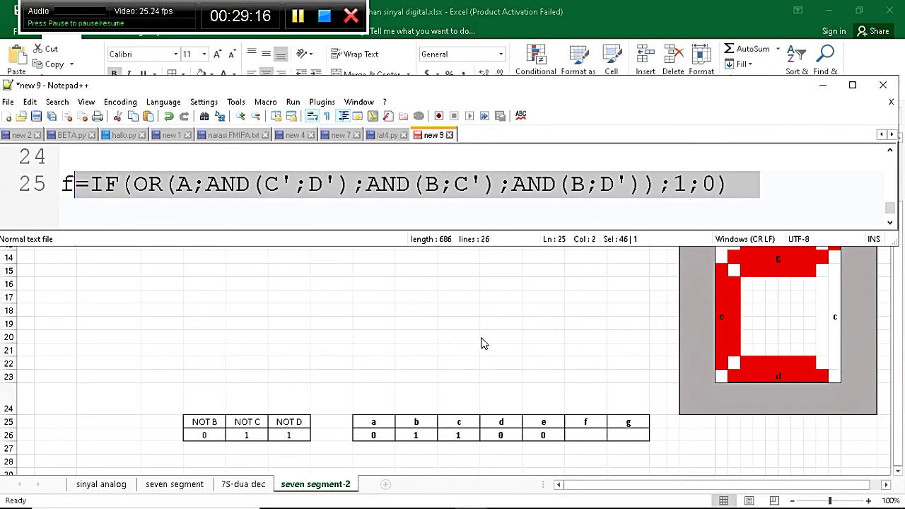
key(alt+Tab)
key(ctrl+v)
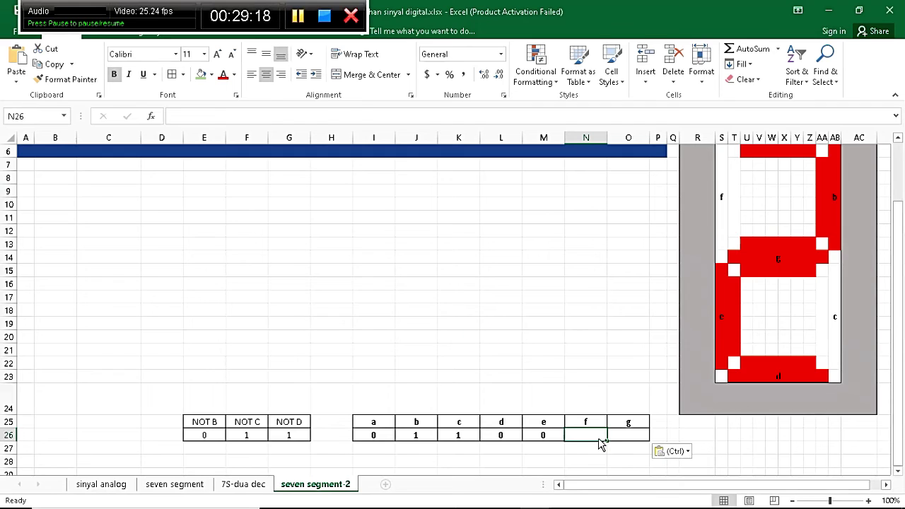
Replace the standalone A at the start of the OR in the N26 formula with D4
double_click(207, 116)
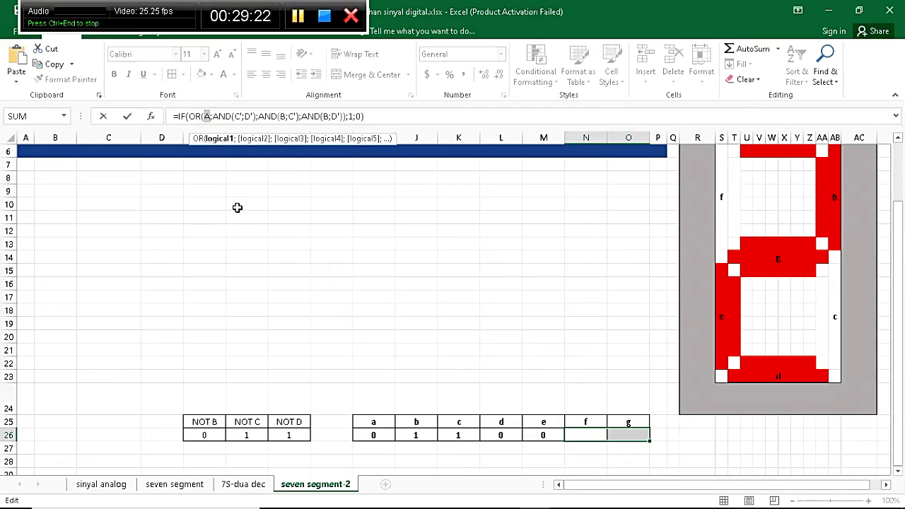
scroll(237, 207, up, 2)
click(169, 197)
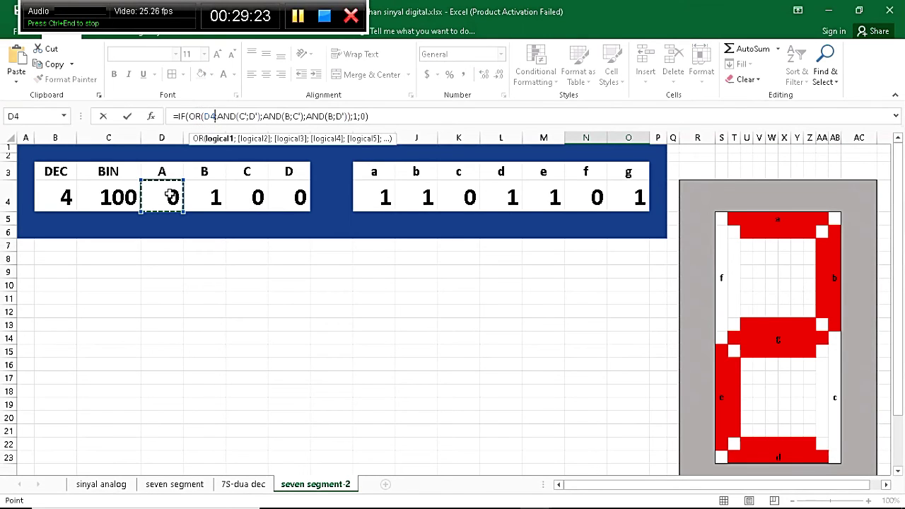
text(;)
In the first AND of the N26 formula, replace C' with F26 and D' with G26 from the NOT table
double_click(242, 116)
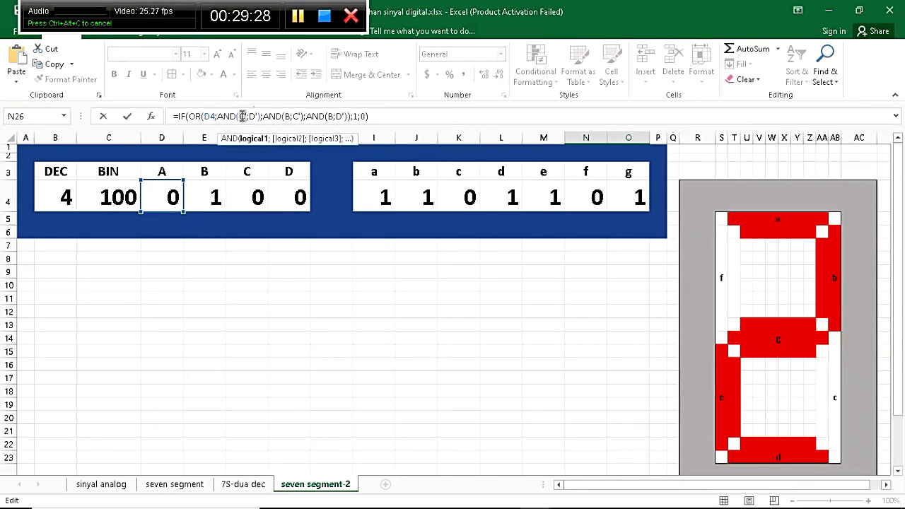
scroll(231, 302, down, 8)
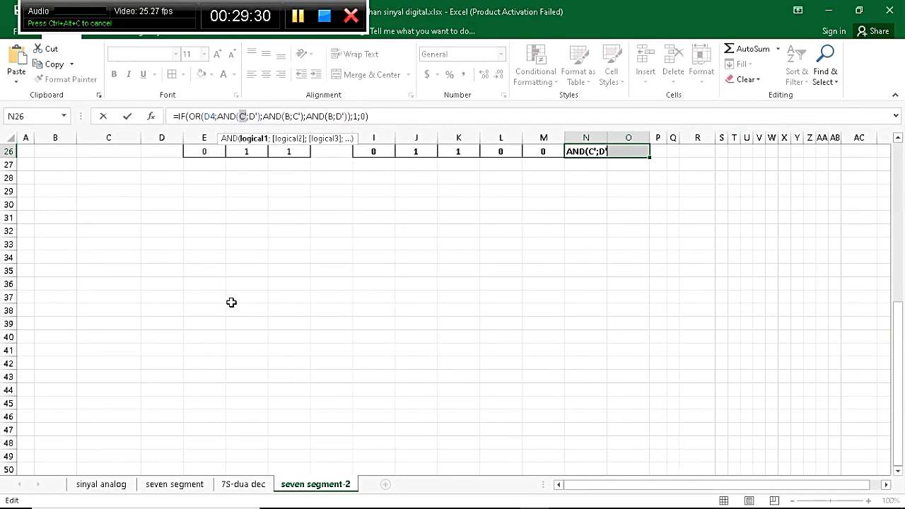
scroll(250, 177, up, 8)
scroll(249, 176, down, 4)
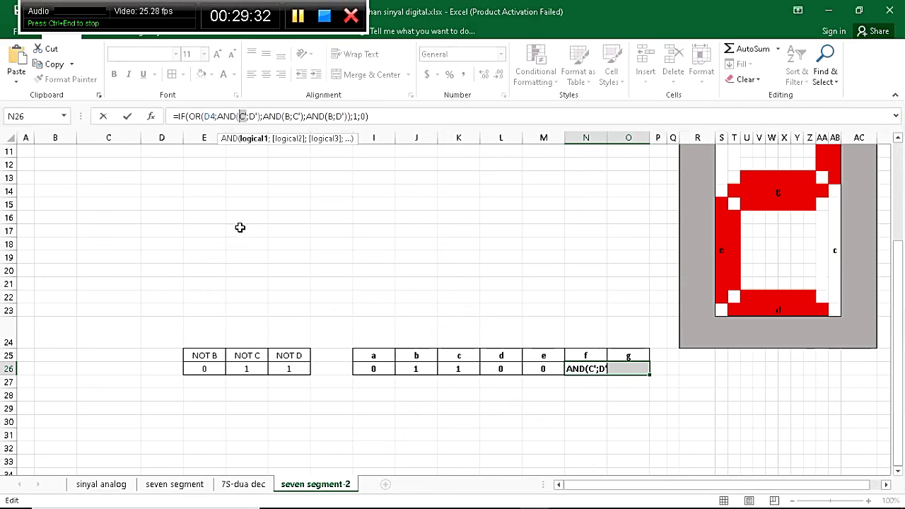
click(244, 370)
scroll(244, 371, up, 3)
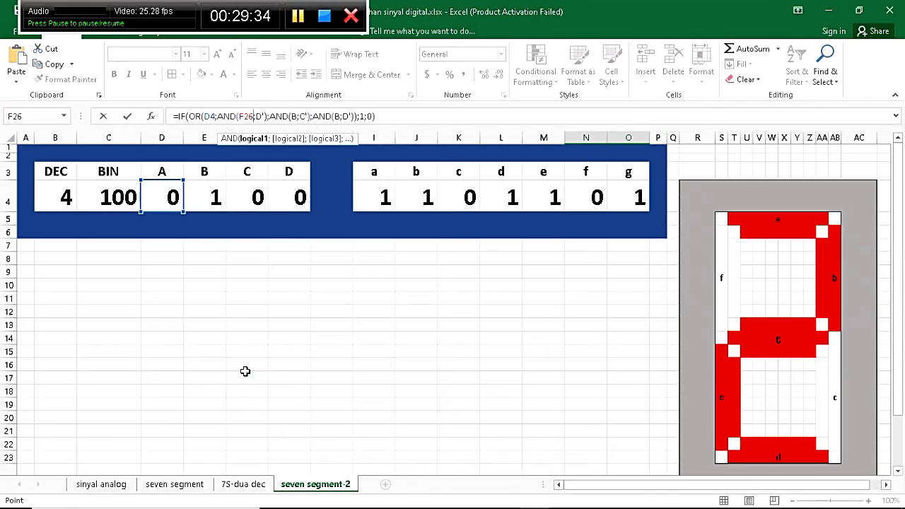
click(257, 116)
scroll(274, 260, down, 5)
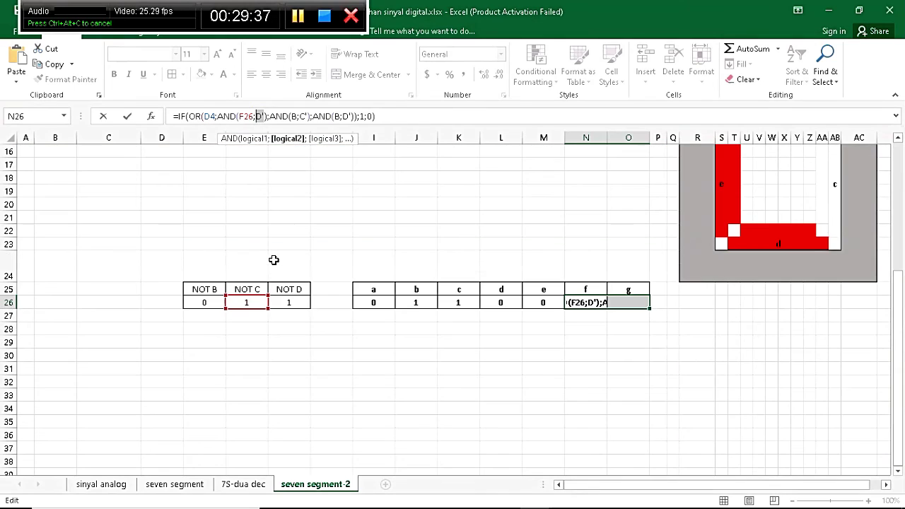
click(289, 303)
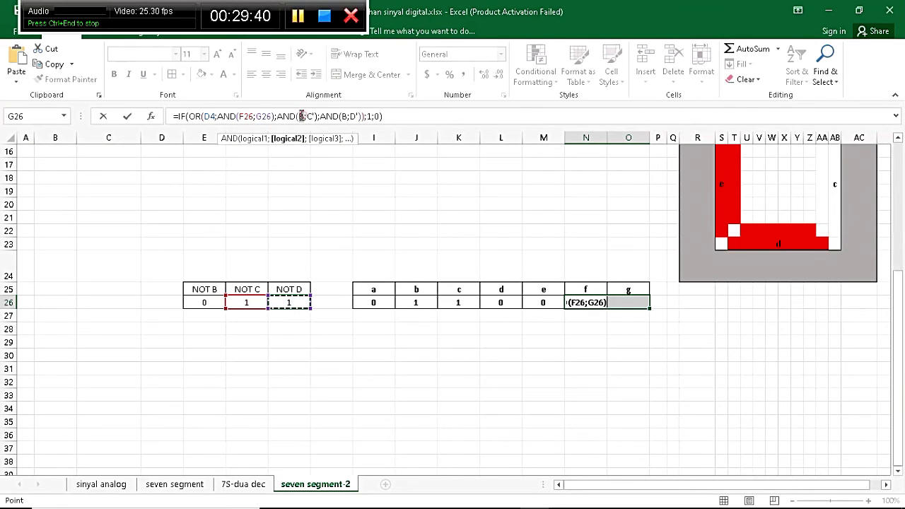
In the second AND of the N26 formula, replace B with E4 and C' with F26
click(300, 116)
scroll(323, 210, up, 5)
click(211, 196)
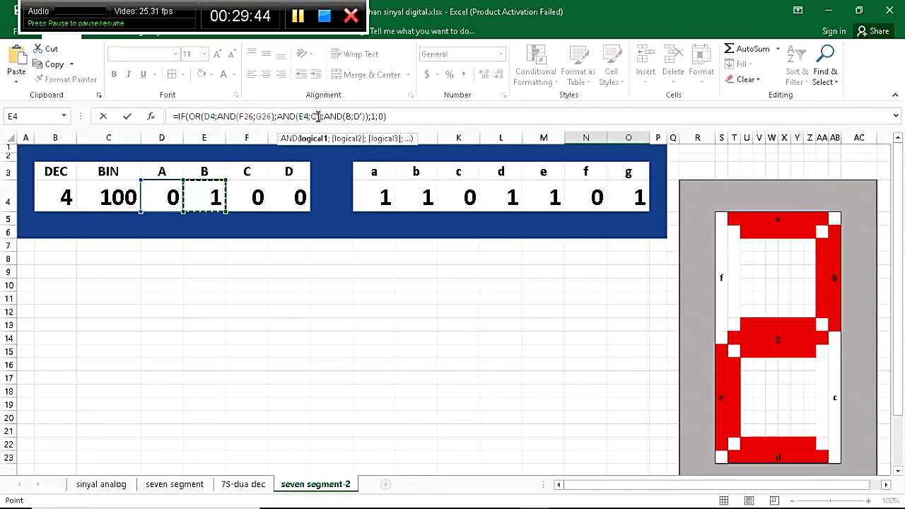
double_click(314, 116)
scroll(312, 236, down, 12)
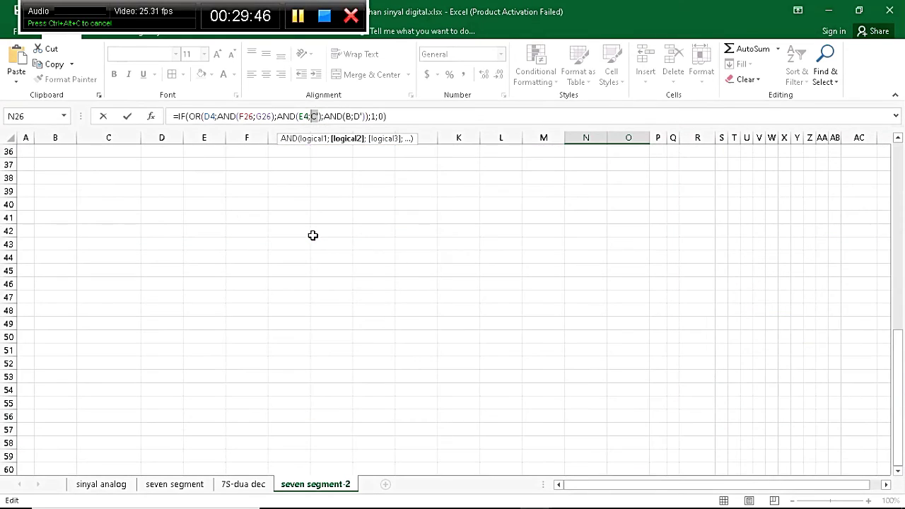
scroll(313, 235, up, 7)
click(241, 301)
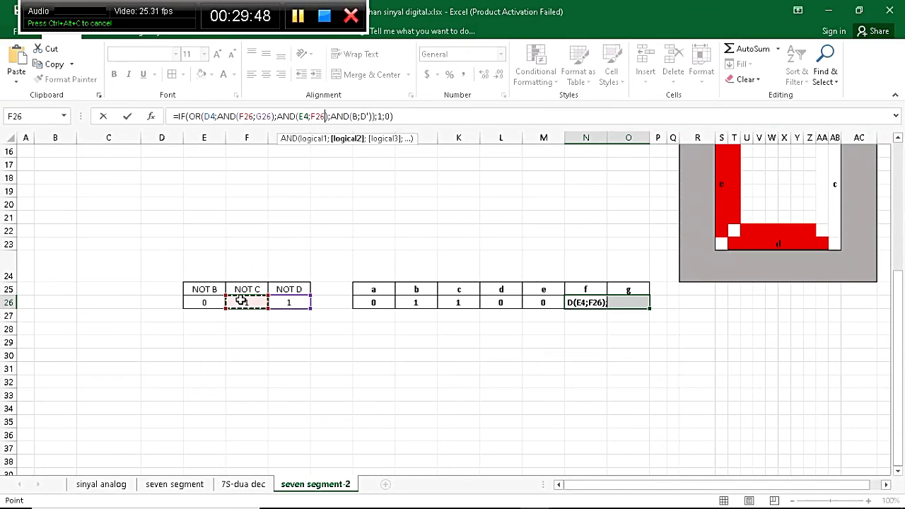
In the third AND of the N26 formula, replace B with E4 and D' with G26, and enter the formula
double_click(356, 116)
scroll(300, 188, up, 5)
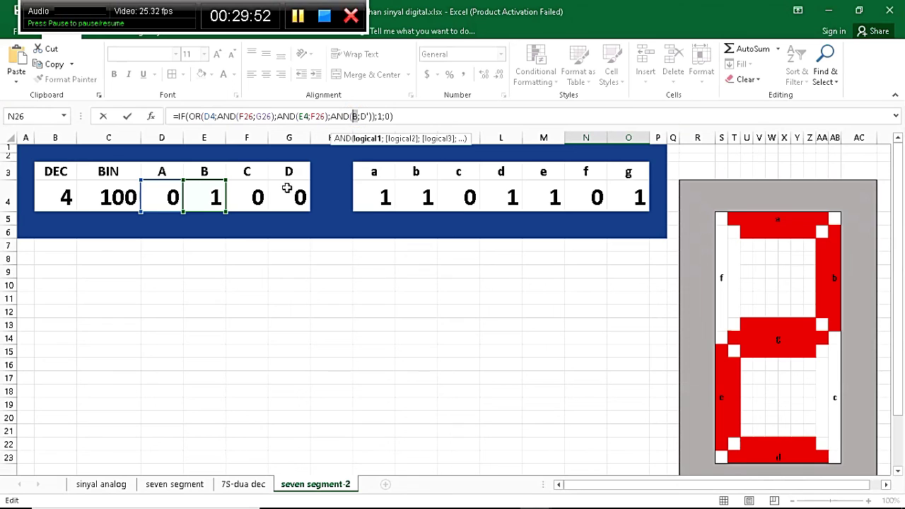
click(210, 197)
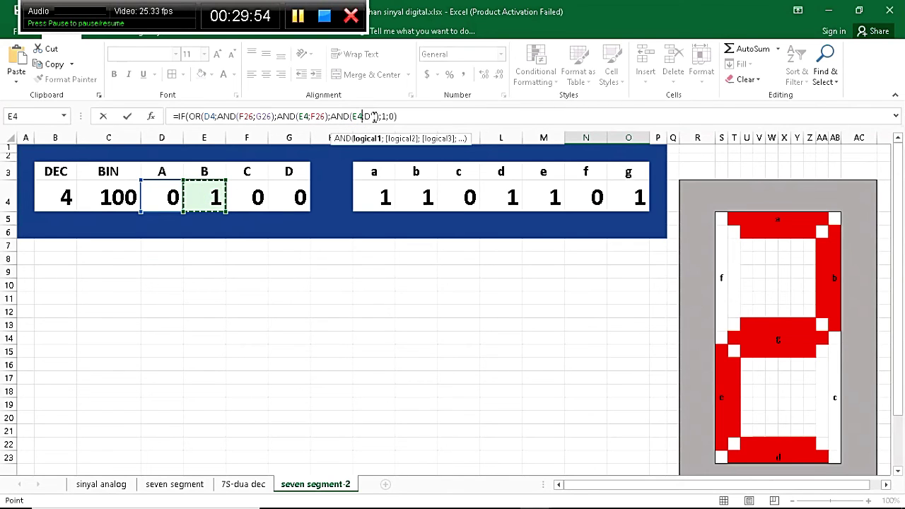
double_click(367, 116)
scroll(313, 281, down, 5)
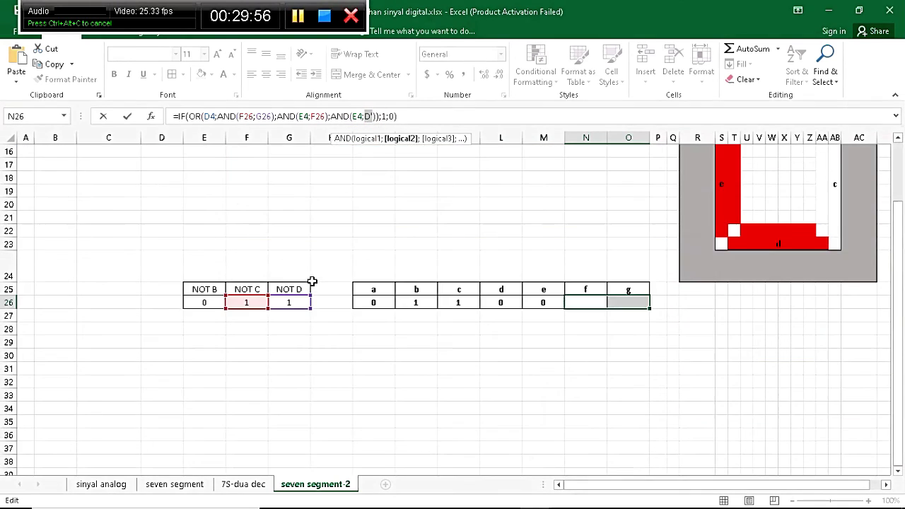
click(303, 302)
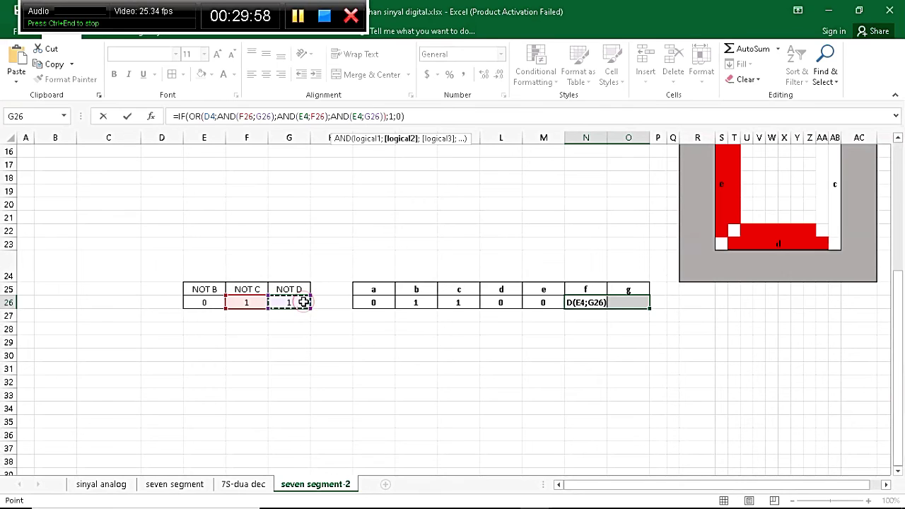
key(Tab)
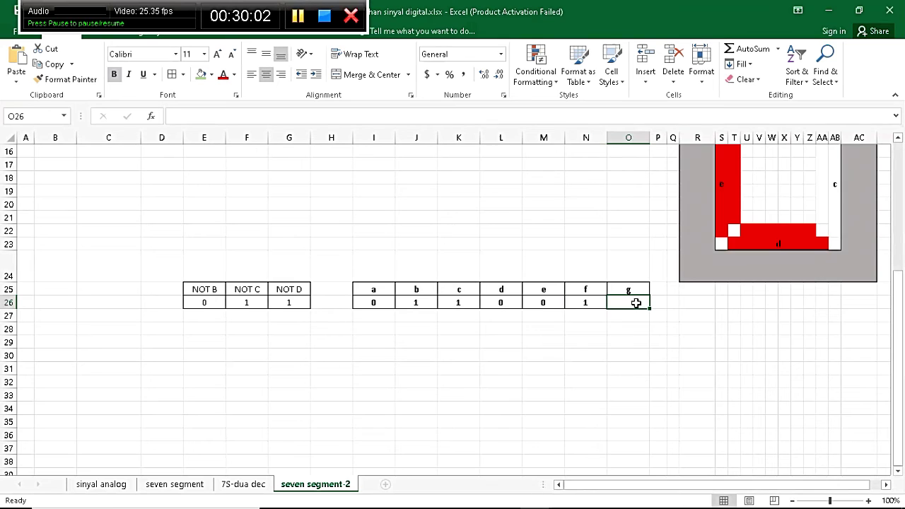
Copy segment g's expression =IF(OR(A;AND(B;C');AND(B';C);AND(C;D'));1;0) from line 26 in Notepad++ and paste it into cell O26 in Excel
scroll(636, 302, up, 5)
scroll(636, 303, down, 7)
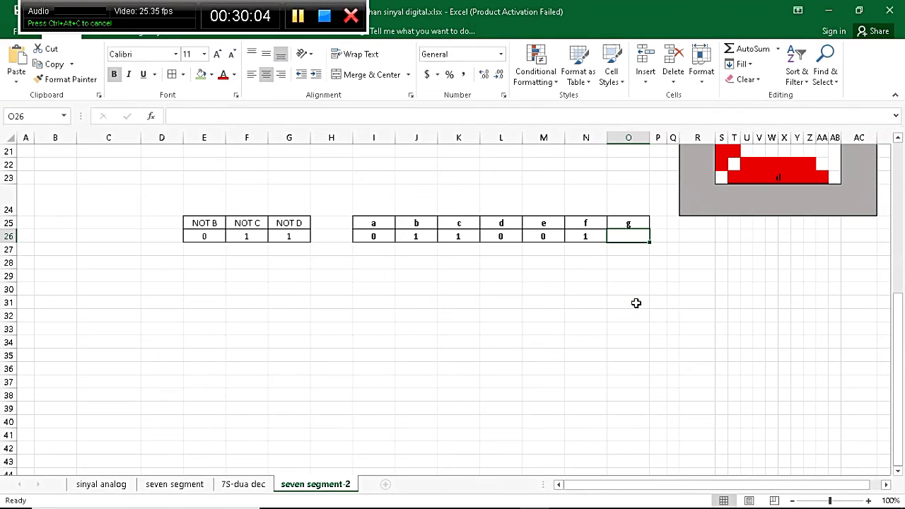
mouse_move(511, 508)
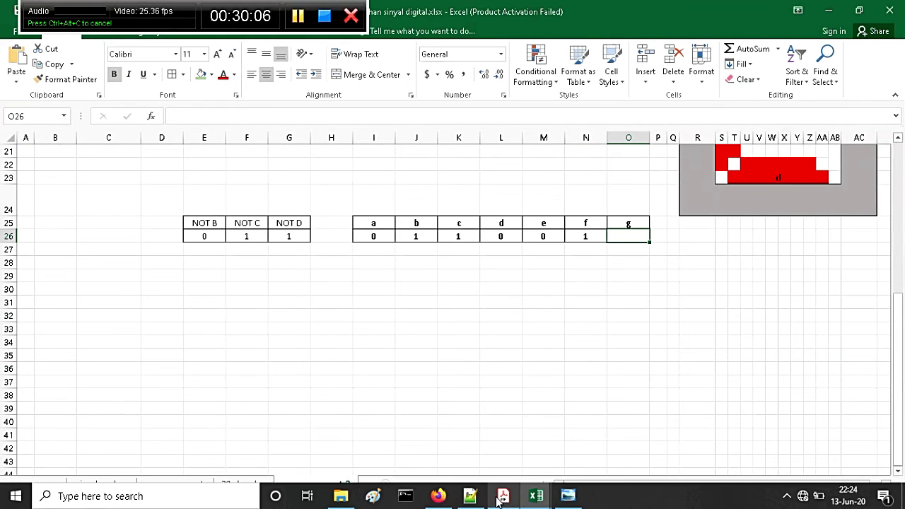
click(470, 496)
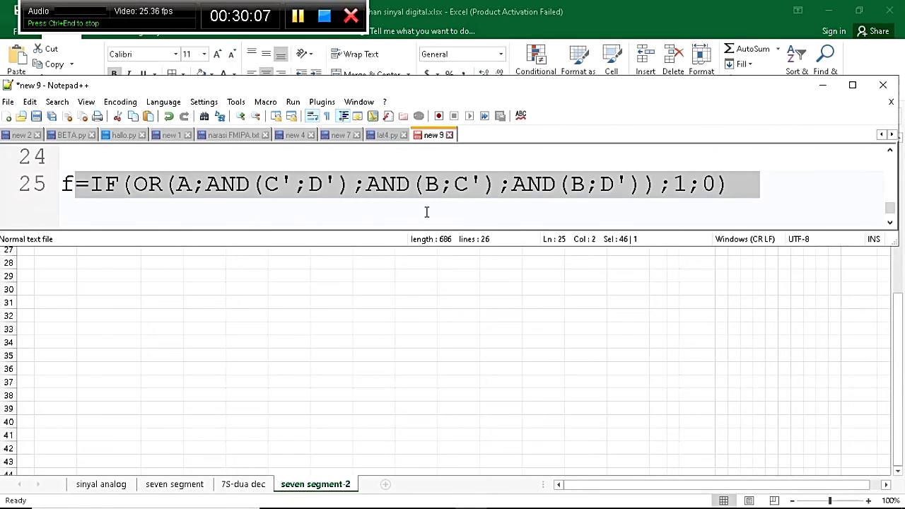
key(ctrl+End)
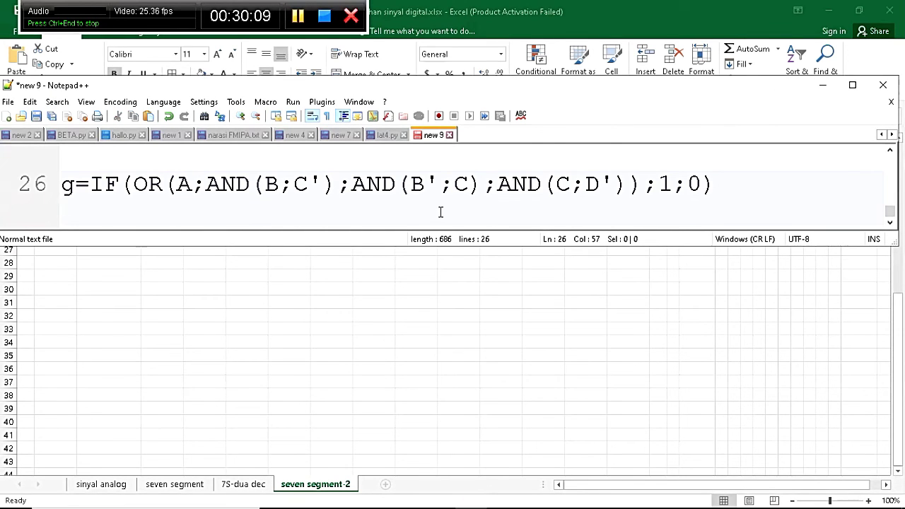
drag(716, 185, 82, 183)
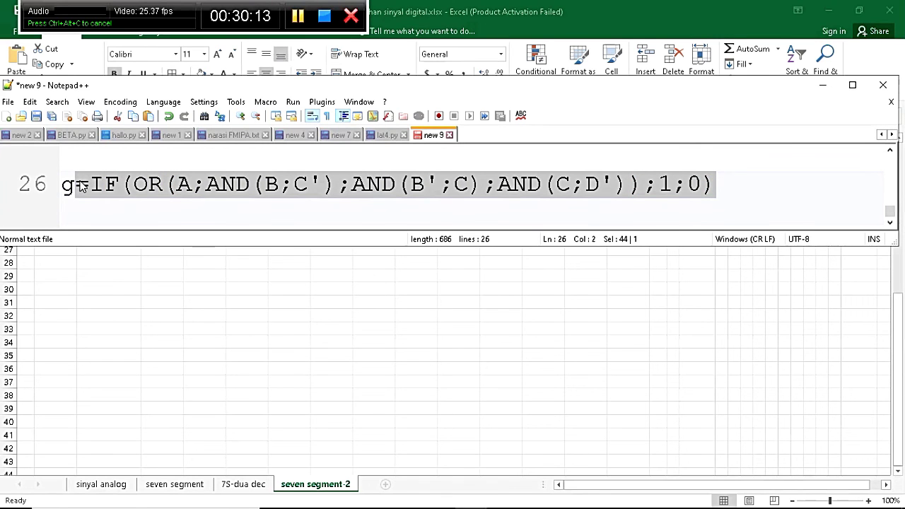
click(397, 363)
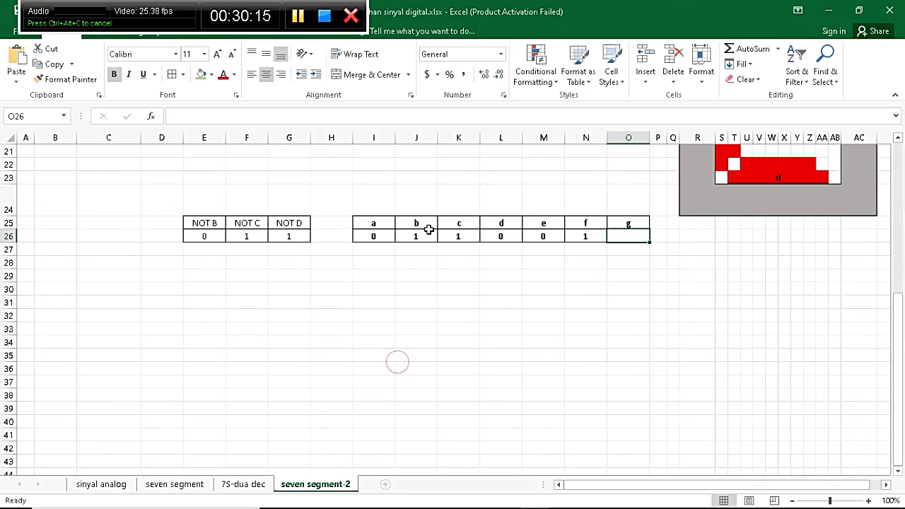
key(ctrl+v)
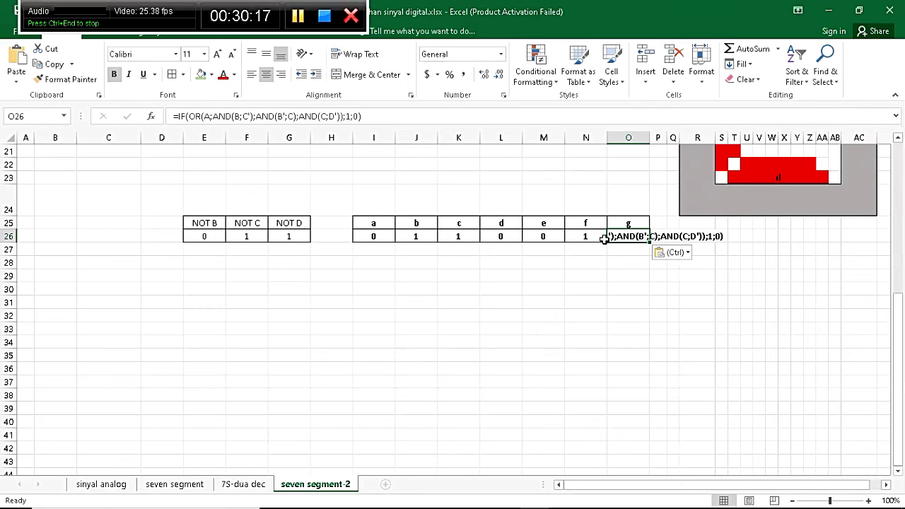
Replace the standalone A at the start of the OR in the O26 formula with D4
click(212, 116)
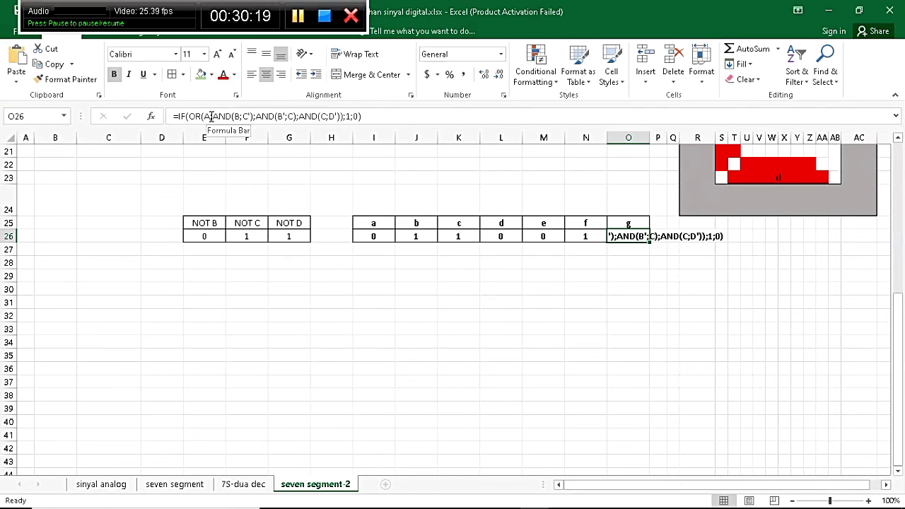
scroll(239, 200, up, 7)
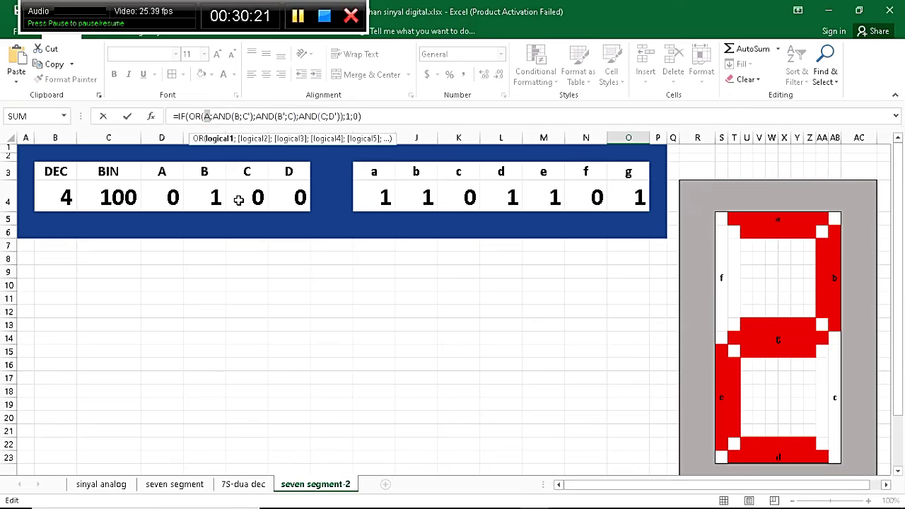
click(172, 198)
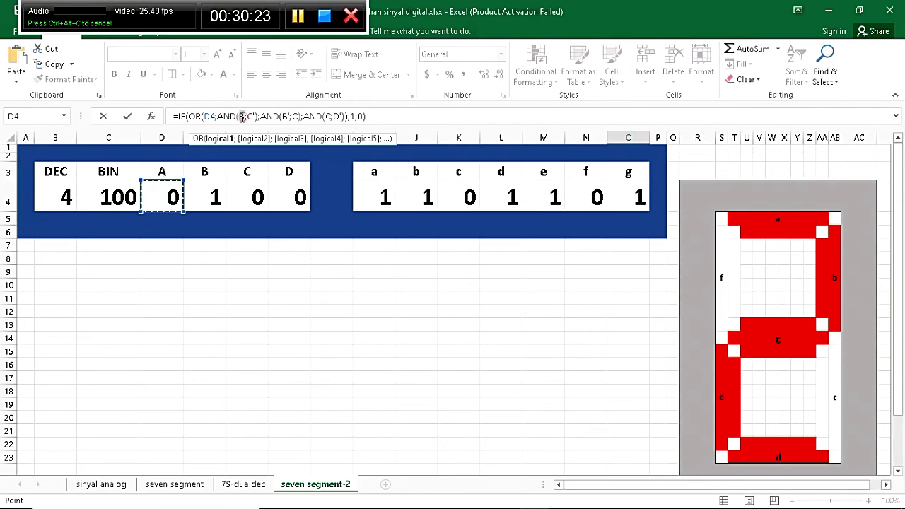
In the first AND of the O26 formula, replace B with E4 and C' with F26 from the NOT table
click(205, 197)
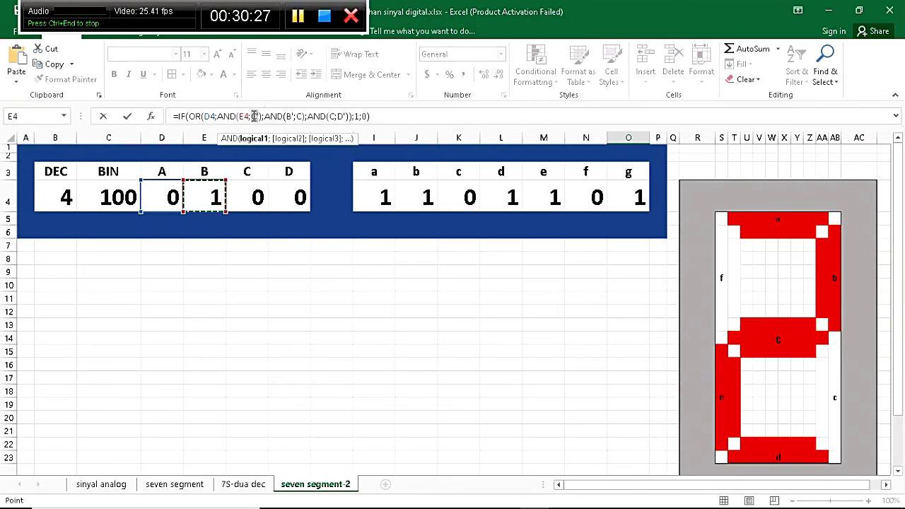
double_click(253, 116)
scroll(248, 228, down, 10)
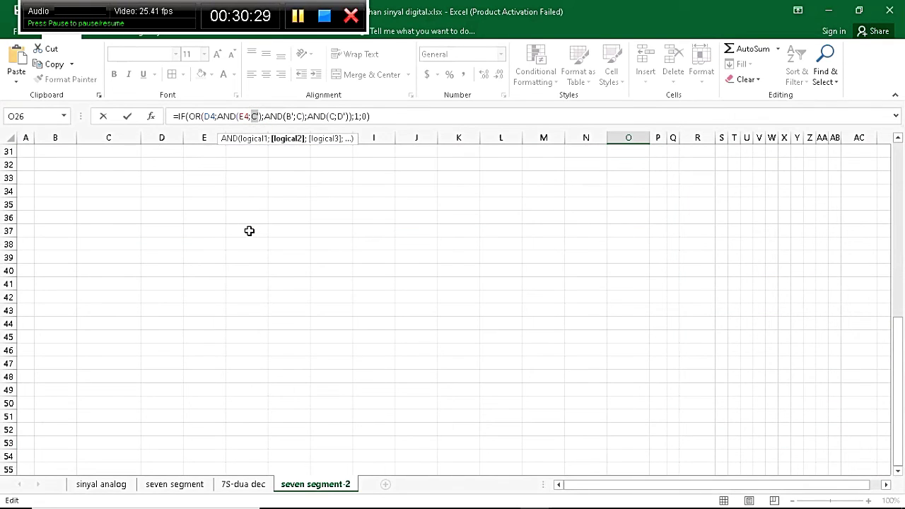
scroll(249, 231, up, 10)
scroll(249, 230, down, 3)
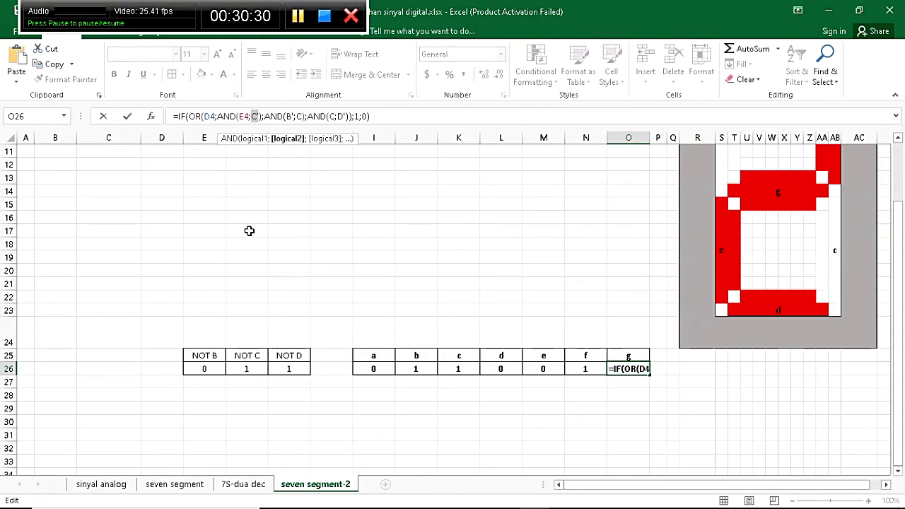
click(247, 366)
In the second AND of the O26 formula, replace B' with E26 and C with F4
scroll(247, 365, up, 3)
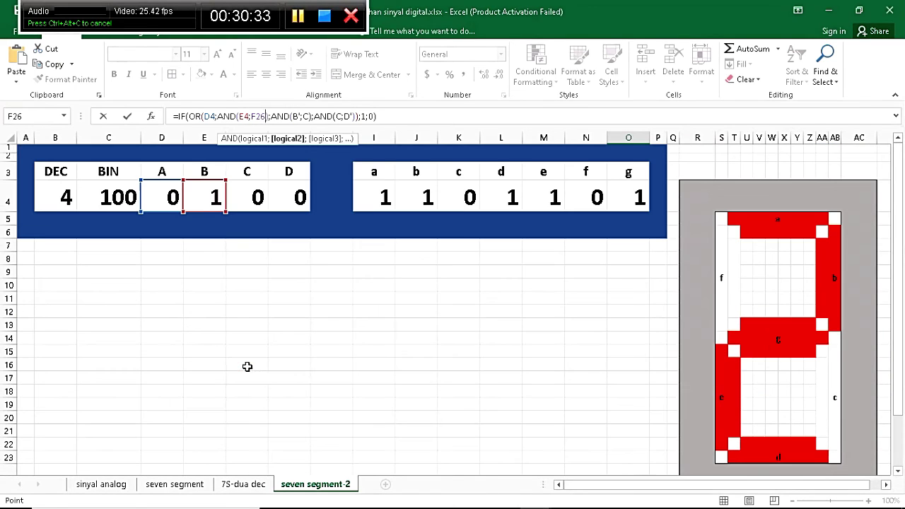
double_click(296, 116)
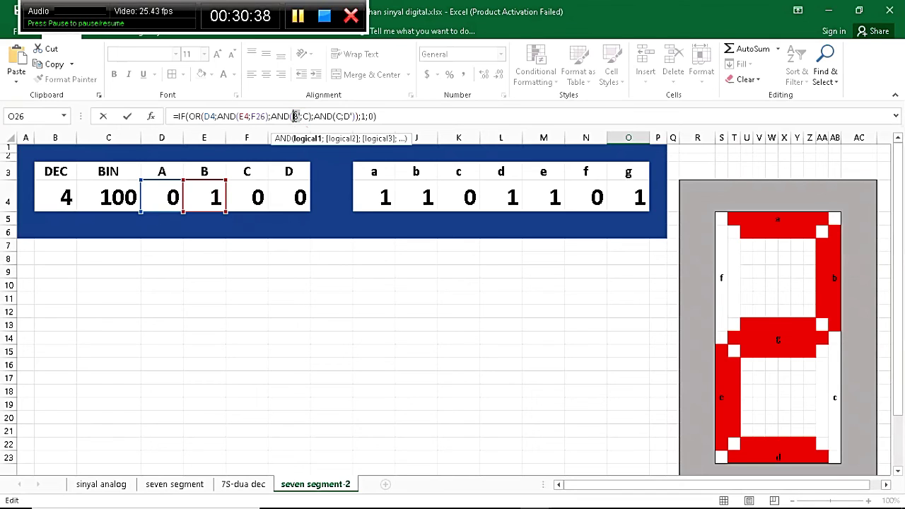
scroll(264, 232, down, 8)
scroll(264, 232, up, 6)
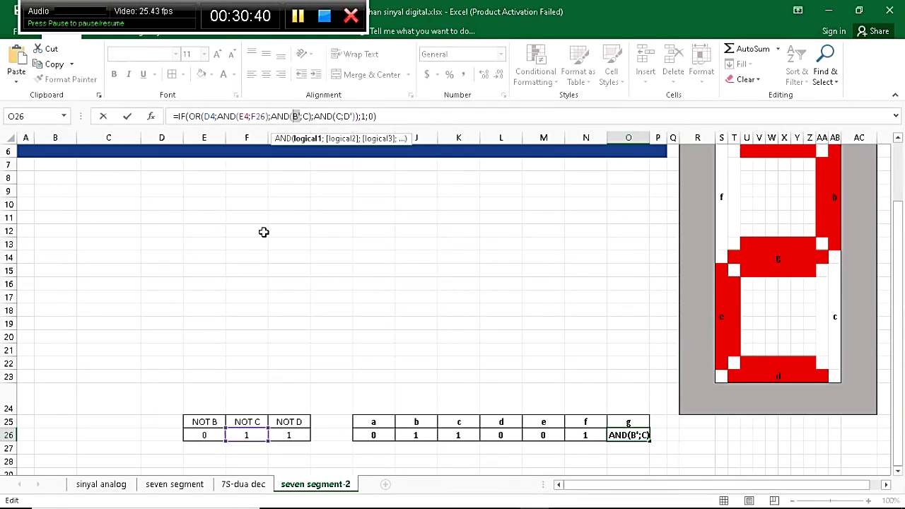
click(205, 434)
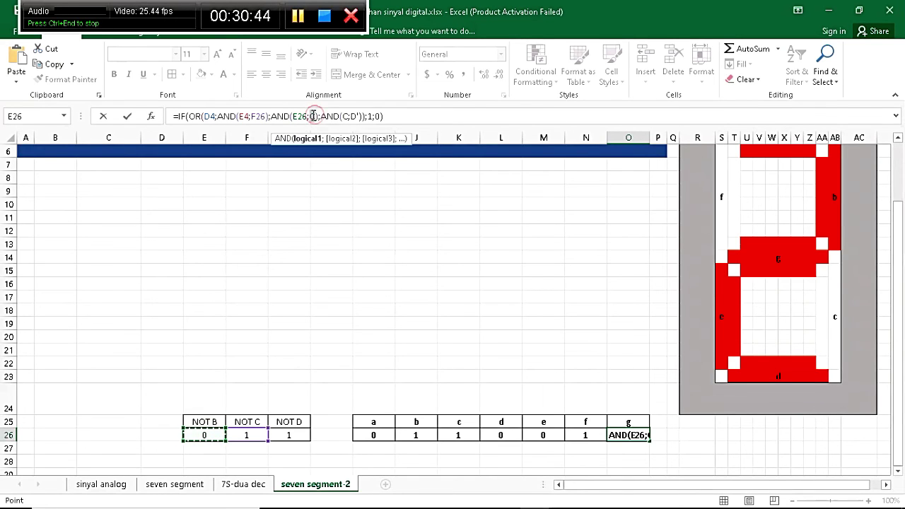
double_click(314, 116)
scroll(271, 257, up, 2)
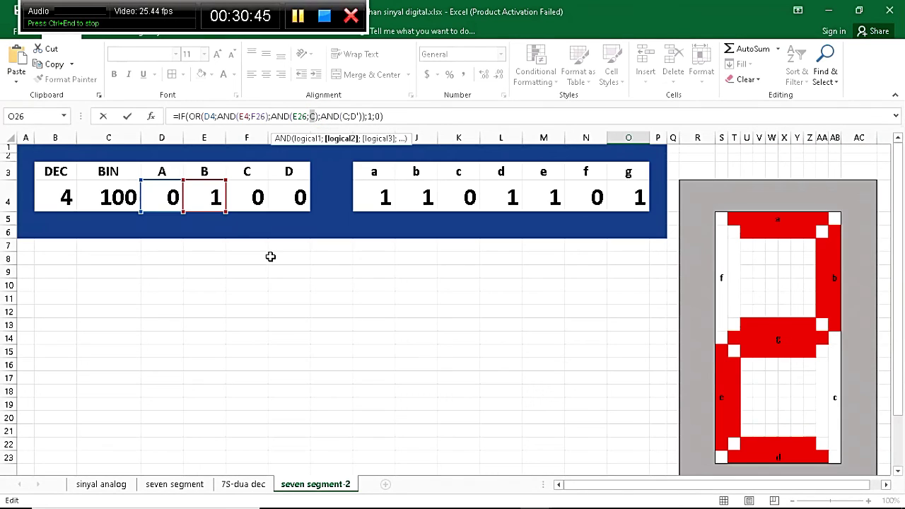
click(251, 196)
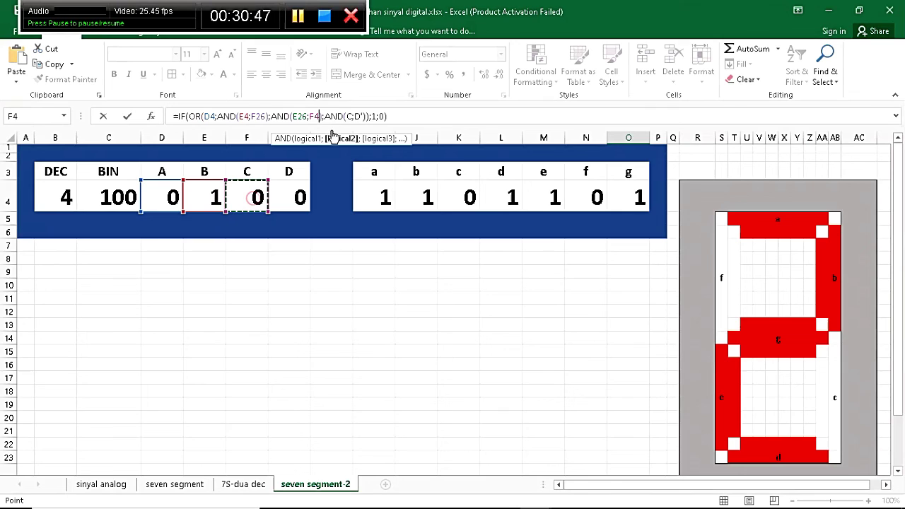
In the third AND of the O26 formula, replace C with F4 and D' with G26, and enter the formula
double_click(349, 116)
click(251, 200)
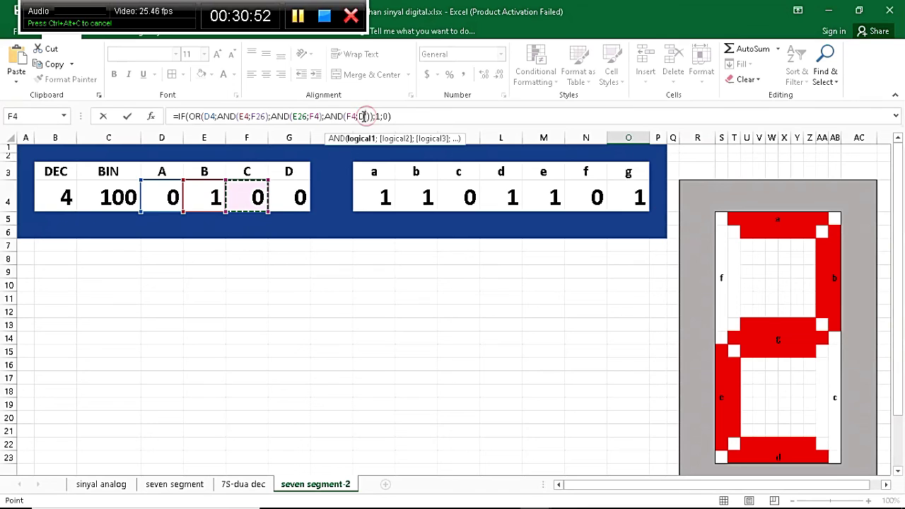
double_click(362, 115)
scroll(342, 196, down, 20)
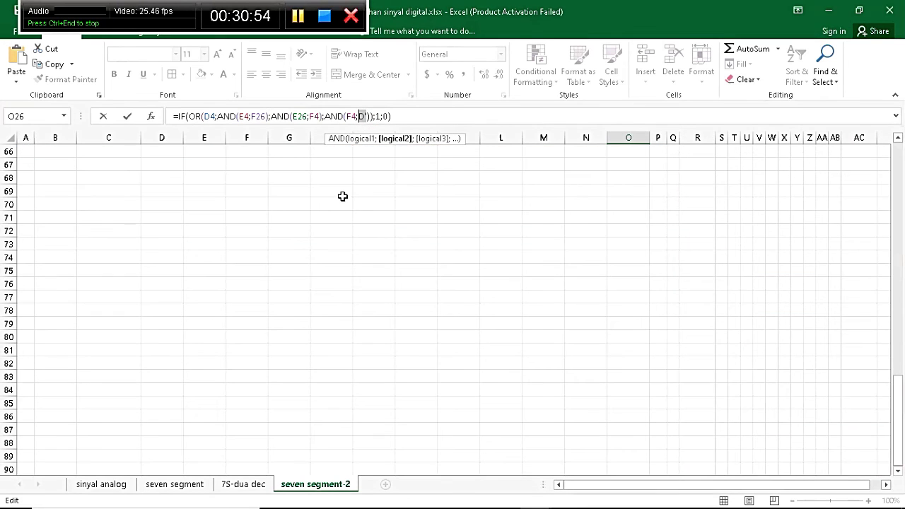
scroll(343, 196, up, 13)
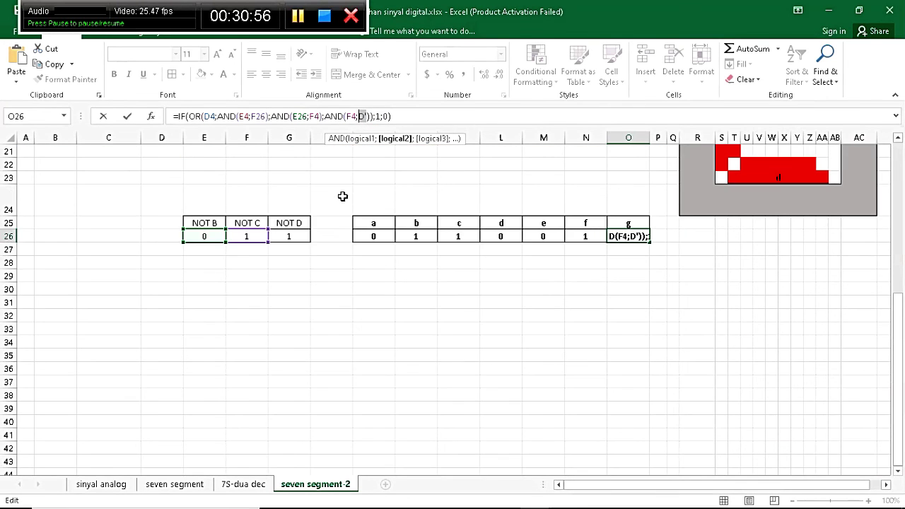
click(297, 237)
key(Return)
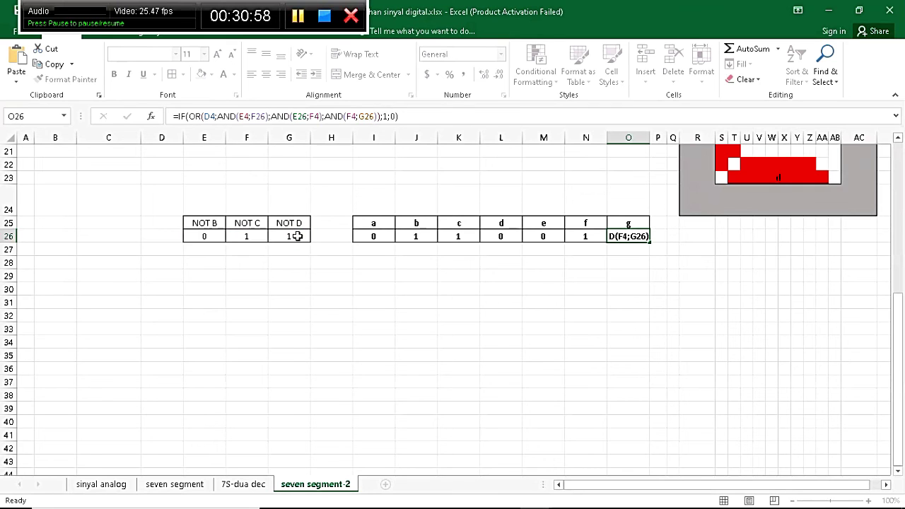
scroll(616, 380, up, 7)
scroll(616, 380, down, 6)
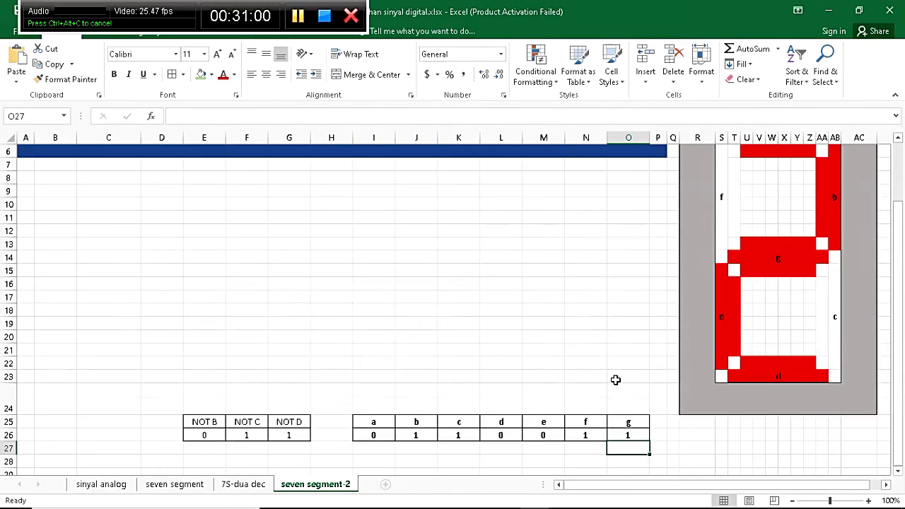
scroll(616, 380, up, 6)
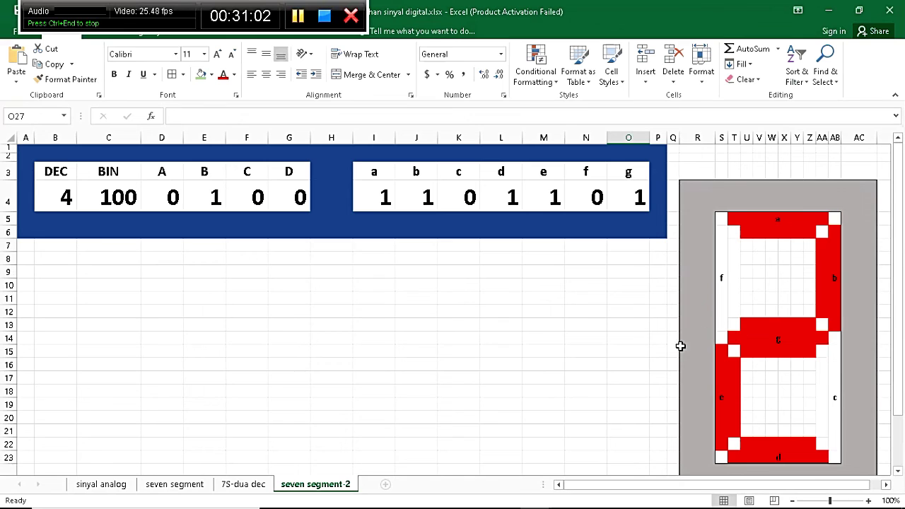
scroll(651, 370, down, 8)
scroll(651, 371, up, 3)
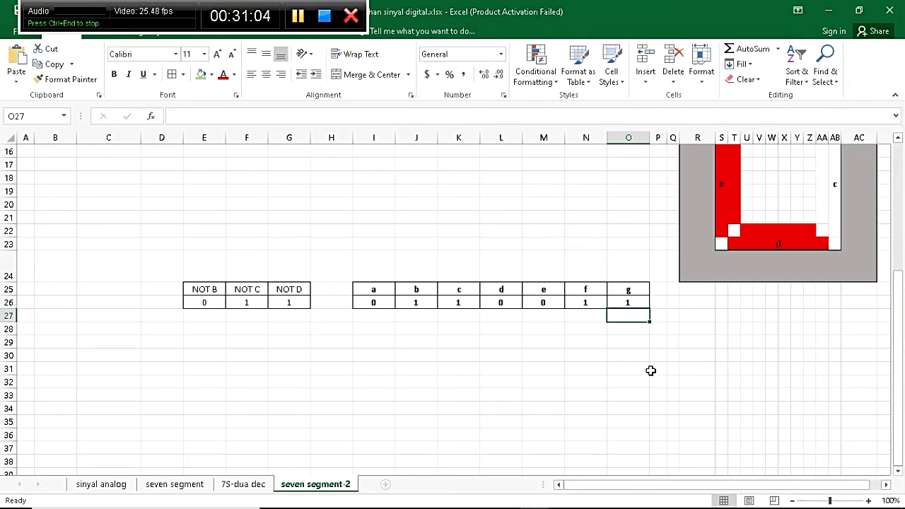
scroll(474, 312, up, 5)
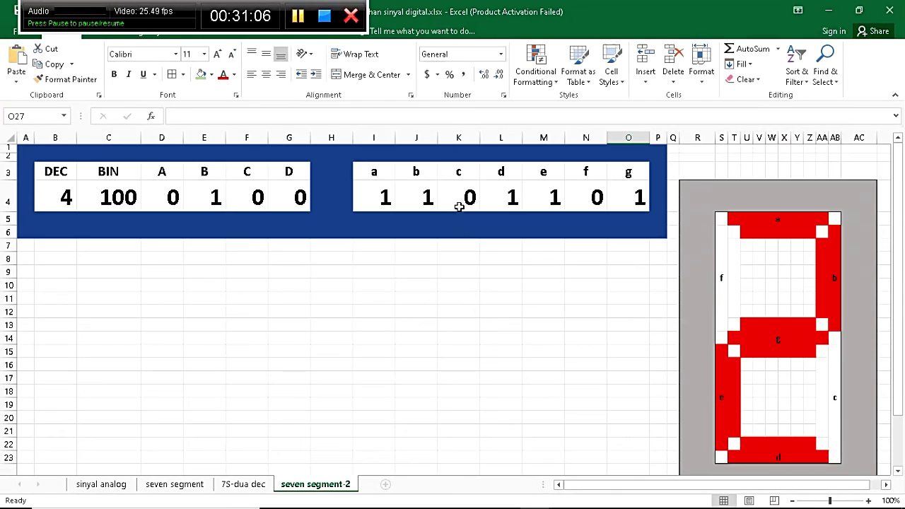
Link segment a's cell I4 to I26 and fill the reference across to segment g in O4
click(385, 196)
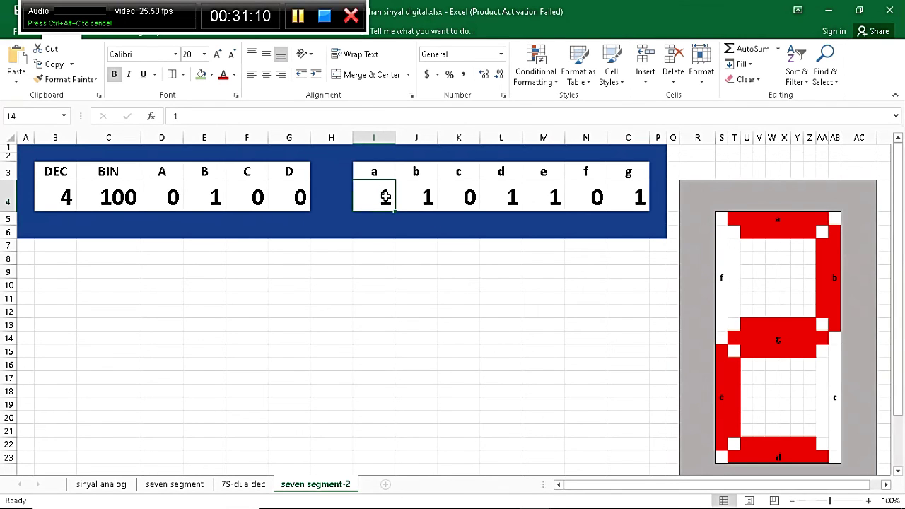
text(=)
scroll(386, 196, down, 10)
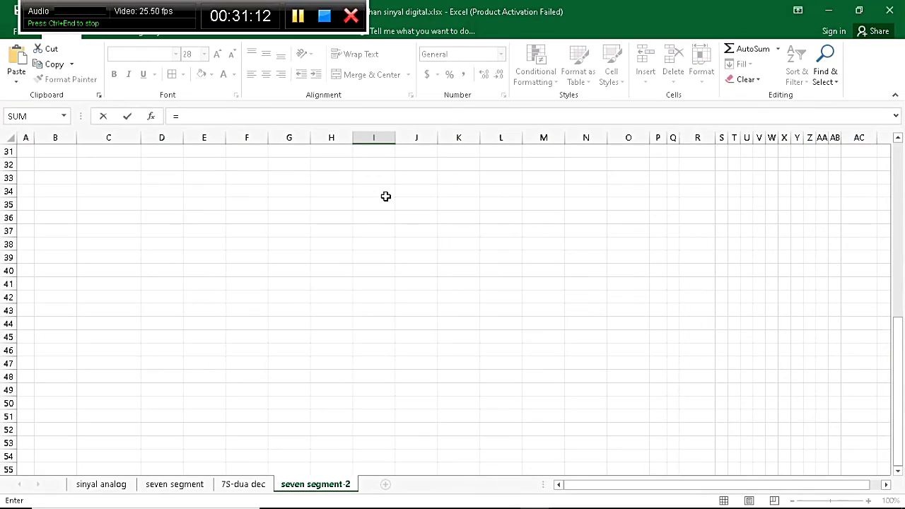
scroll(385, 196, up, 3)
click(383, 235)
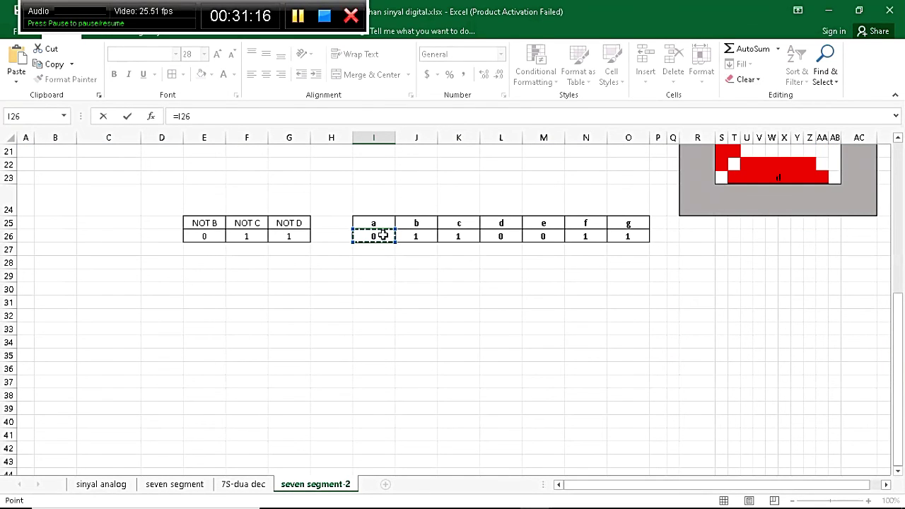
key(Return)
scroll(382, 234, up, 2)
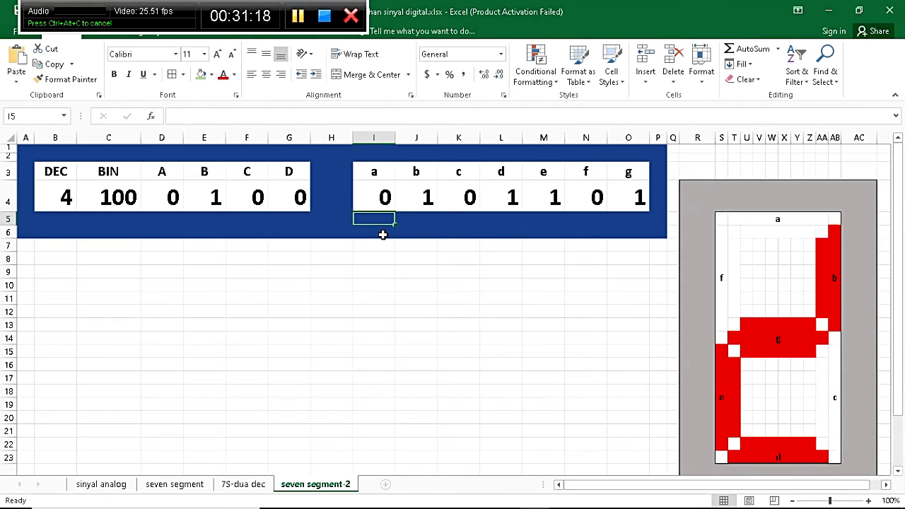
click(385, 196)
drag(395, 210, 642, 205)
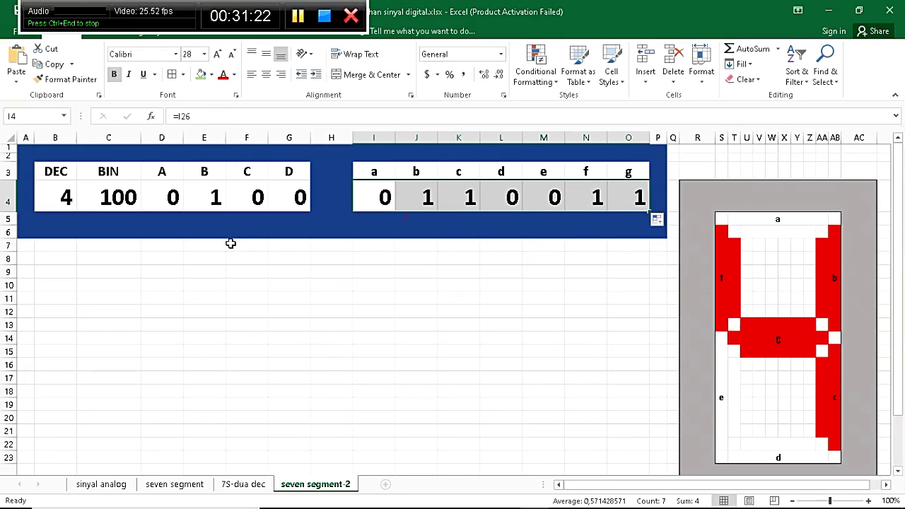
Test the decoder by entering 5 and then 8 as the decimal value in B4
click(68, 201)
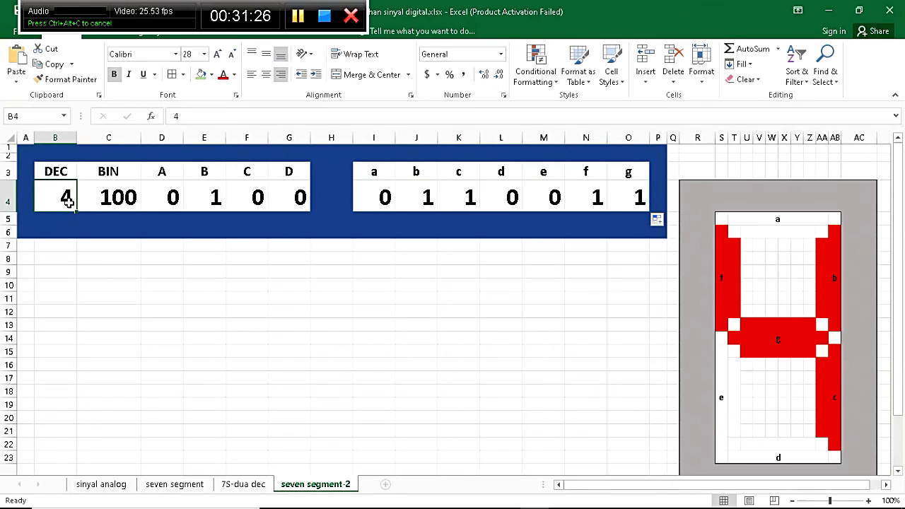
text(5)
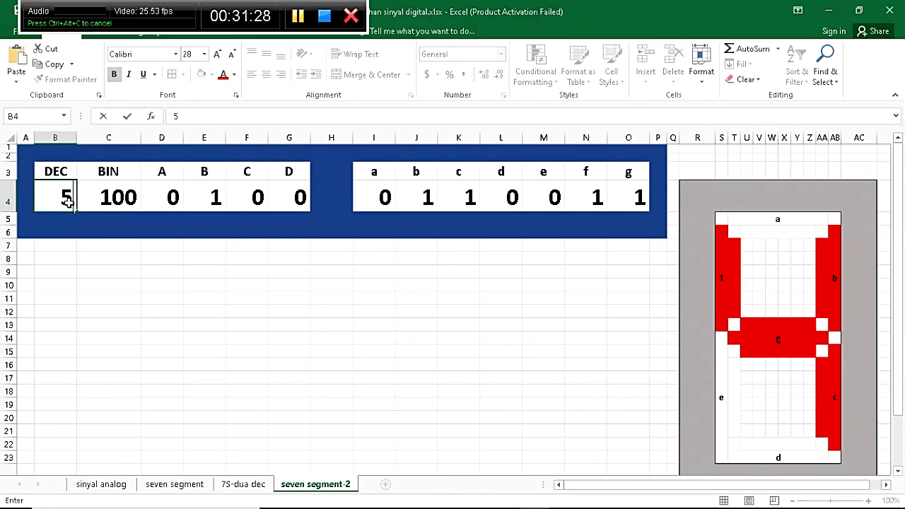
key(Return)
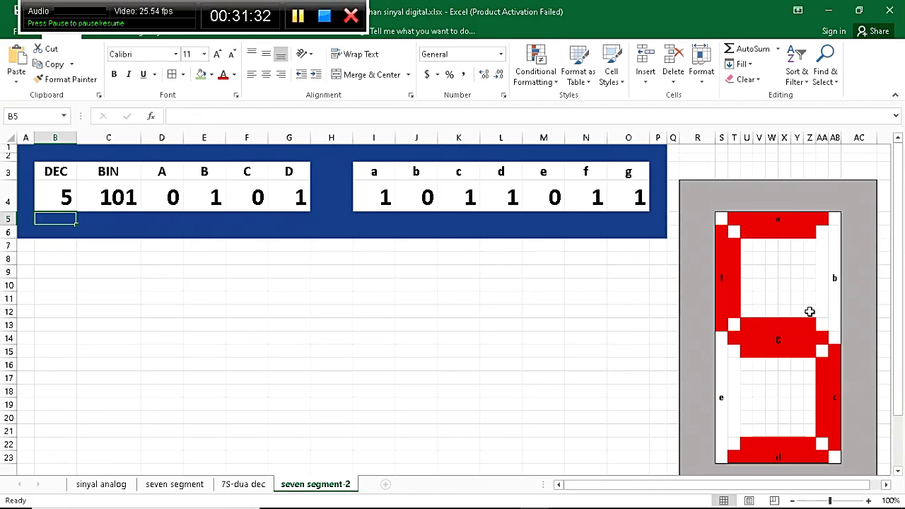
click(60, 197)
text(8)
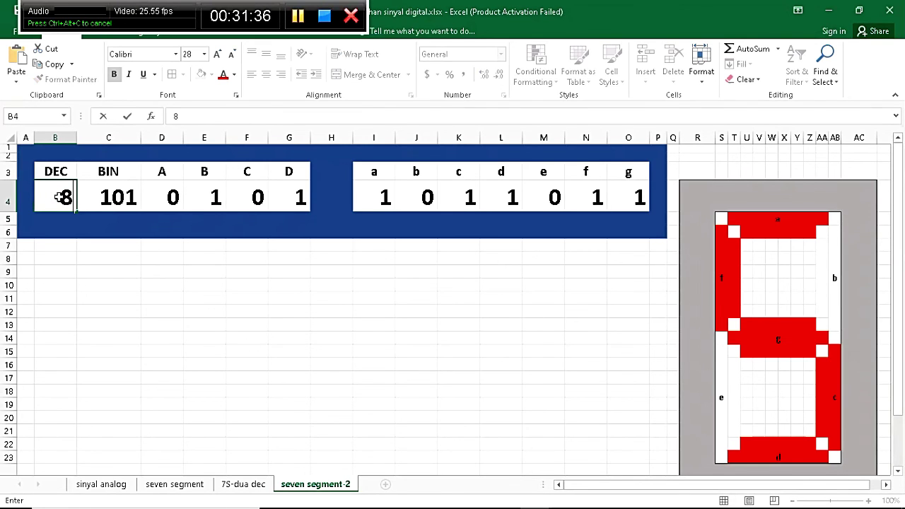
key(Return)
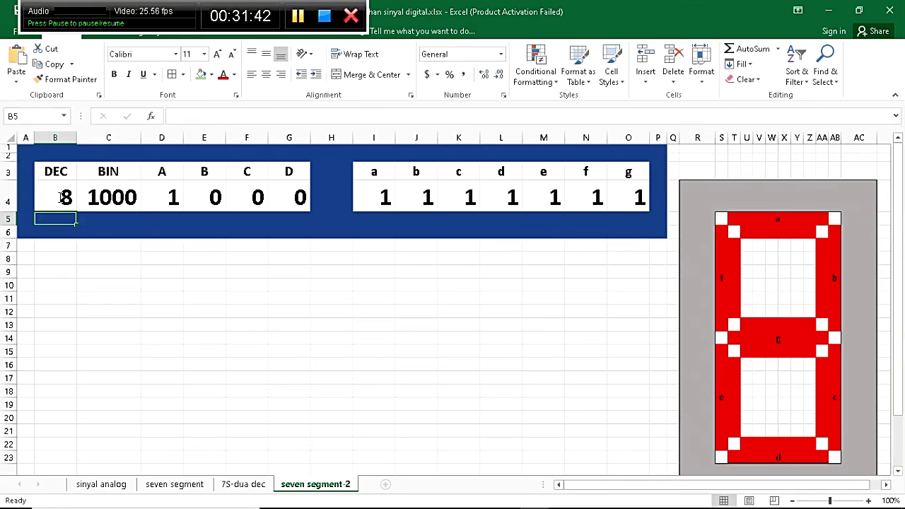
Open Data Validation for the decimal input cell B4 and allow List entries
click(60, 197)
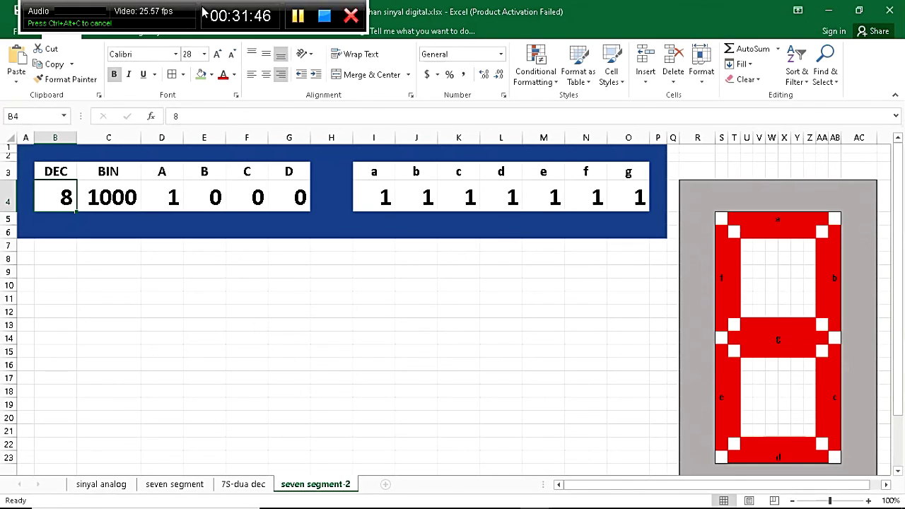
drag(206, 11, 156, 446)
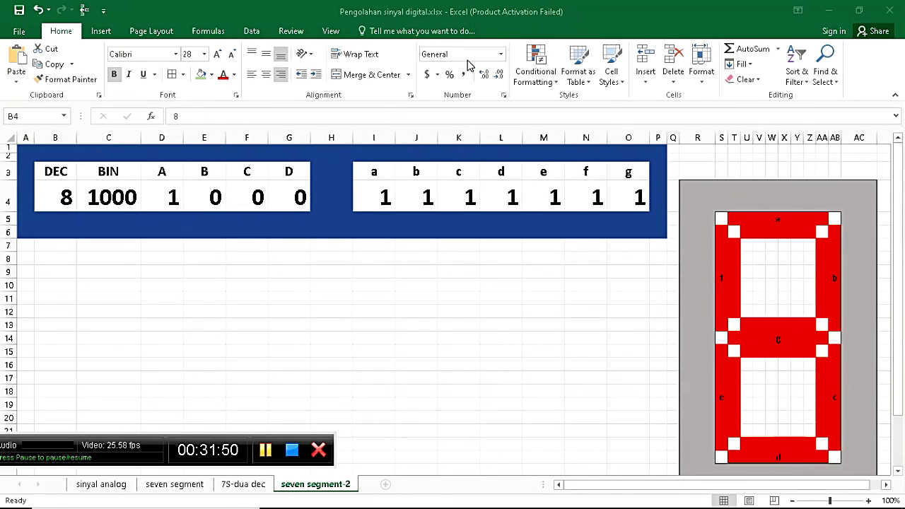
click(260, 32)
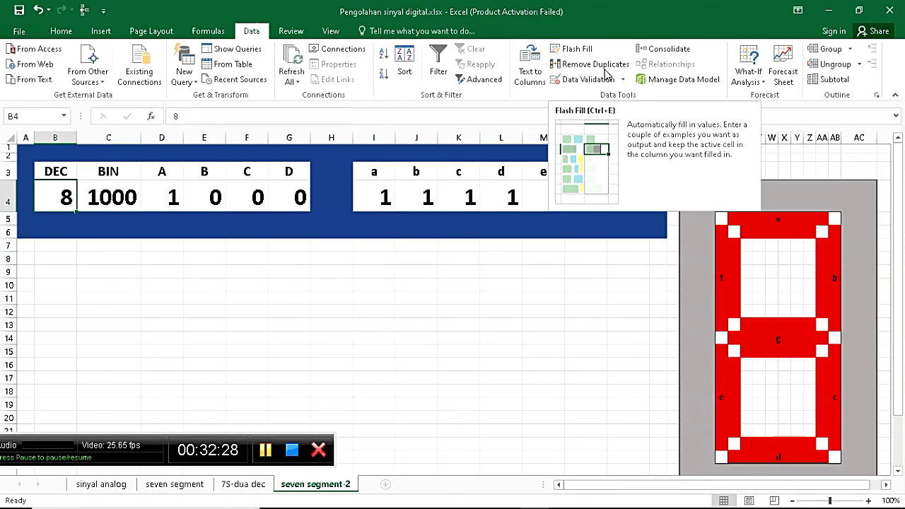
click(623, 81)
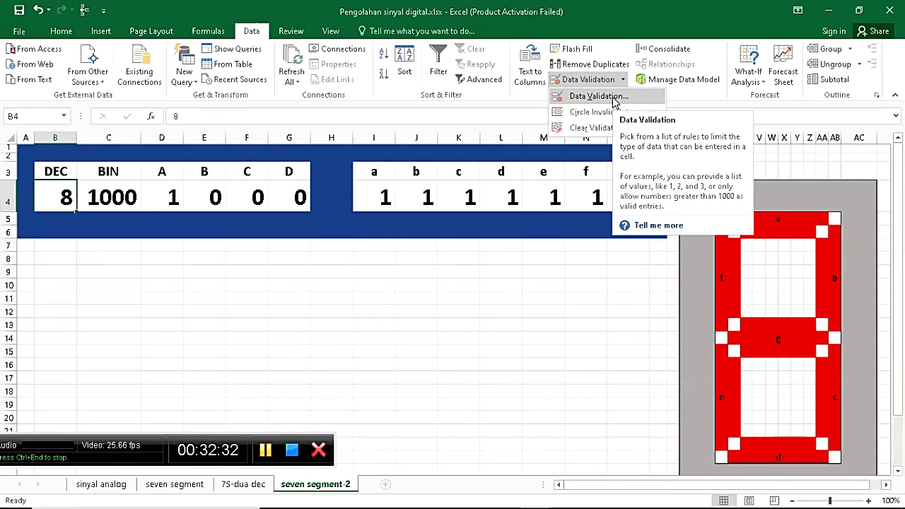
click(614, 103)
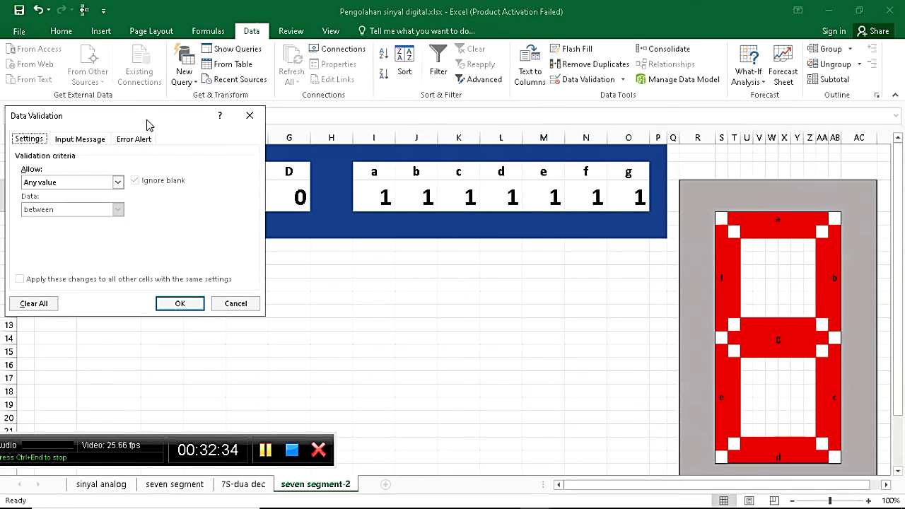
drag(147, 123, 365, 212)
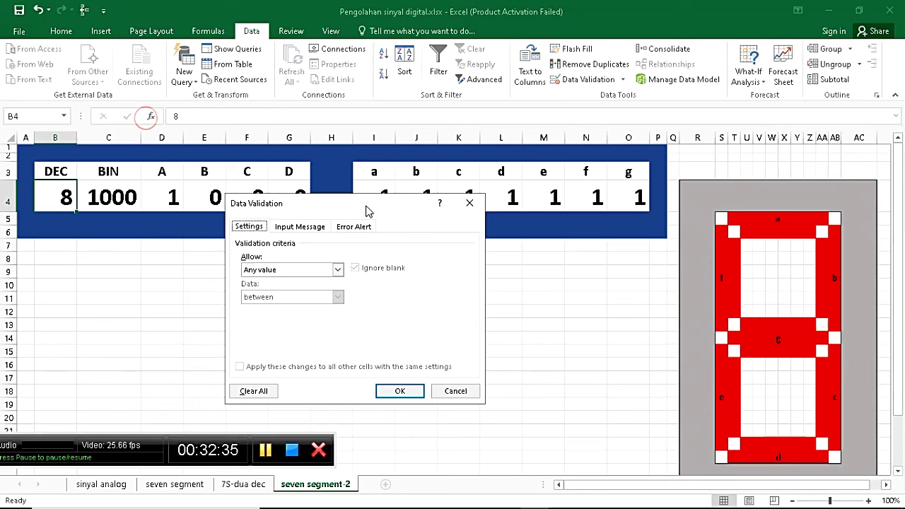
click(338, 270)
click(307, 308)
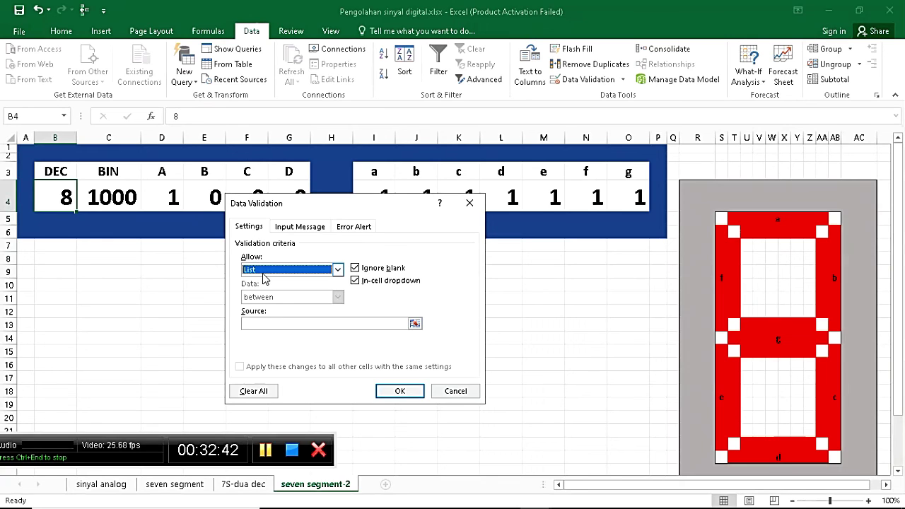
Set the validation list source to 0;1;2;3;4;5;6;7;8;9 and apply the rule
click(273, 324)
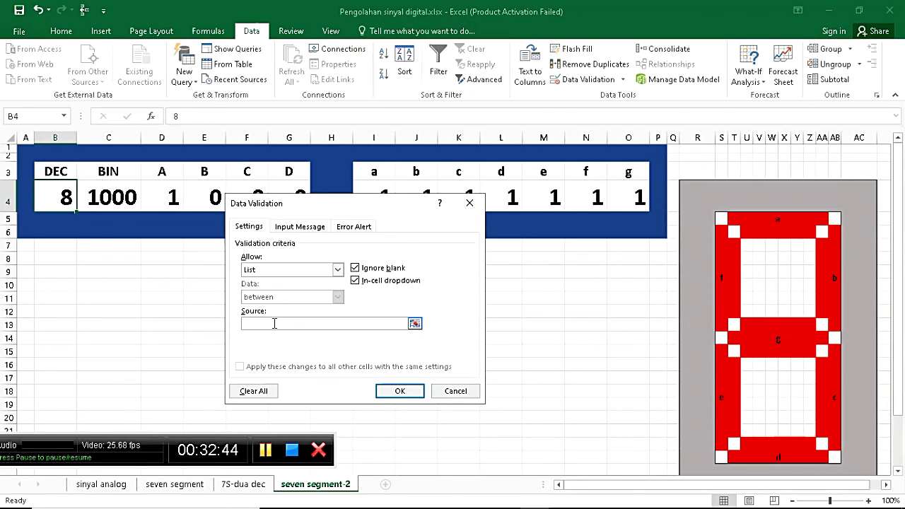
text(0)
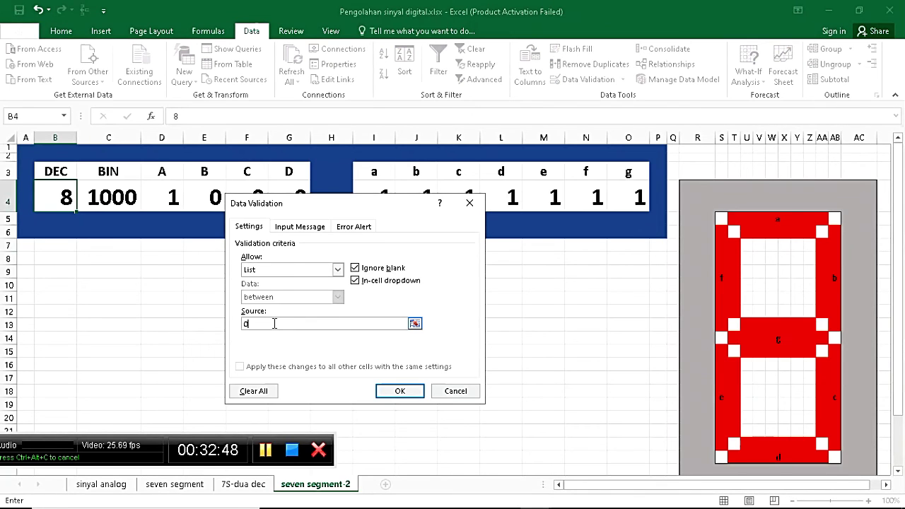
text(;1;2)
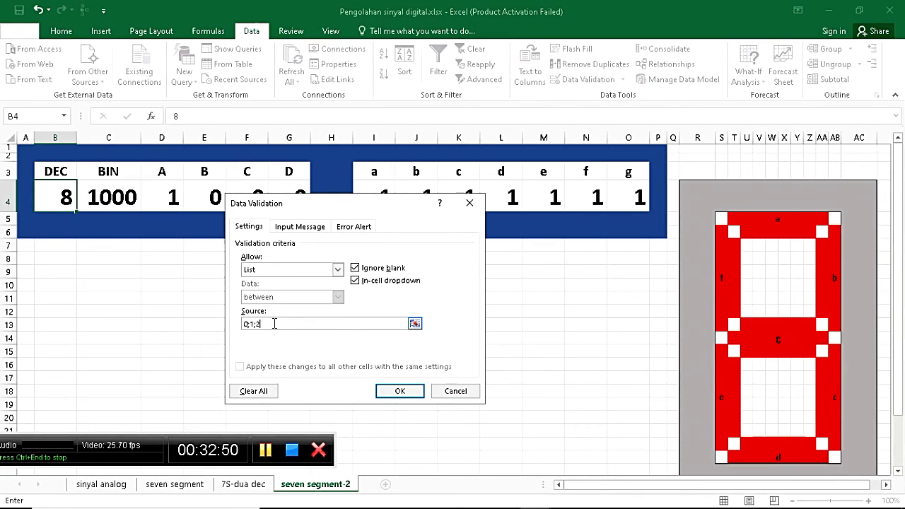
text(;3;4;5;6;7;8)
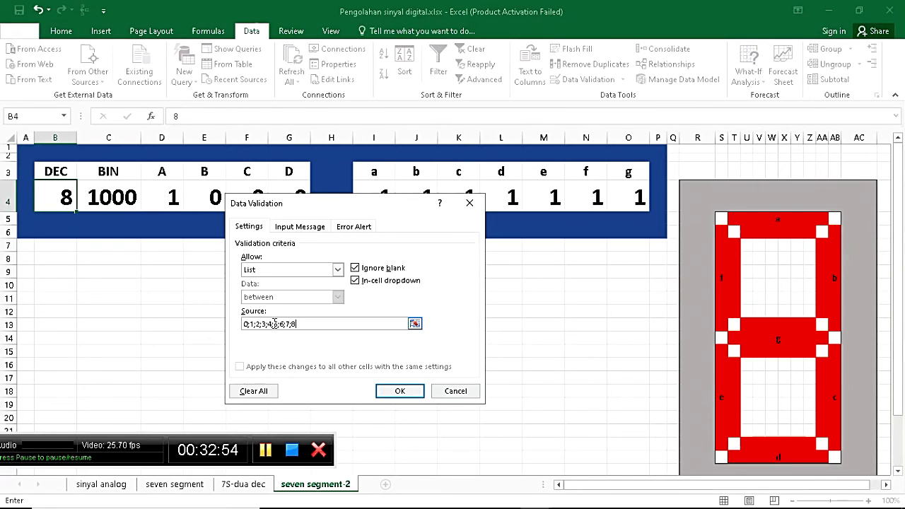
text(;9)
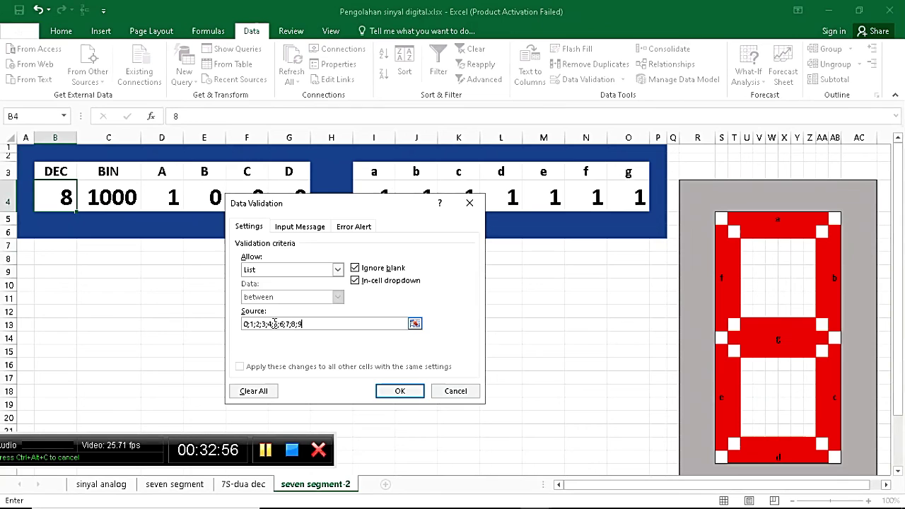
click(408, 395)
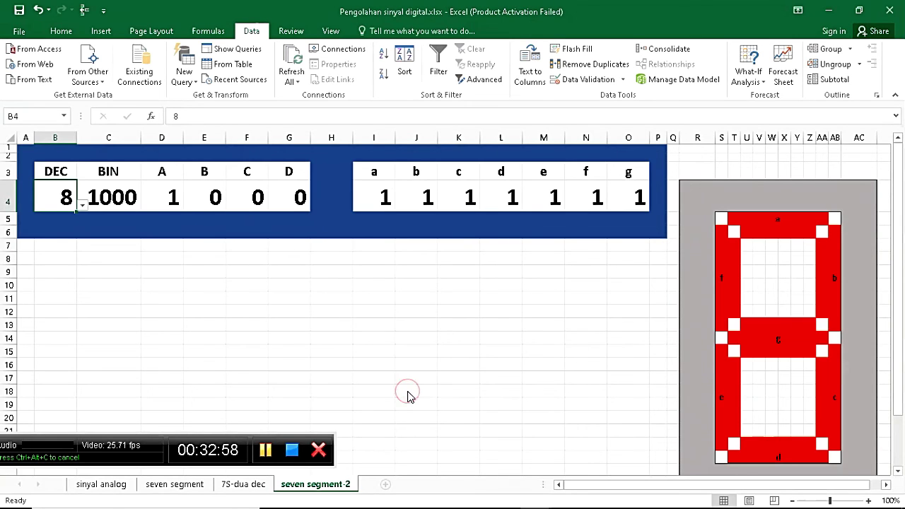
Try the new list in B4 by choosing 3 and then 2 as the decimal value
click(82, 204)
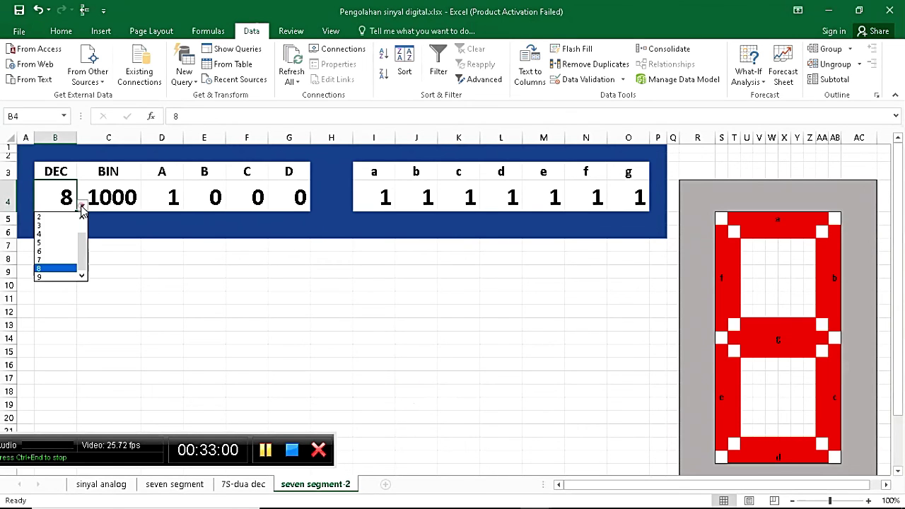
click(55, 226)
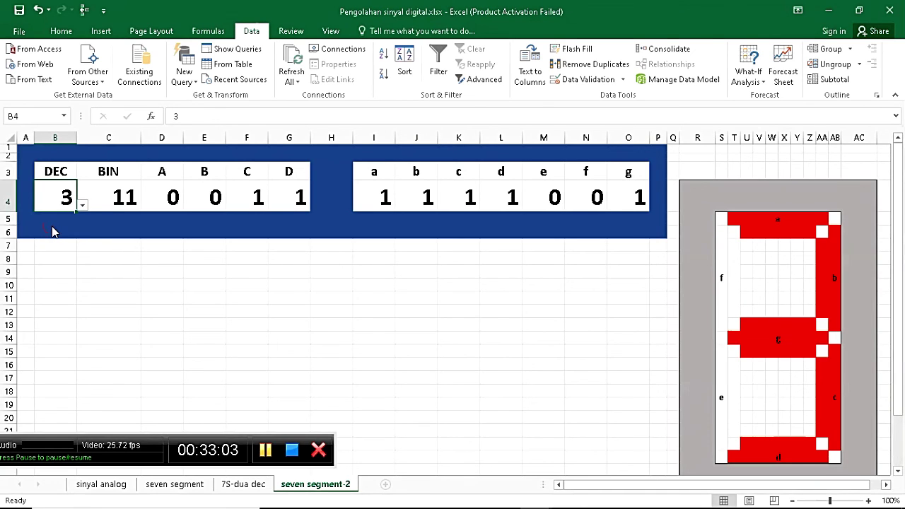
click(82, 205)
click(61, 219)
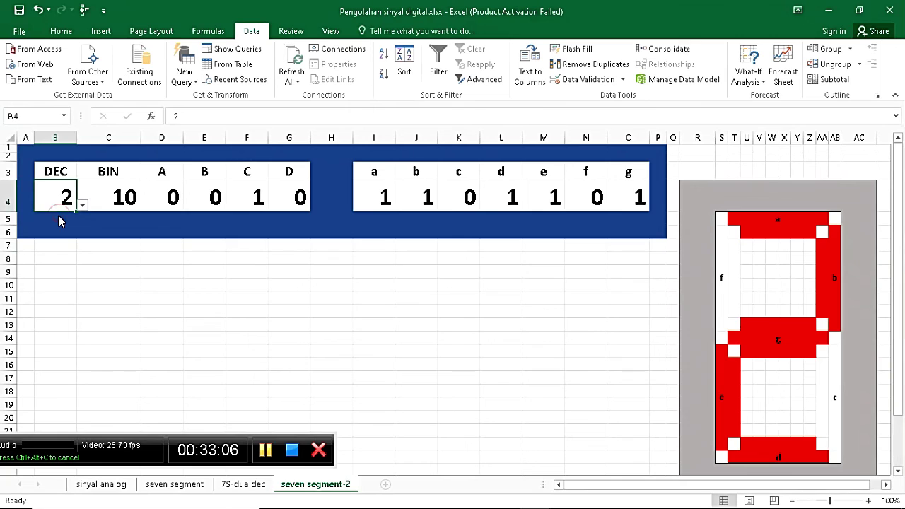
click(149, 295)
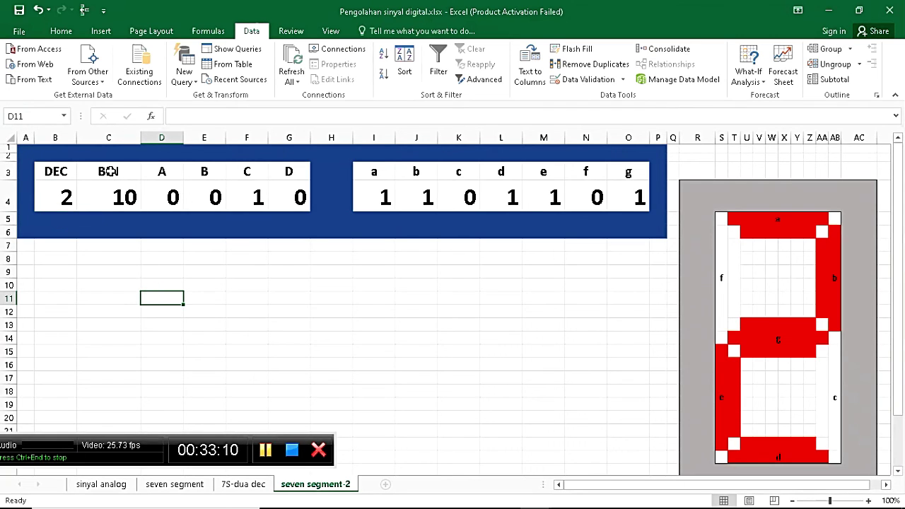
Review the cells from BIN to segment g, the seven-segment display and the helper tables in rows 25 and 26
drag(109, 172, 621, 207)
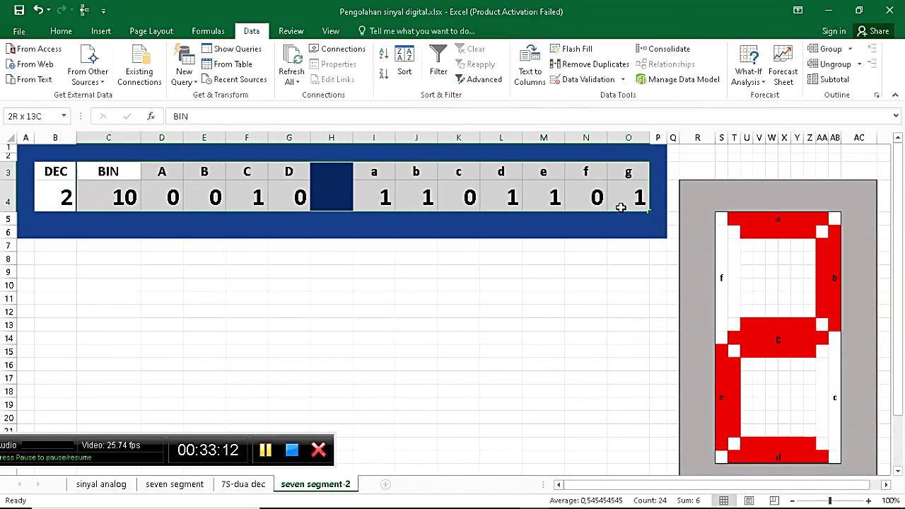
click(56, 31)
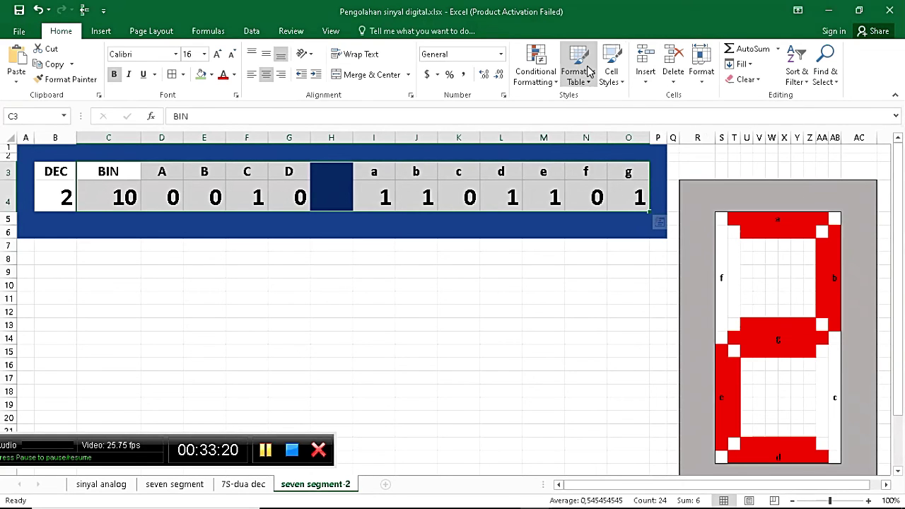
drag(711, 205, 783, 356)
click(535, 360)
scroll(536, 361, down, 5)
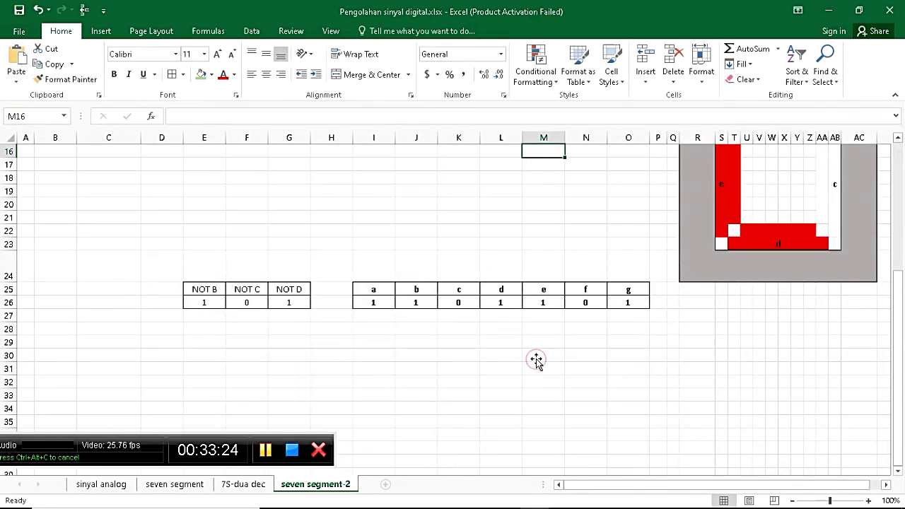
scroll(537, 361, down, 5)
scroll(536, 361, up, 10)
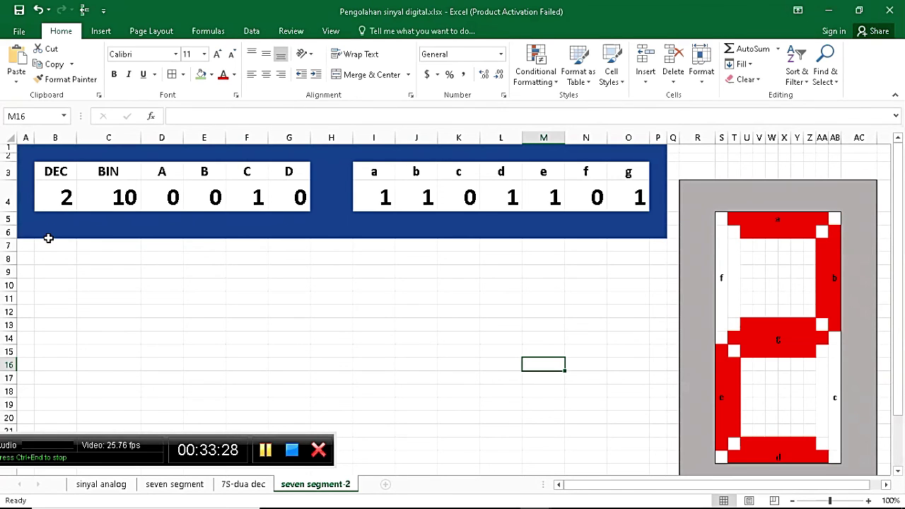
Choose 6 from the list as the decimal value in B4
click(65, 197)
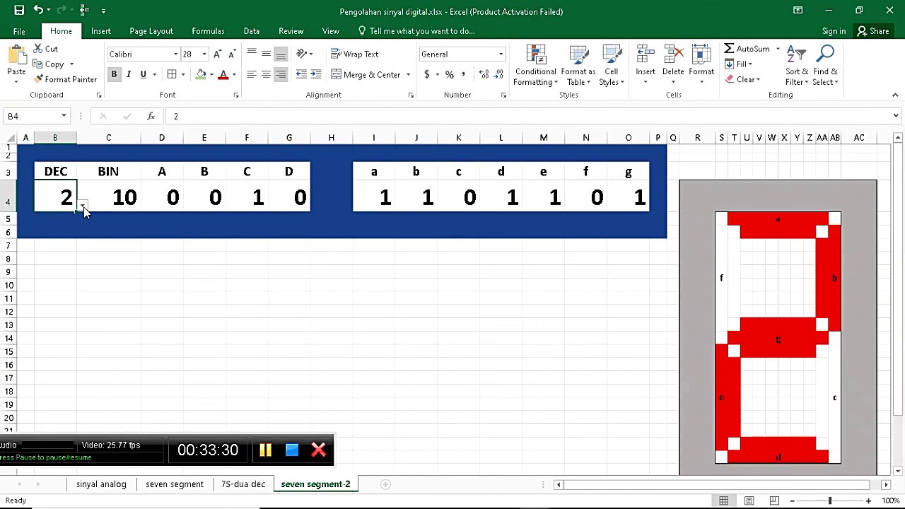
click(83, 206)
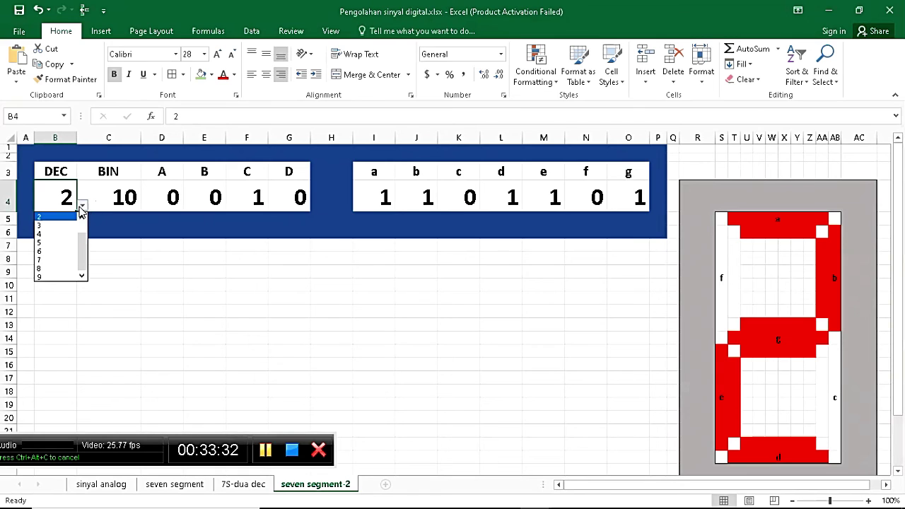
click(56, 251)
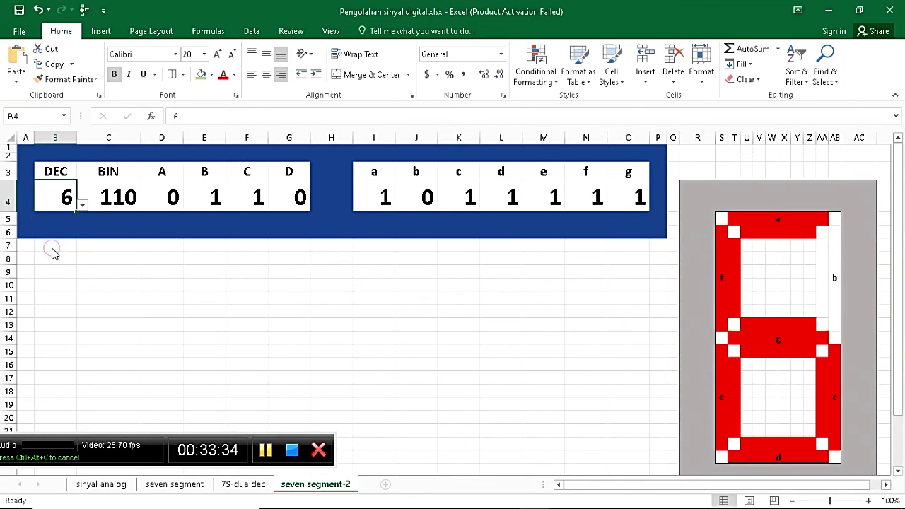
click(329, 309)
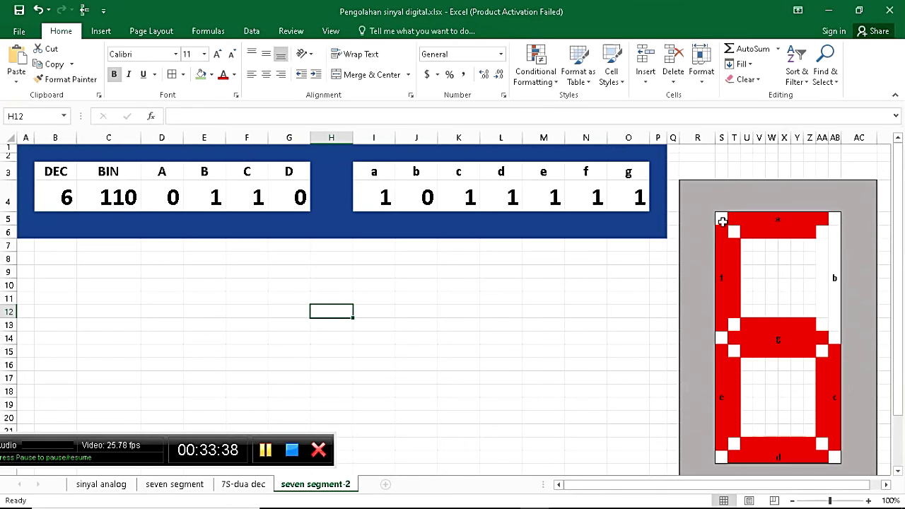
Fill the whole seven-segment display area, from S5 to segment d's far corner in column AB, with White, Background 1
drag(721, 221, 832, 459)
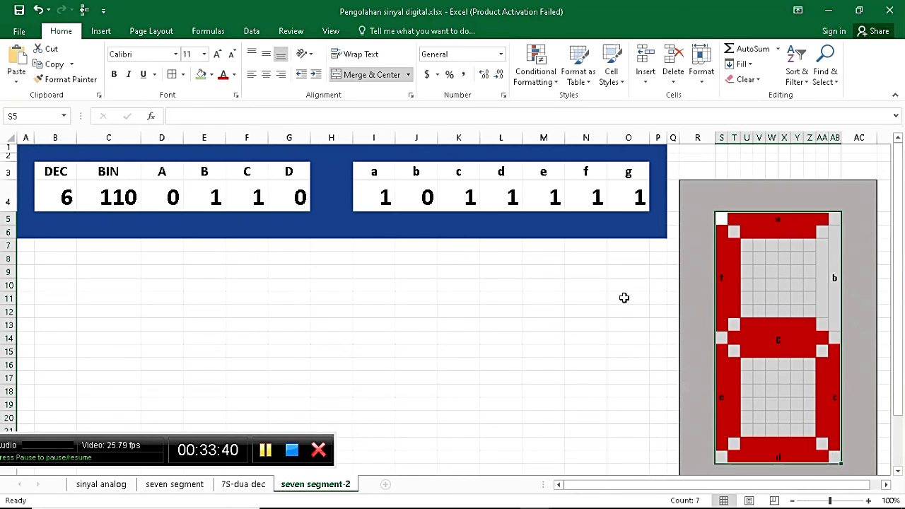
click(211, 74)
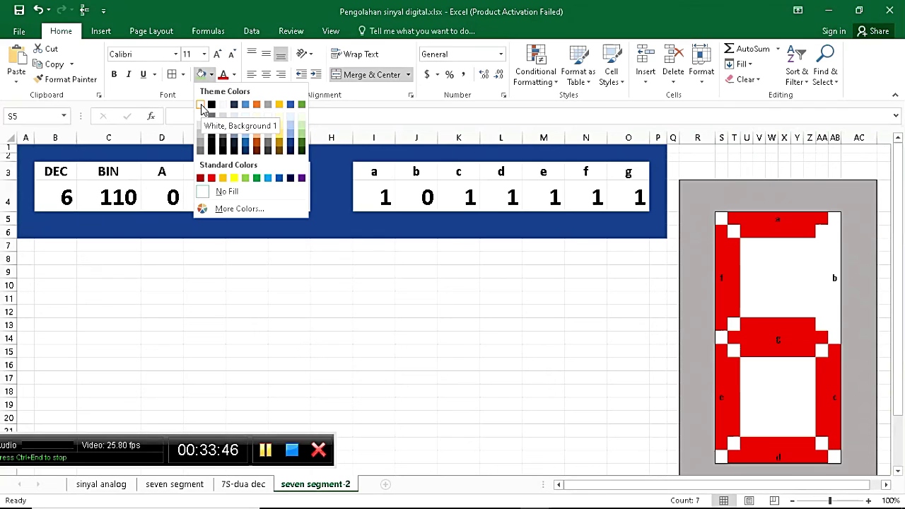
click(201, 106)
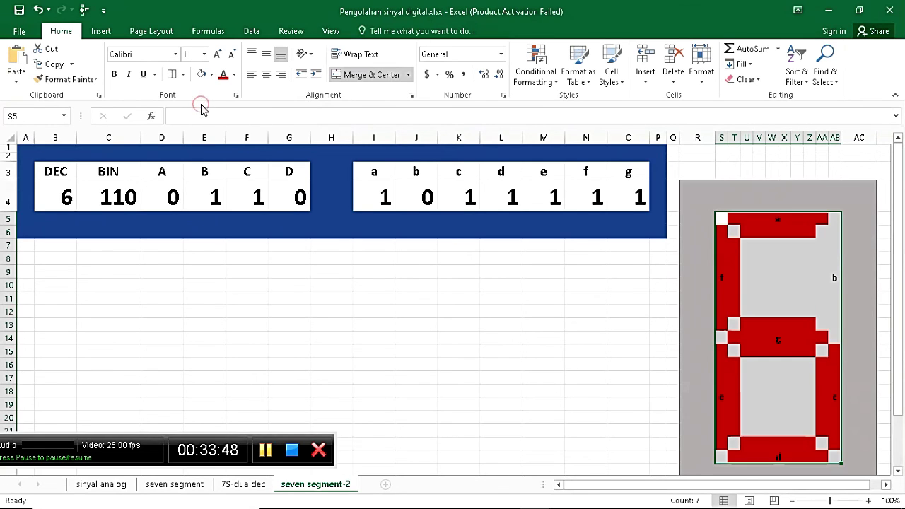
click(772, 271)
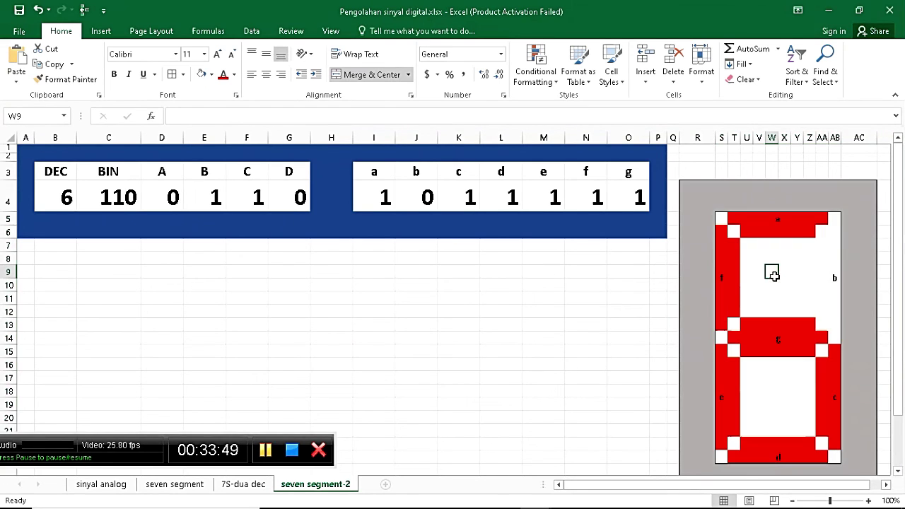
click(785, 231)
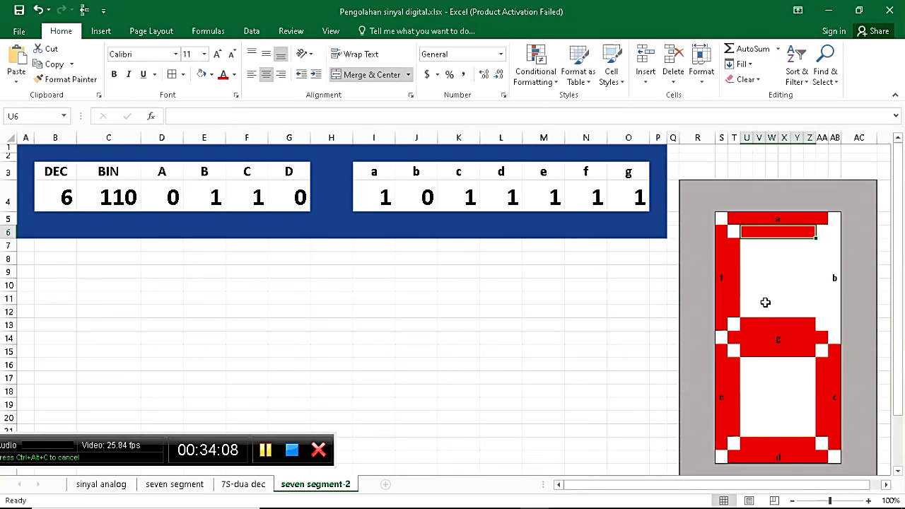
Choose 5 from the validation list as the decimal value in B4
click(67, 197)
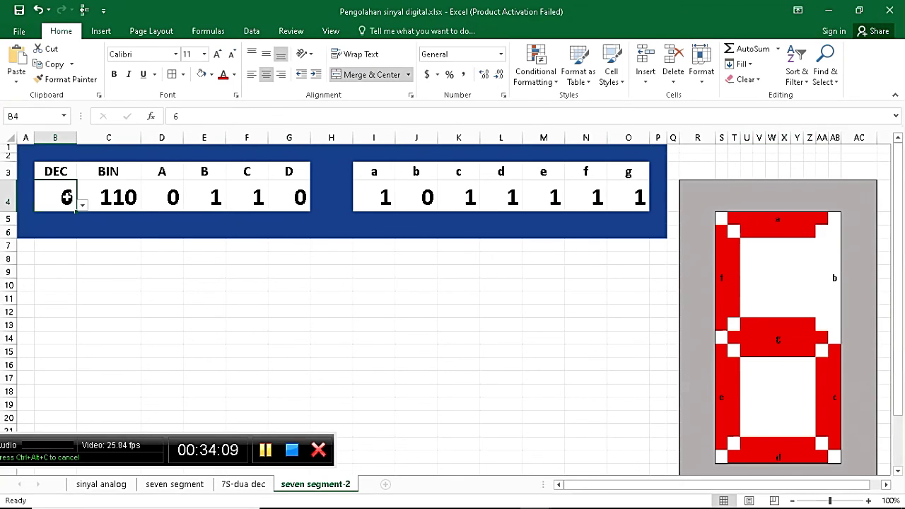
click(82, 206)
click(63, 243)
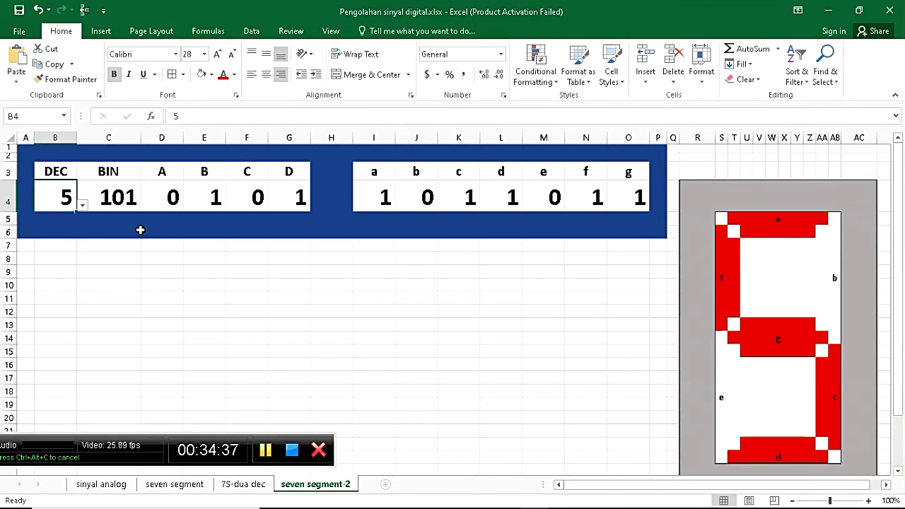
click(292, 450)
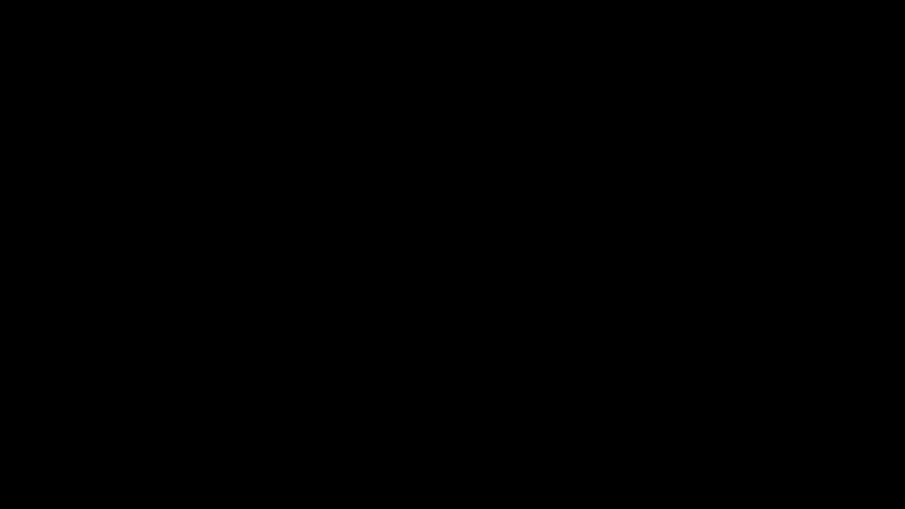